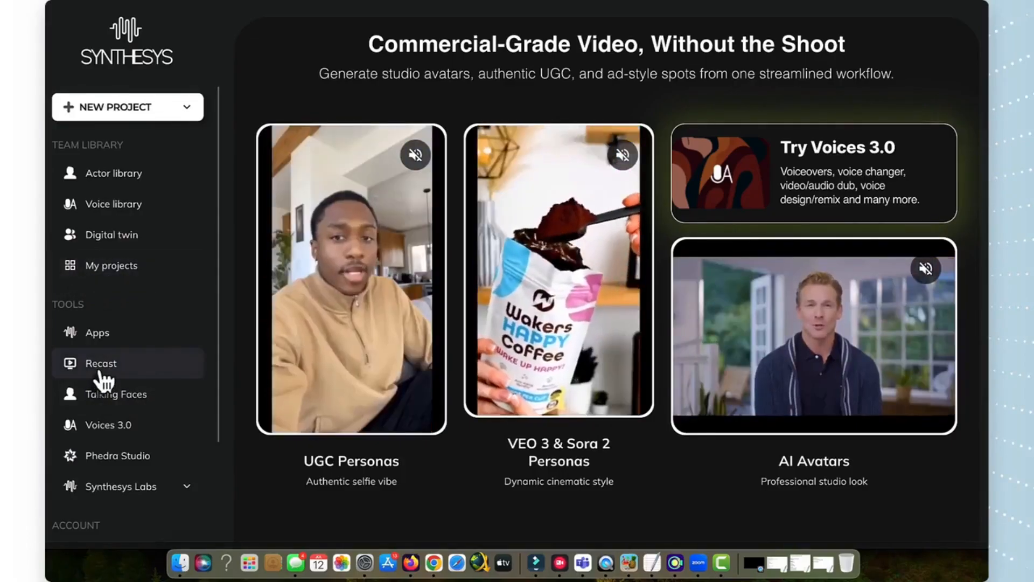
# Step: Open the Recast tool and upload MP4fasttrack_overlay.mp4 from the iCloud Desktop folder as the source video
pyautogui.click(100, 371)
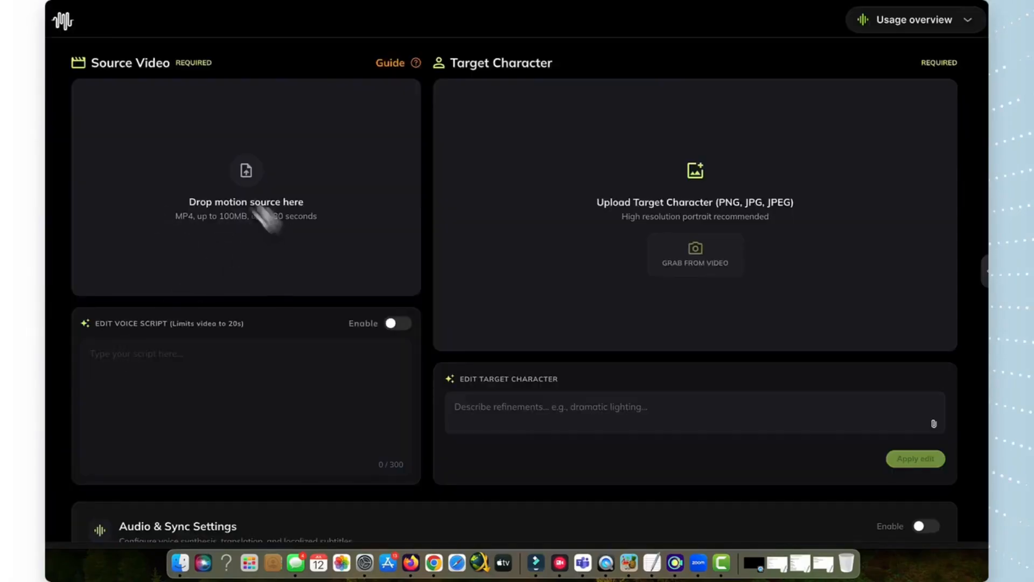
pyautogui.click(246, 183)
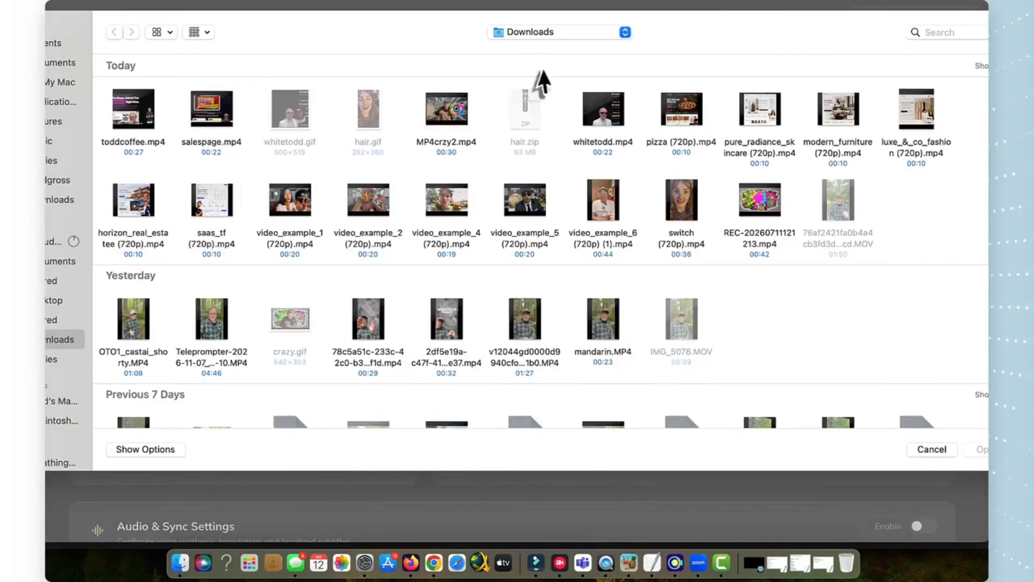
pyautogui.click(563, 37)
pyautogui.click(525, 131)
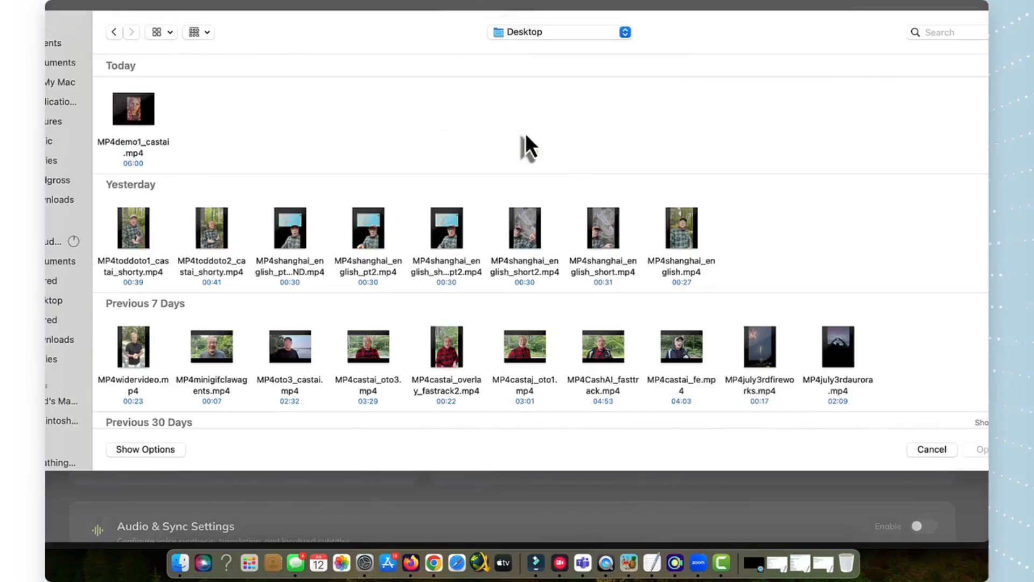
pyautogui.click(60, 303)
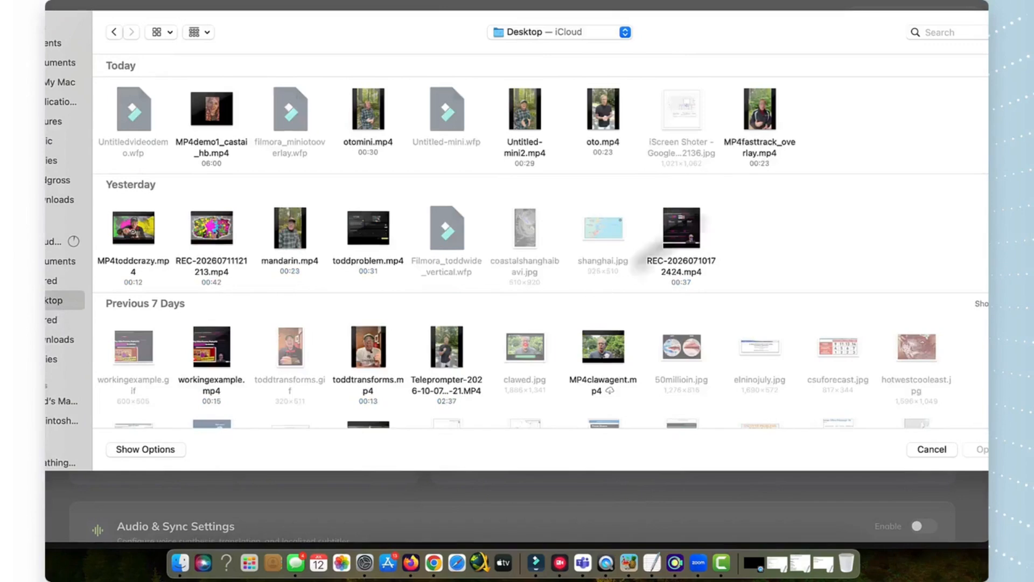
pyautogui.click(764, 129)
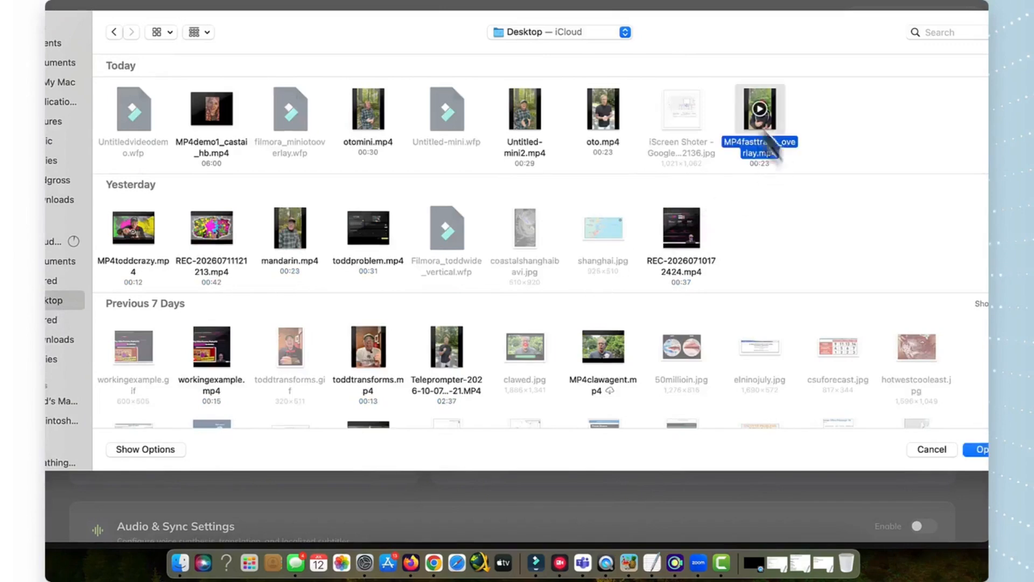
pyautogui.click(980, 450)
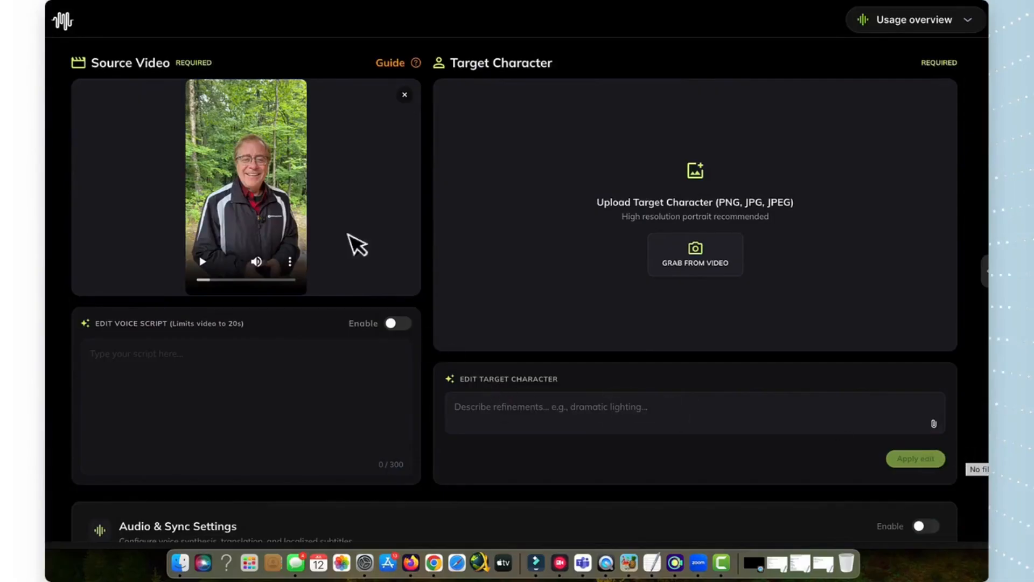
# Step: Preview the uploaded source video and grab a frame from it as the target character
pyautogui.click(203, 263)
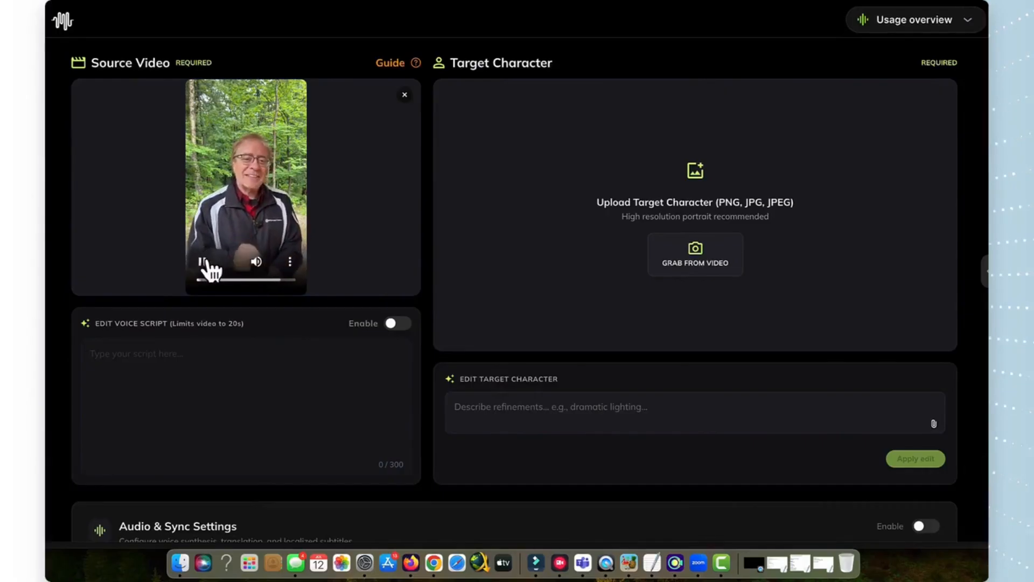
pyautogui.click(204, 262)
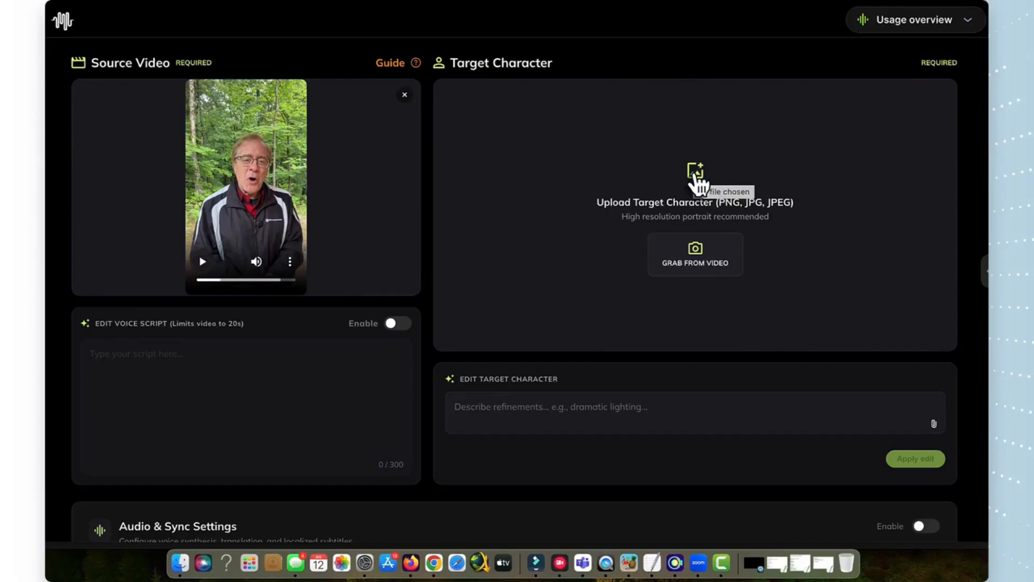
pyautogui.click(695, 249)
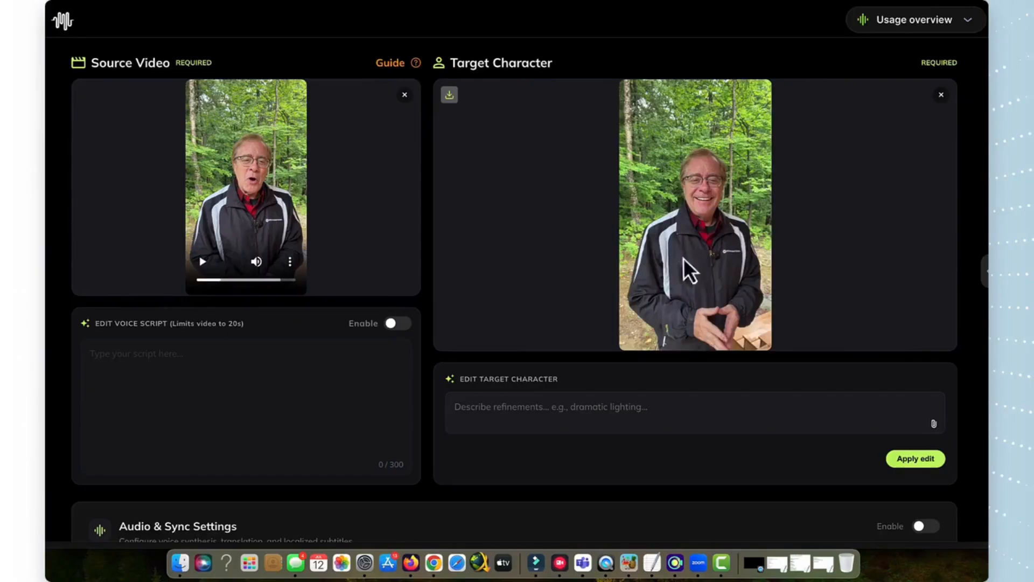
# Step: Edit the target character with the prompt "Have this person as a 35 year old with brown hair and holding a coffee mug that is steaming"
pyautogui.click(560, 410)
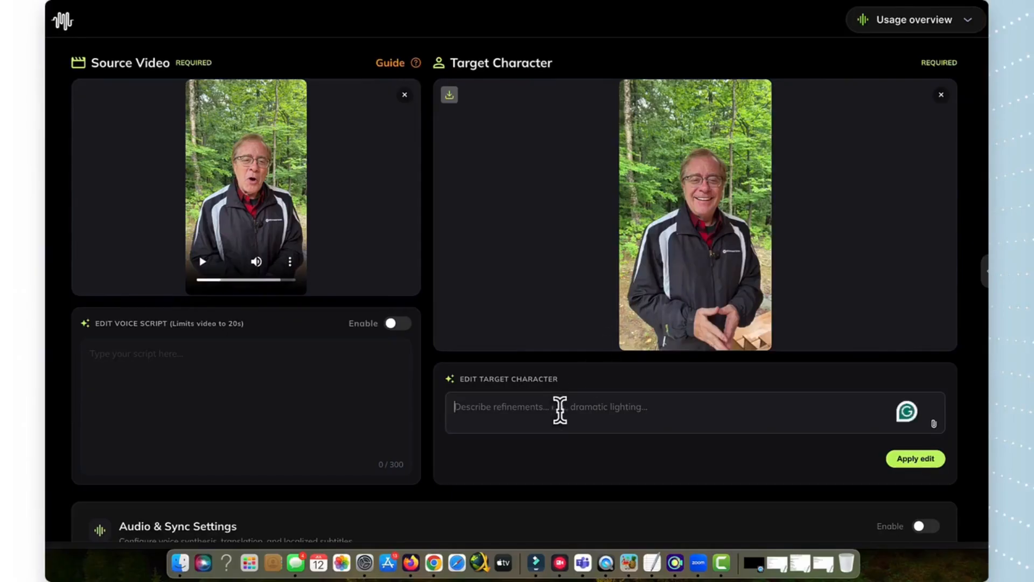
pyautogui.write('Have ')
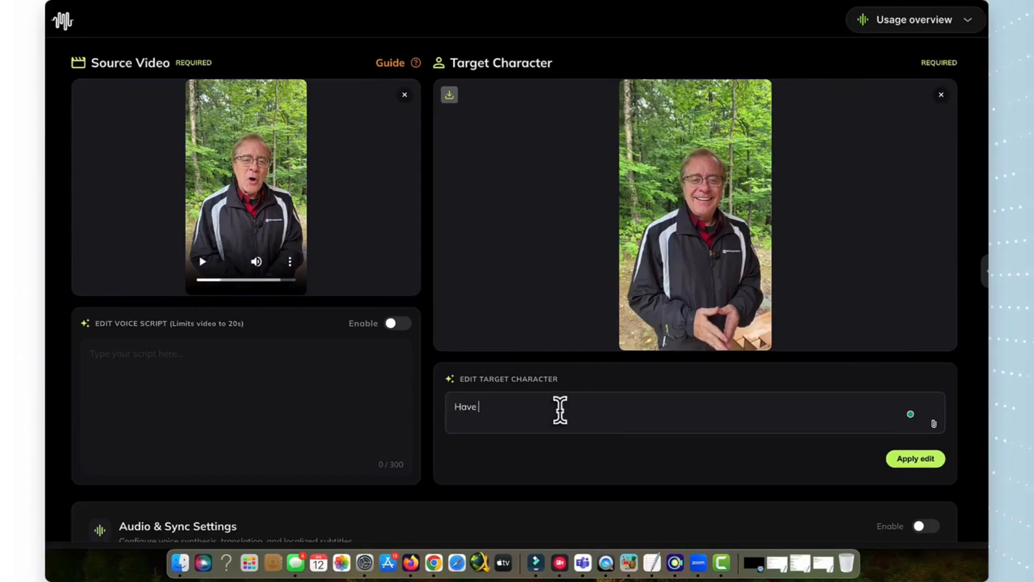
pyautogui.write('this person as a 35 year old with b')
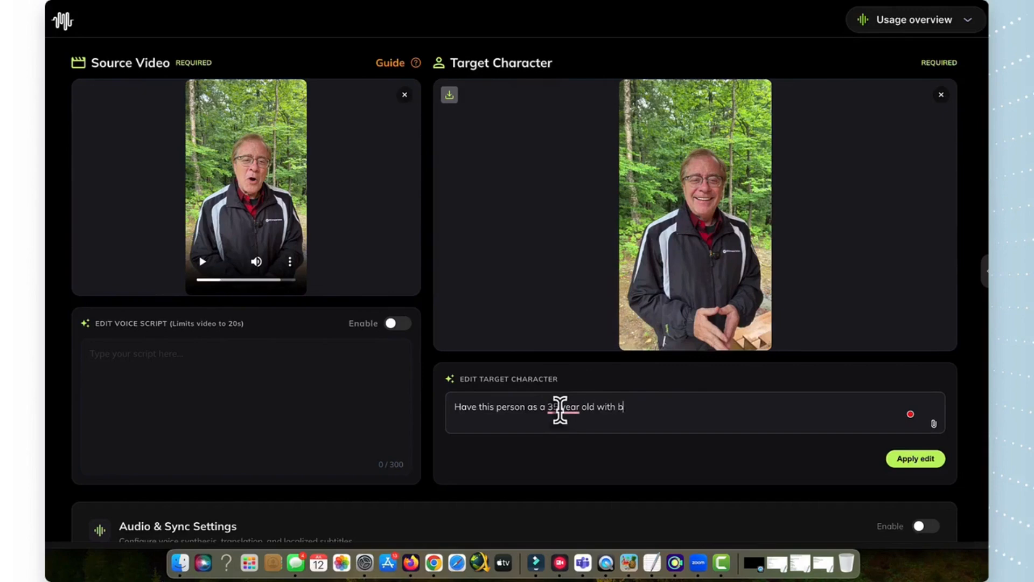
pyautogui.write('rown hair and h')
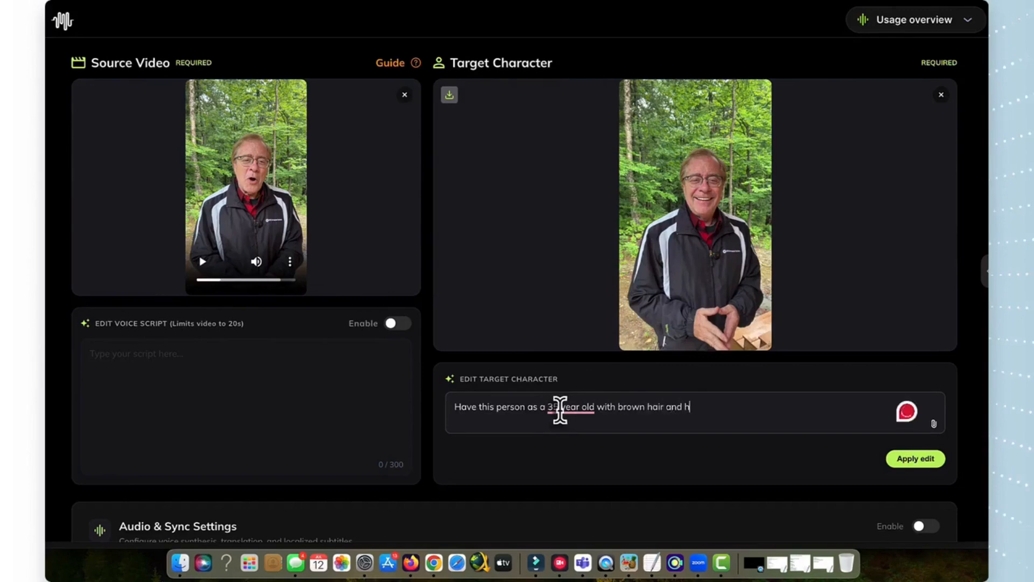
pyautogui.write('olding a ')
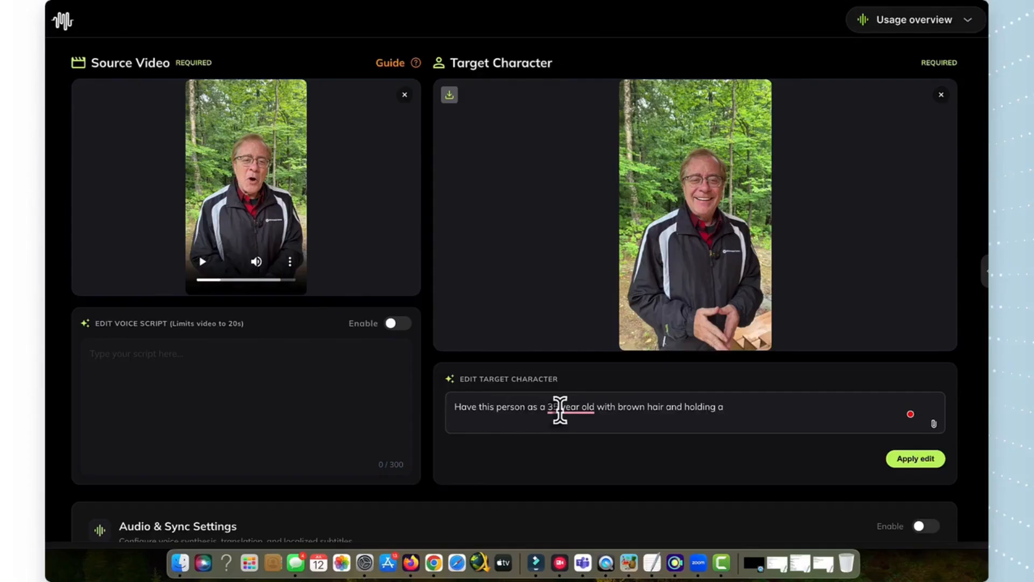
pyautogui.write('coffee mug that is steaming')
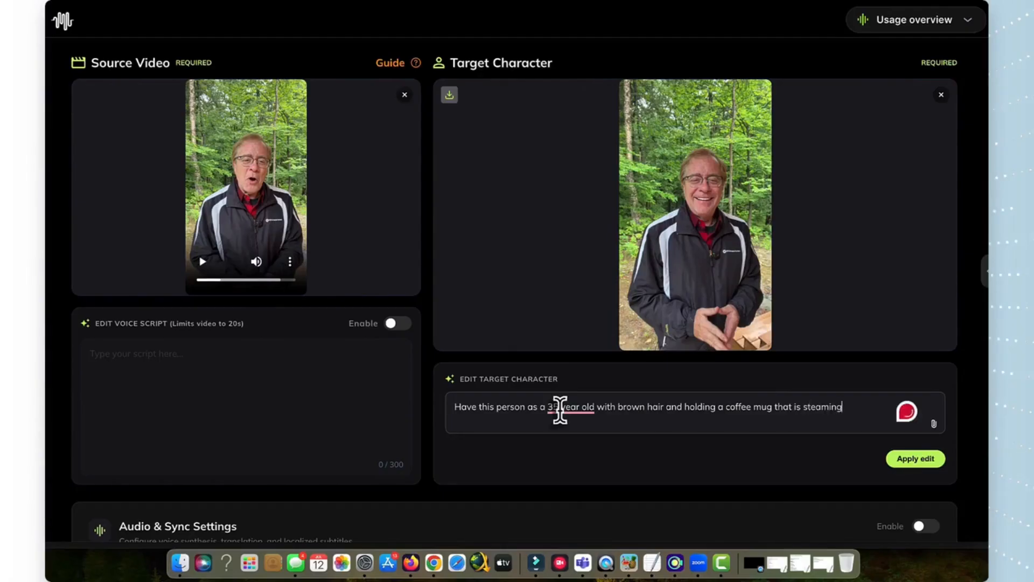
pyautogui.click(912, 461)
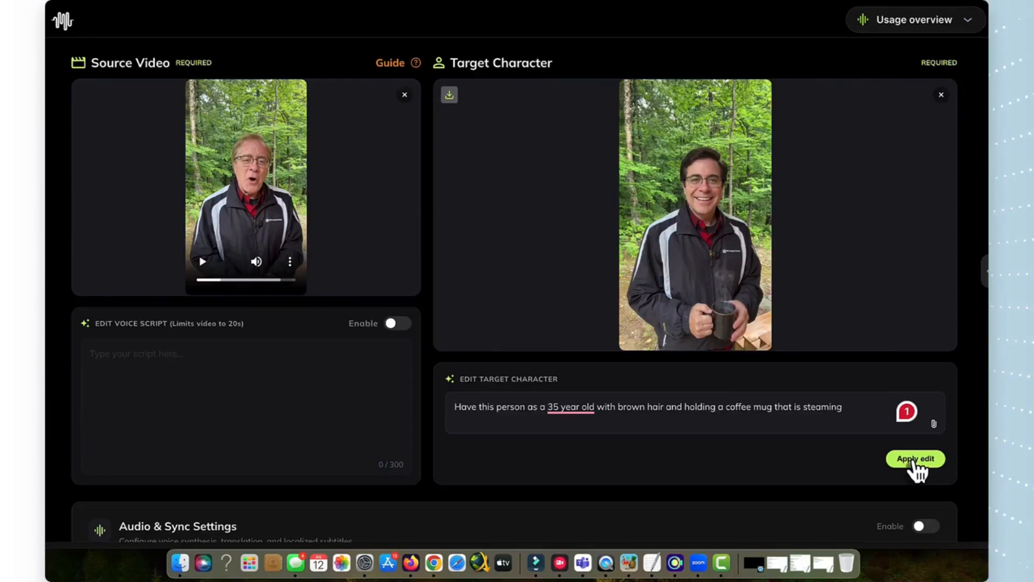
# Step: Enable the Audio & Sync Settings with language translation turned on and set to Spanish
pyautogui.scroll(-3, 915, 468)
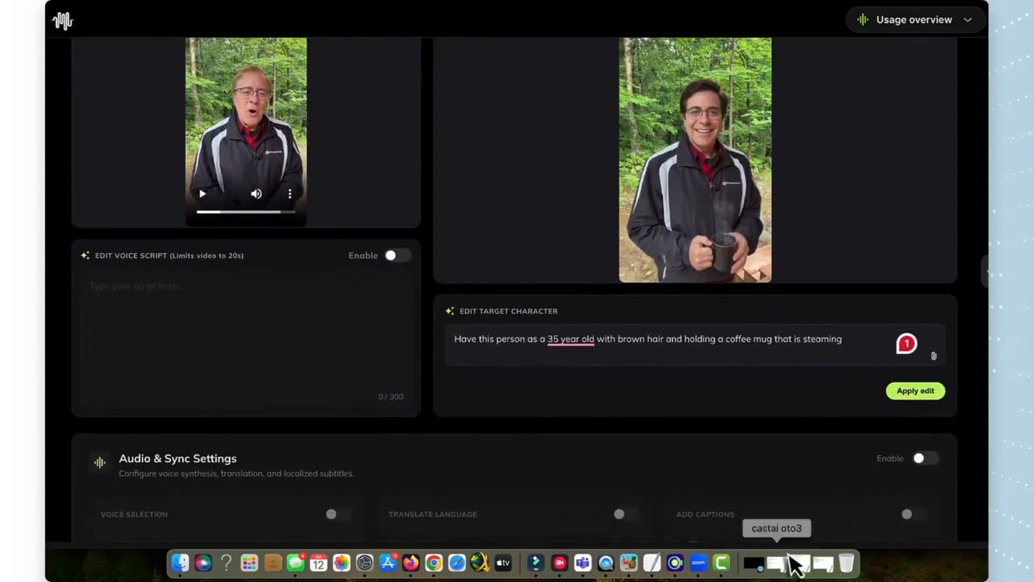
pyautogui.scroll(-2, 721, 259)
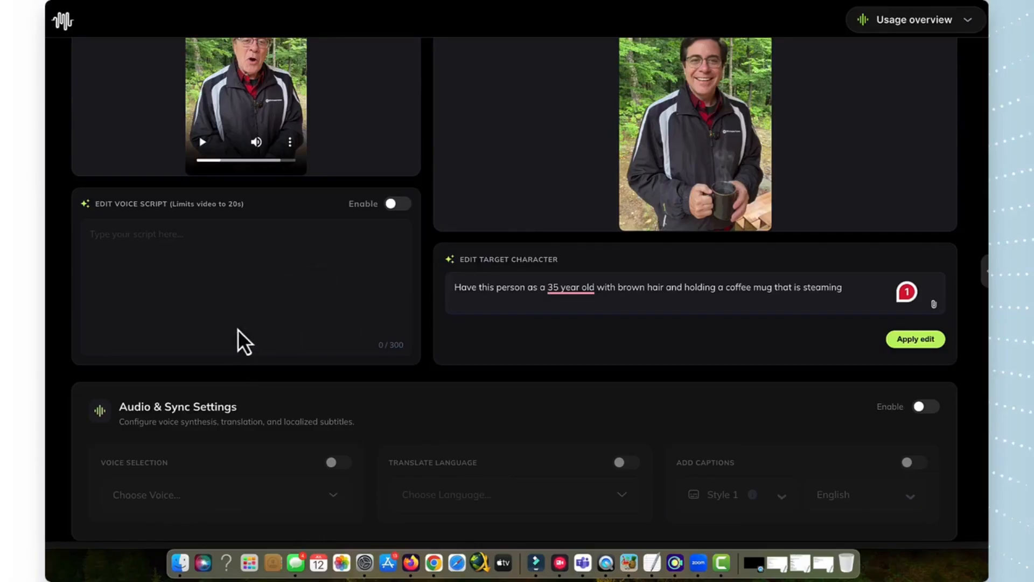
pyautogui.scroll(-3, 238, 330)
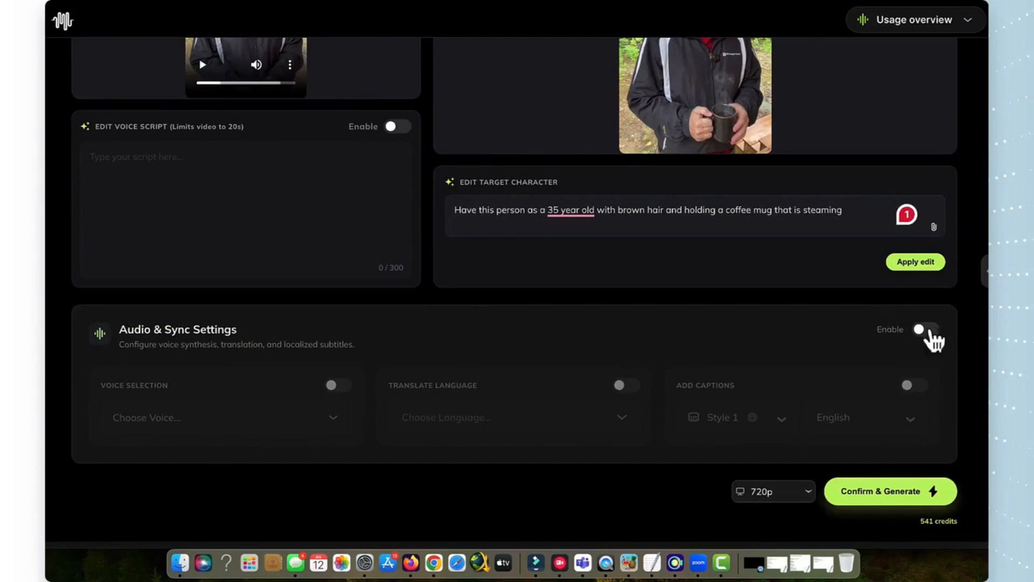
pyautogui.click(929, 331)
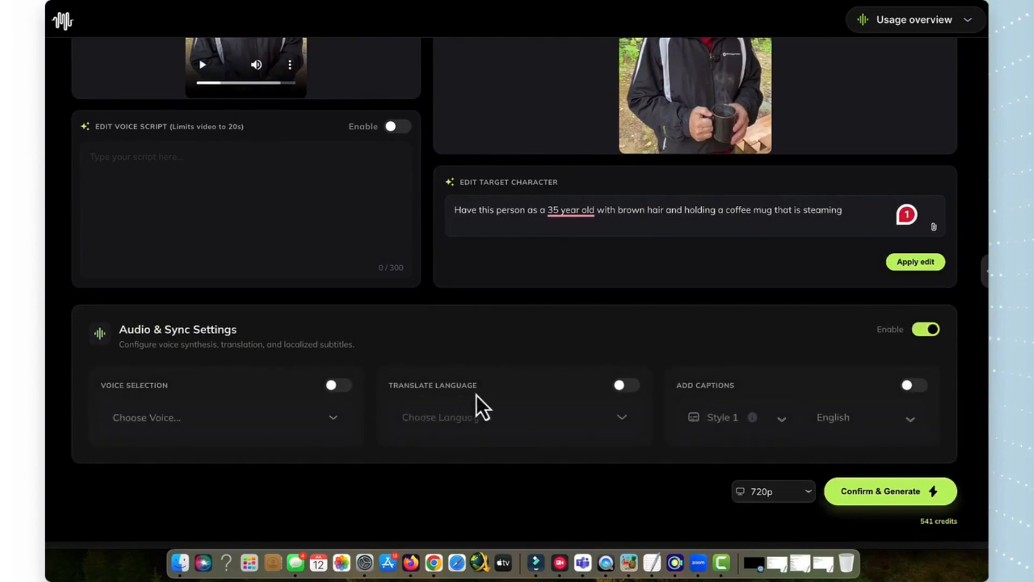
pyautogui.click(635, 388)
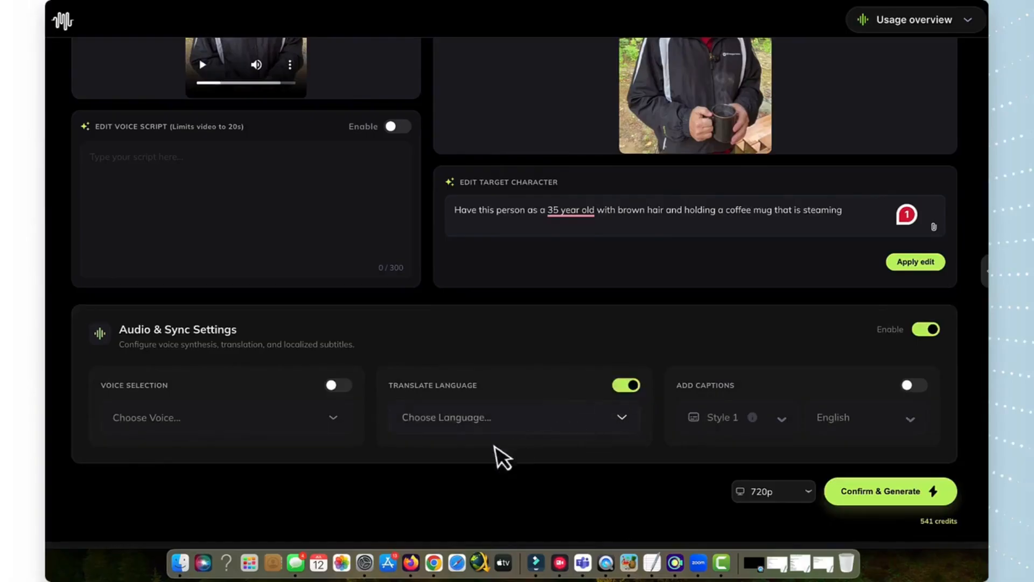
pyautogui.click(538, 424)
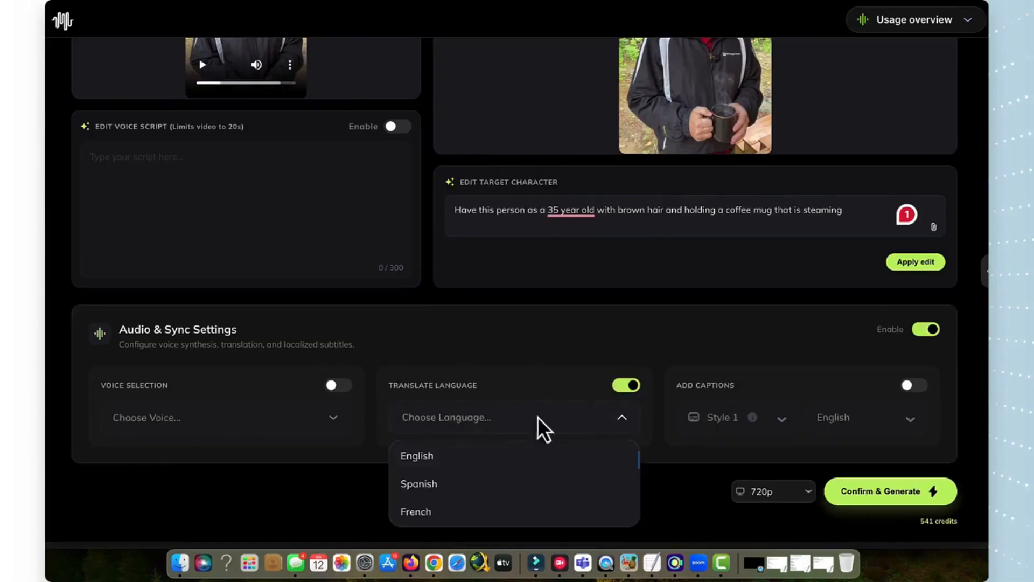
pyautogui.click(436, 484)
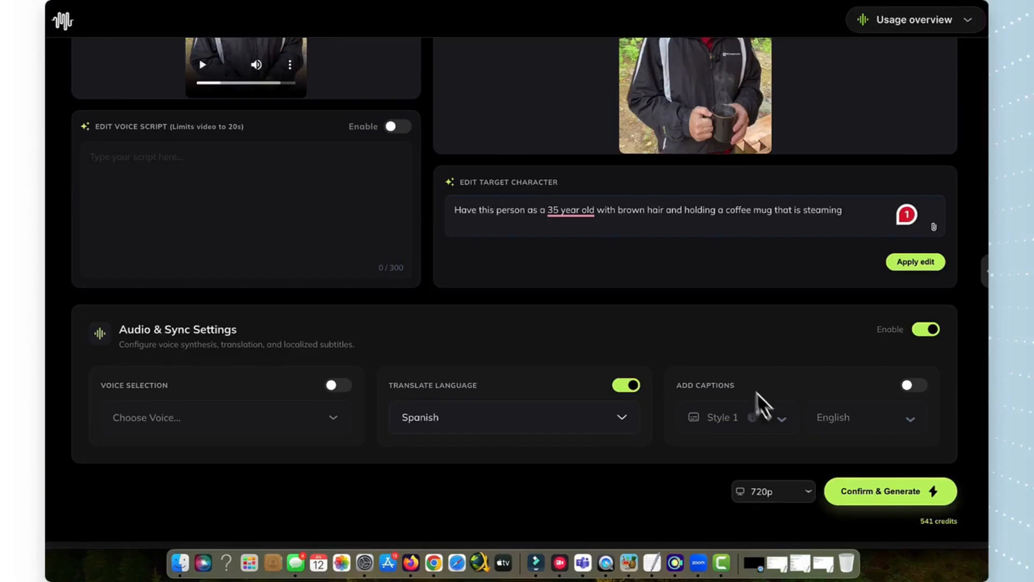
# Step: Review the recast setup and generate the video at 720p
pyautogui.scroll(5, 744, 355)
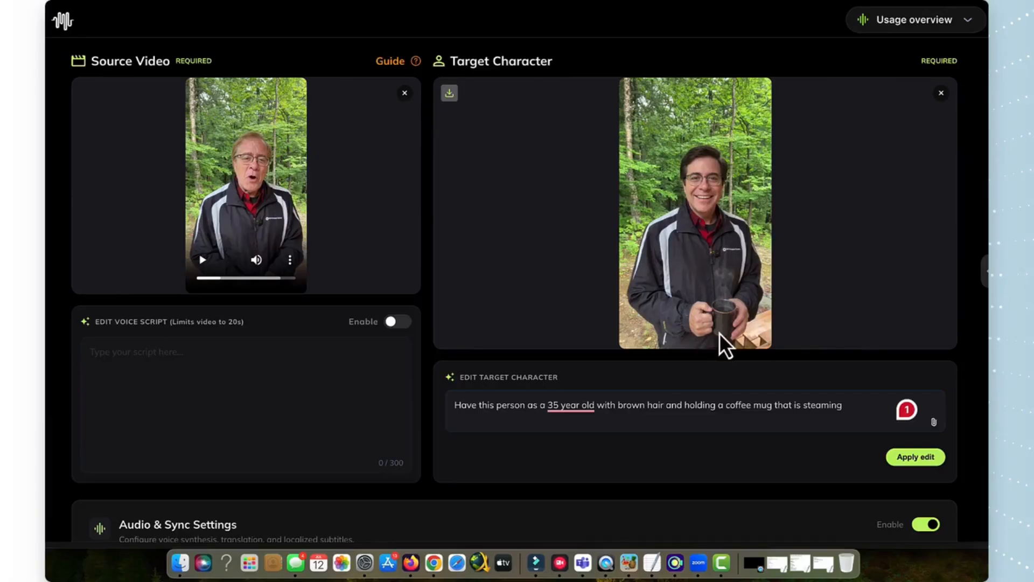
pyautogui.scroll(-4, 720, 332)
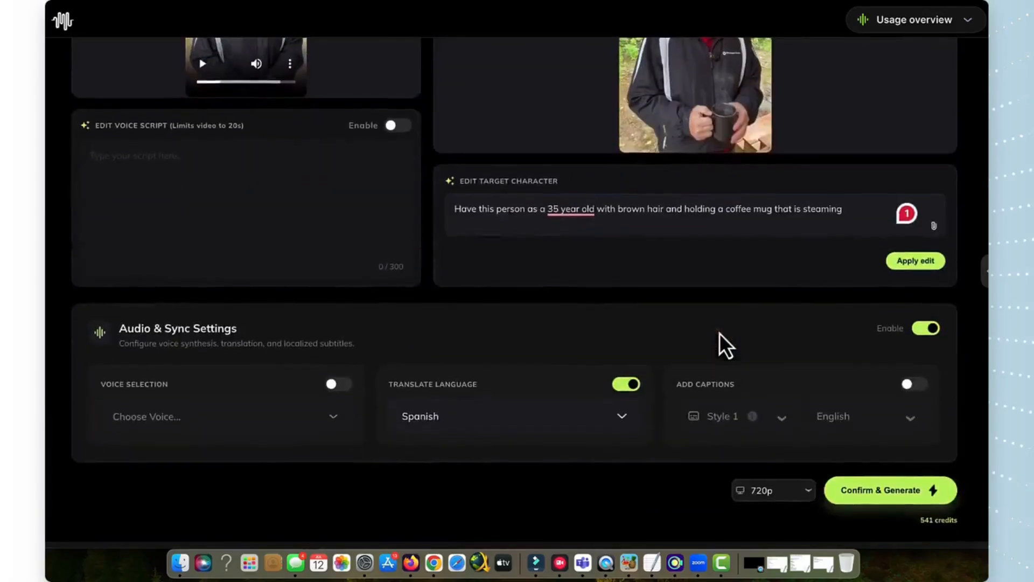
pyautogui.scroll(2, 670, 205)
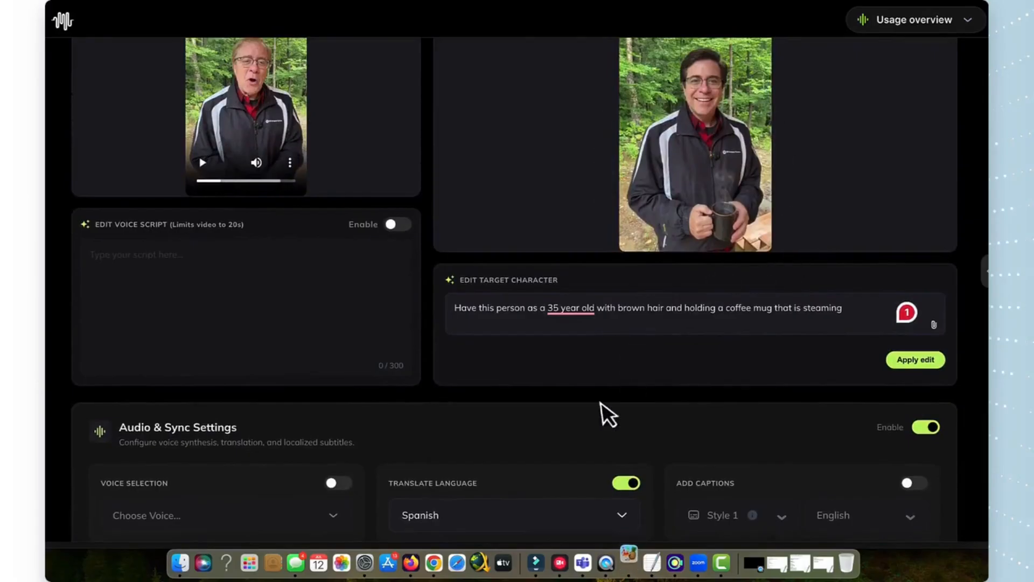
pyautogui.scroll(-1, 600, 412)
pyautogui.scroll(-1, 600, 409)
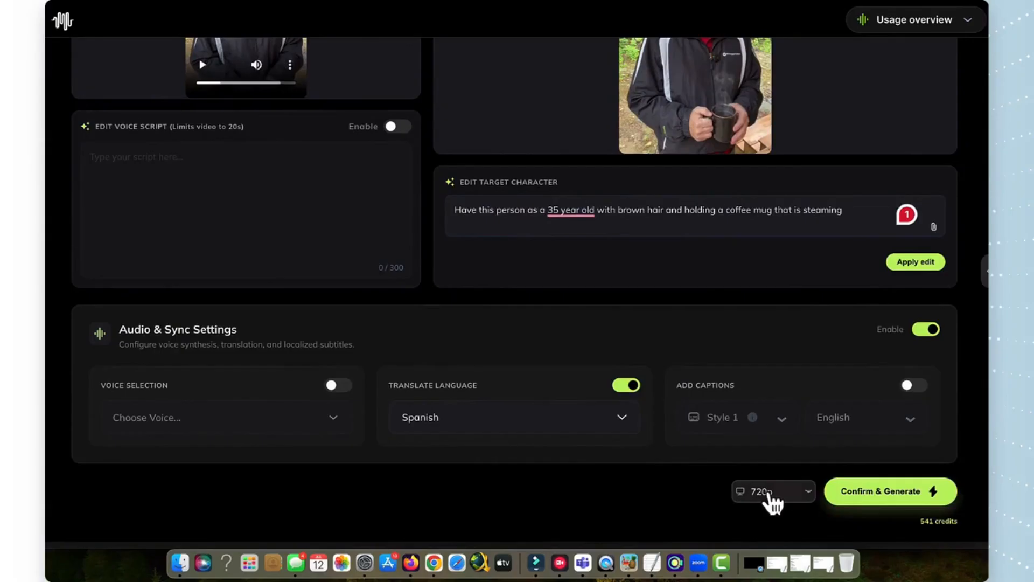
pyautogui.click(880, 492)
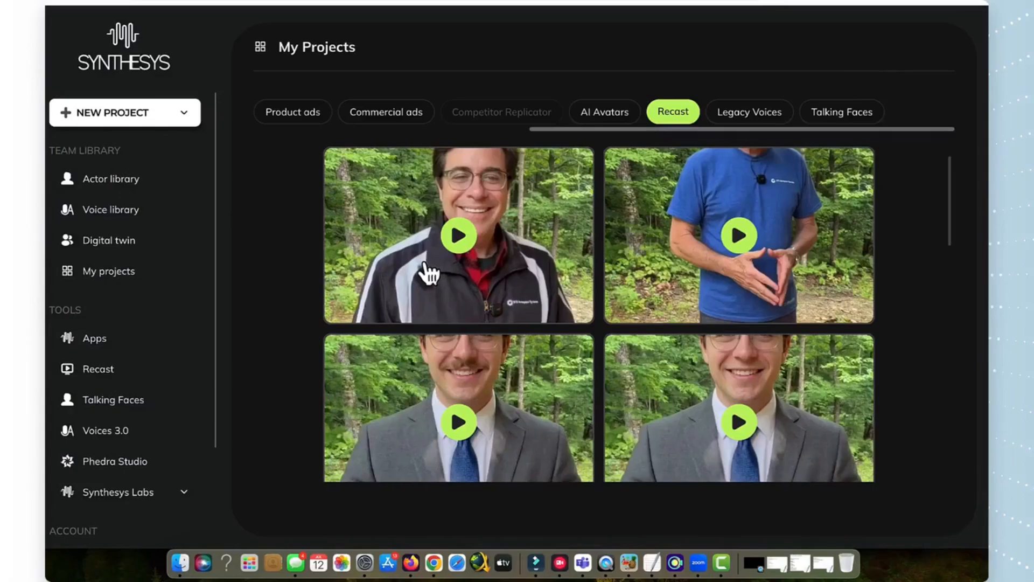
pyautogui.click(106, 401)
pyautogui.click(450, 322)
pyautogui.write('https:')
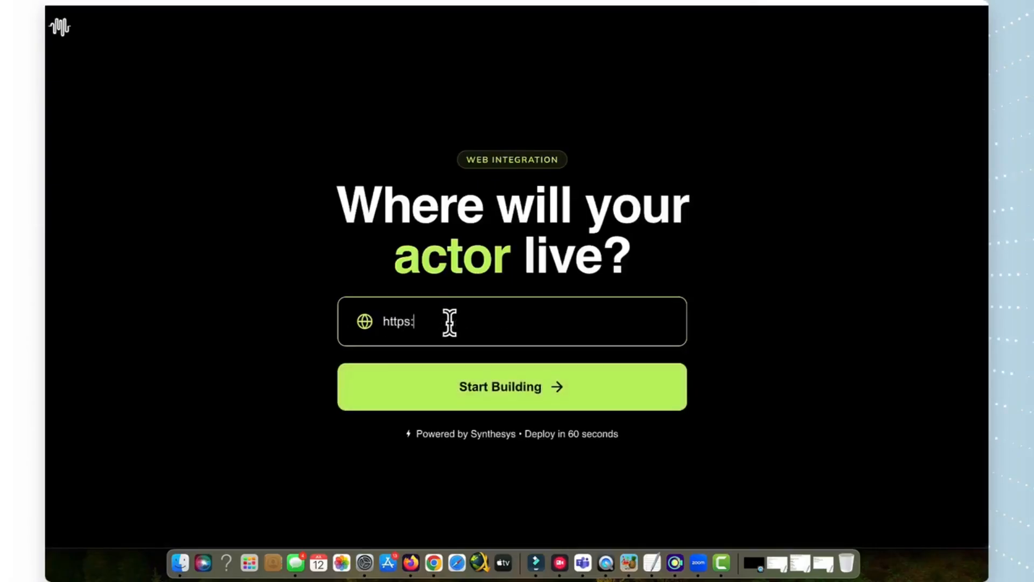
pyautogui.write('//toddsuggests.com/')
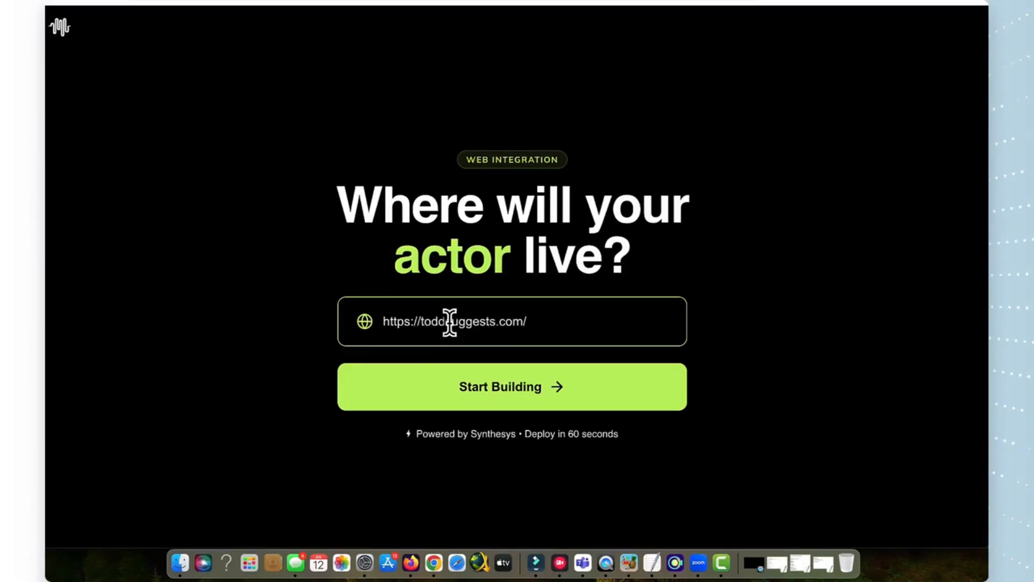
pyautogui.write('odinai')
pyautogui.click(507, 392)
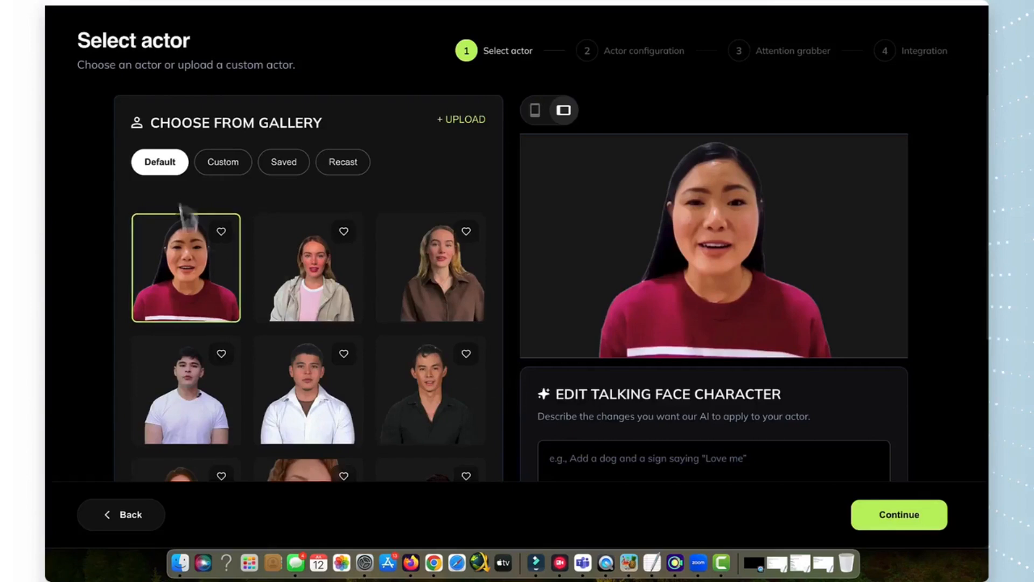
# Step: Select the woman with curly blonde hair and a black blazer from the default actor gallery
pyautogui.scroll(-3, 272, 277)
pyautogui.scroll(-2, 274, 278)
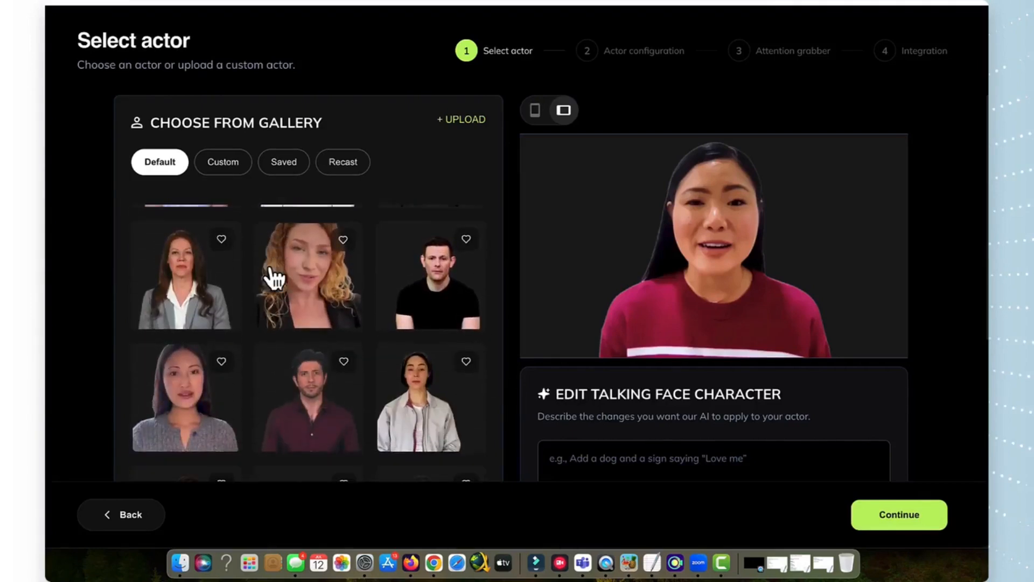
pyautogui.click(291, 276)
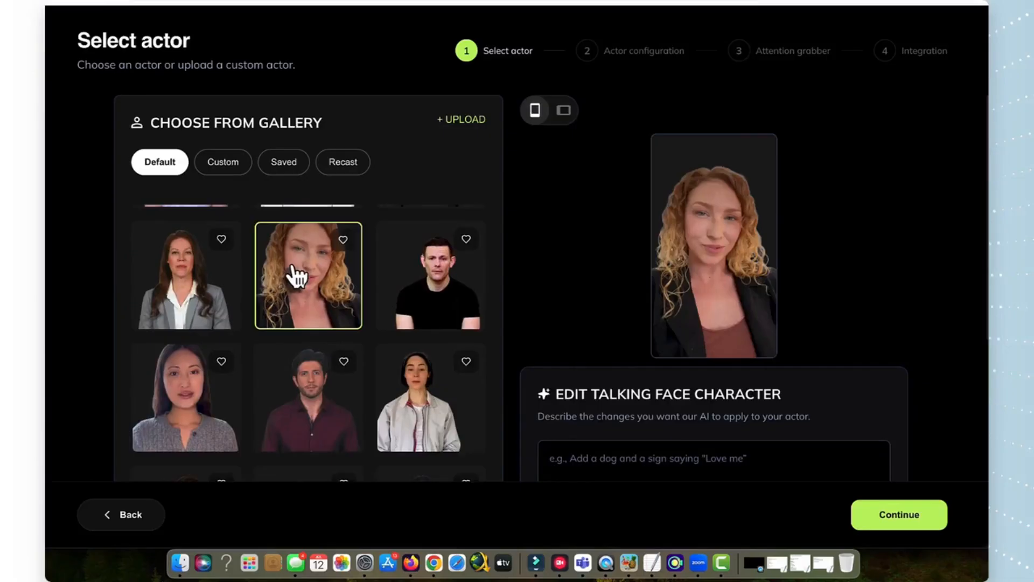
# Step: Choose the Recast gallery's dark-haired man in the black and white jacket as the actor
pyautogui.click(345, 166)
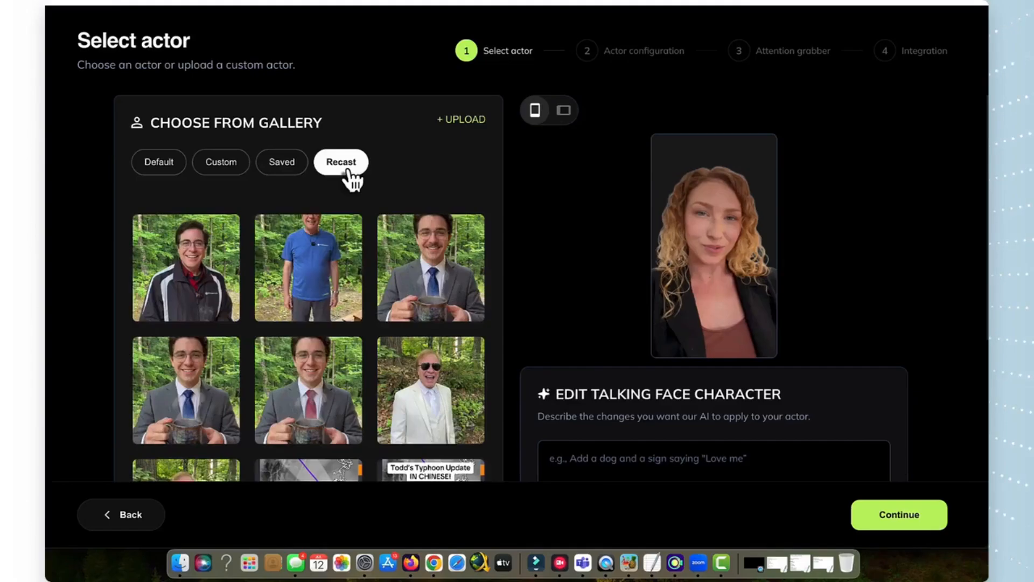
pyautogui.click(191, 254)
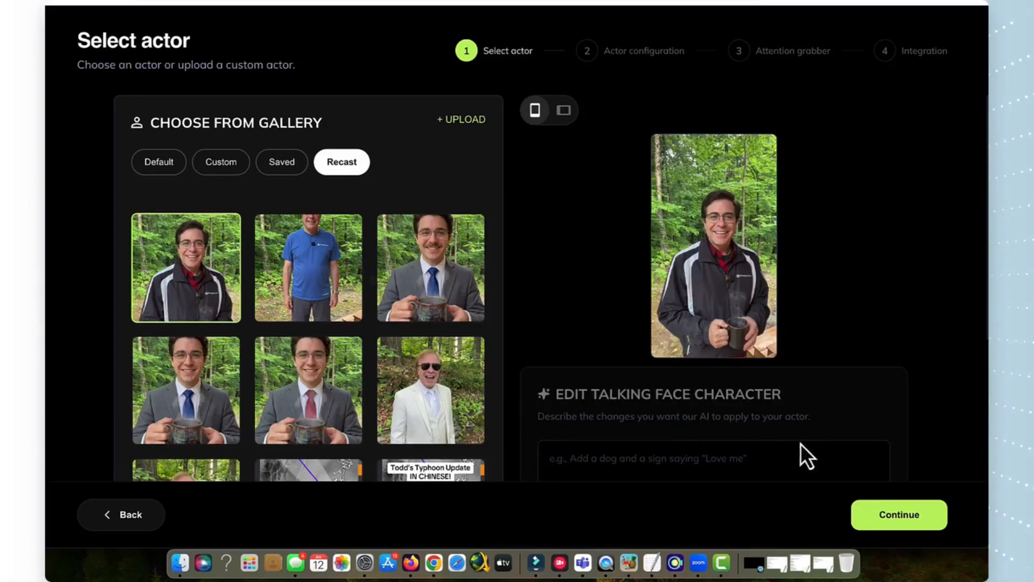
# Step: Confirm the chosen Recast actor and set the actor placement to Right Corner
pyautogui.scroll(-3, 718, 403)
pyautogui.scroll(2, 719, 402)
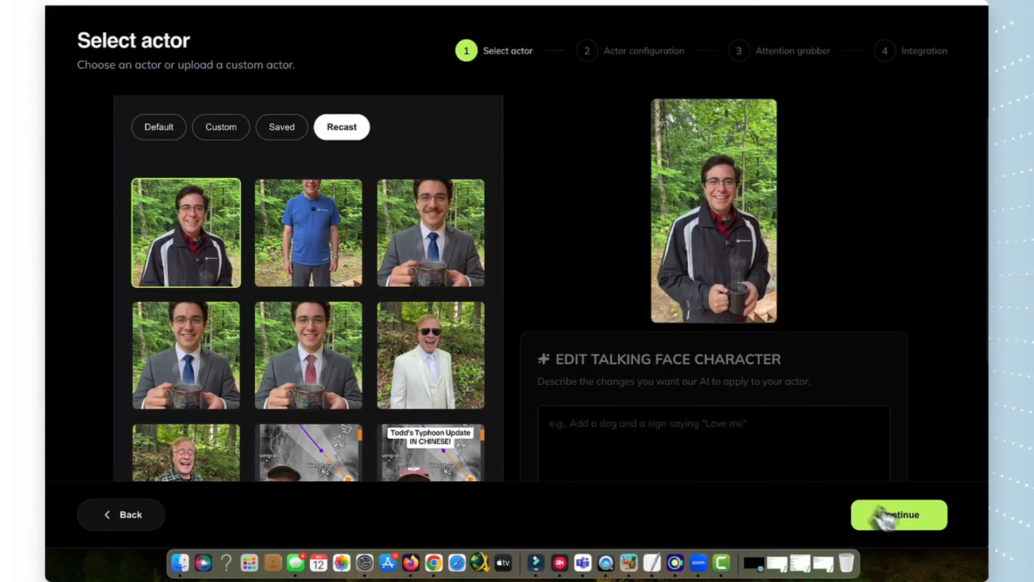
pyautogui.click(892, 516)
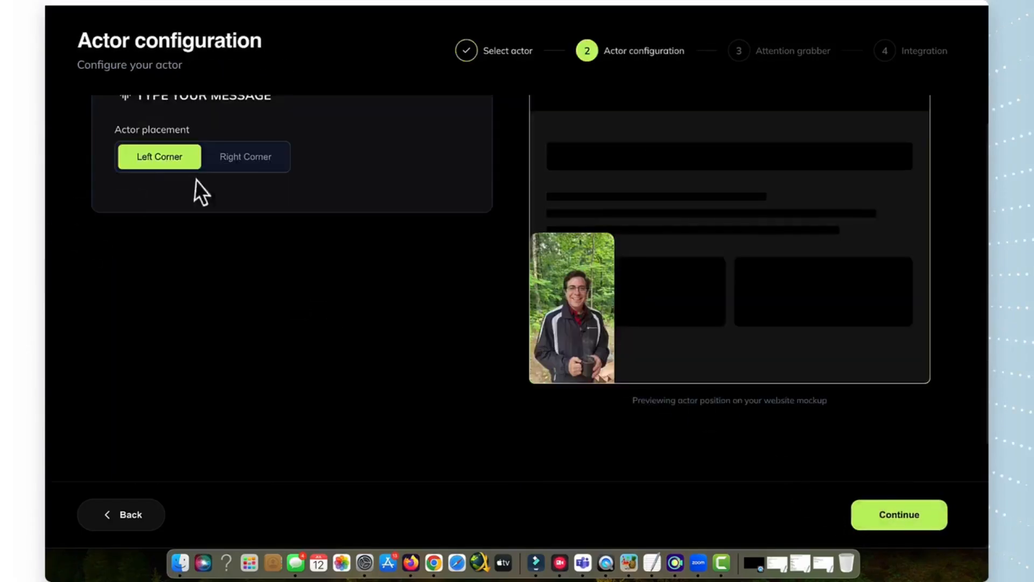
pyautogui.click(257, 165)
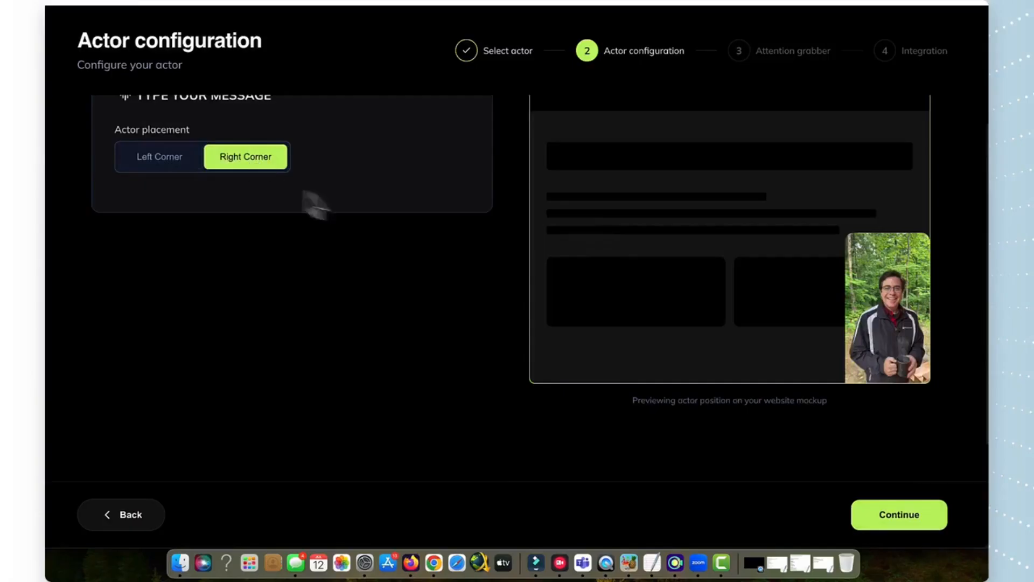
pyautogui.click(886, 515)
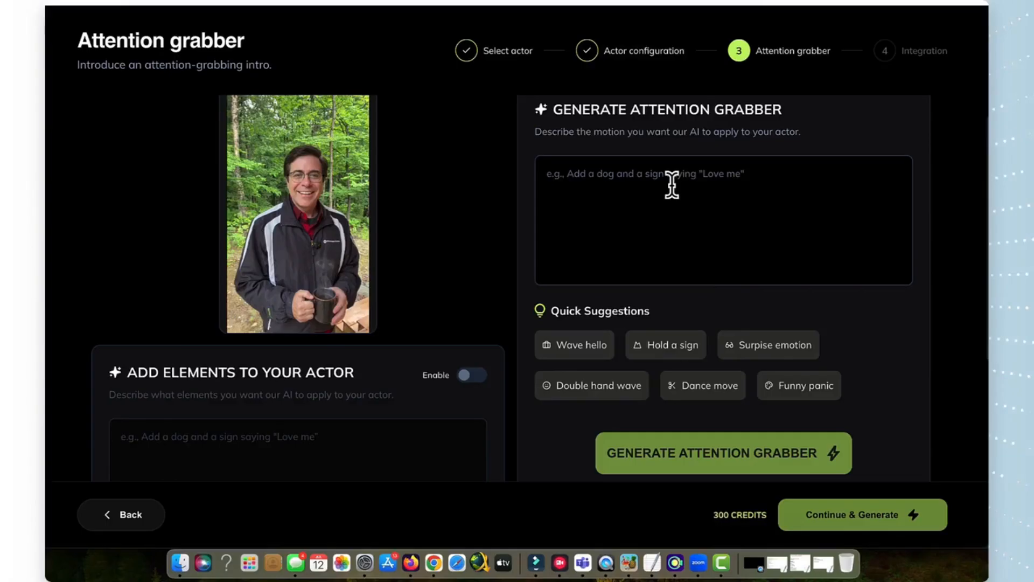
# Step: Generate an attention grabber from the Wave hello suggestion and proceed to the Integration stage
pyautogui.click(582, 353)
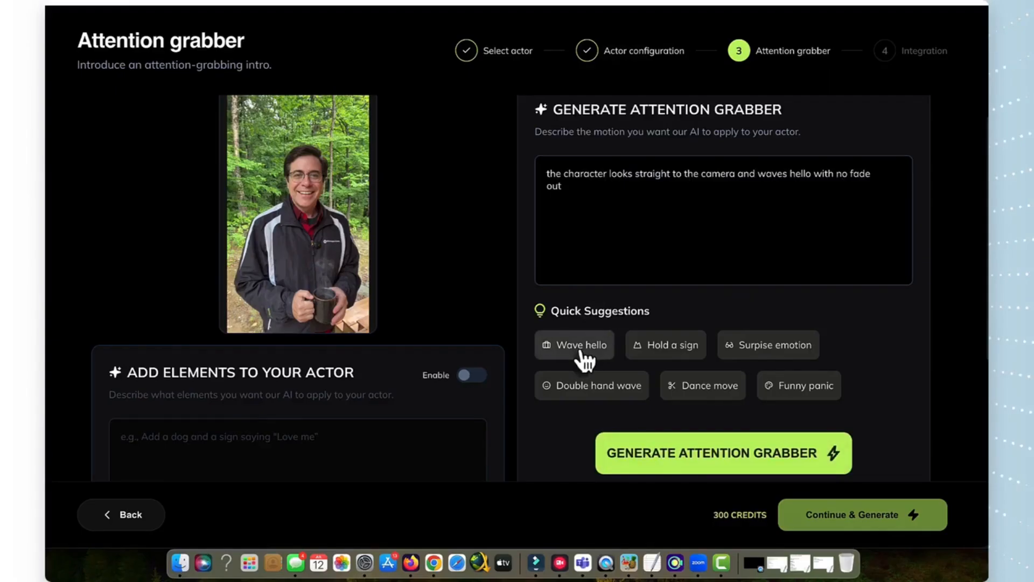
pyautogui.click(701, 450)
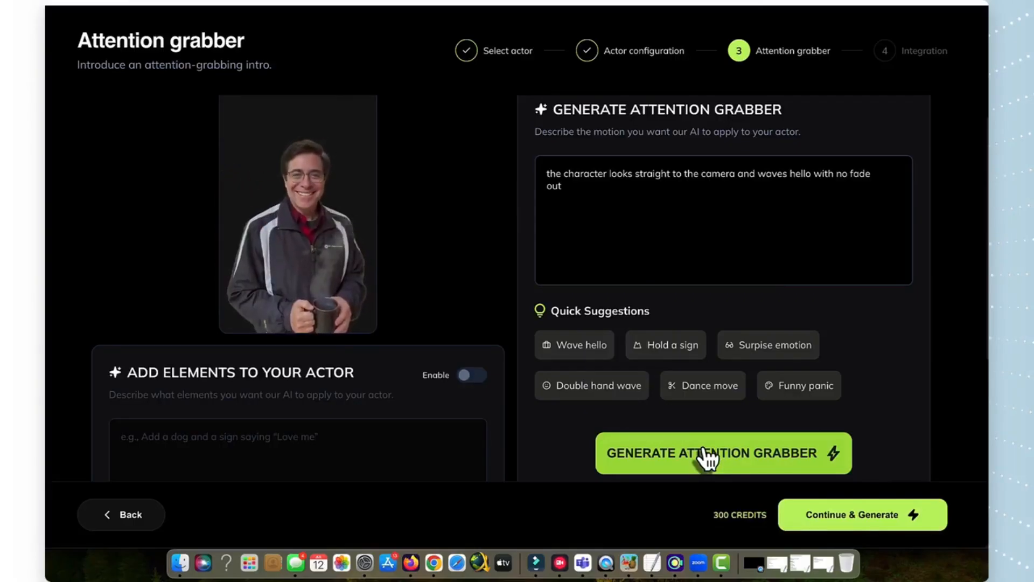
pyautogui.click(847, 520)
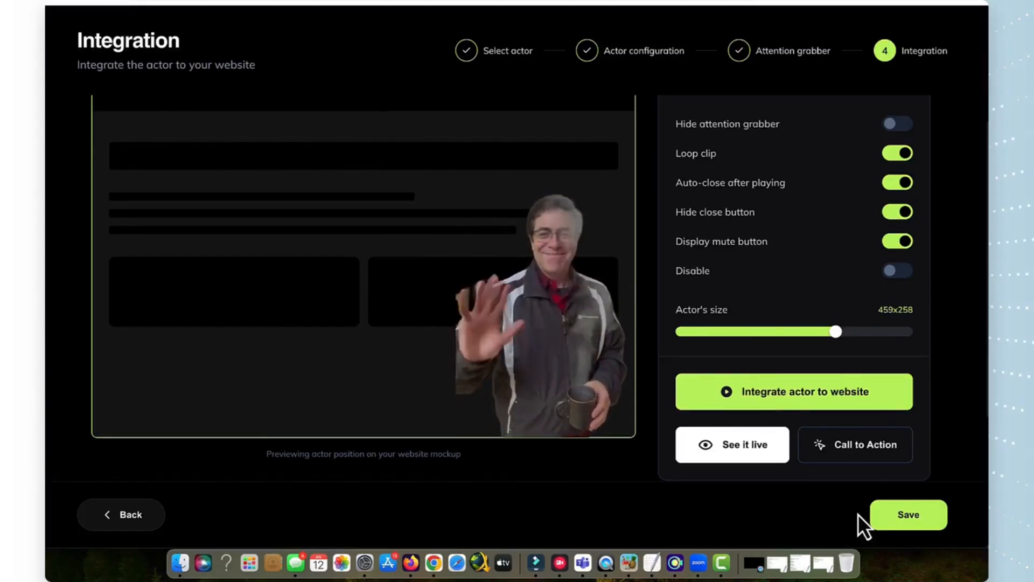
# Step: Turn off the mute button display in the playback settings and enlarge the actor to 473x266
pyautogui.scroll(2, 831, 245)
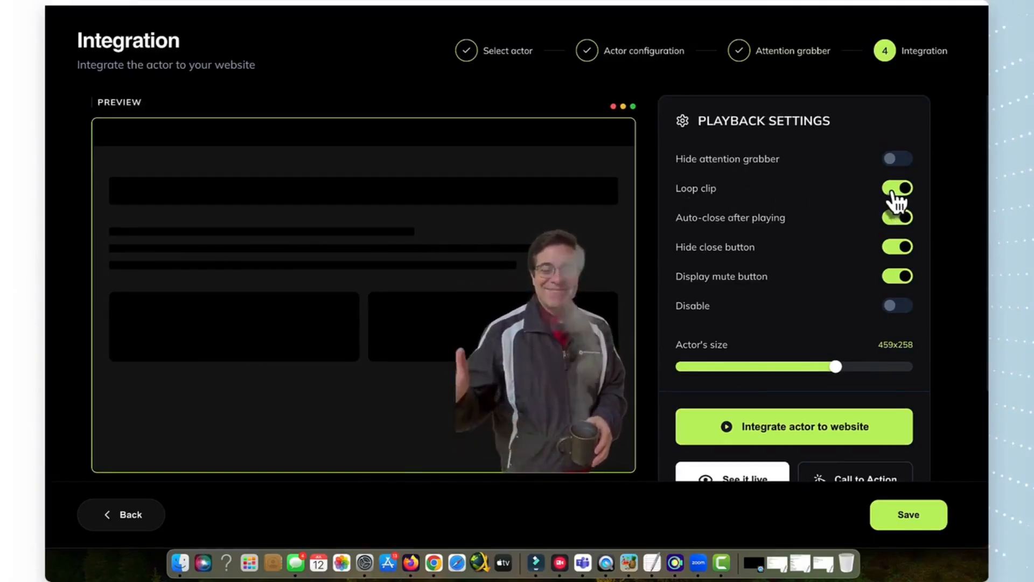
pyautogui.scroll(-1, 894, 200)
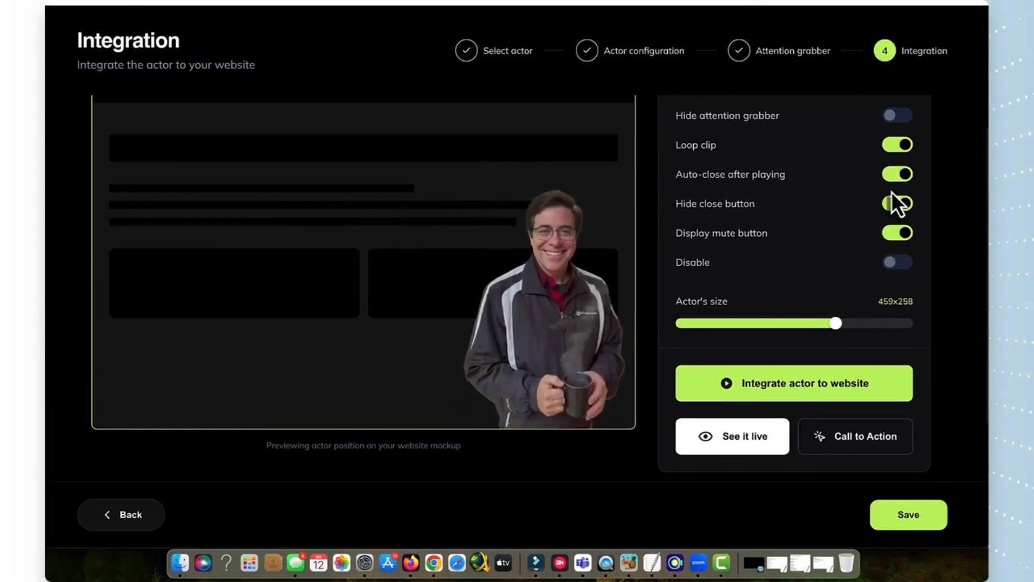
pyautogui.click(899, 235)
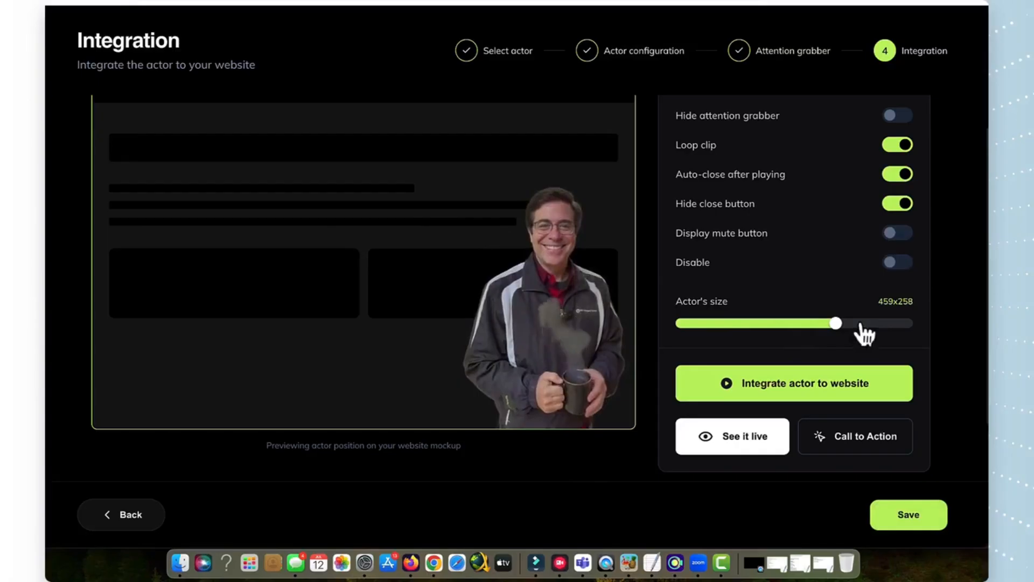
pyautogui.moveTo(835, 326)
pyautogui.mouseDown()
pyautogui.moveTo(811, 327)
pyautogui.moveTo(854, 330)
pyautogui.moveTo(846, 329)
pyautogui.mouseUp()
pyautogui.moveTo(564, 312)
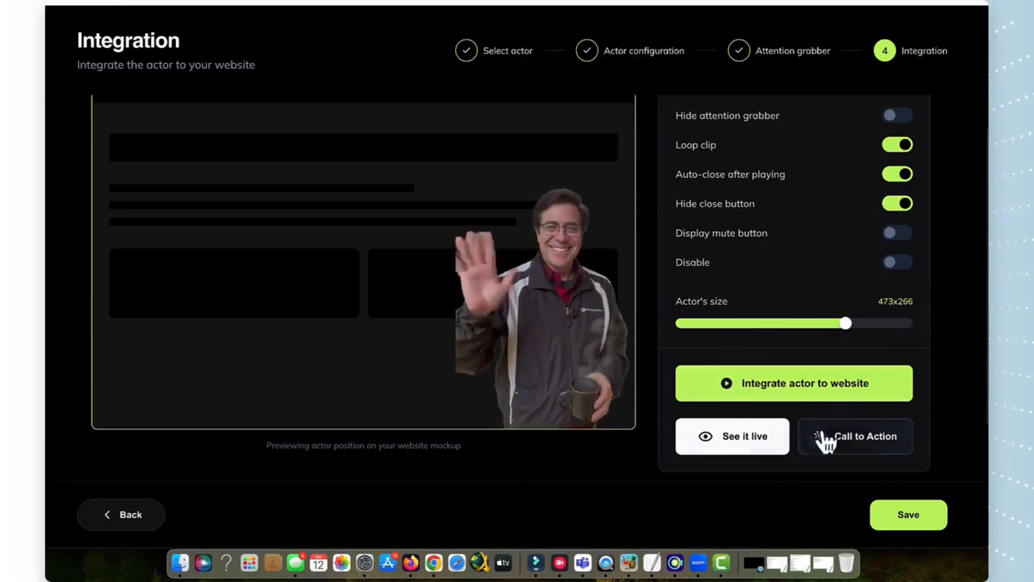
pyautogui.click(852, 440)
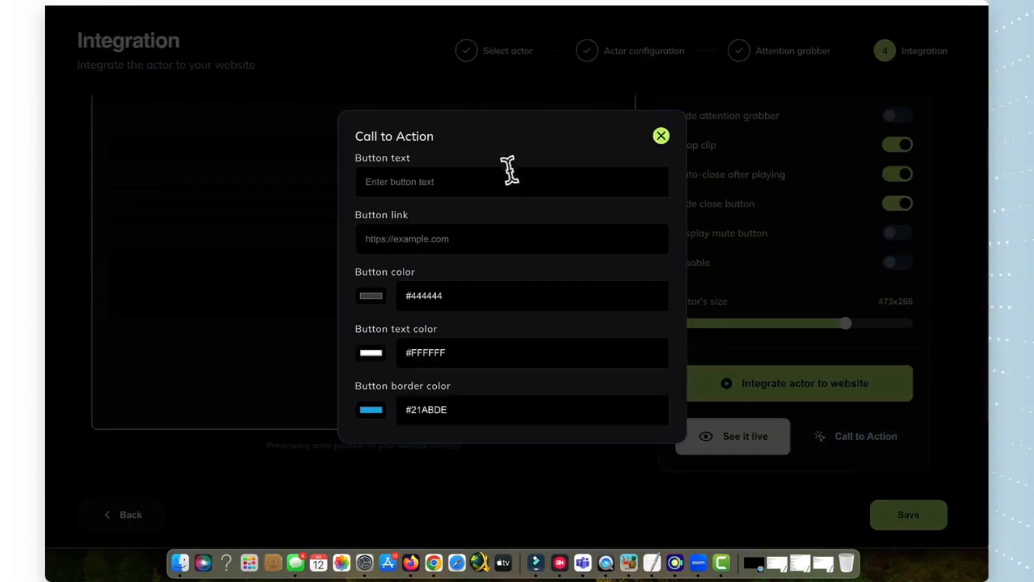
pyautogui.click(443, 180)
pyautogui.write('C')
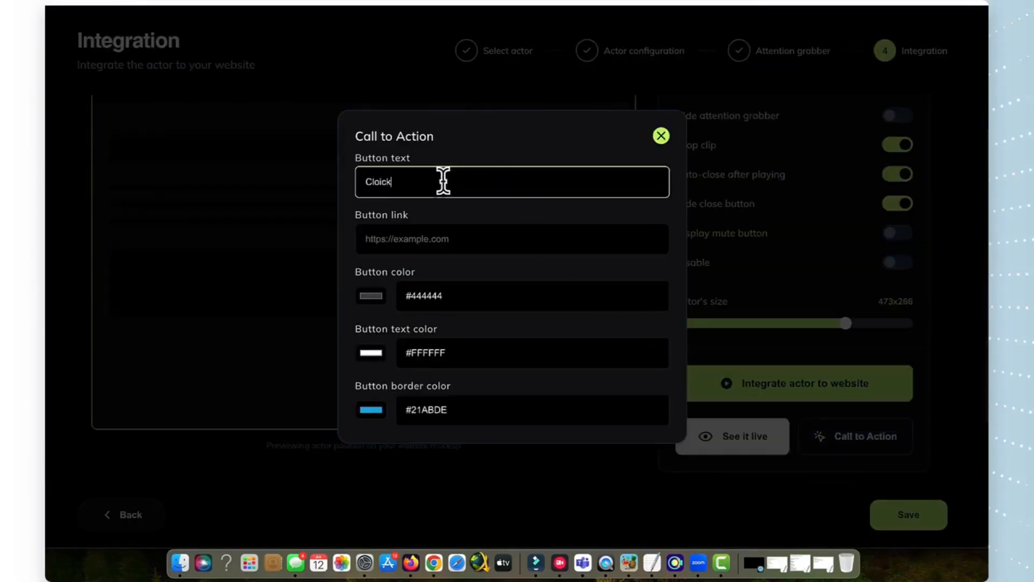
pyautogui.write('lick Here')
pyautogui.click(428, 237)
pyautogui.write('https://toddsuggests.com/odinai')
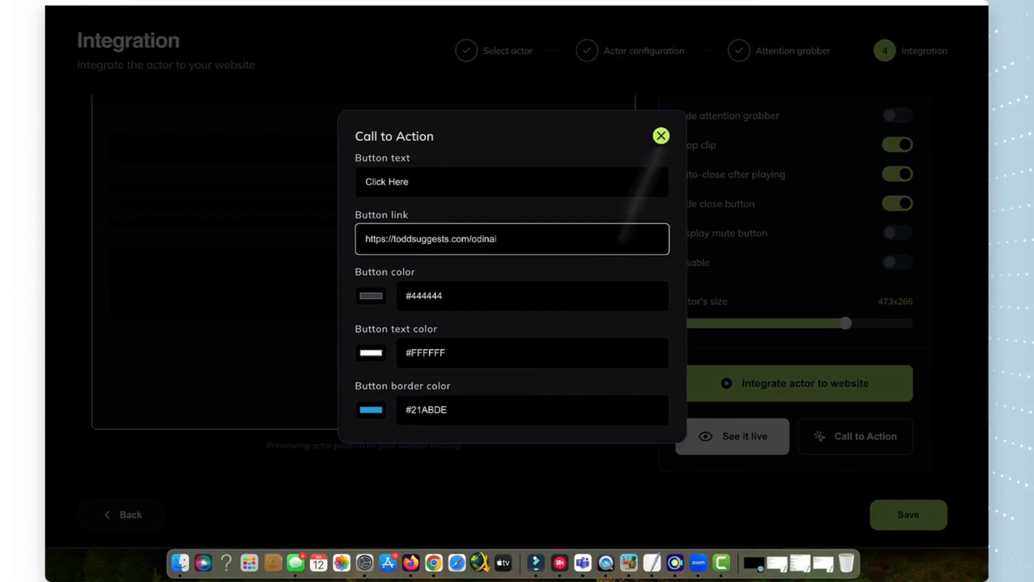
pyautogui.click(661, 136)
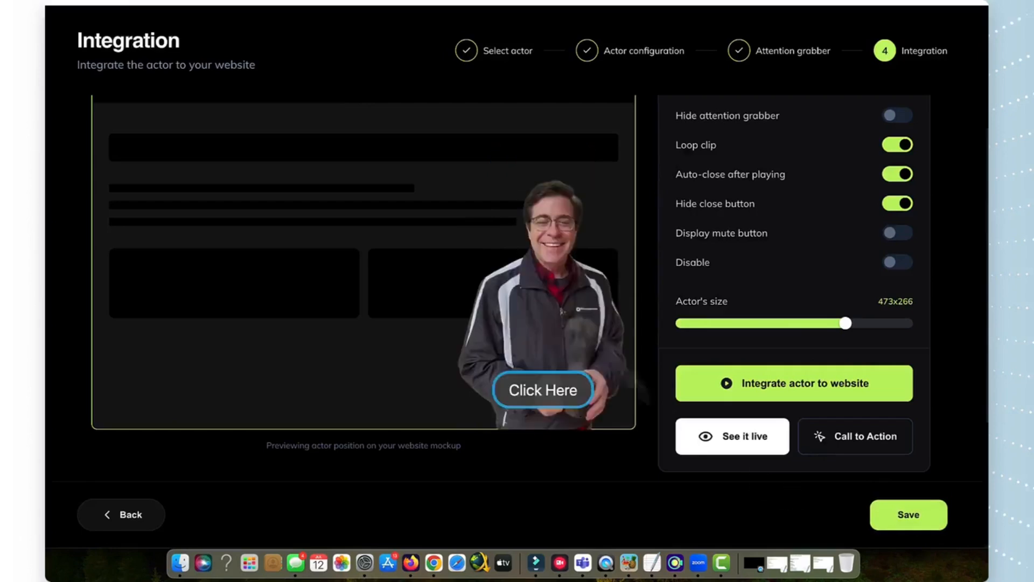
pyautogui.scroll(-3, 659, 194)
pyautogui.scroll(5, 660, 194)
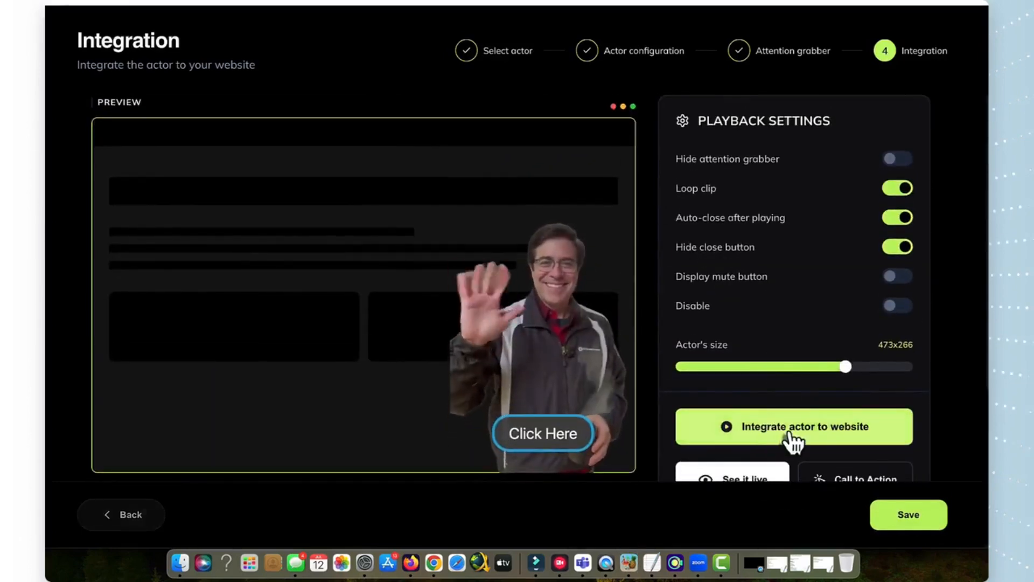
pyautogui.click(791, 437)
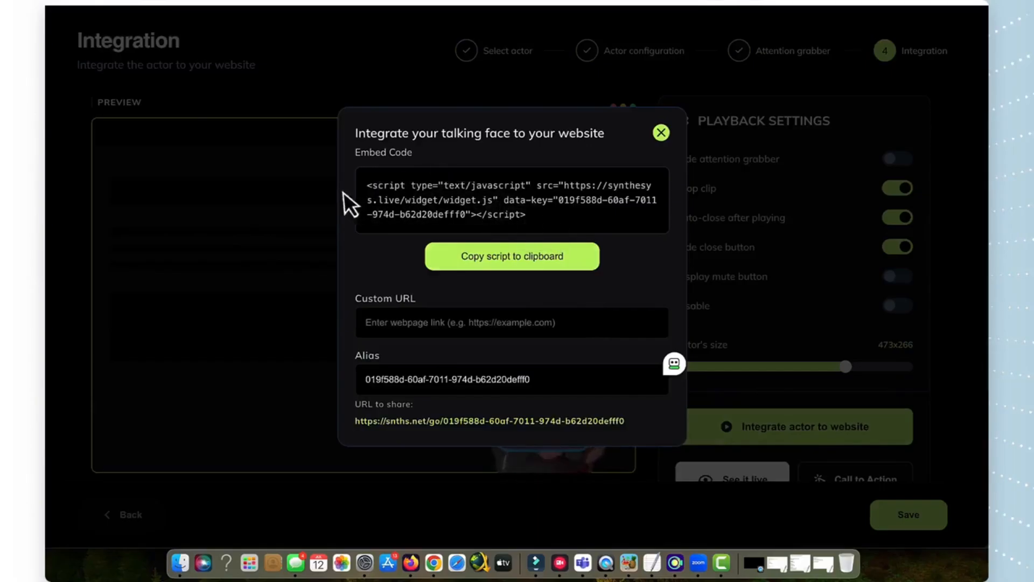
pyautogui.click(522, 332)
pyautogui.write('https://toddsuggests.com/')
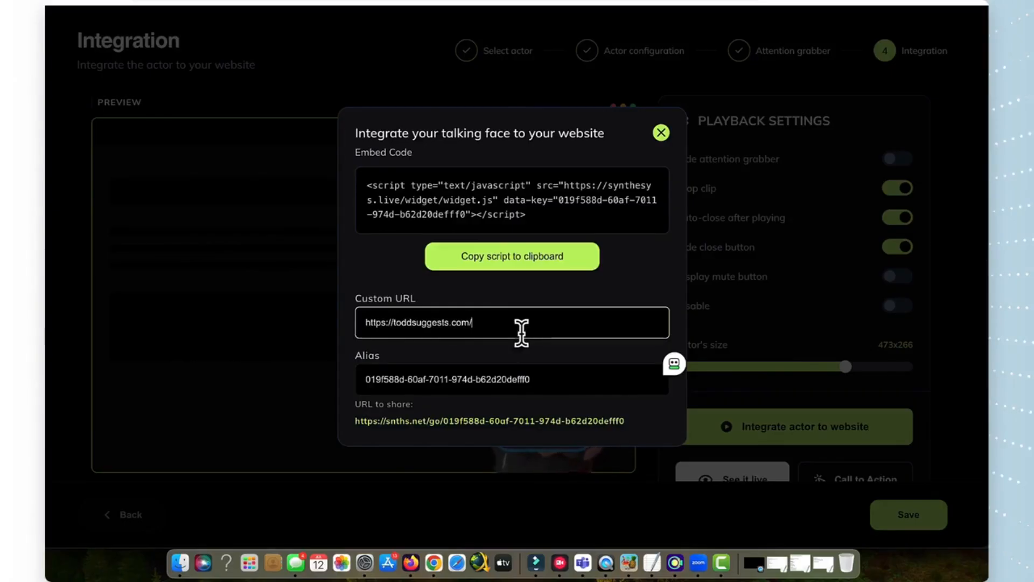
pyautogui.write('dinal')
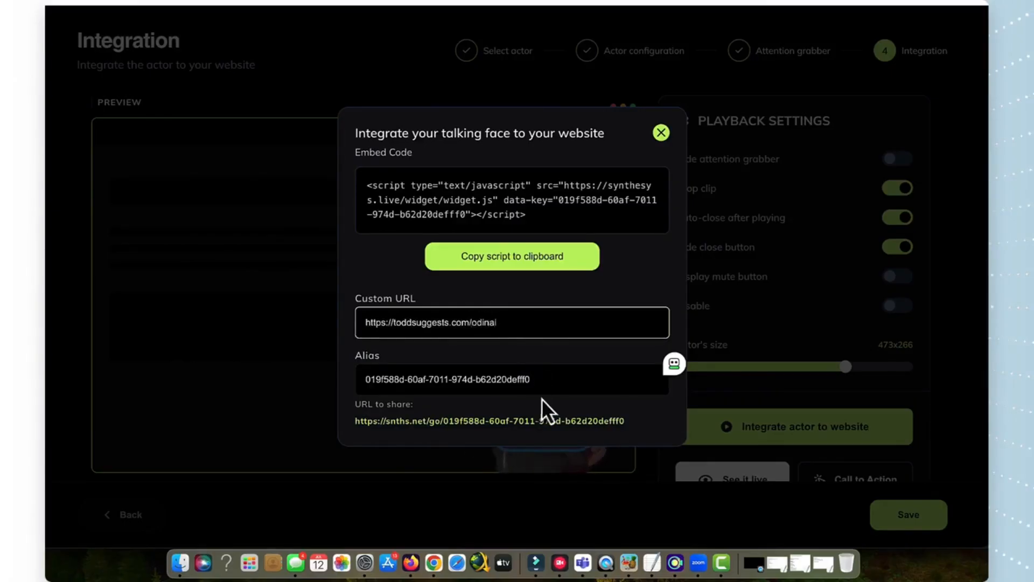
# Step: Replace the talking face's alias with "odinaioverlay"
pyautogui.click(540, 379)
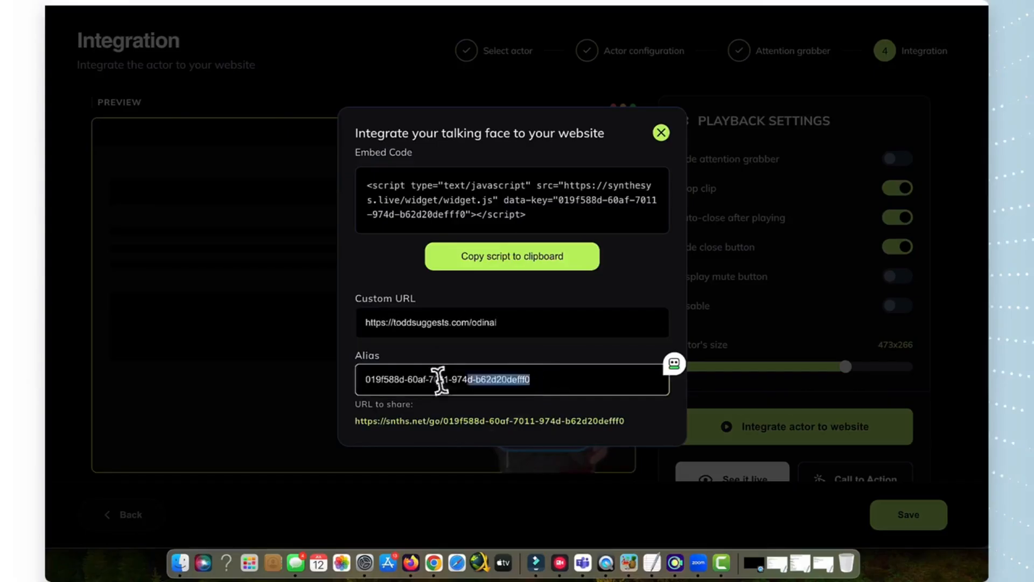
pyautogui.click(302, 373)
pyautogui.click(758, 425)
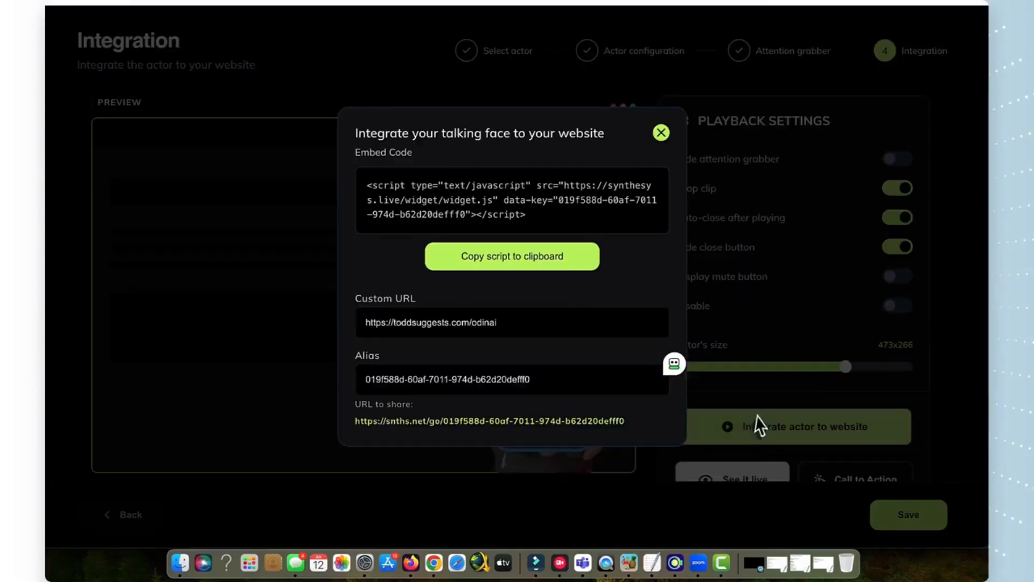
pyautogui.moveTo(531, 379); pyautogui.dragTo(355, 377)
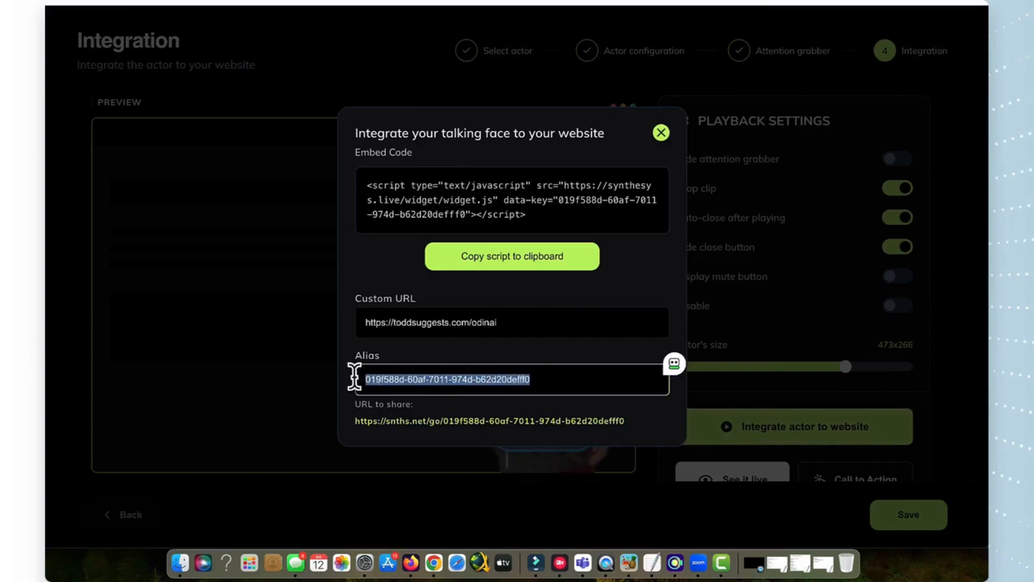
pyautogui.write('odin')
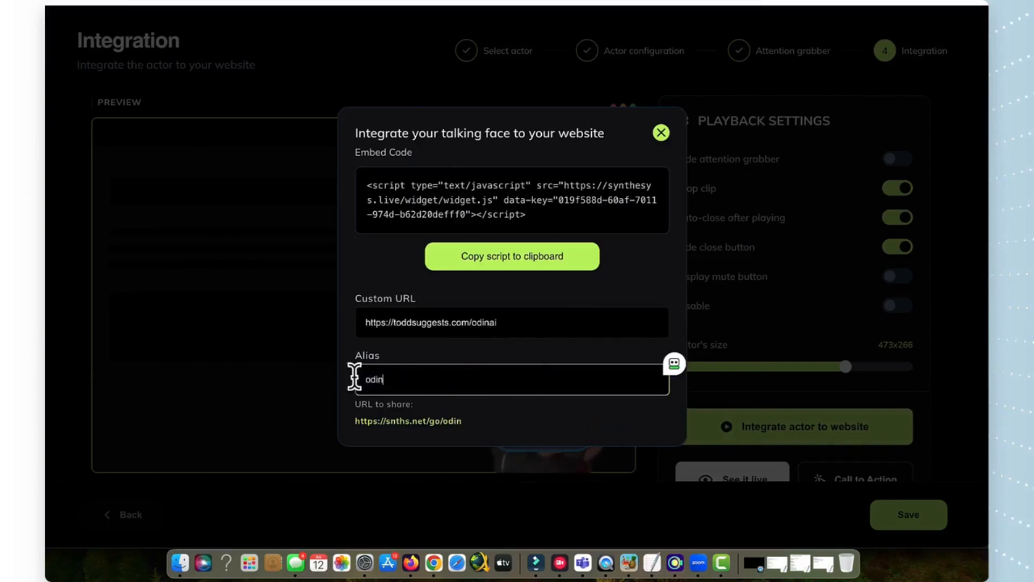
pyautogui.write('overlay')
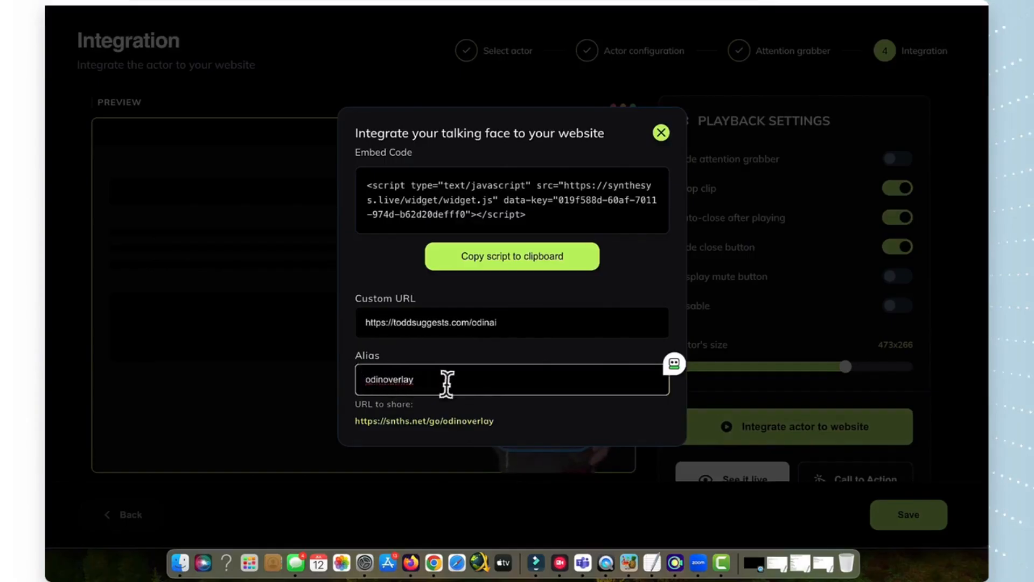
pyautogui.click(382, 379)
pyautogui.write('ai')
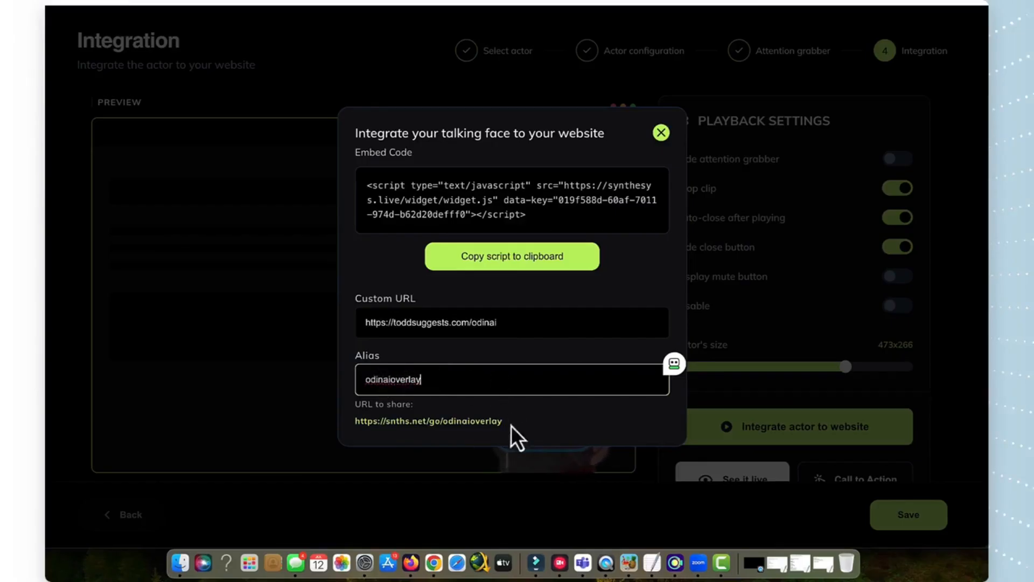
pyautogui.moveTo(502, 421); pyautogui.dragTo(356, 419)
pyautogui.press('super+c')
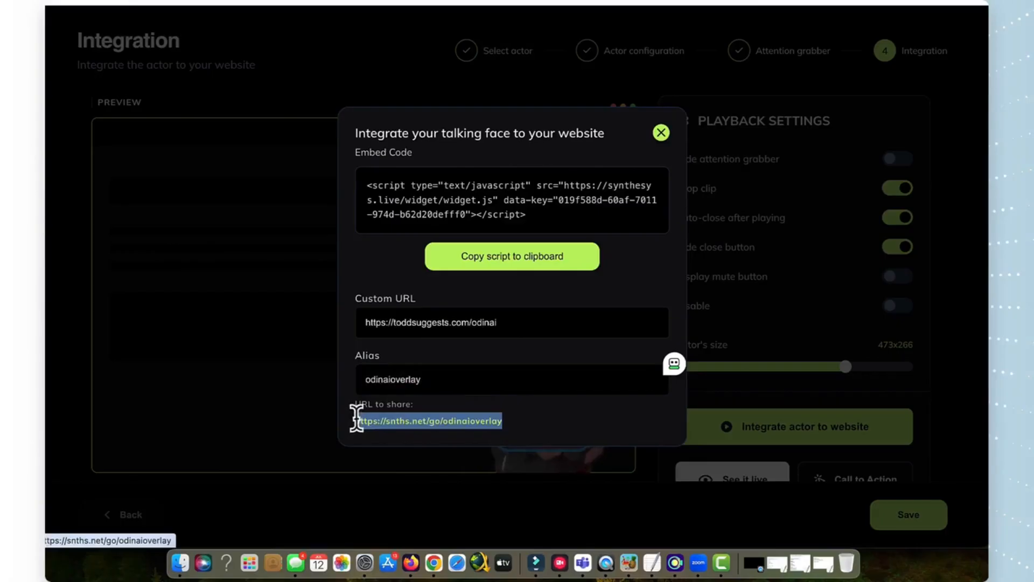
pyautogui.click(116, 0)
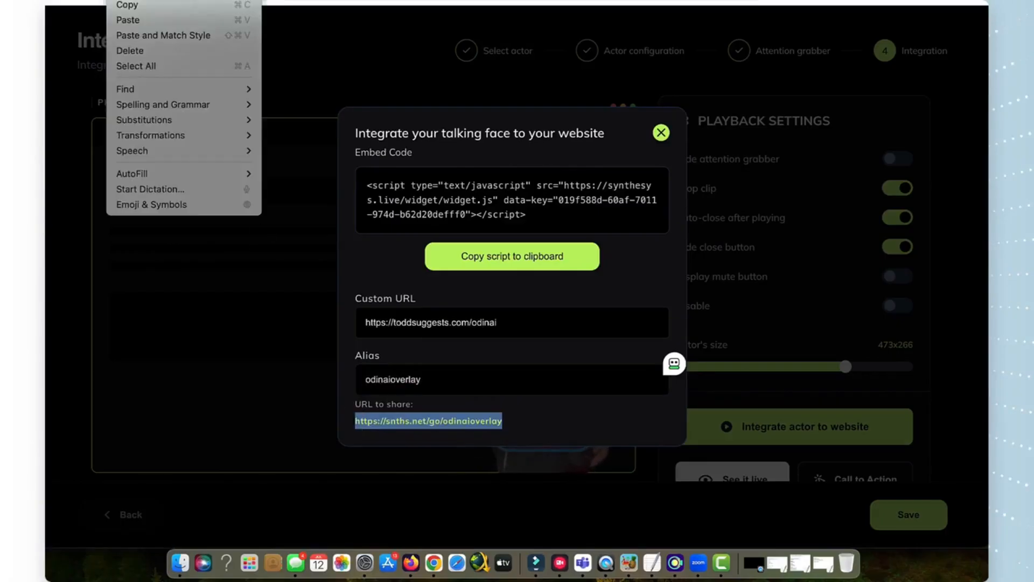
pyautogui.click(124, 5)
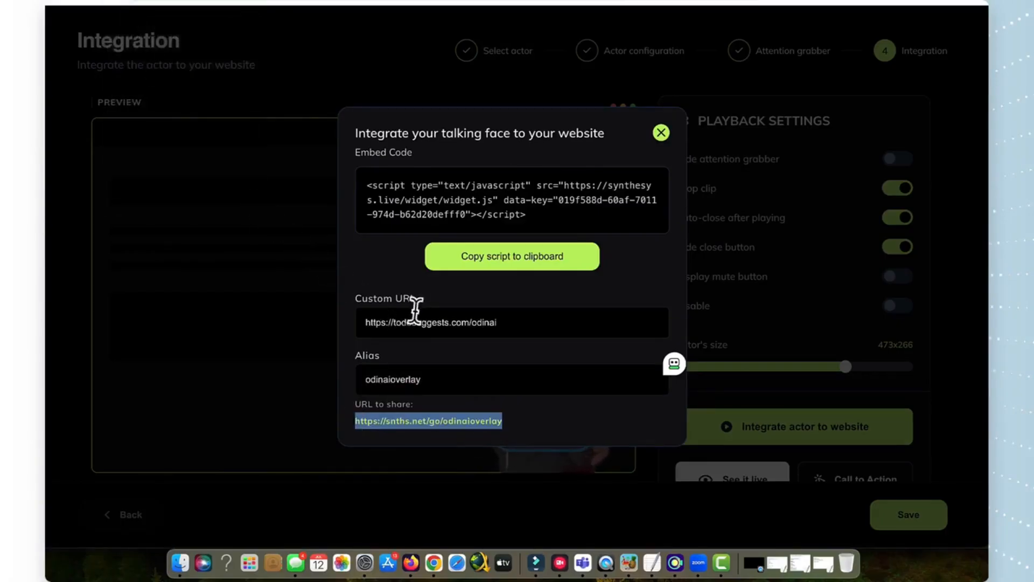
# Step: Close the integration dialog and save the talking-face project
pyautogui.scroll(-1, 414, 311)
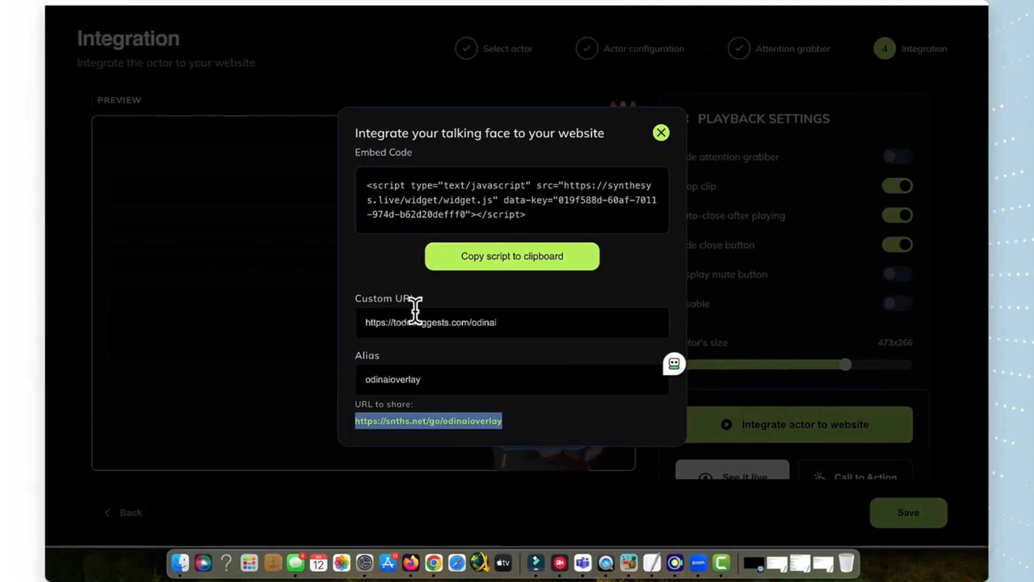
pyautogui.click(662, 134)
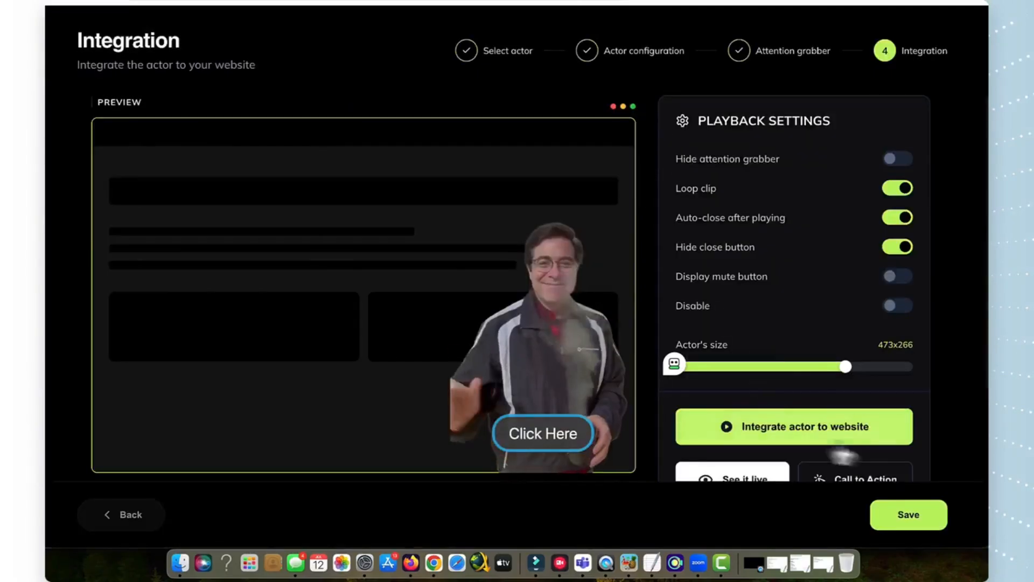
pyautogui.click(898, 513)
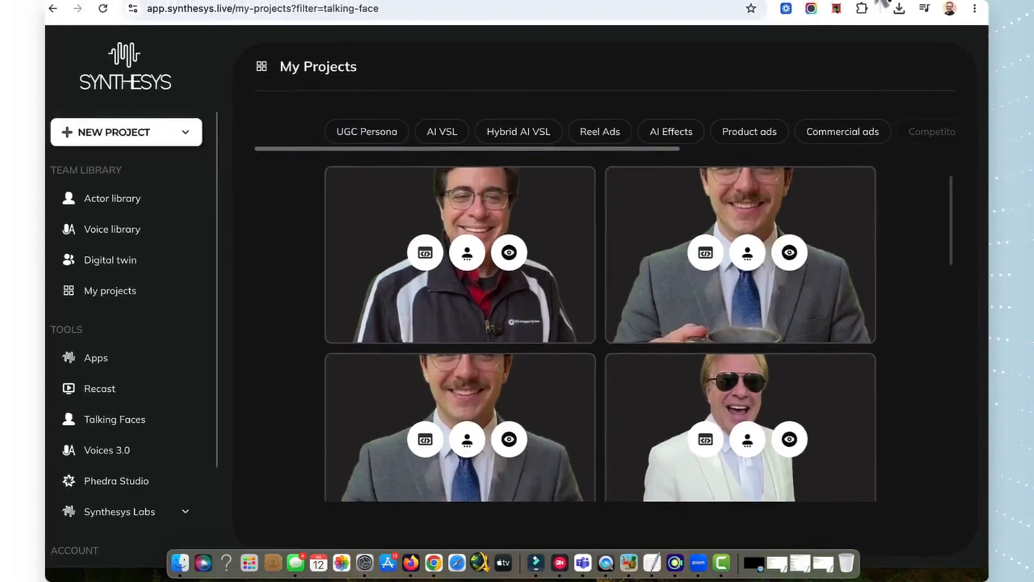
# Step: Check the saved black-and-white-jacket actor's playback settings and its embed code, custom URL and alias from My Projects
pyautogui.click(467, 251)
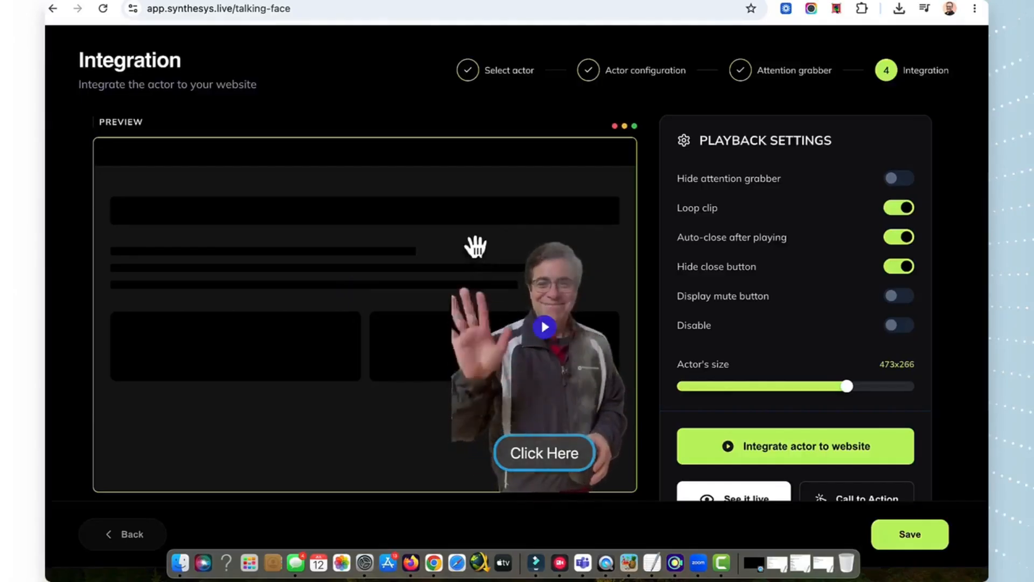
pyautogui.press('super+bracketleft')
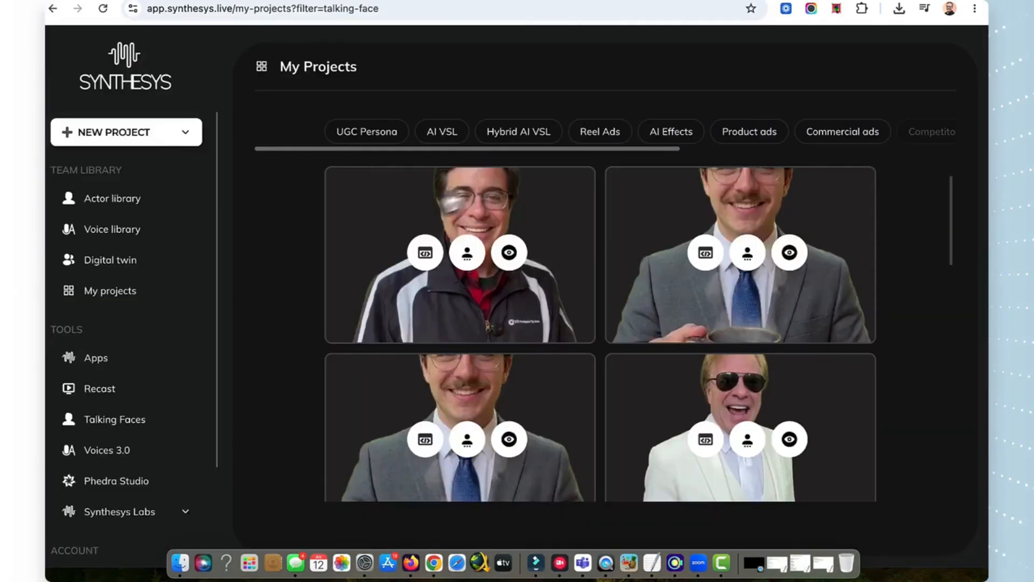
pyautogui.click(425, 253)
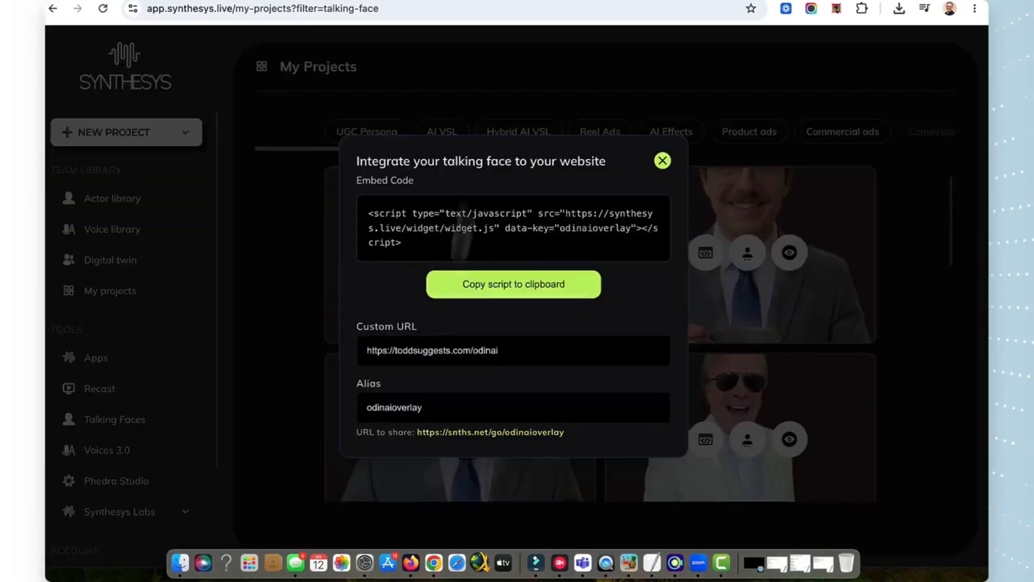
pyautogui.click(519, 347)
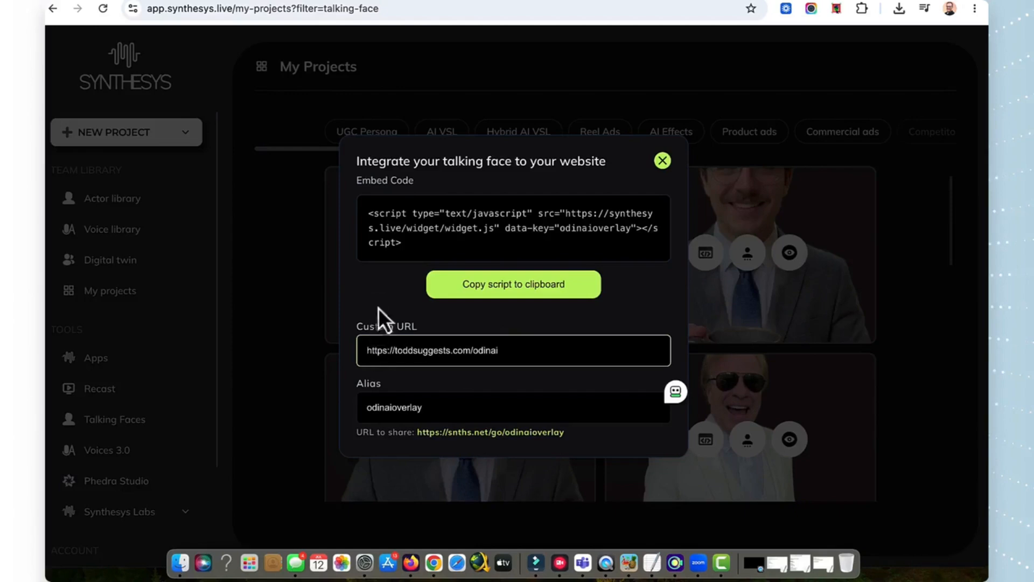
# Step: Review the talking face's embed script and its custom URL in the integration dialog
pyautogui.click(448, 242)
pyautogui.moveTo(432, 241); pyautogui.dragTo(371, 206)
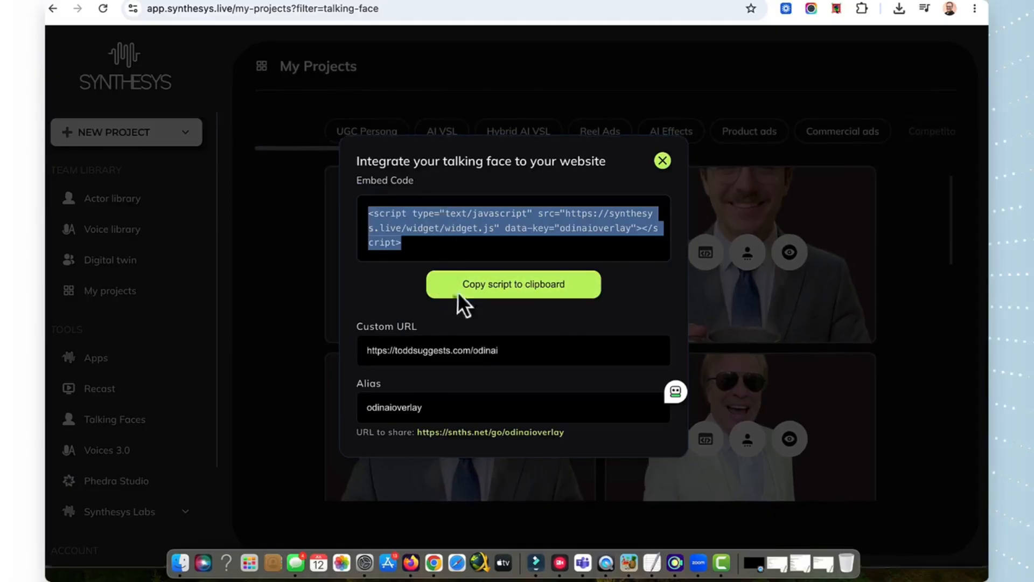
pyautogui.click(535, 357)
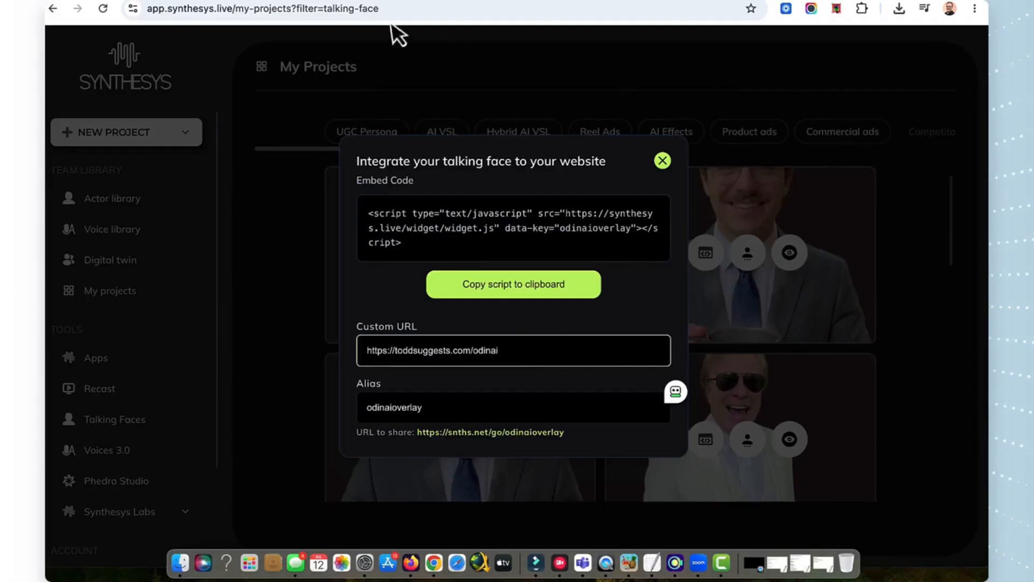
pyautogui.press('super+n')
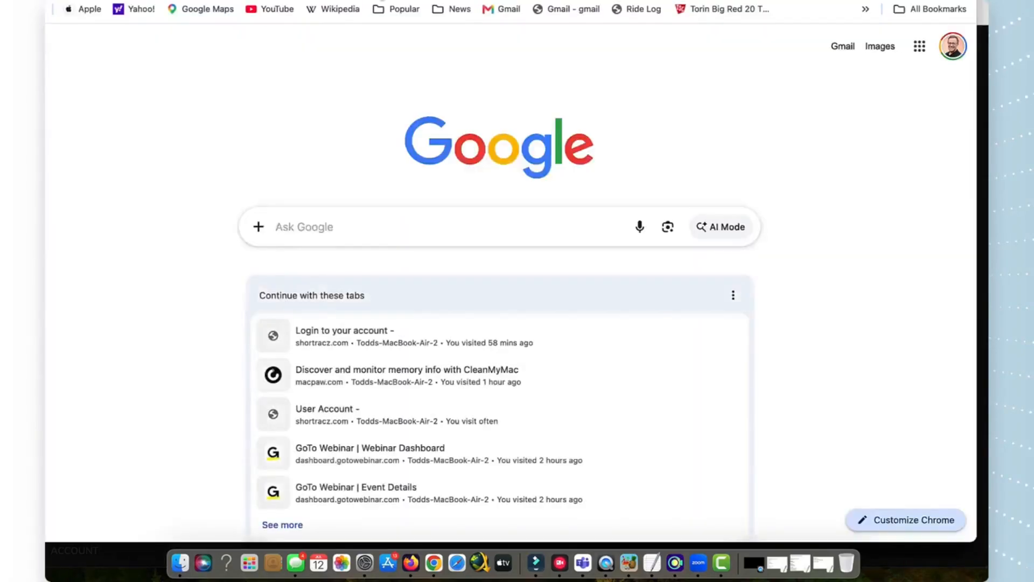
pyautogui.moveTo(869, 0); pyautogui.dragTo(870, 3)
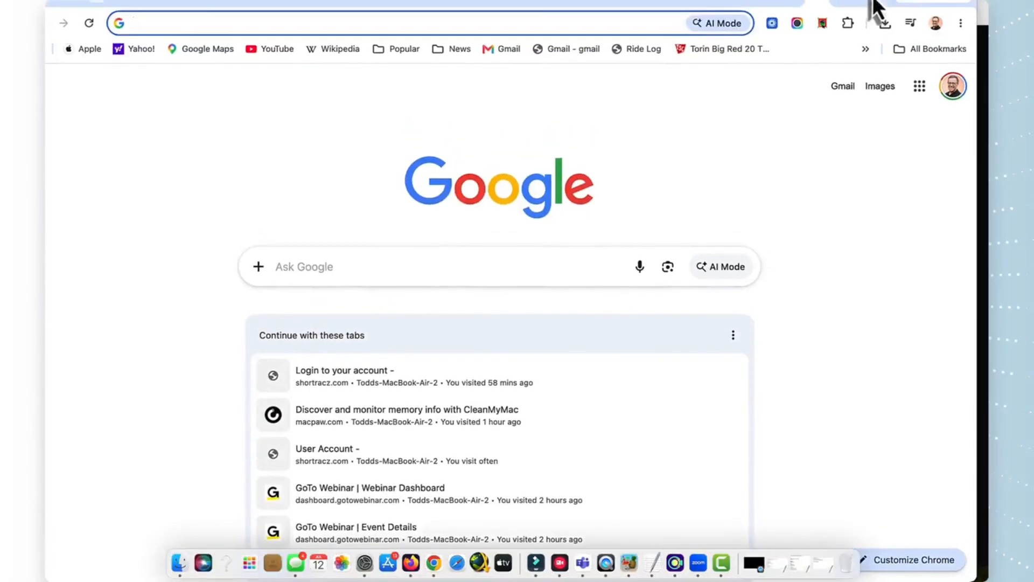
pyautogui.click(204, 21)
pyautogui.rightClick(204, 20)
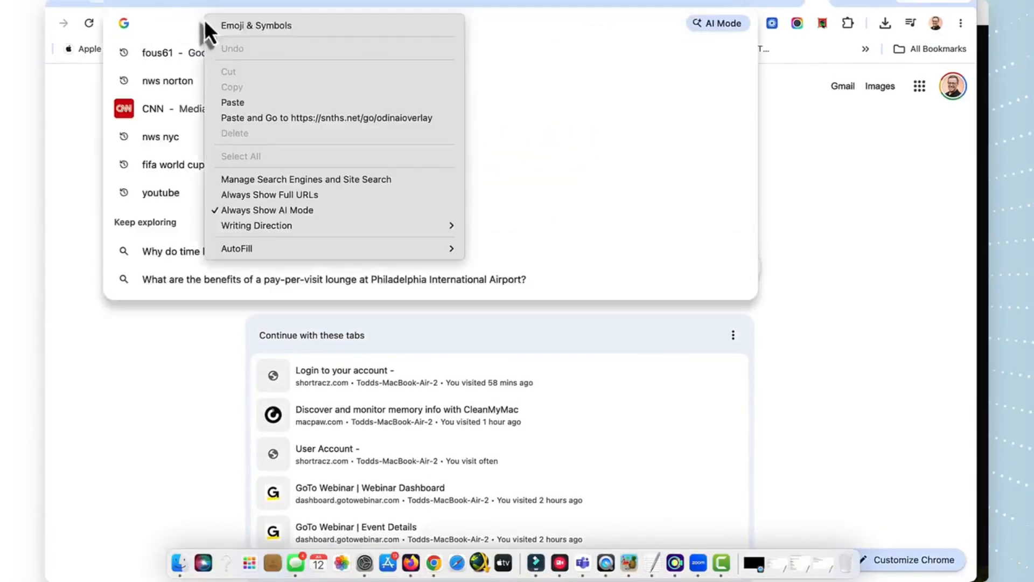
pyautogui.click(243, 106)
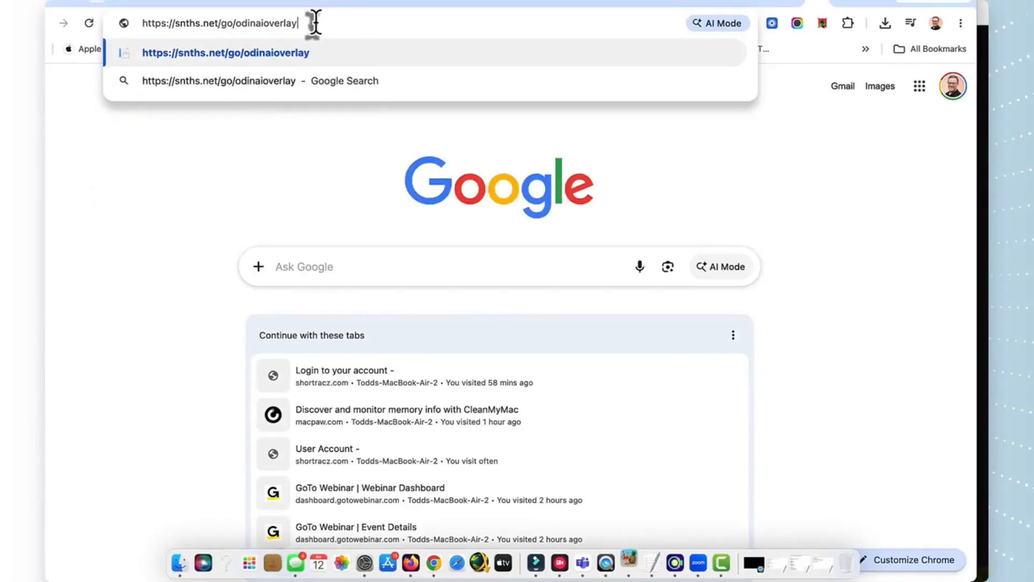
pyautogui.press('Return')
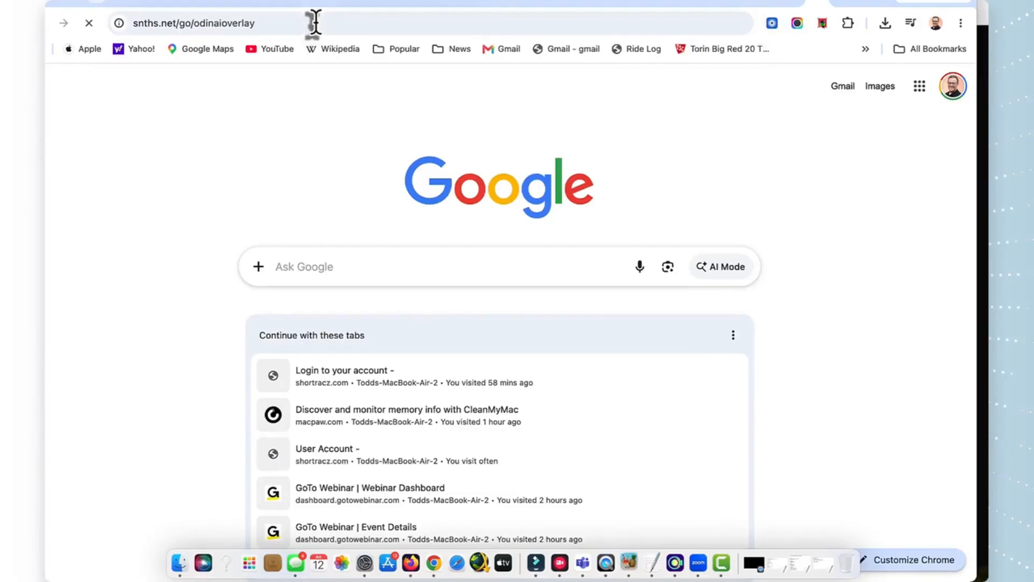
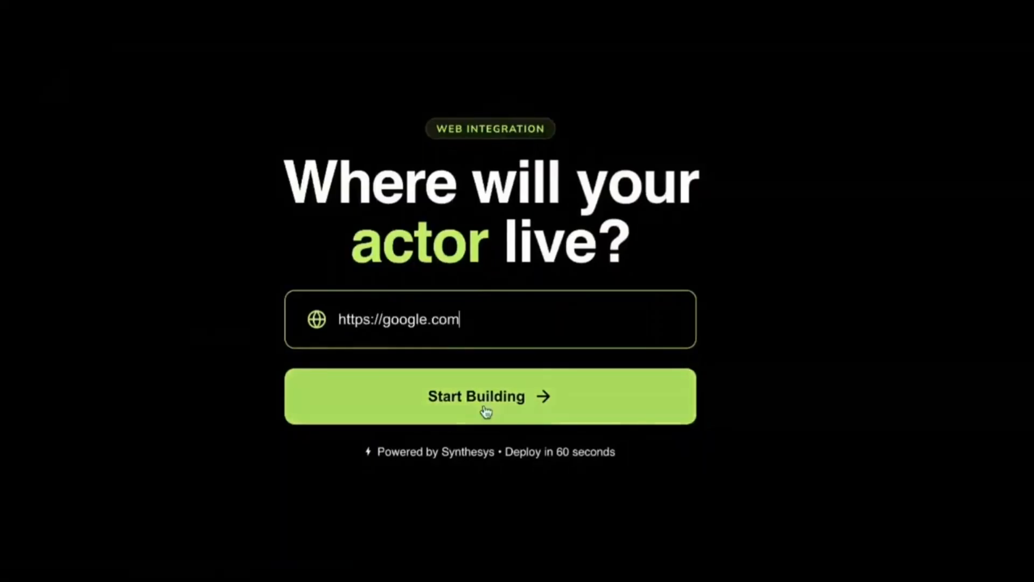
pyautogui.click(486, 411)
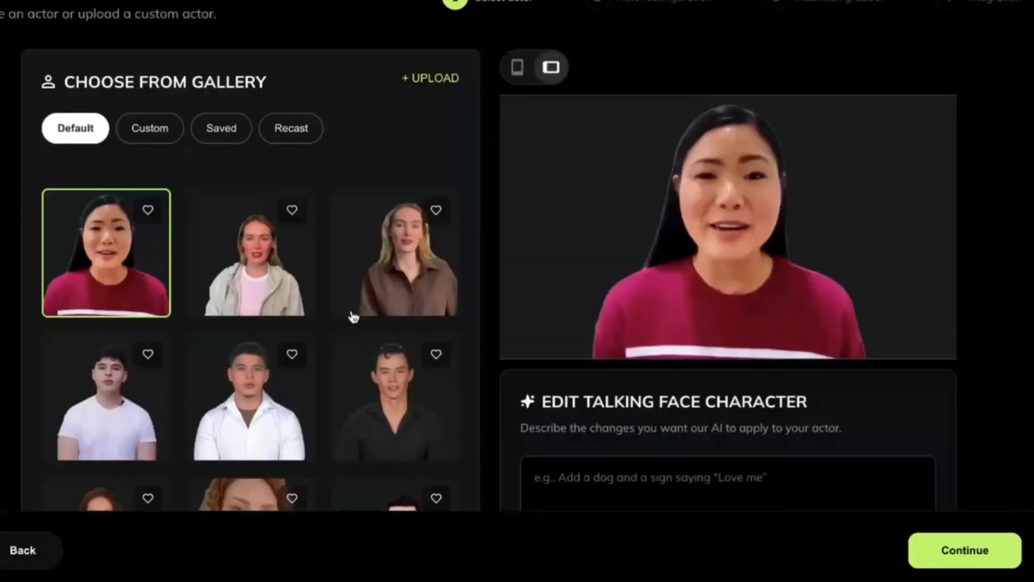
pyautogui.click(288, 132)
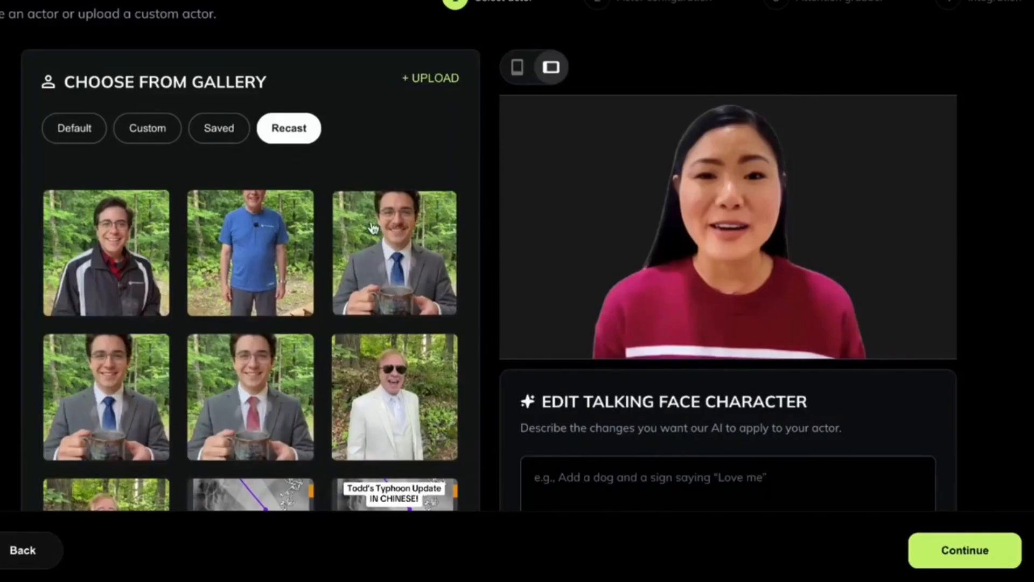
pyautogui.click(283, 245)
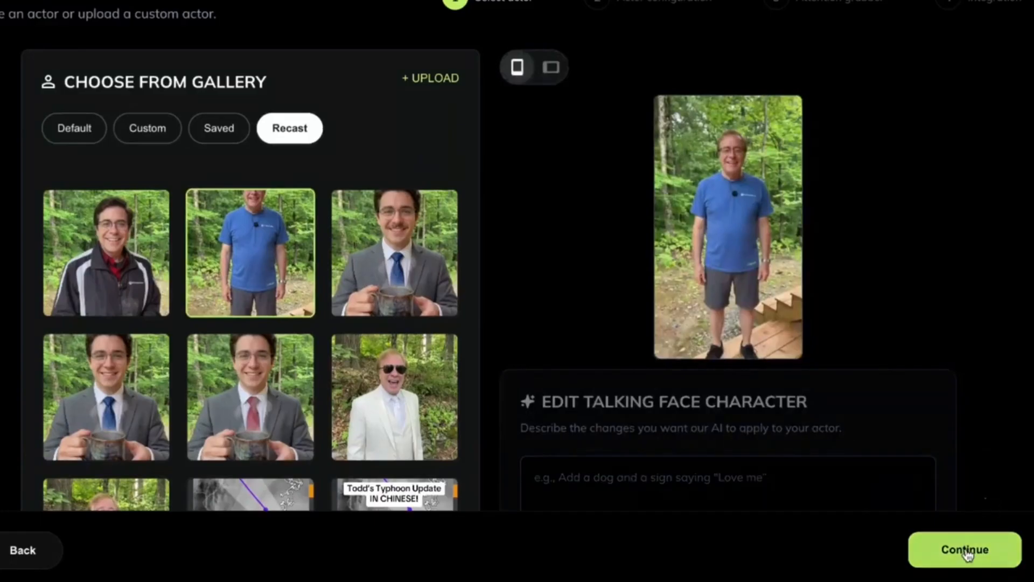
pyautogui.click(386, 245)
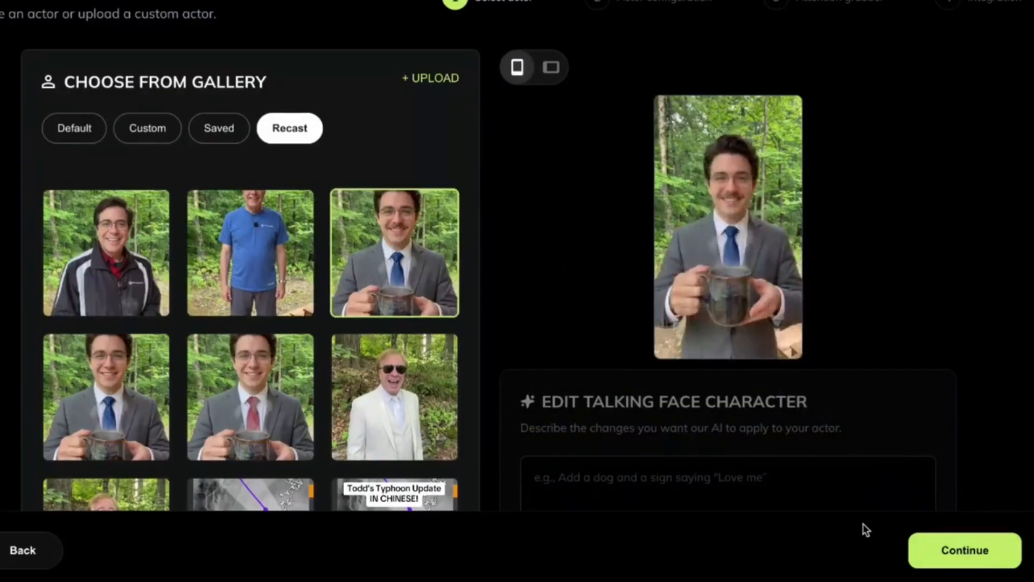
pyautogui.click(964, 549)
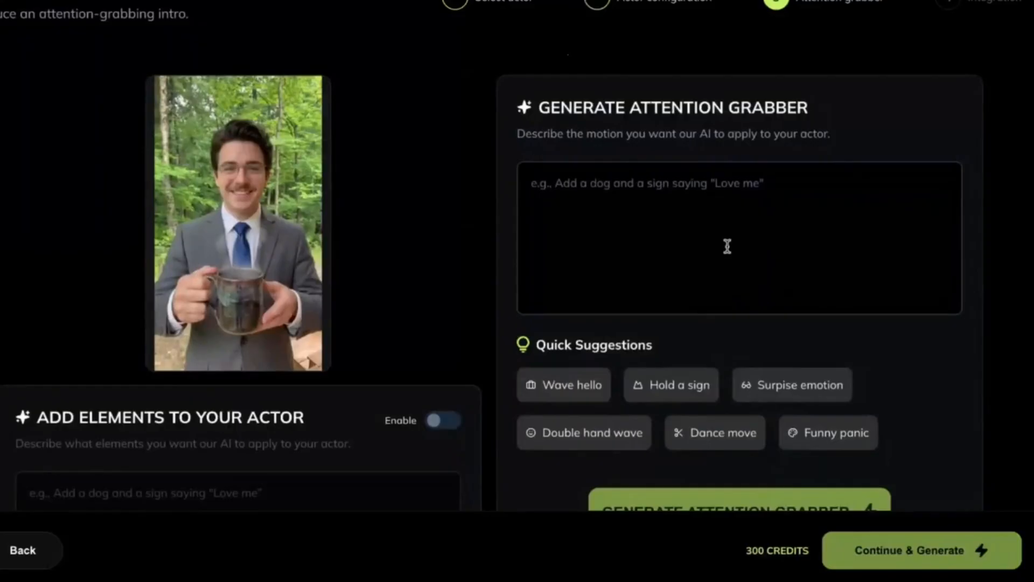
# Step: Generate an attention grabber from the prompt "the character looks straight to the camera and waves hello with no fade out"
pyautogui.click(633, 253)
pyautogui.write('the character looks straight to the camera and waves hello with no fade out')
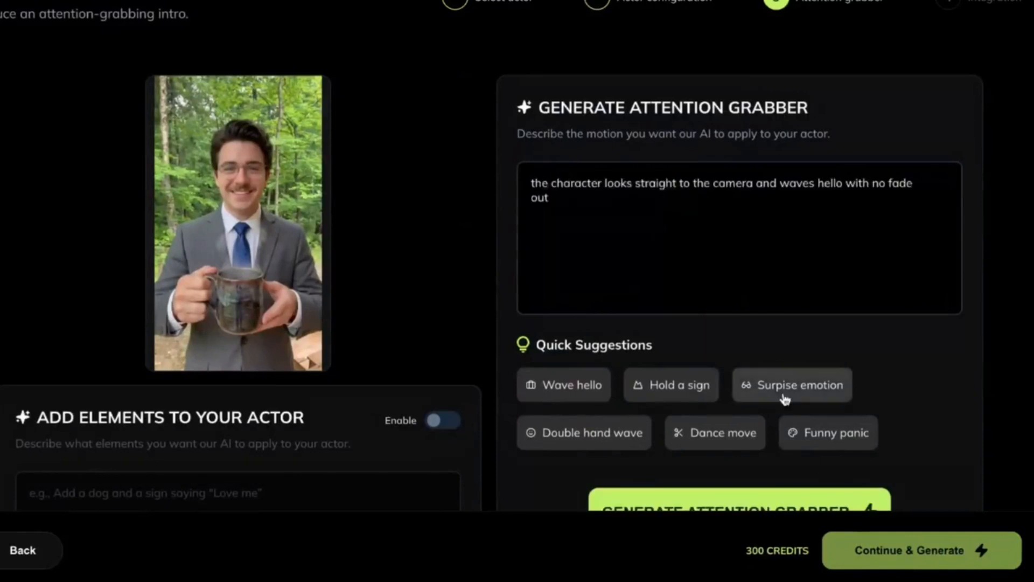
pyautogui.scroll(-1, 819, 474)
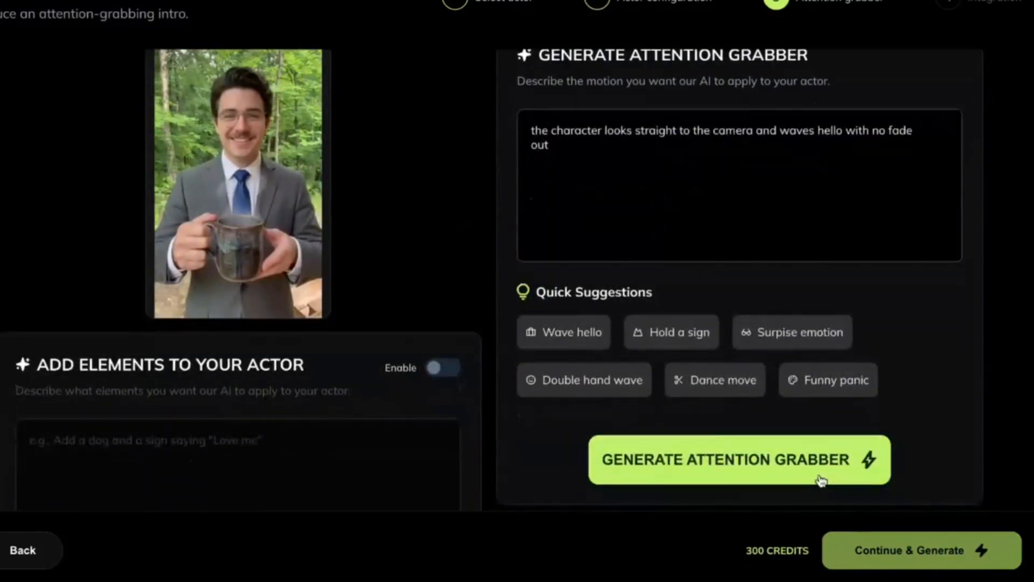
pyautogui.click(739, 461)
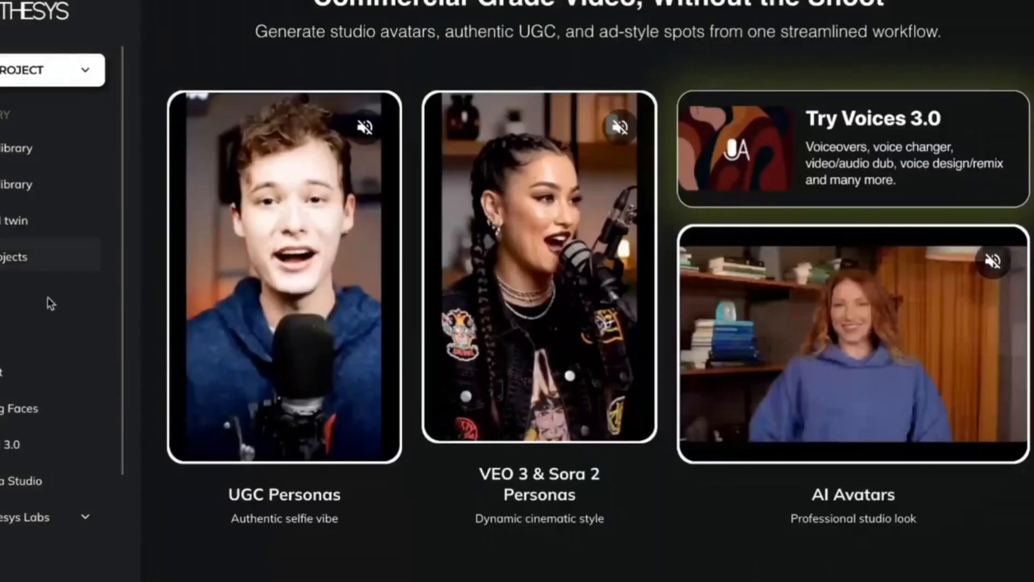
# Step: Open the integration details of the mug-holding, moustached character in the first row of My Projects' talking faces
pyautogui.click(22, 257)
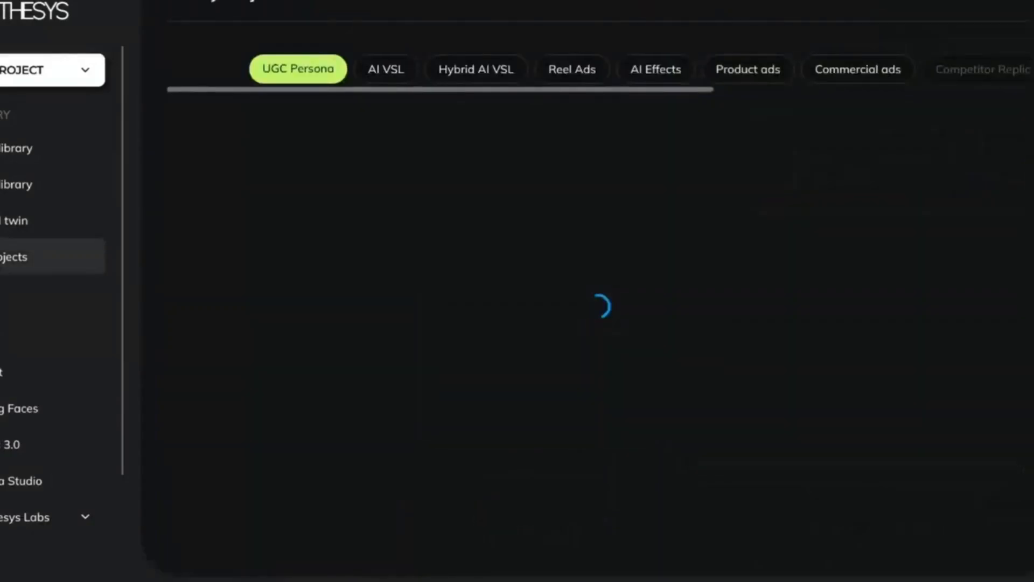
pyautogui.hscroll(10, 536, 73)
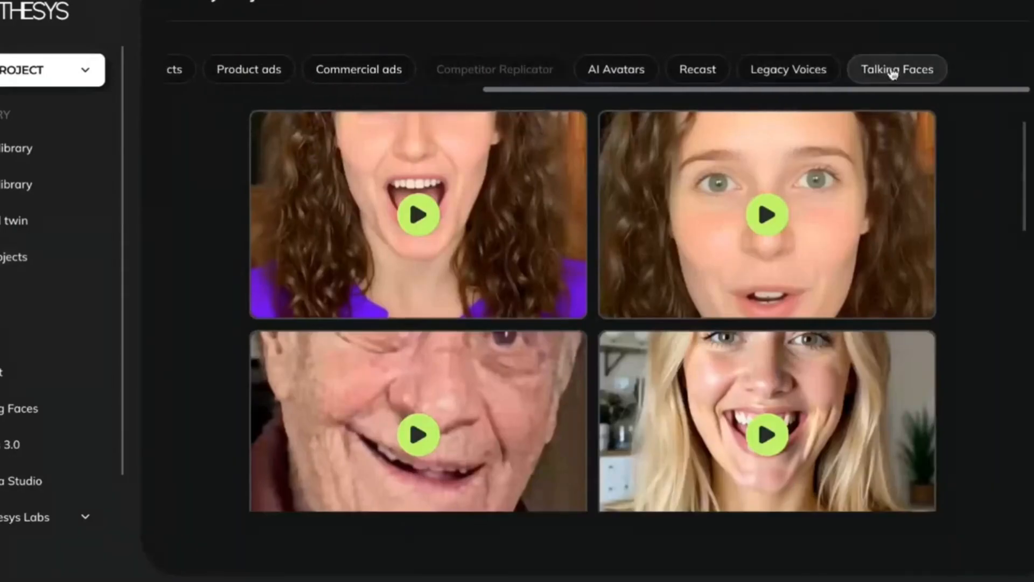
pyautogui.click(886, 71)
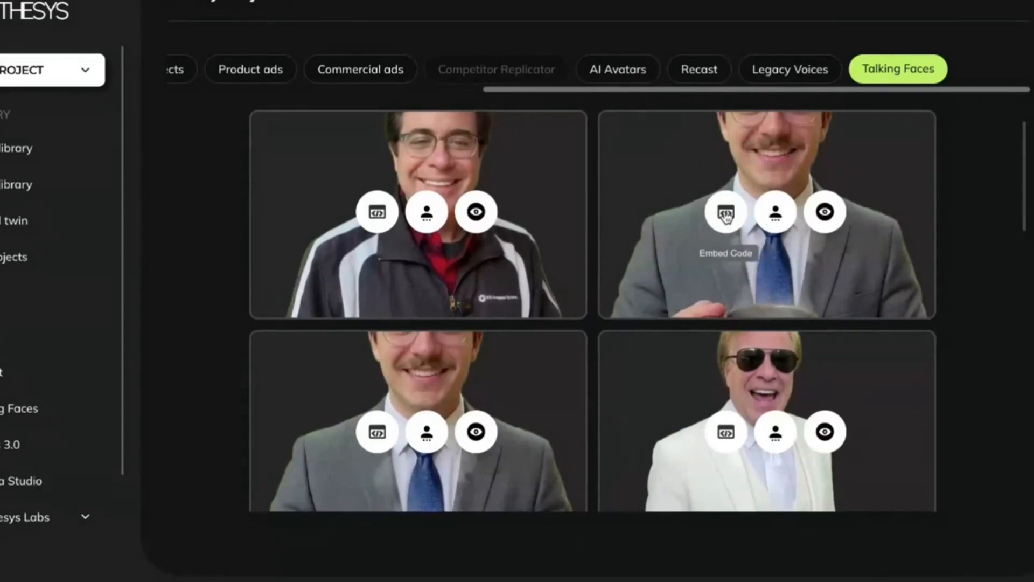
pyautogui.click(726, 213)
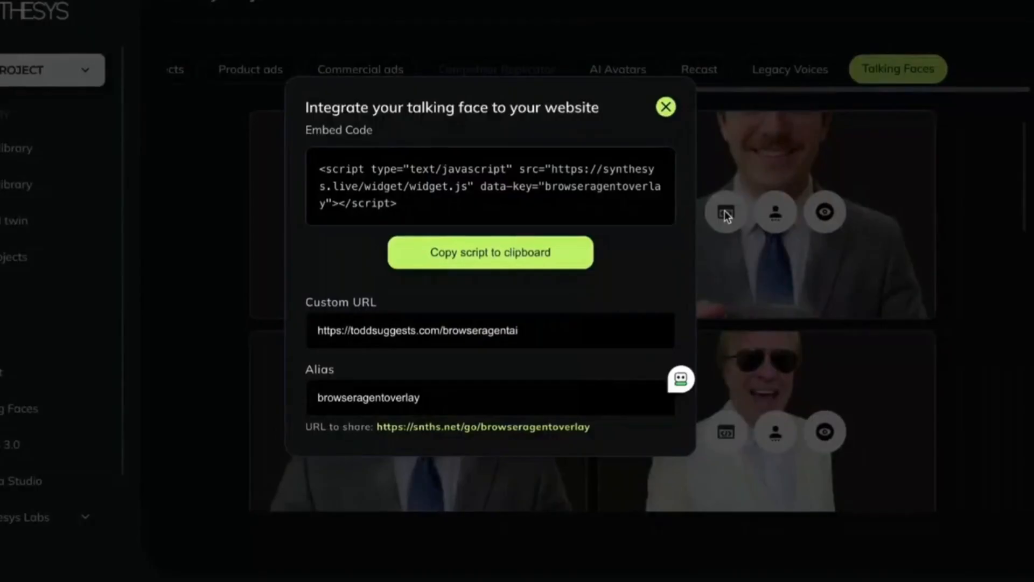
# Step: Highlight the talking face's complete embed script and its custom URL for review
pyautogui.moveTo(398, 200); pyautogui.dragTo(335, 175)
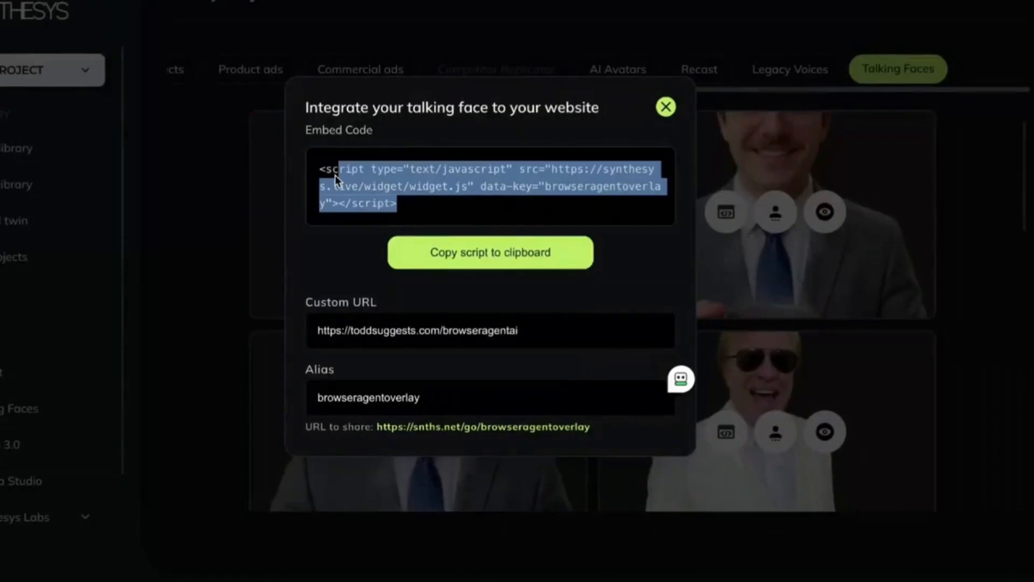
pyautogui.moveTo(335, 176); pyautogui.dragTo(319, 170)
pyautogui.moveTo(544, 330); pyautogui.dragTo(290, 321)
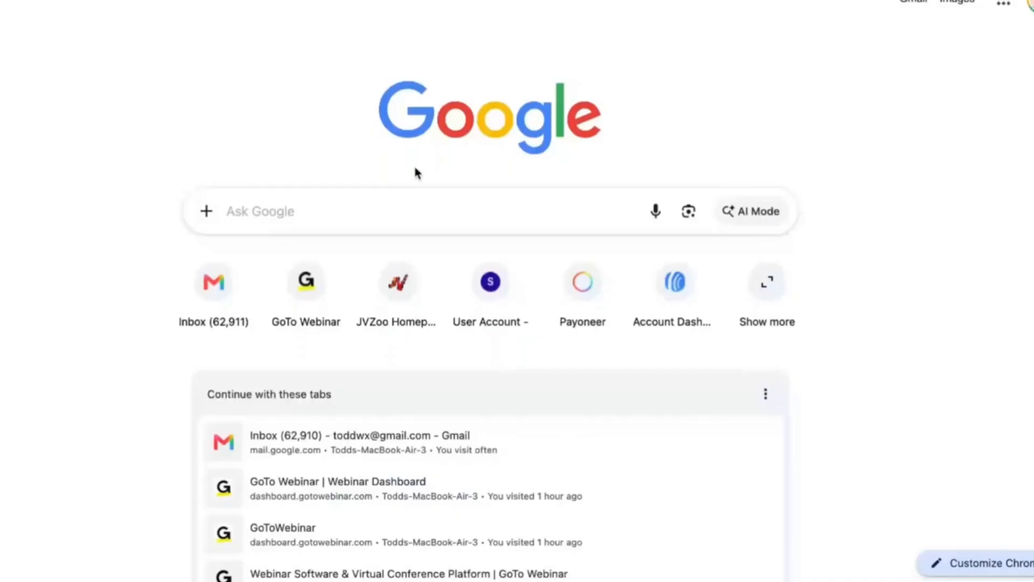
# Step: Search Google for "painters in worcester"
pyautogui.click(413, 215)
pyautogui.write('paint')
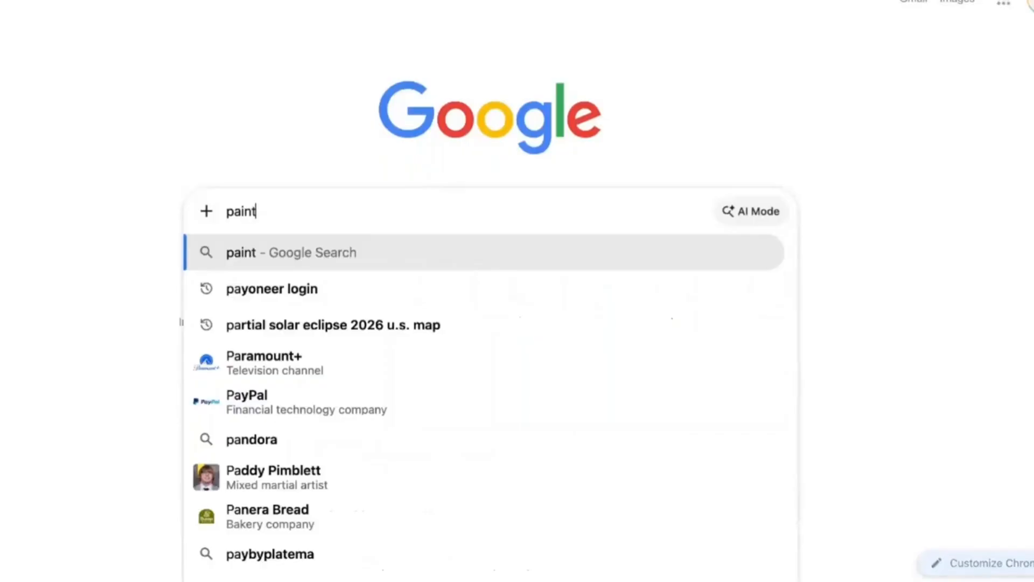
pyautogui.write('ers in worces')
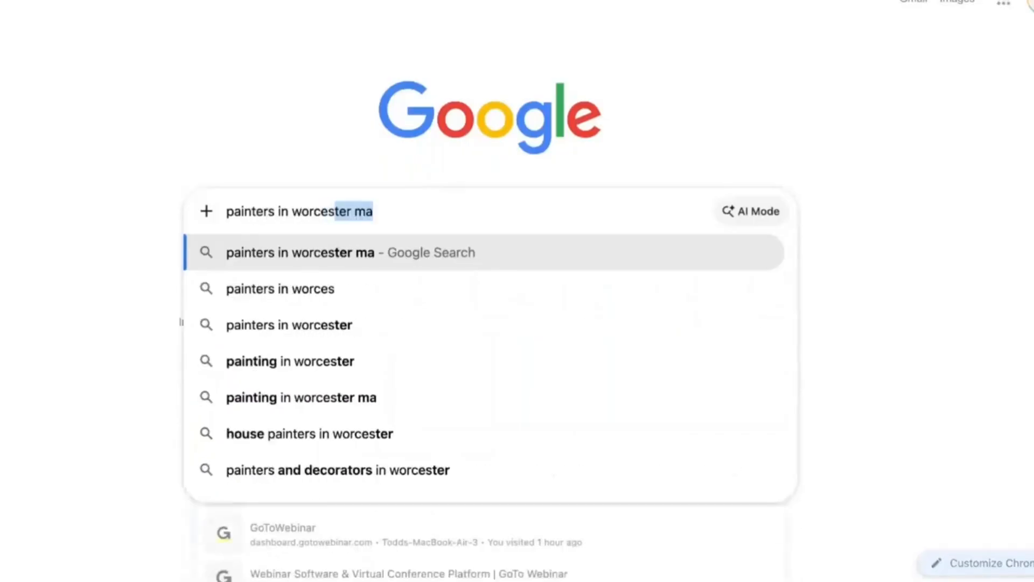
pyautogui.write('ter')
pyautogui.click(413, 220)
pyautogui.press('Return')
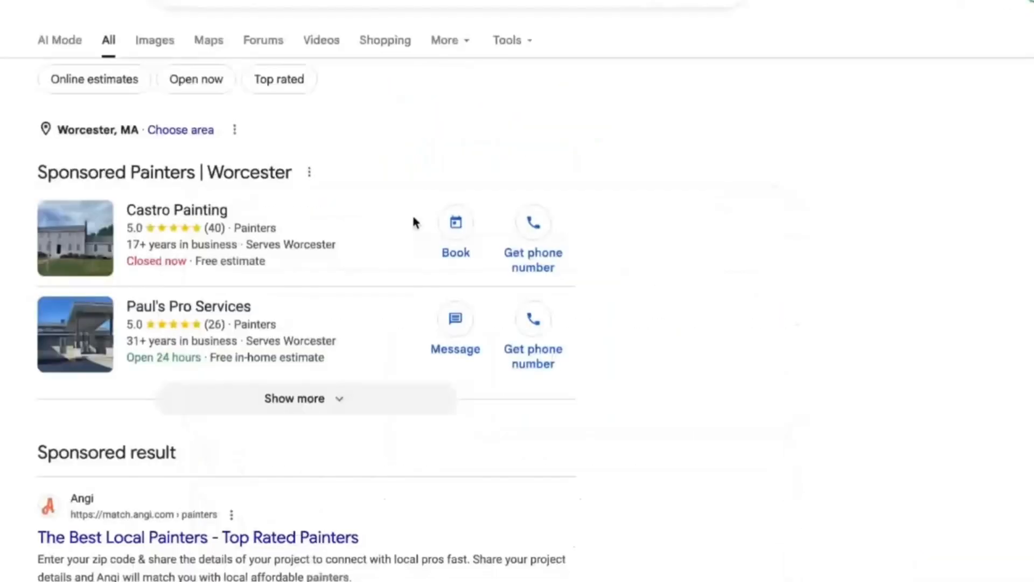
# Step: Open the website of The Wolf Professional Painting from the business results
pyautogui.scroll(-4, 413, 221)
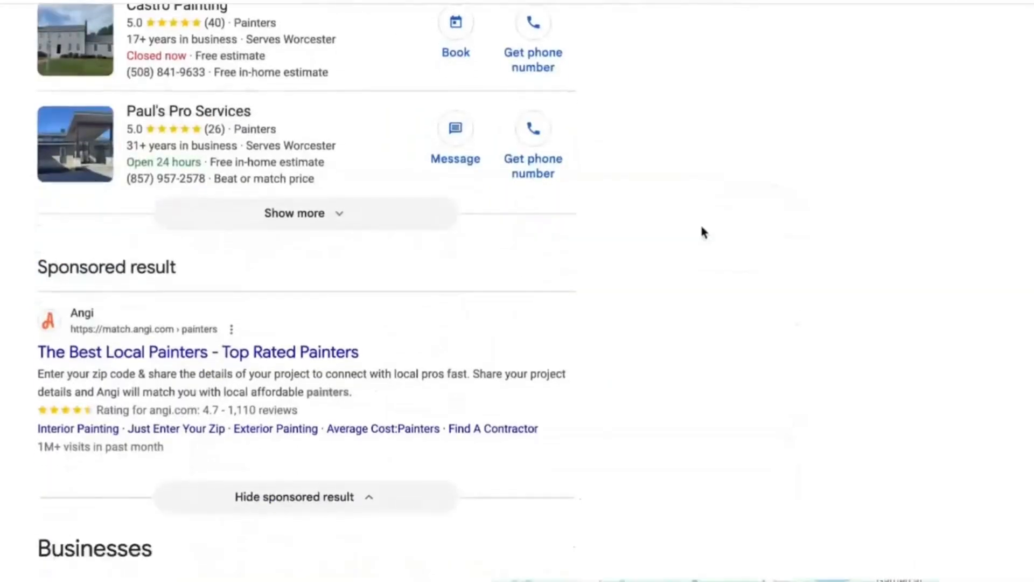
pyautogui.scroll(-7, 702, 232)
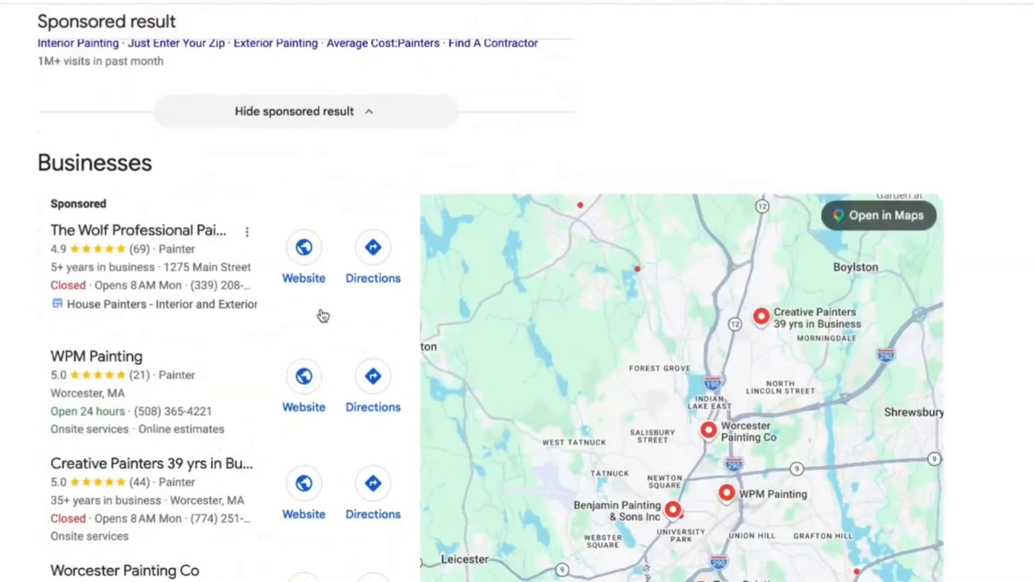
pyautogui.moveTo(137, 233)
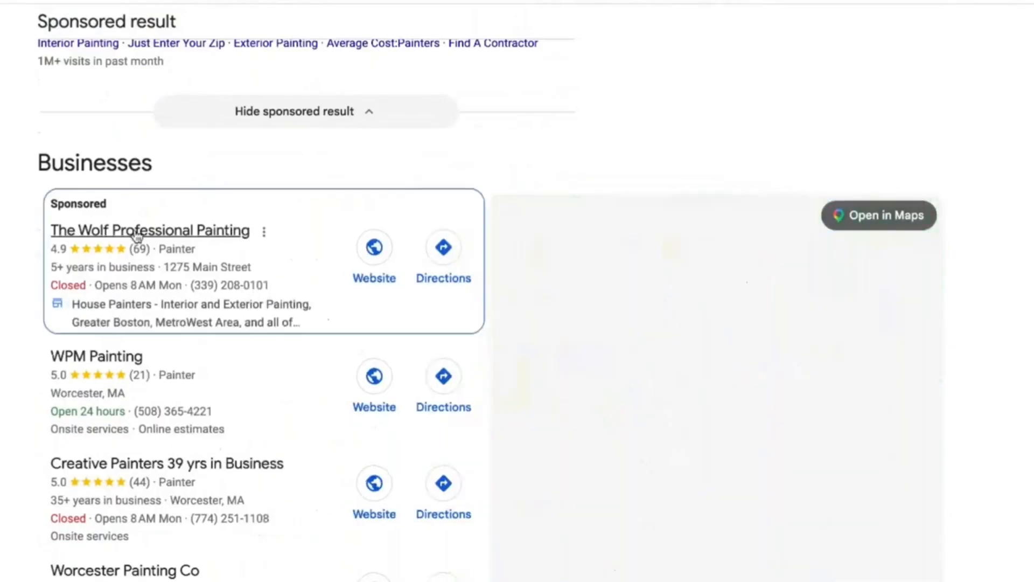
pyautogui.click(137, 232)
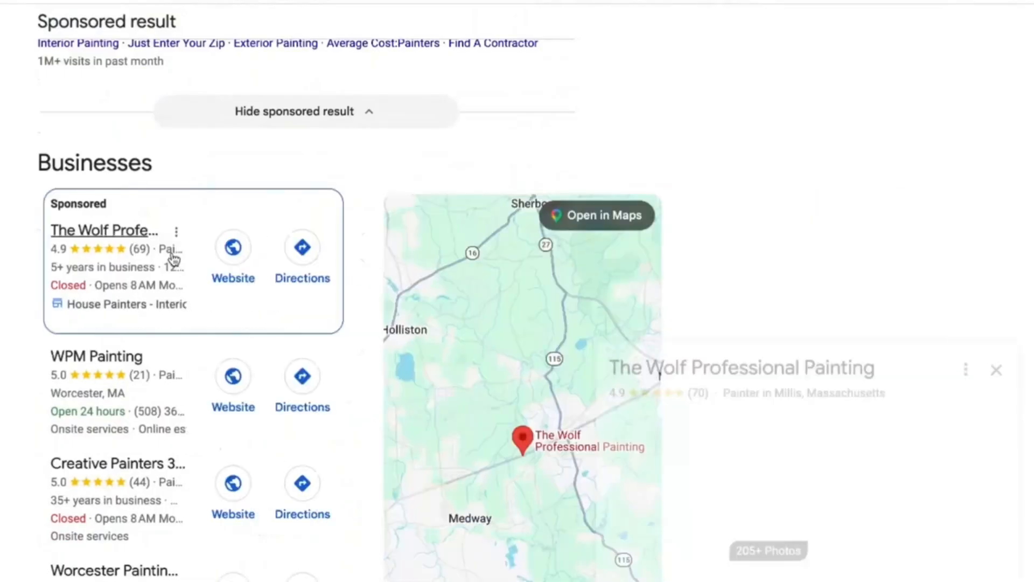
pyautogui.click(695, 327)
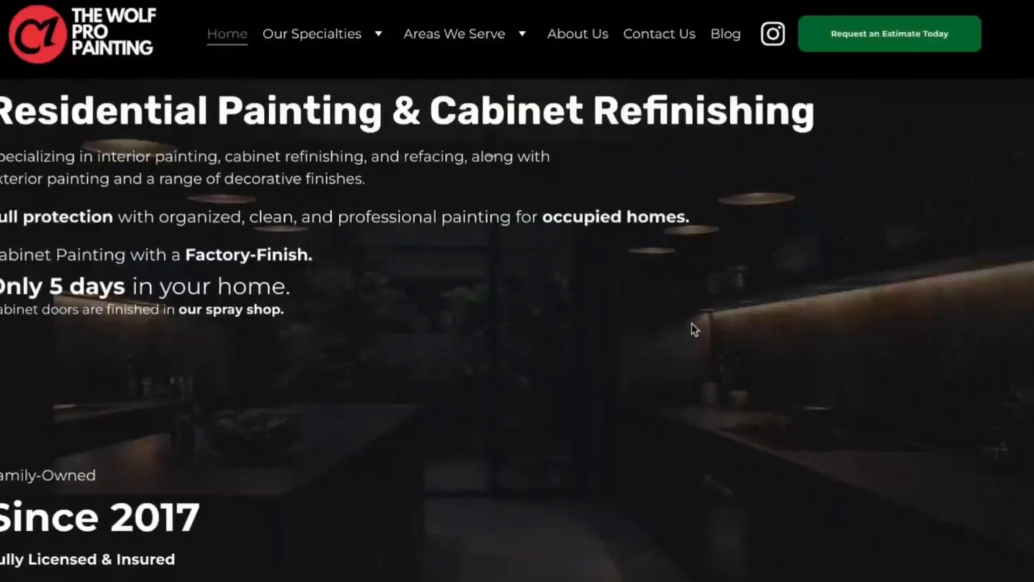
# Step: Look over the painting company's home page and specialties, and return to the talking face's integration dialog
pyautogui.scroll(-10, 691, 323)
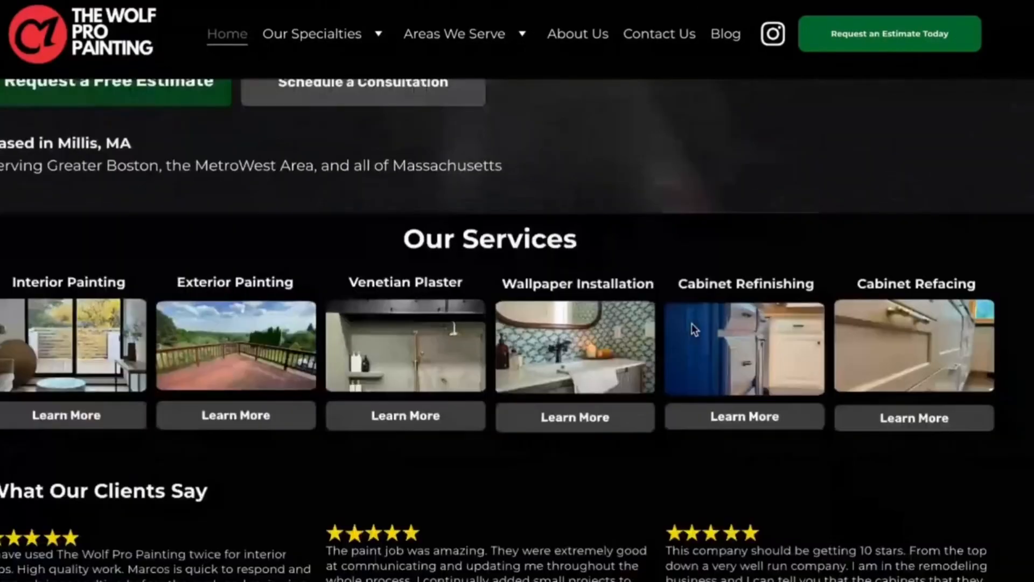
pyautogui.scroll(12, 692, 324)
pyautogui.scroll(-1, 692, 323)
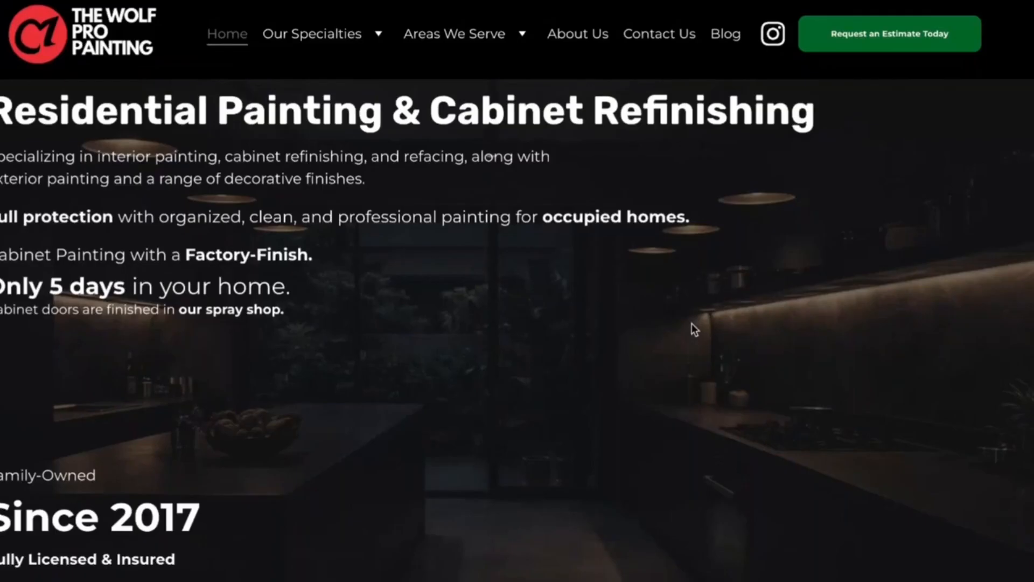
pyautogui.moveTo(276, 28)
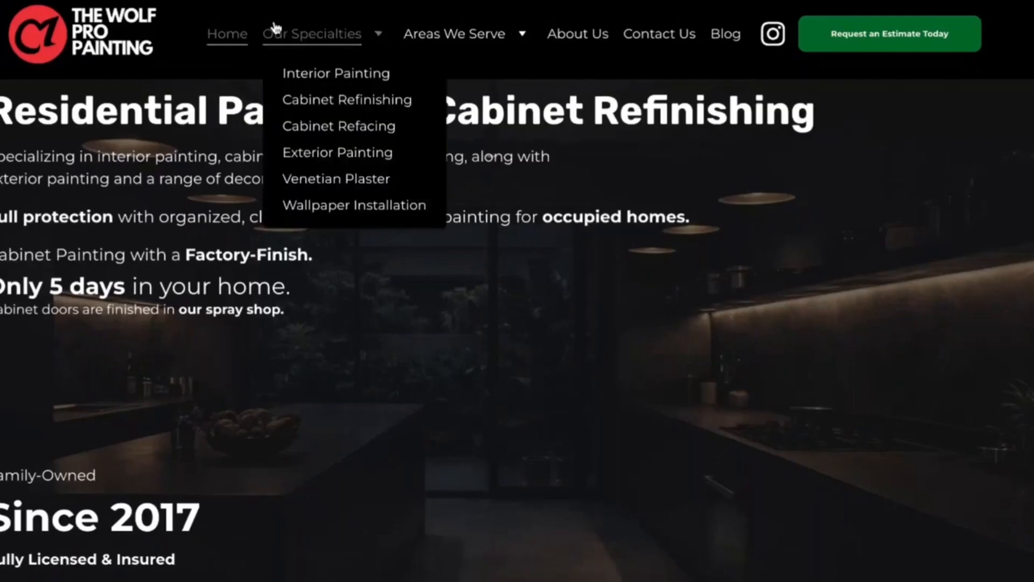
pyautogui.click(1, 1)
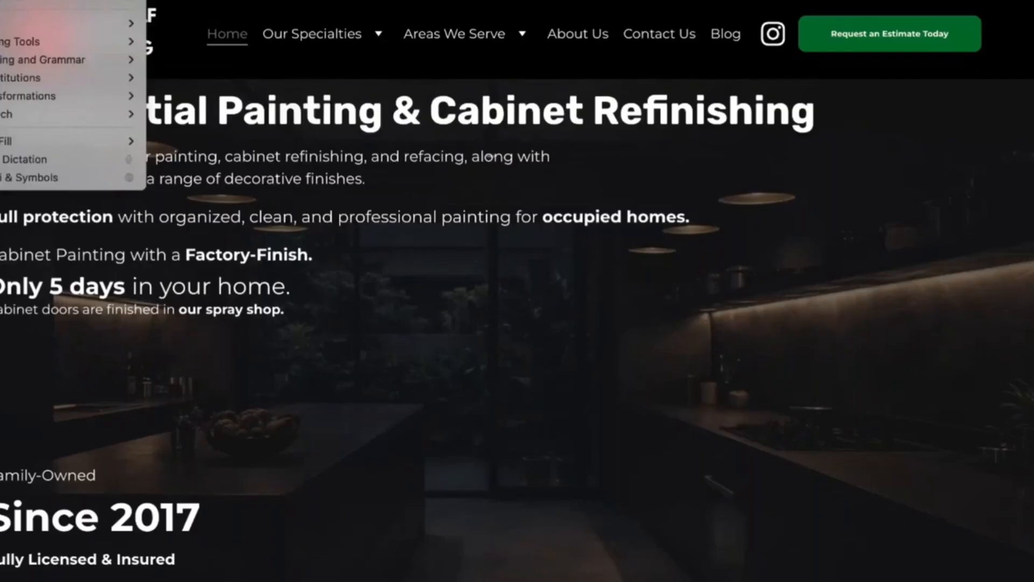
pyautogui.press('Escape')
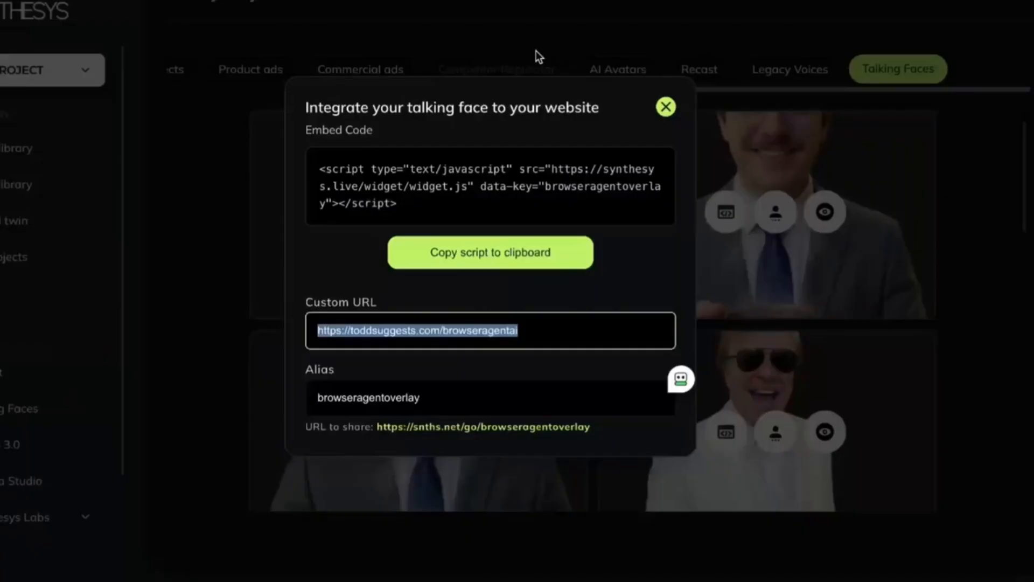
pyautogui.rightClick(494, 329)
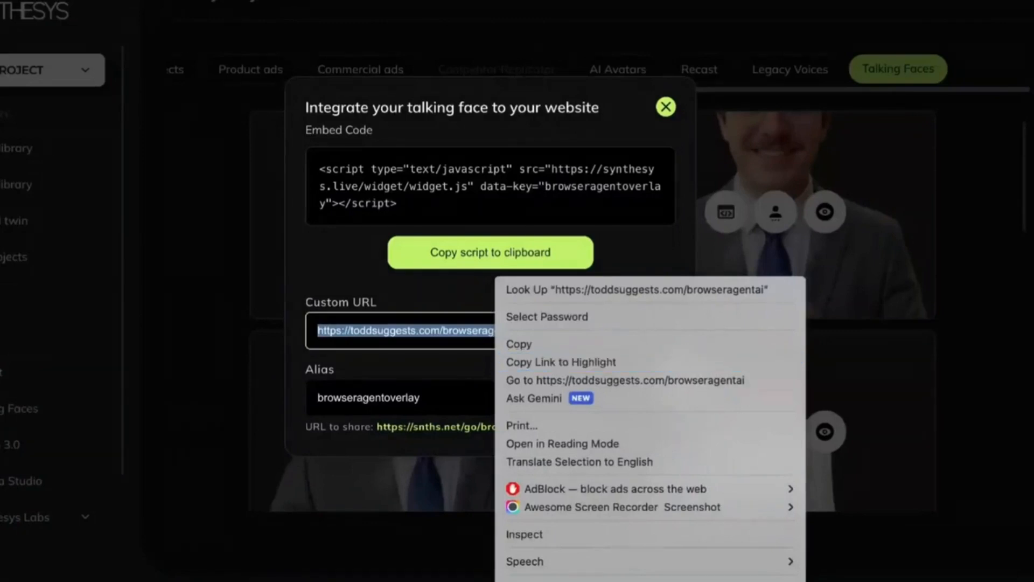
pyautogui.click(0, 0)
pyautogui.click(0, 0)
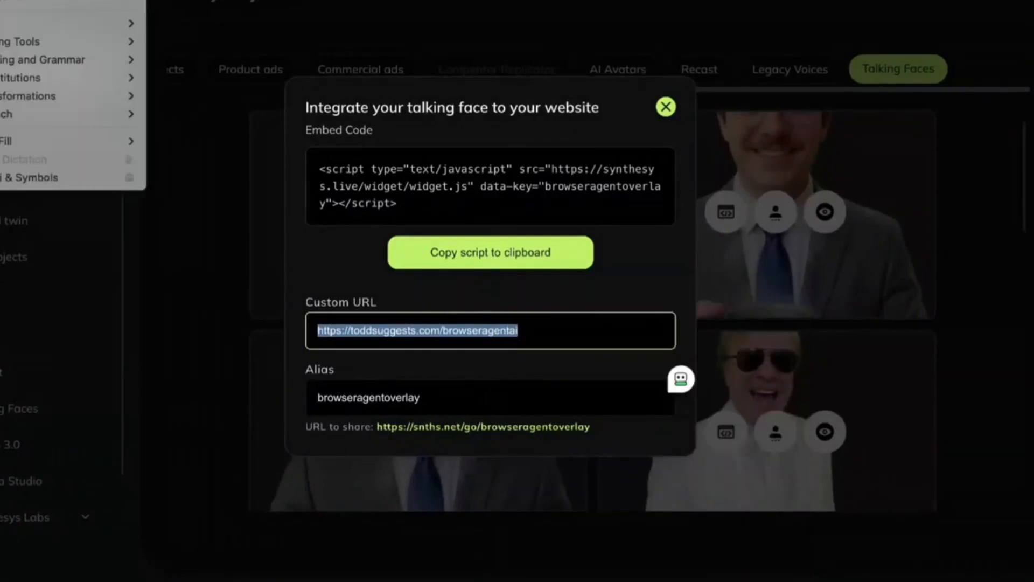
pyautogui.click(627, 470)
pyautogui.moveTo(555, 333); pyautogui.dragTo(255, 317)
pyautogui.click(256, 318)
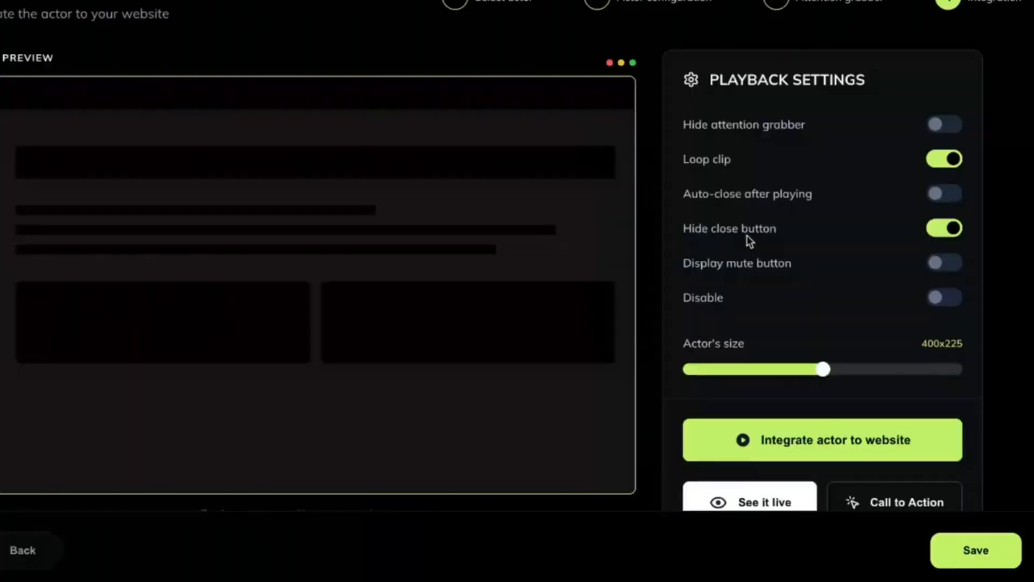
pyautogui.click(765, 439)
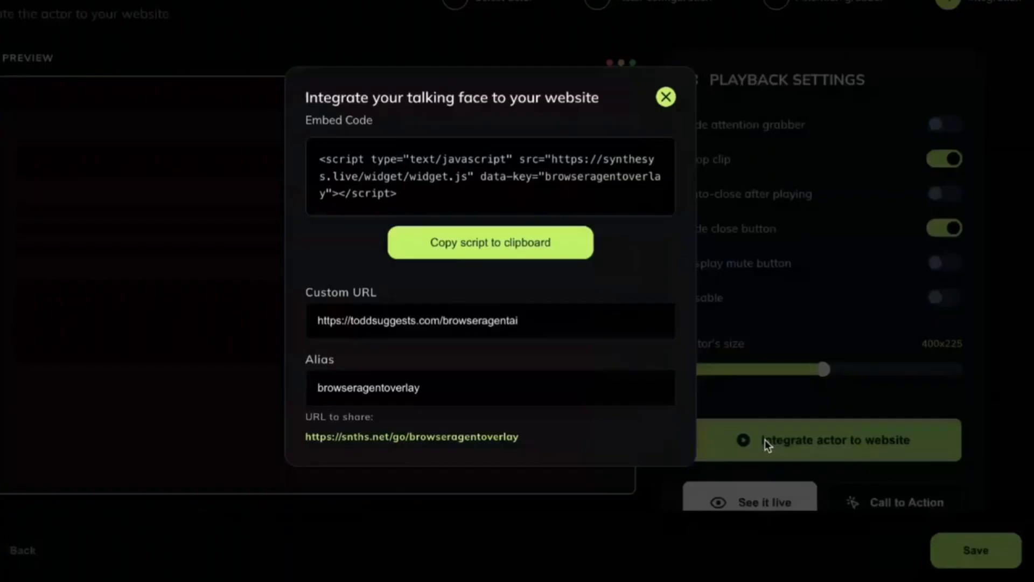
pyautogui.moveTo(528, 316); pyautogui.dragTo(302, 316)
pyautogui.hotkey('ctrl', 'v')
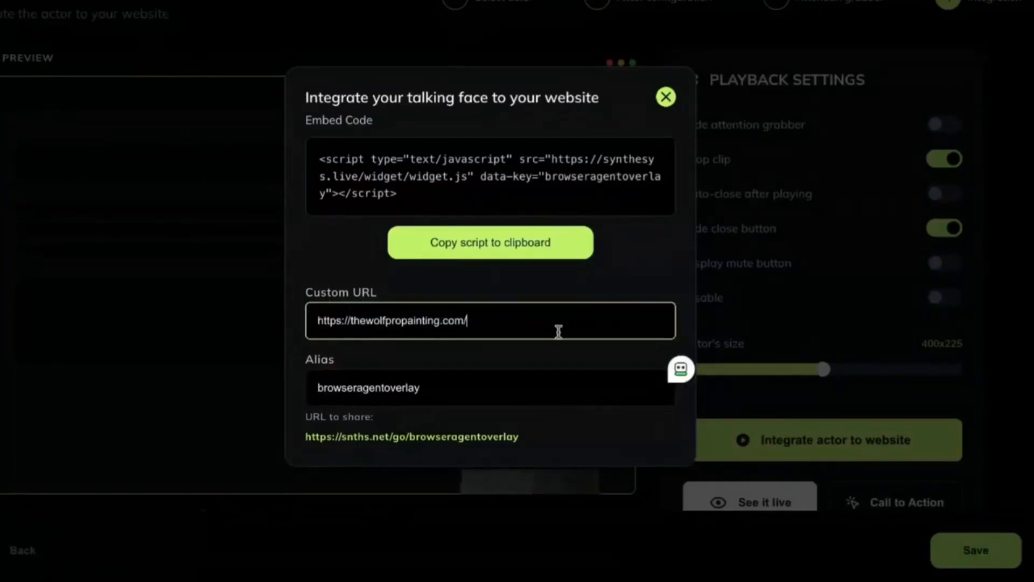
# Step: Set the talking face's share link alias to "wolf" in the integration settings
pyautogui.click(454, 393)
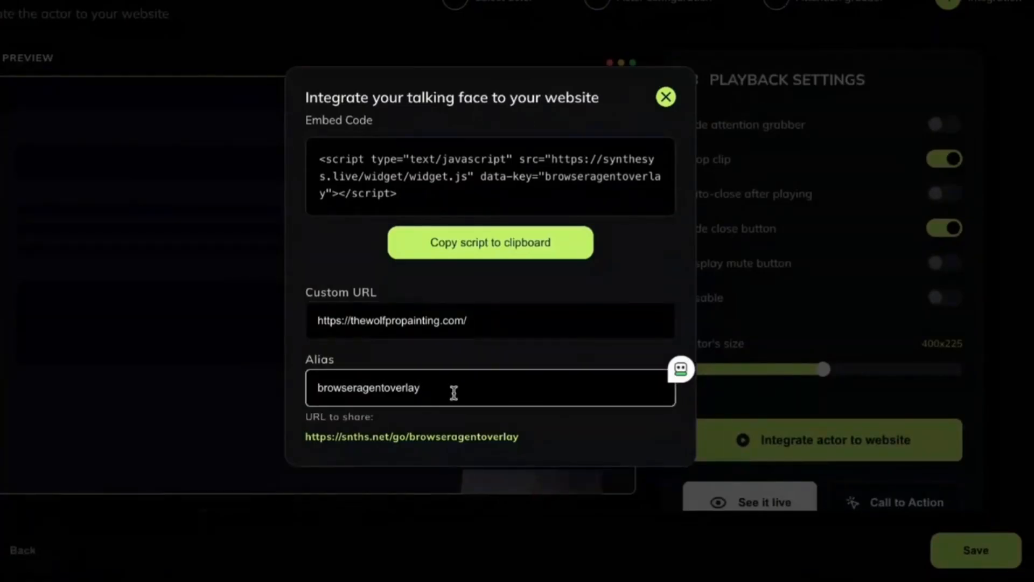
pyautogui.click(263, 381)
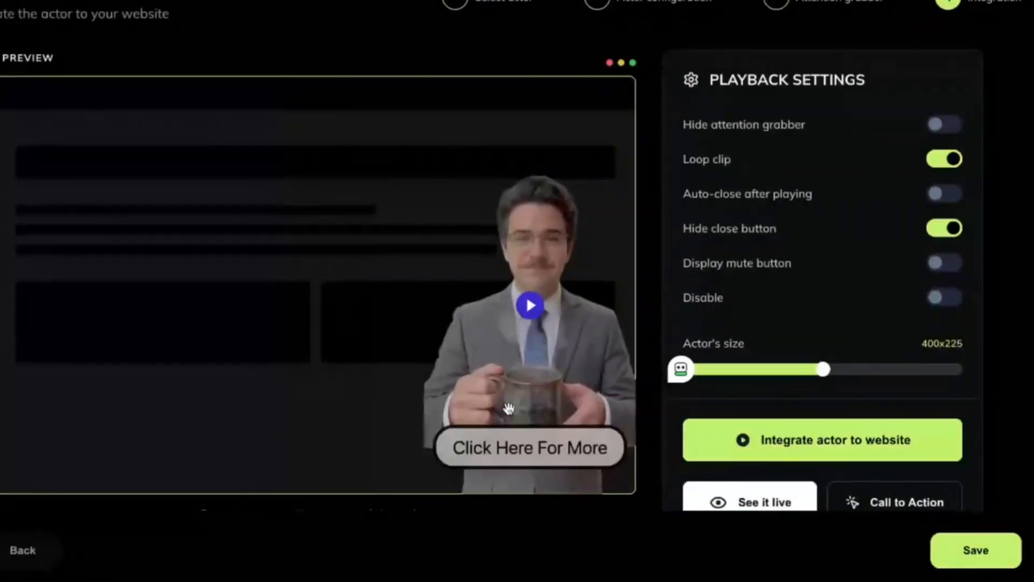
pyautogui.click(755, 437)
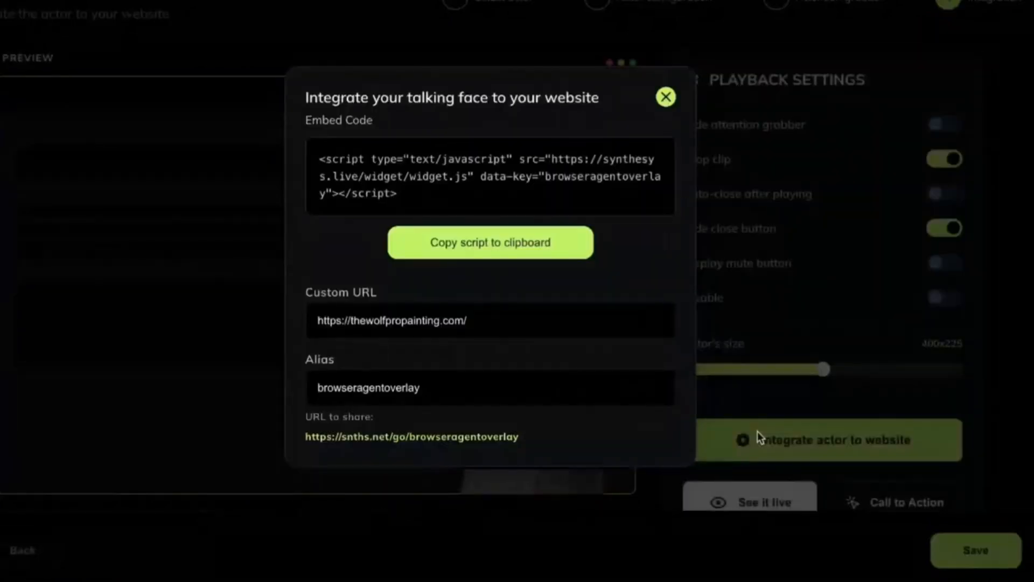
pyautogui.click(438, 388)
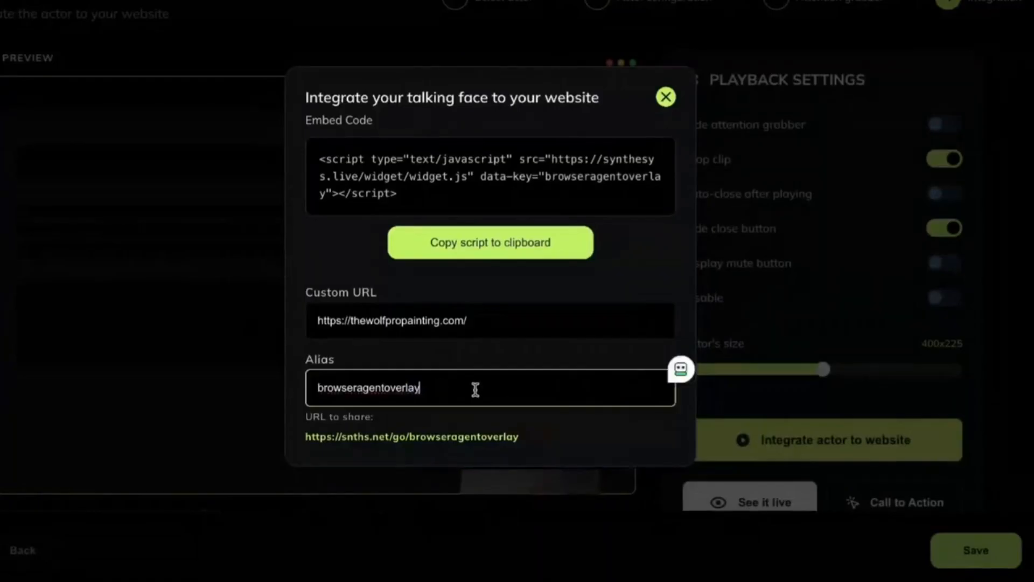
pyautogui.press('BackSpace')
pyautogui.press('BackSpace')
pyautogui.hotkey('ctrl', 'a')
pyautogui.write('wolf')
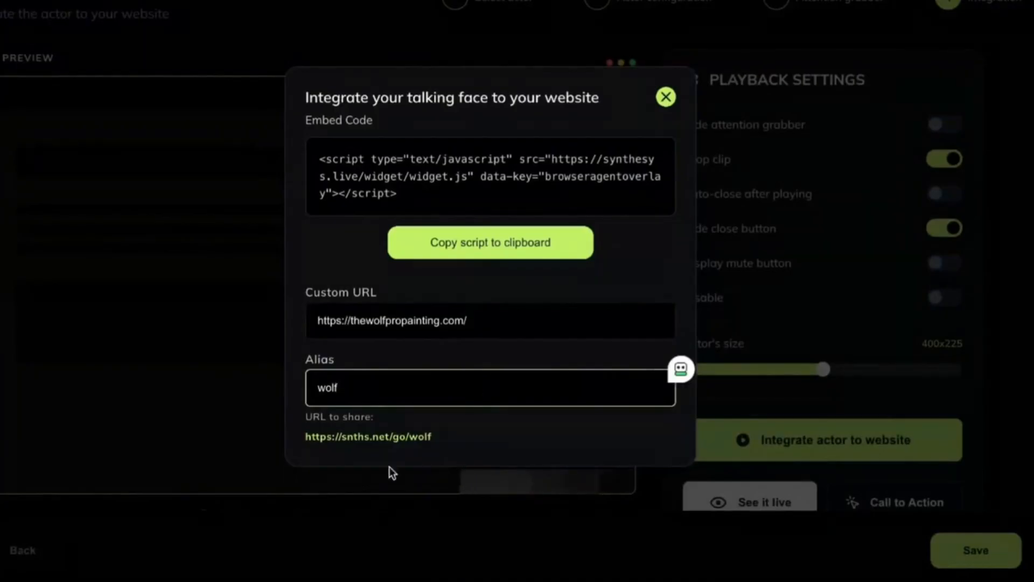
pyautogui.moveTo(439, 435); pyautogui.dragTo(295, 438)
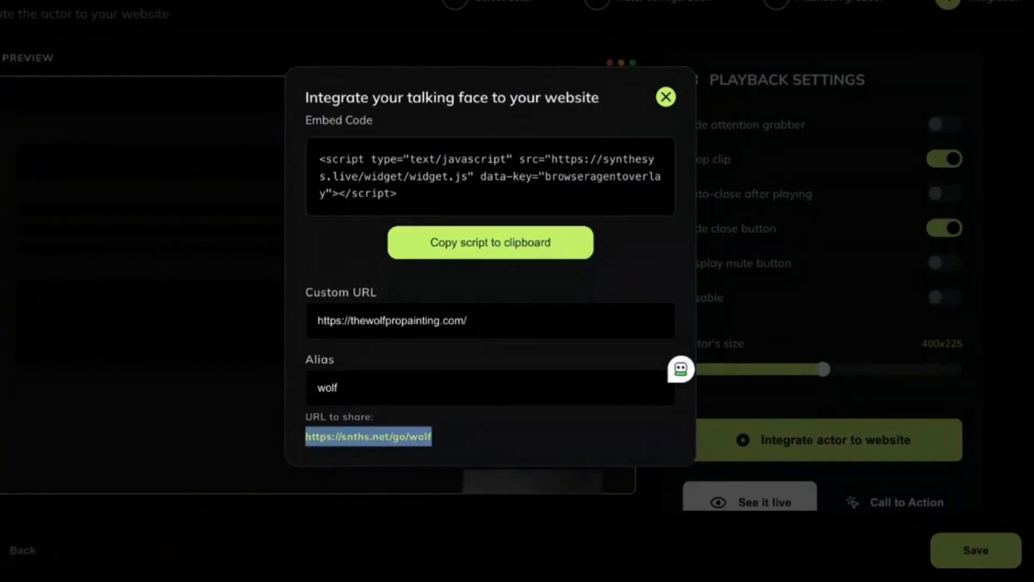
pyautogui.click(0, 0)
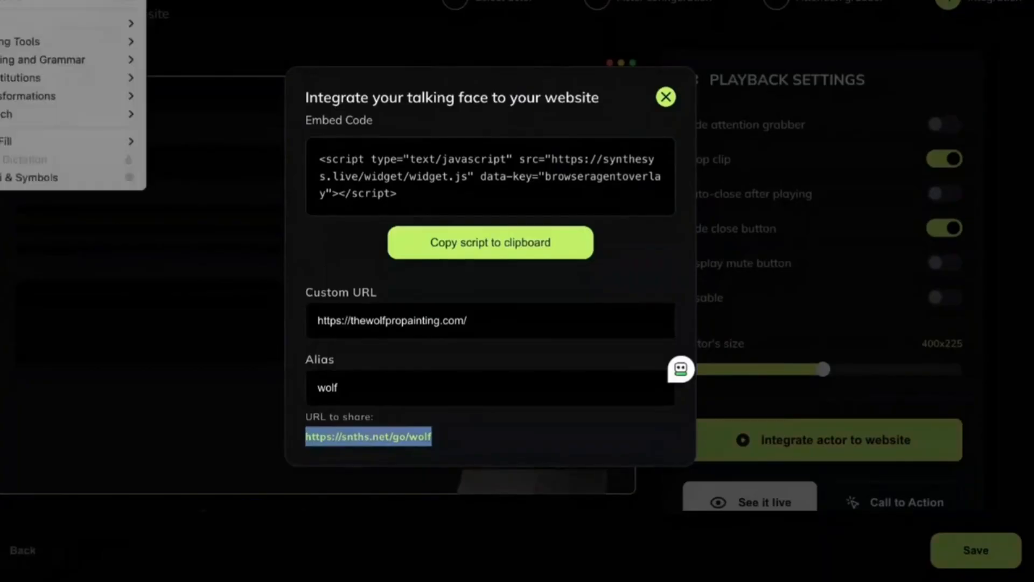
pyautogui.click(33, 0)
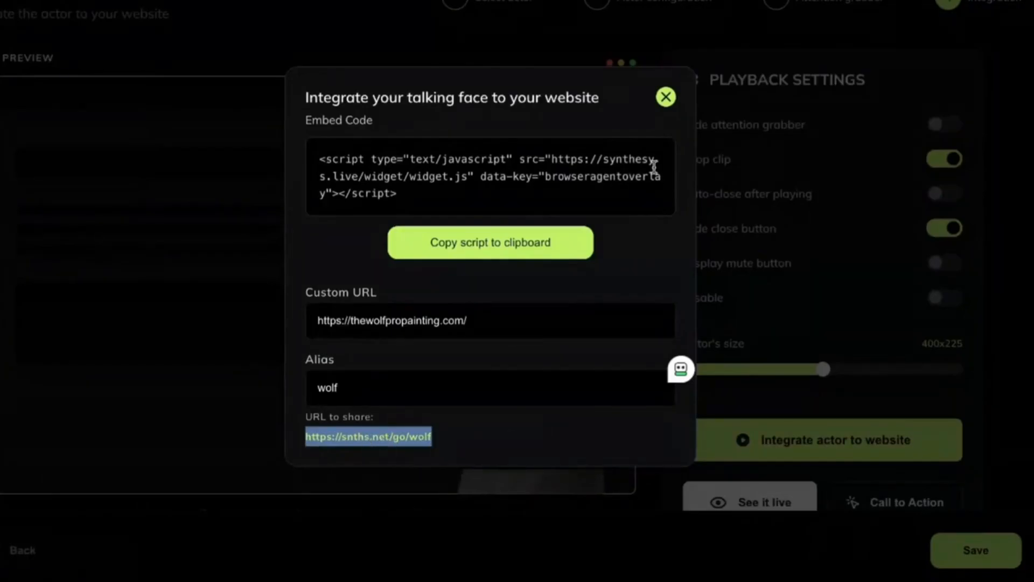
pyautogui.click(666, 98)
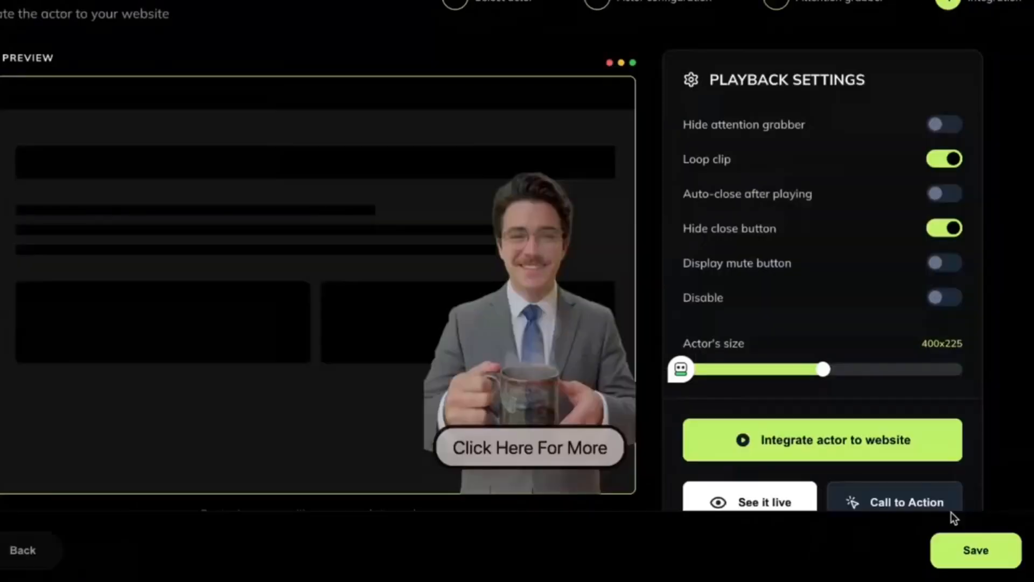
pyautogui.click(949, 536)
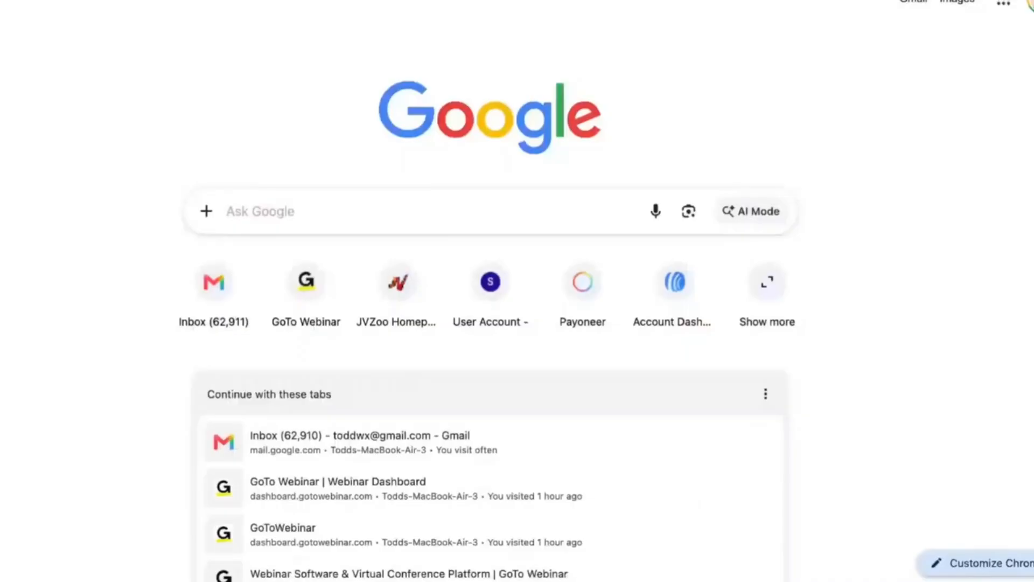
# Step: Open the copied share link in the new browser tab to load the painting company's site with the actor overlay
pyautogui.click(269, 210)
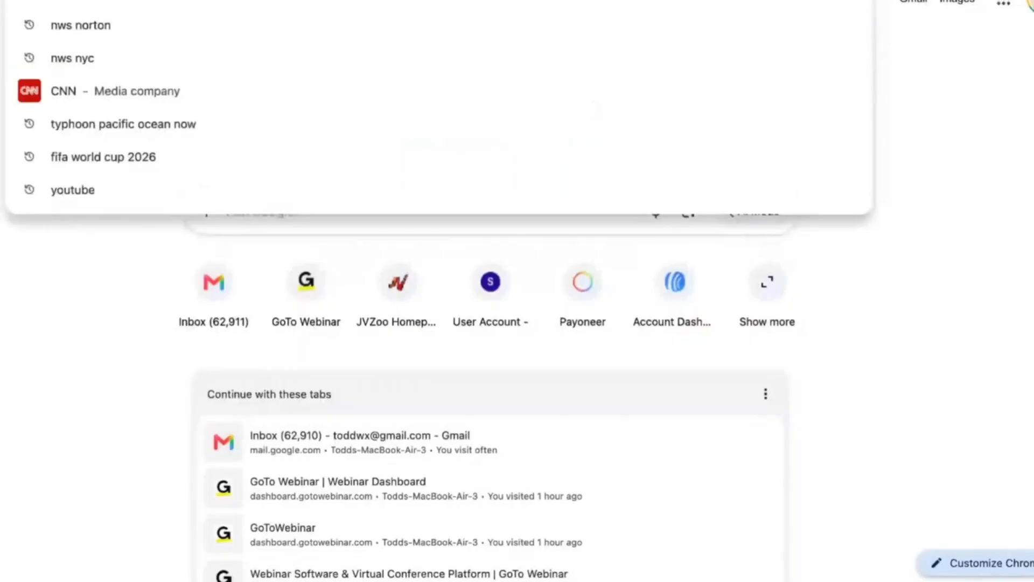
pyautogui.rightClick(494, 212)
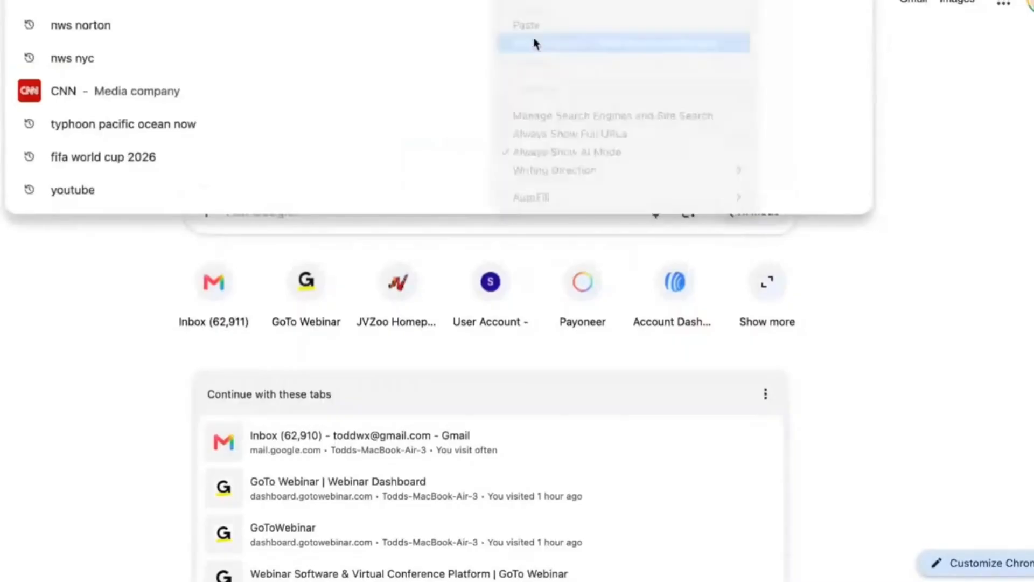
pyautogui.click(536, 43)
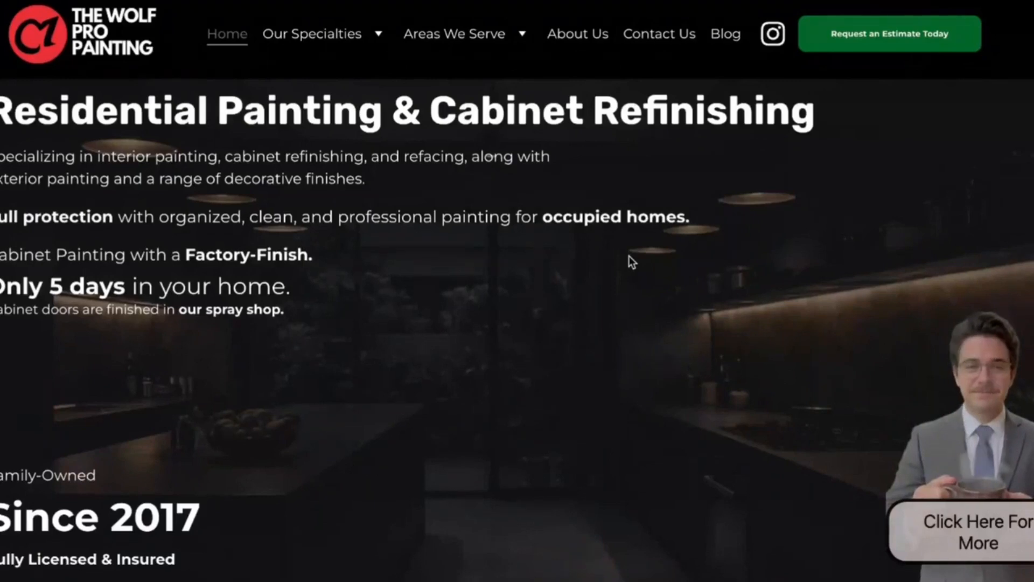
# Step: Play and pause the actor's spoken message twice over the painting company's home page
pyautogui.moveTo(971, 461)
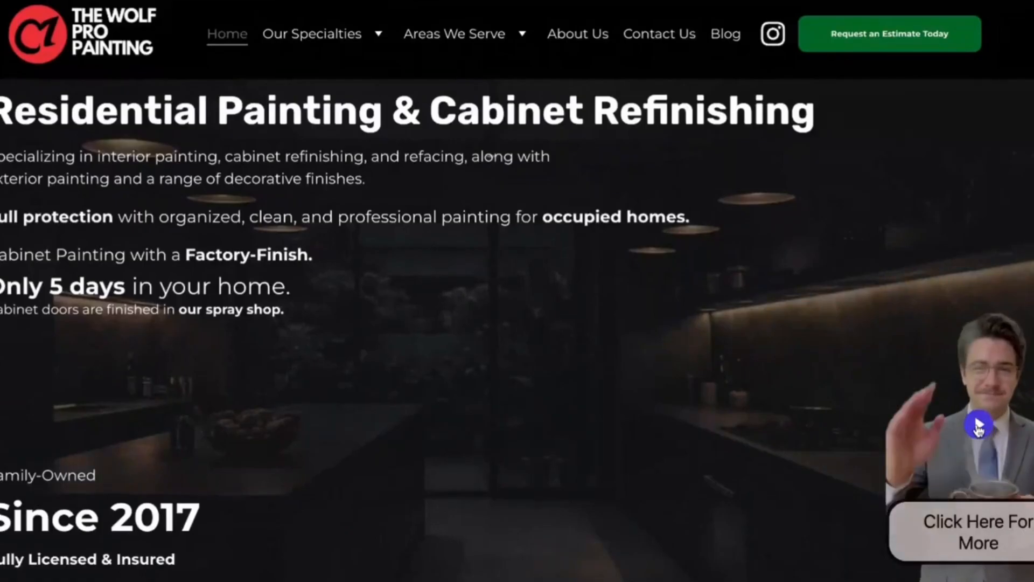
pyautogui.click(978, 426)
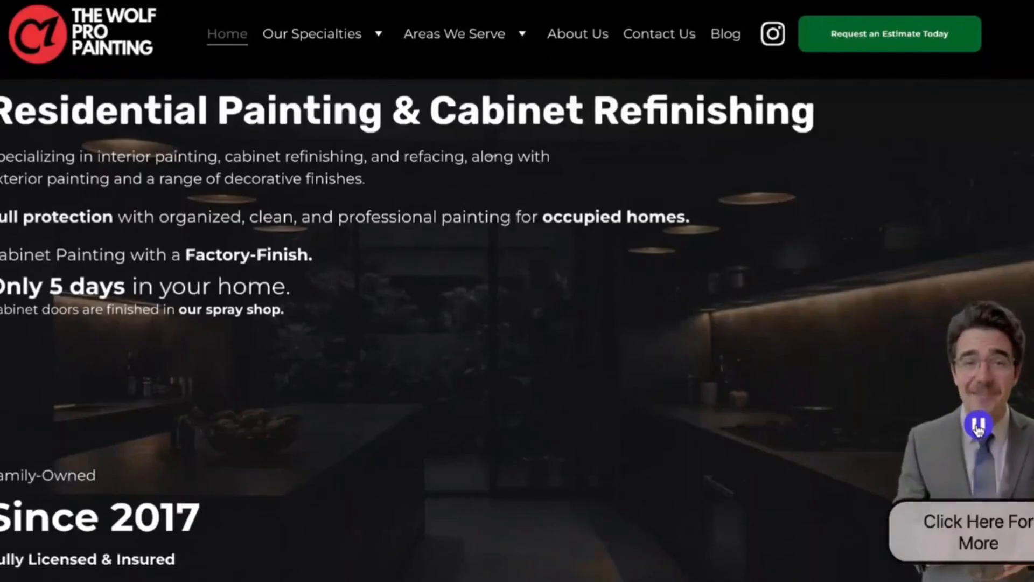
pyautogui.click(978, 426)
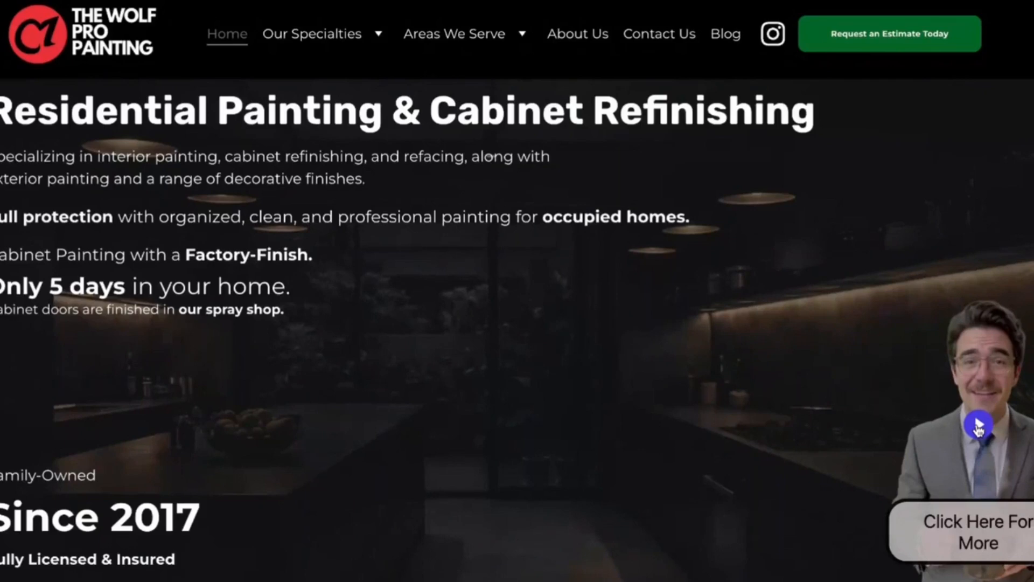
pyautogui.click(978, 426)
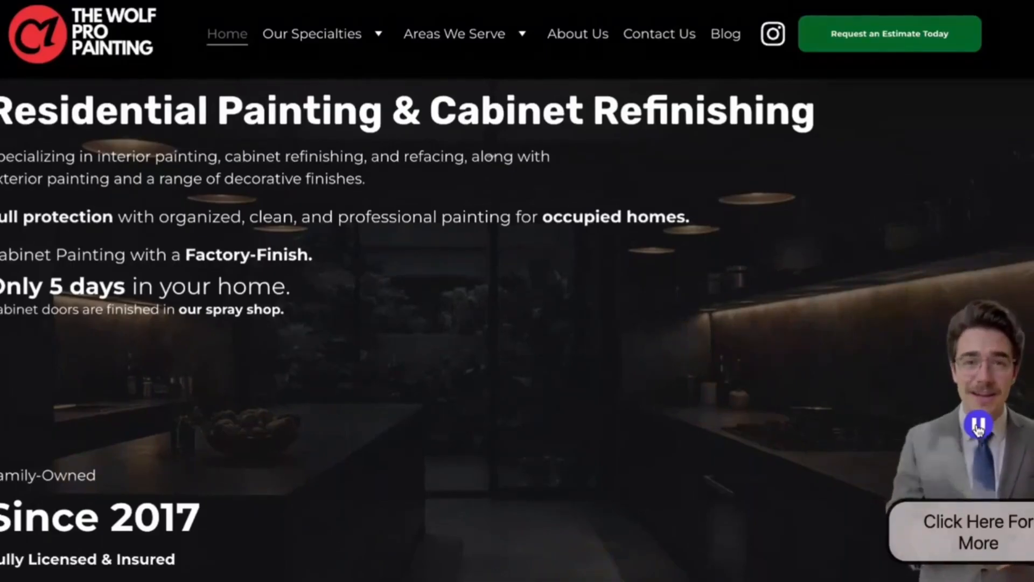
pyautogui.click(978, 426)
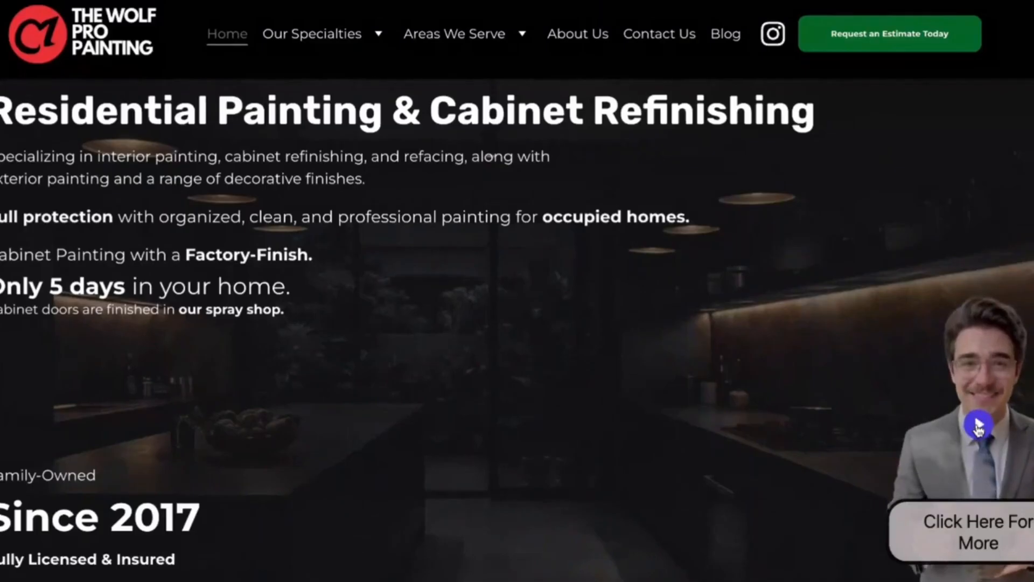
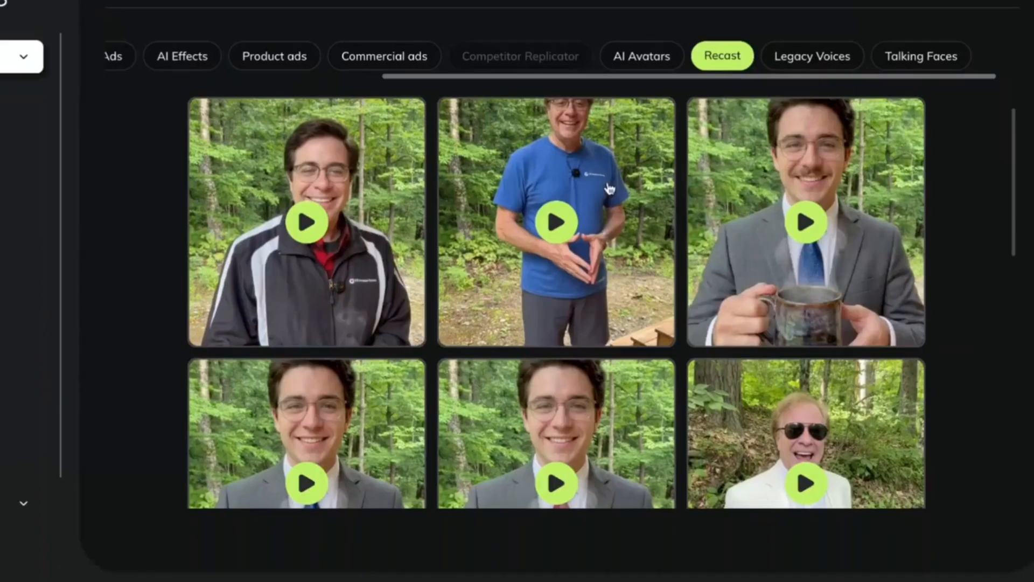
# Step: Open the recast video of the man in the blue T-shirt, play it through, and replay part of it
pyautogui.click(609, 188)
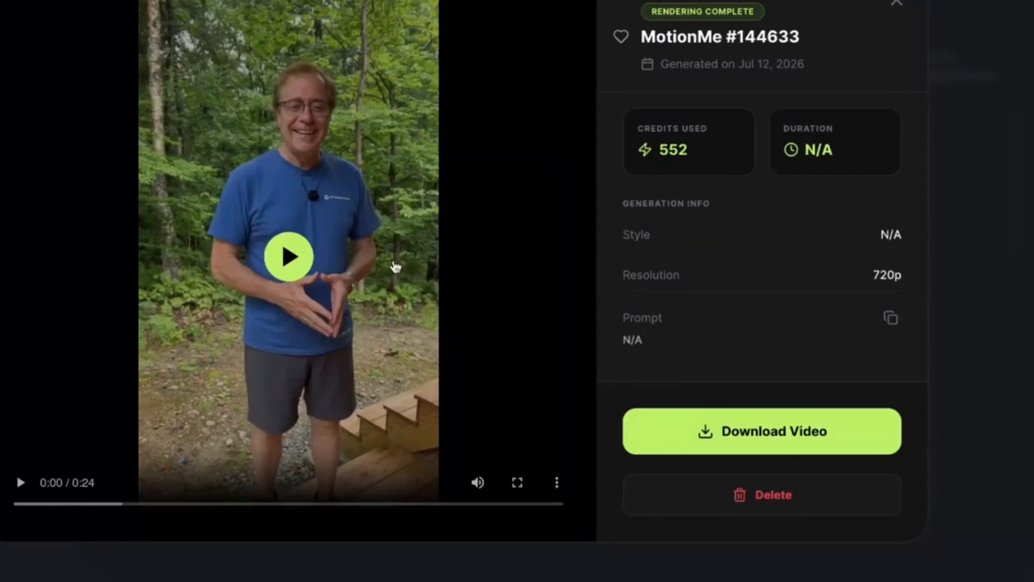
pyautogui.click(304, 260)
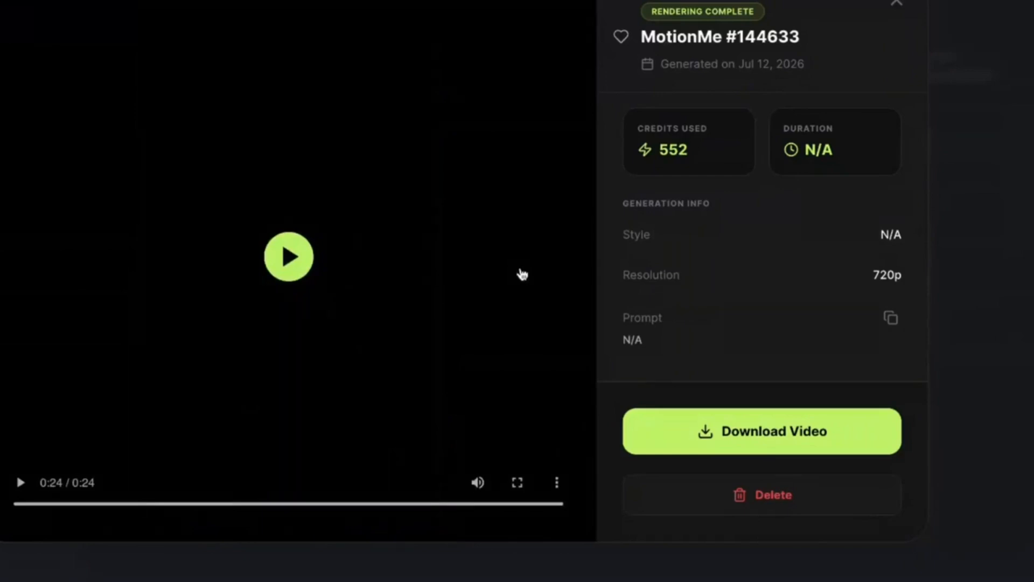
pyautogui.click(290, 255)
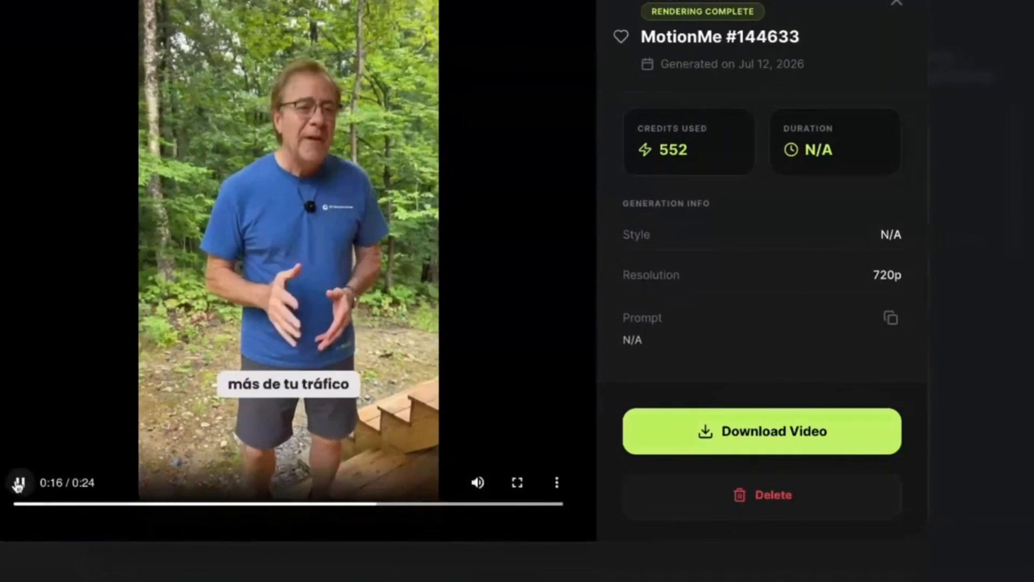
pyautogui.click(19, 484)
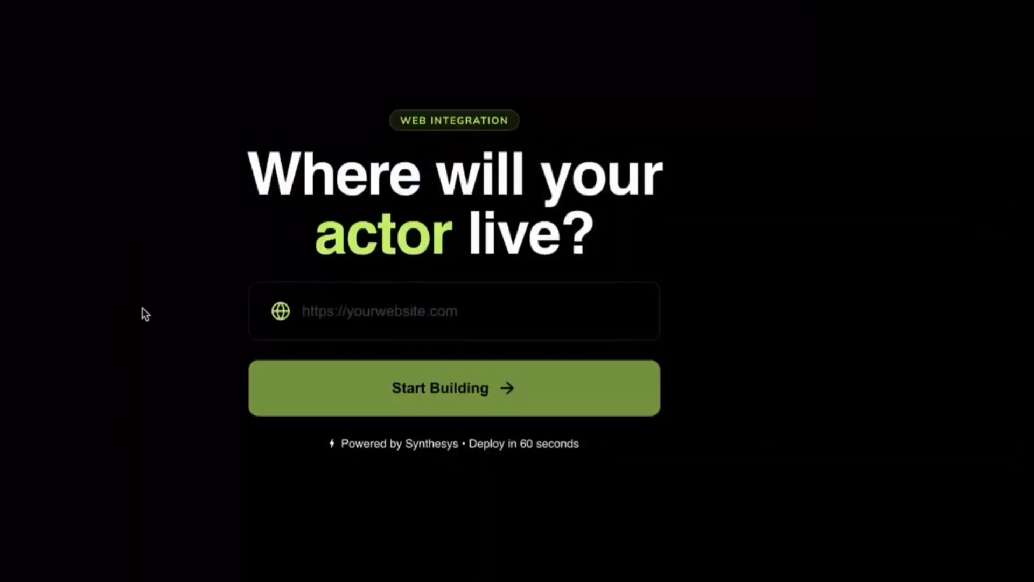
pyautogui.click(327, 314)
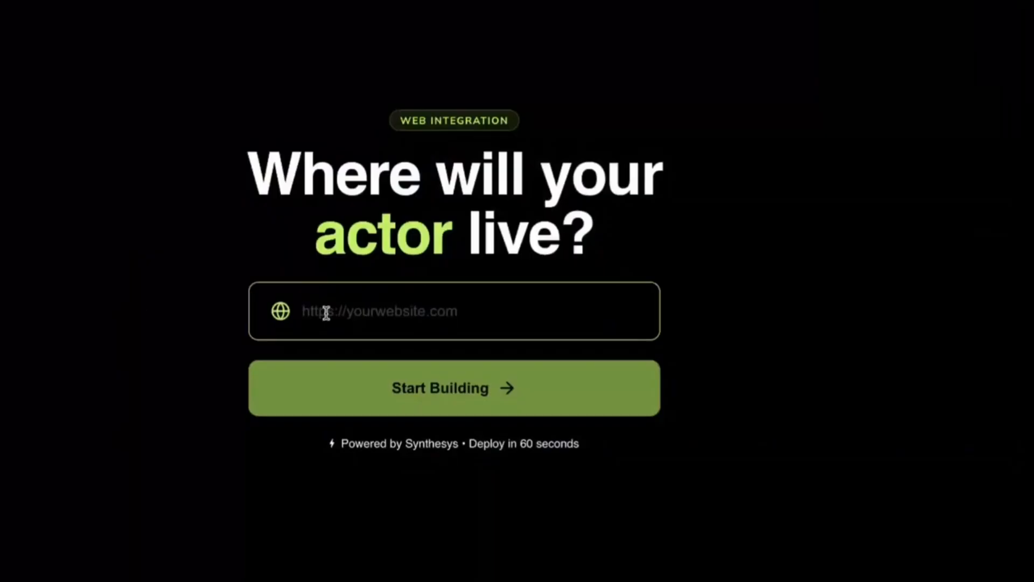
pyautogui.write('https://')
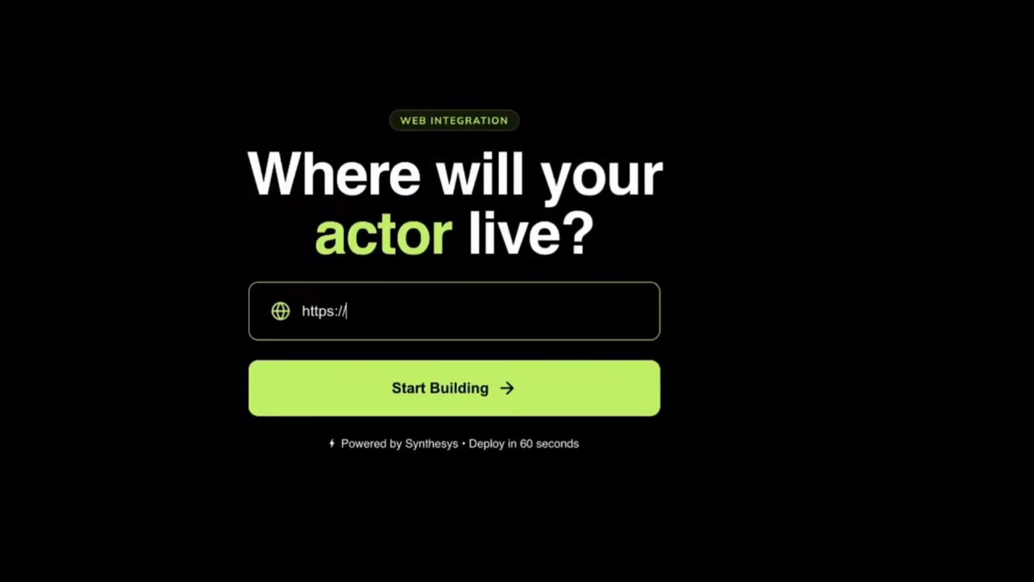
pyautogui.write('google.com')
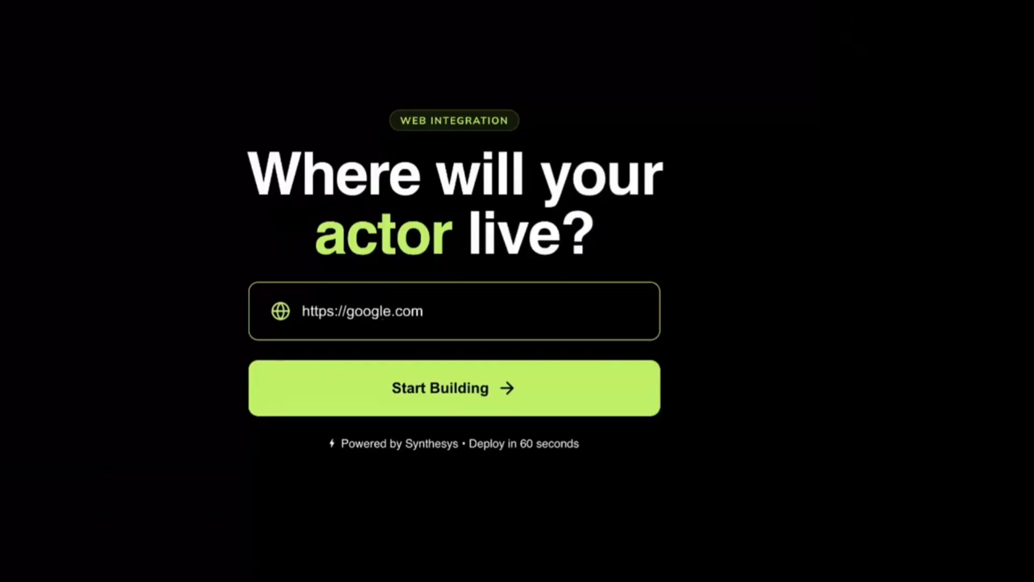
pyautogui.click(447, 386)
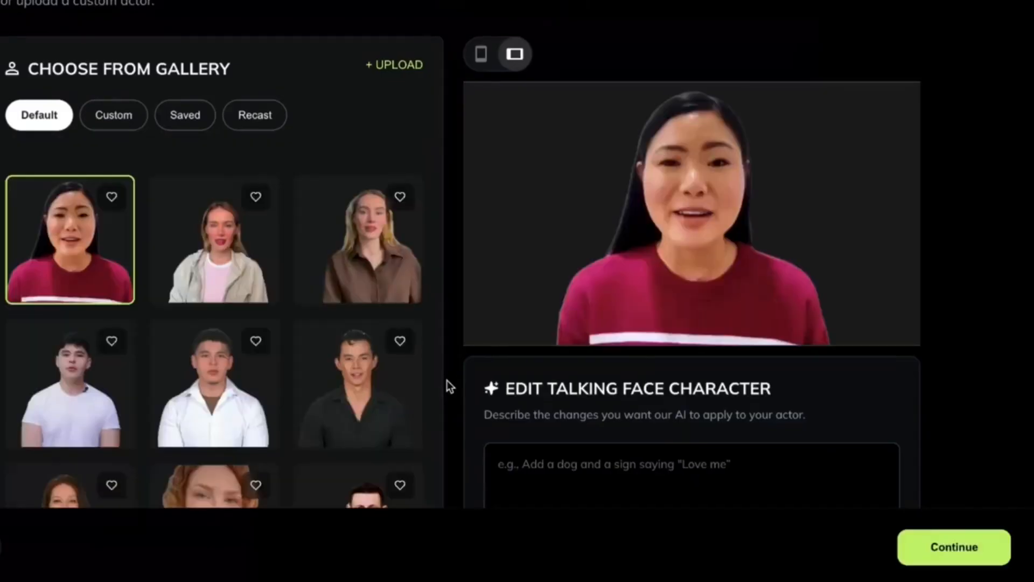
# Step: Choose the recast clip of the man in the blue T-shirt as the actor and continue to its placement settings
pyautogui.scroll(-1, 253, 120)
pyautogui.scroll(1, 254, 120)
pyautogui.click(254, 120)
pyautogui.scroll(-5, 253, 121)
pyautogui.scroll(5, 253, 121)
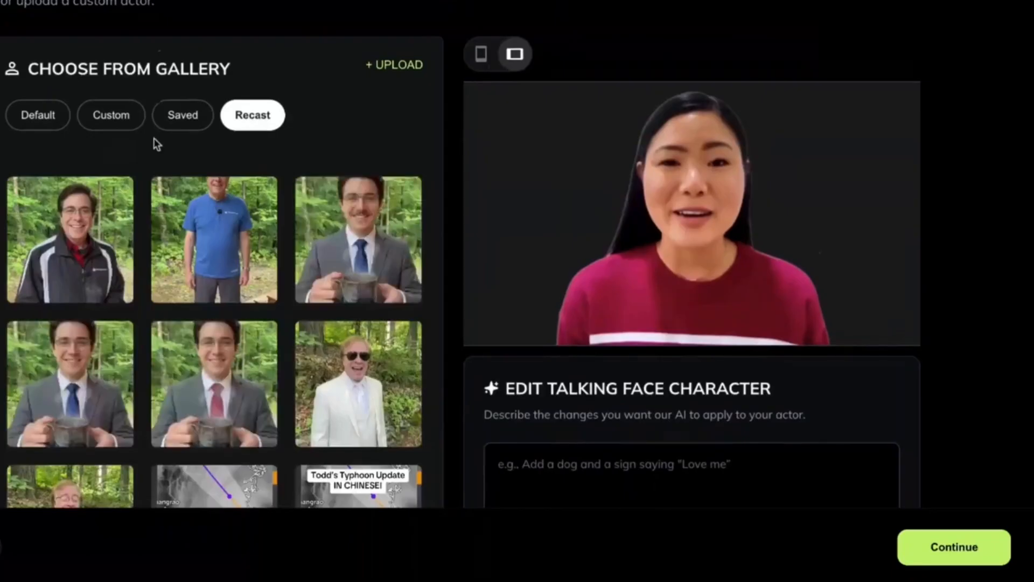
pyautogui.click(232, 223)
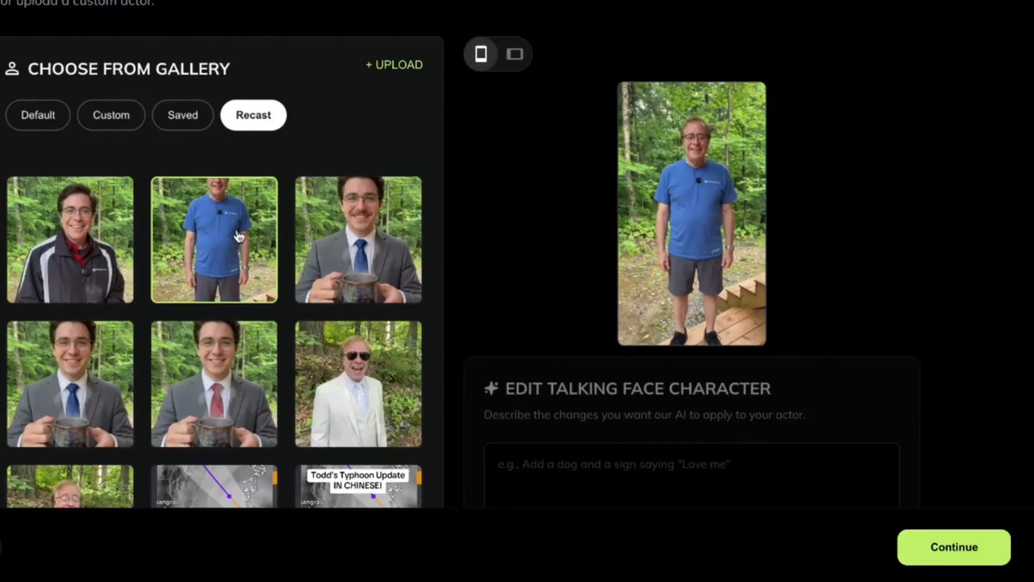
pyautogui.click(947, 547)
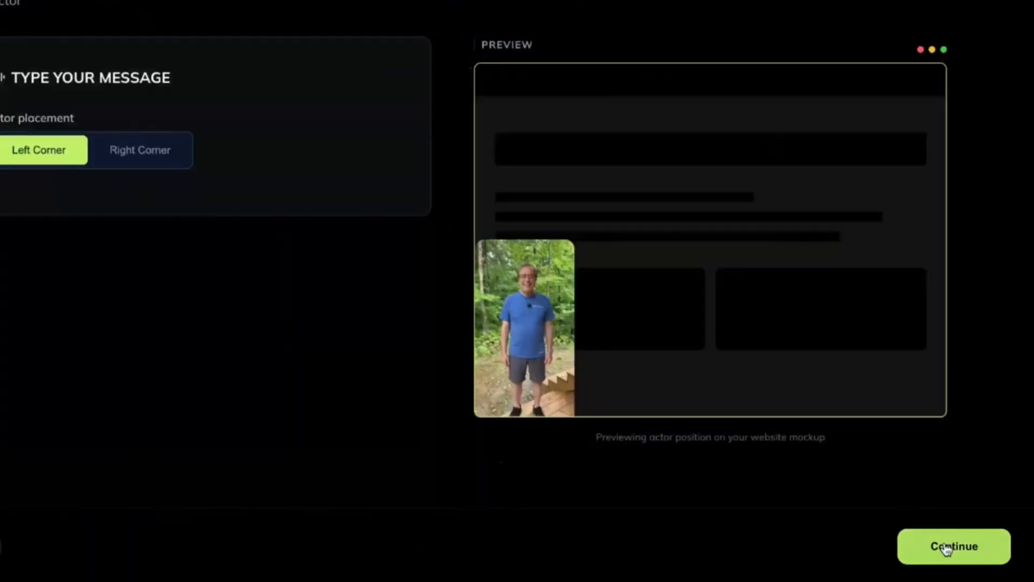
# Step: Place the actor in the right corner and generate an attention grabber from the Dance move suggestion
pyautogui.click(139, 153)
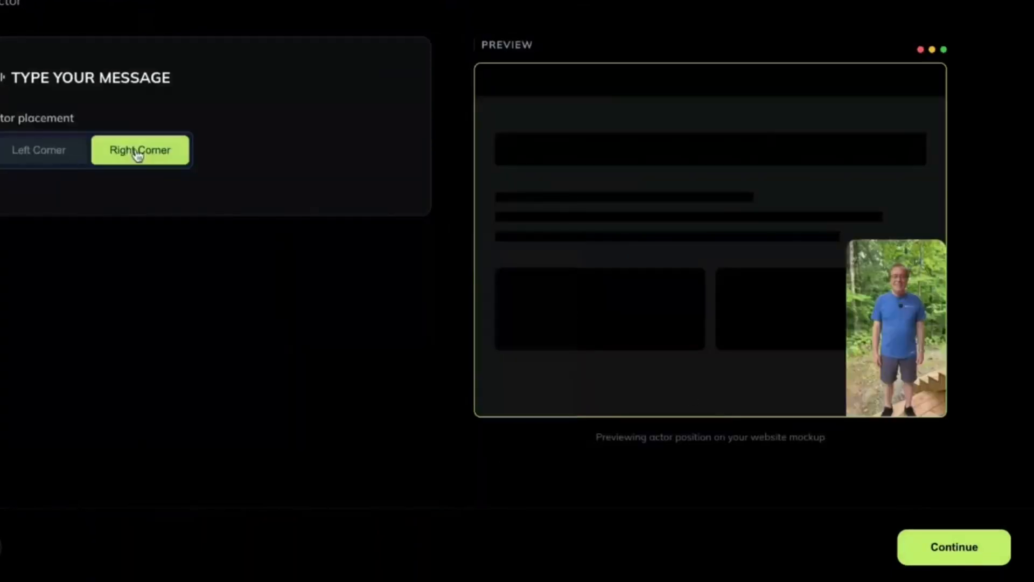
pyautogui.click(937, 553)
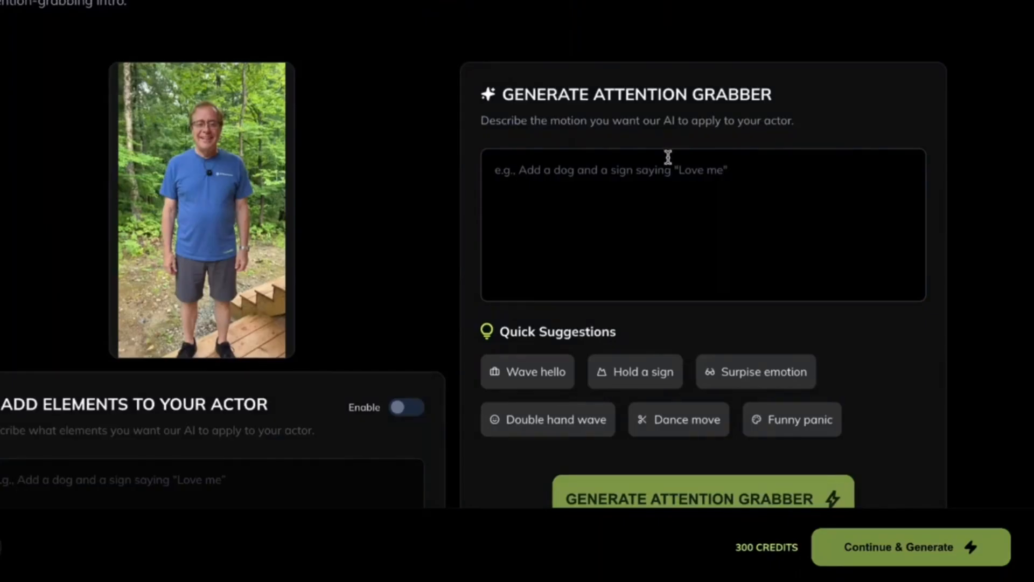
pyautogui.click(665, 421)
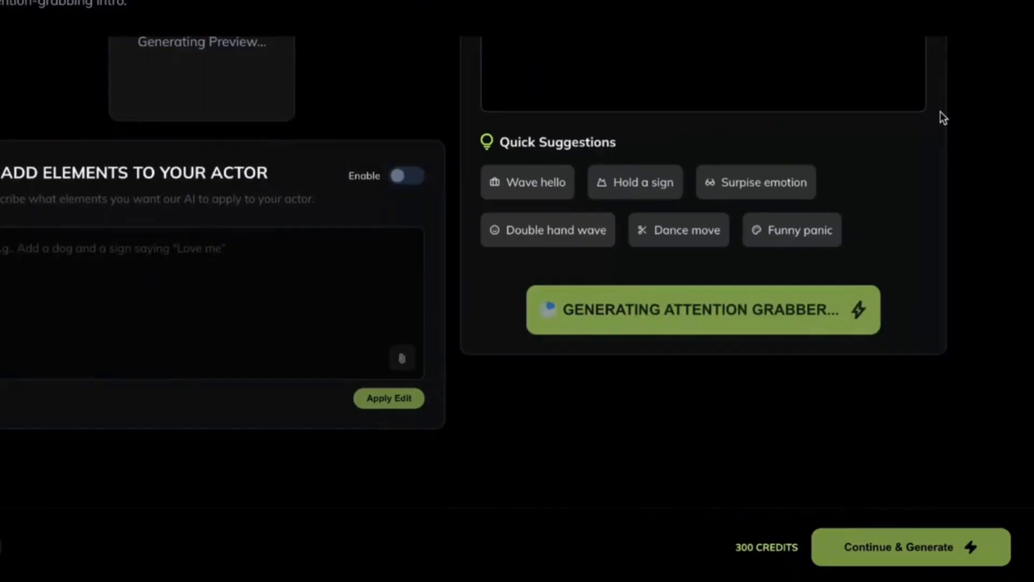
# Step: Review the generated dance preview and continue to generate the web actor
pyautogui.scroll(4, 941, 111)
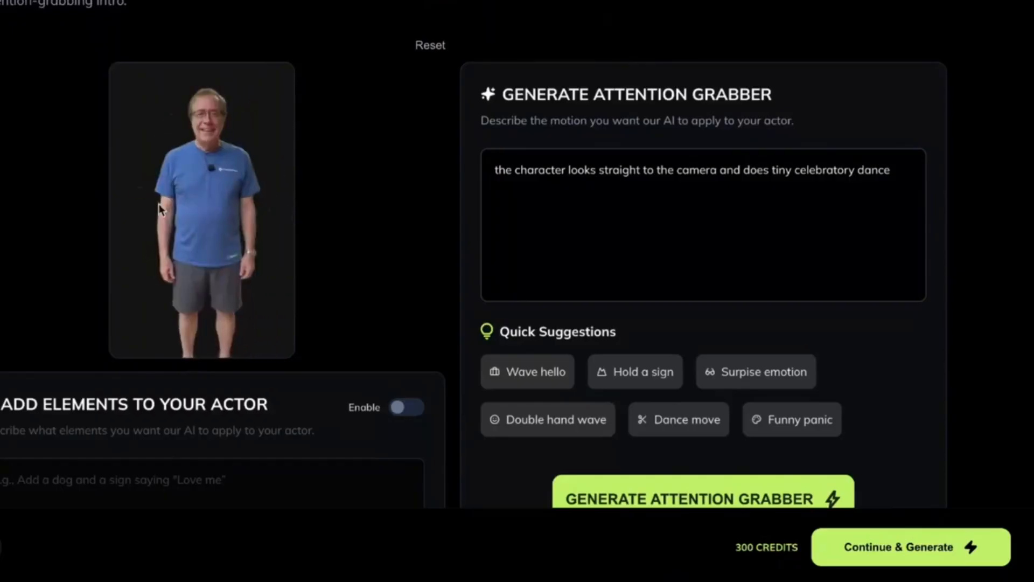
pyautogui.scroll(-2, 678, 388)
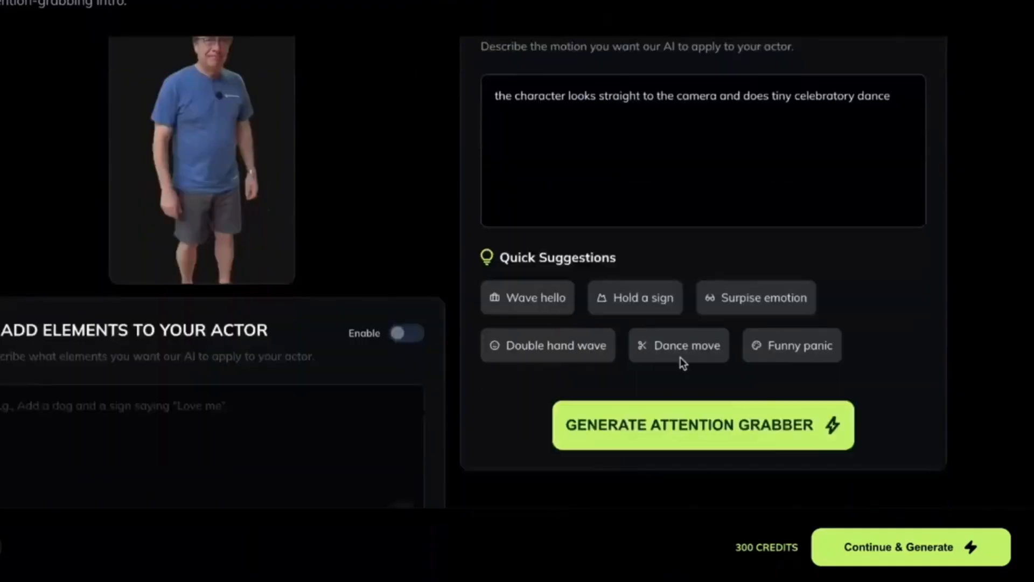
pyautogui.scroll(-1, 683, 363)
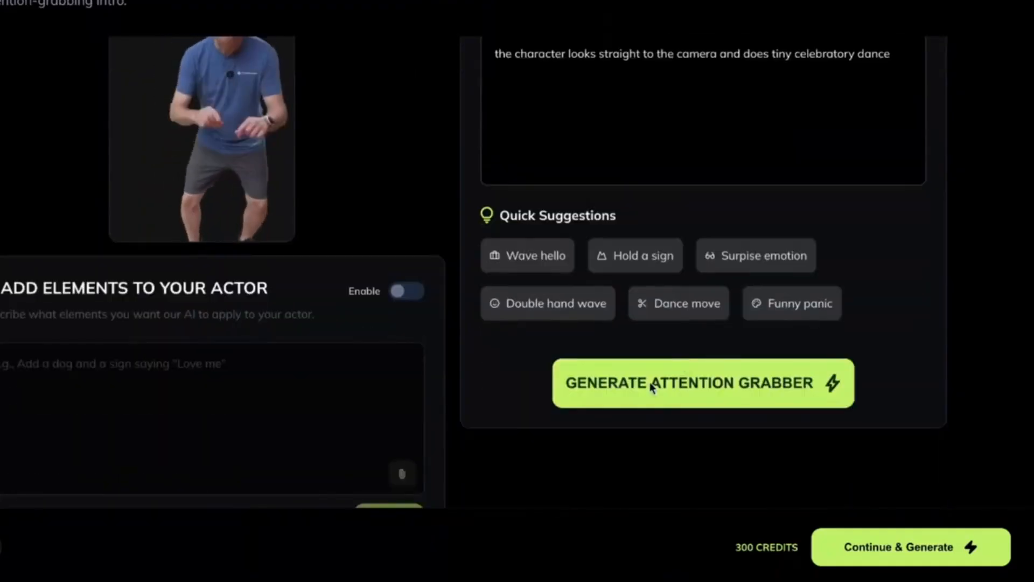
pyautogui.scroll(3, 650, 382)
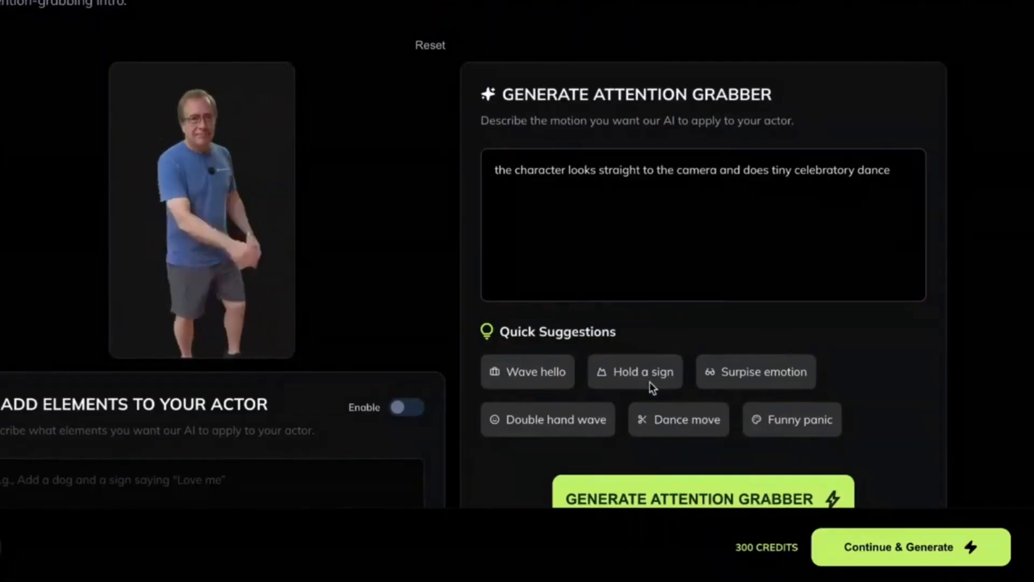
pyautogui.scroll(-2, 649, 382)
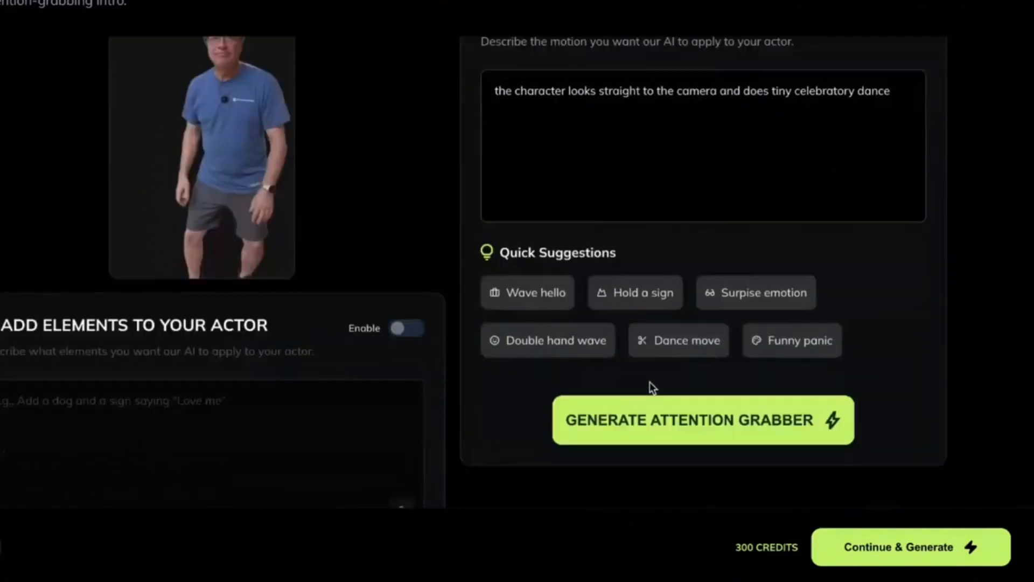
pyautogui.scroll(-4, 649, 383)
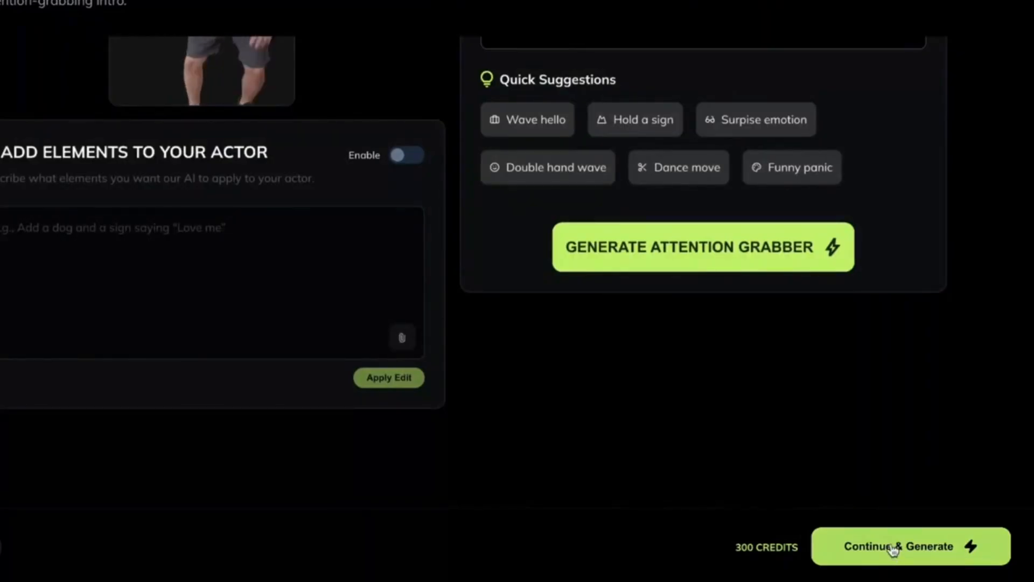
pyautogui.click(891, 548)
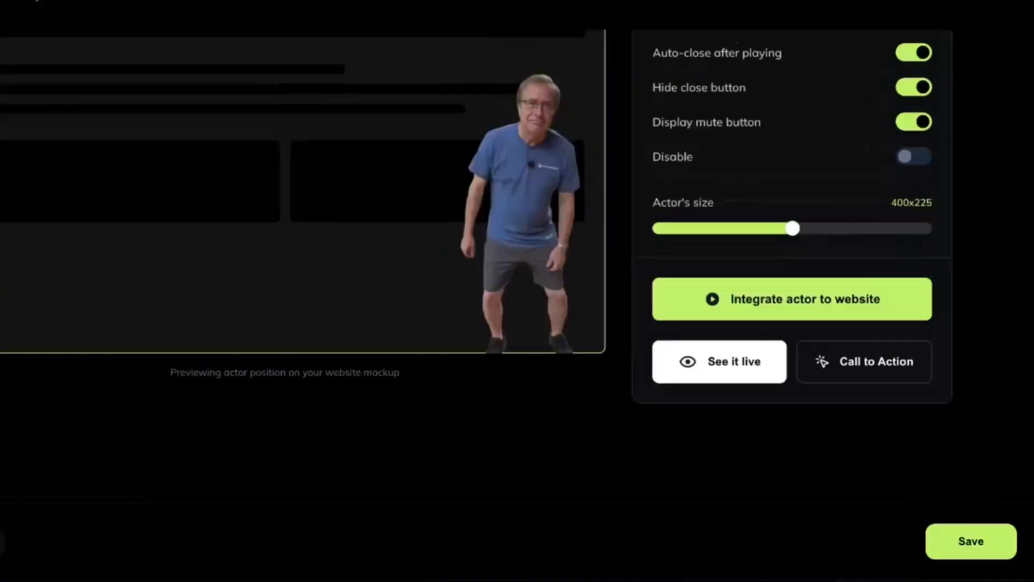
# Step: Play and pause the actor's spoken message twice in the website mockup preview
pyautogui.moveTo(531, 152)
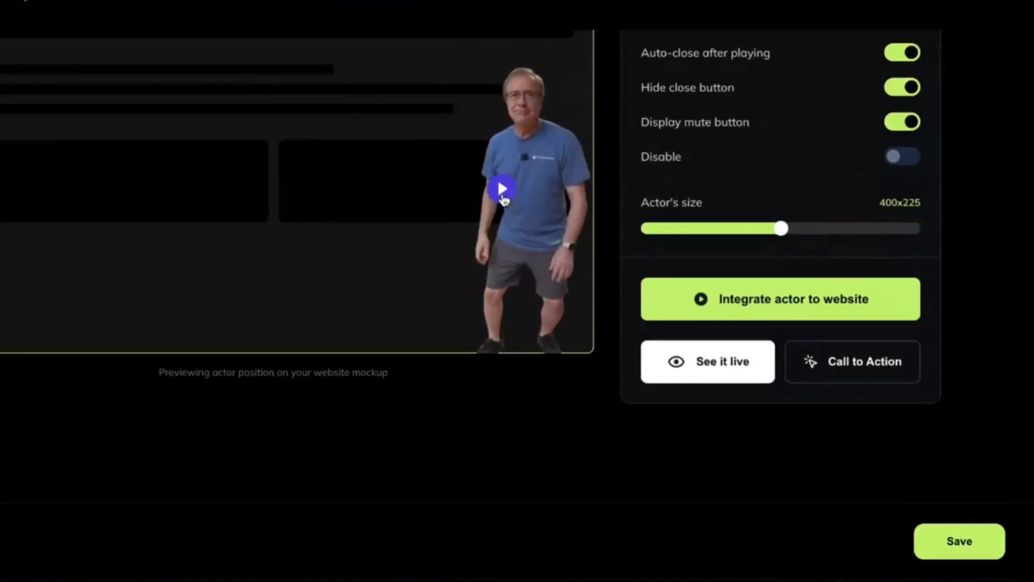
pyautogui.click(503, 197)
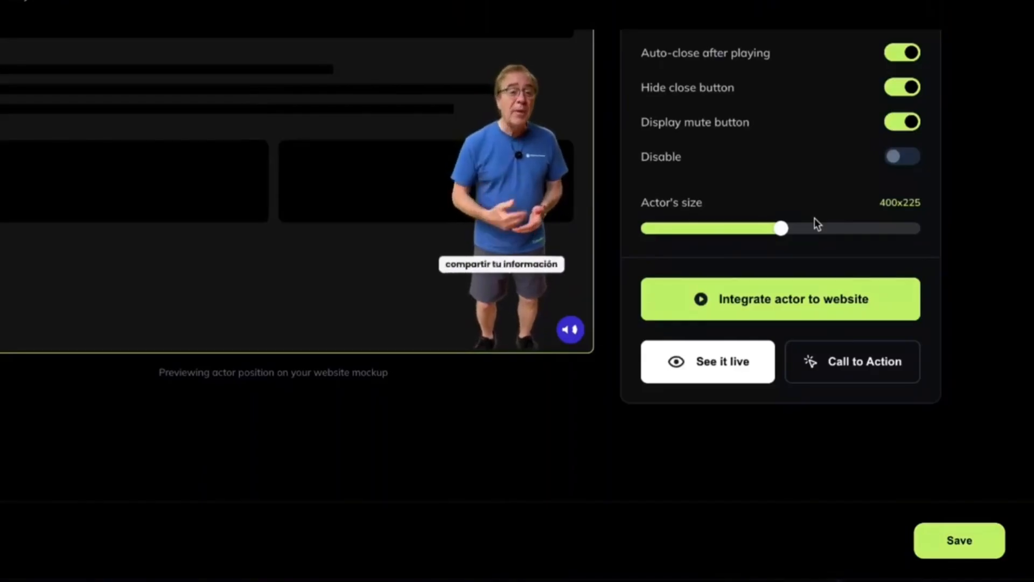
pyautogui.moveTo(462, 317)
pyautogui.click(505, 189)
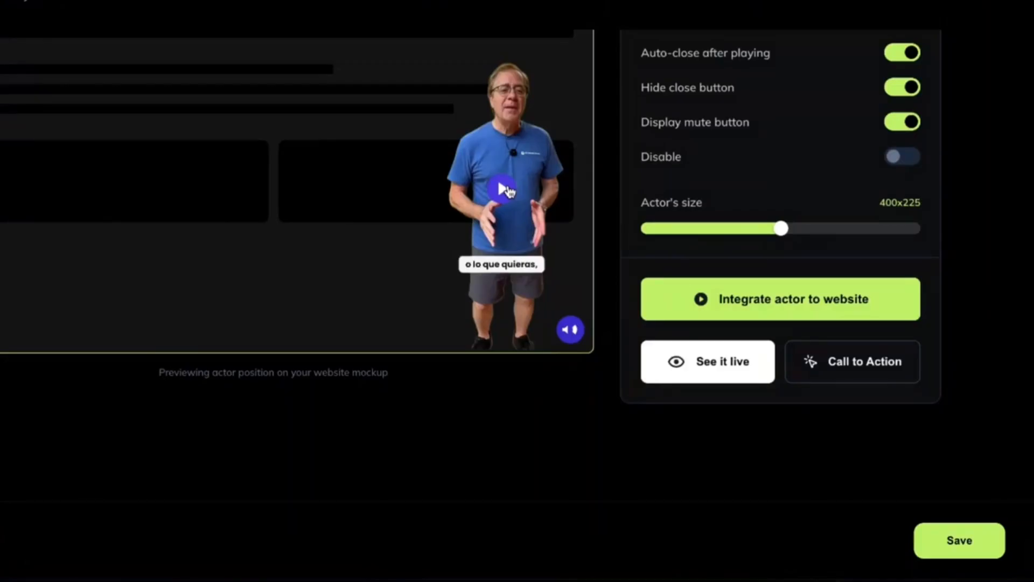
pyautogui.click(506, 190)
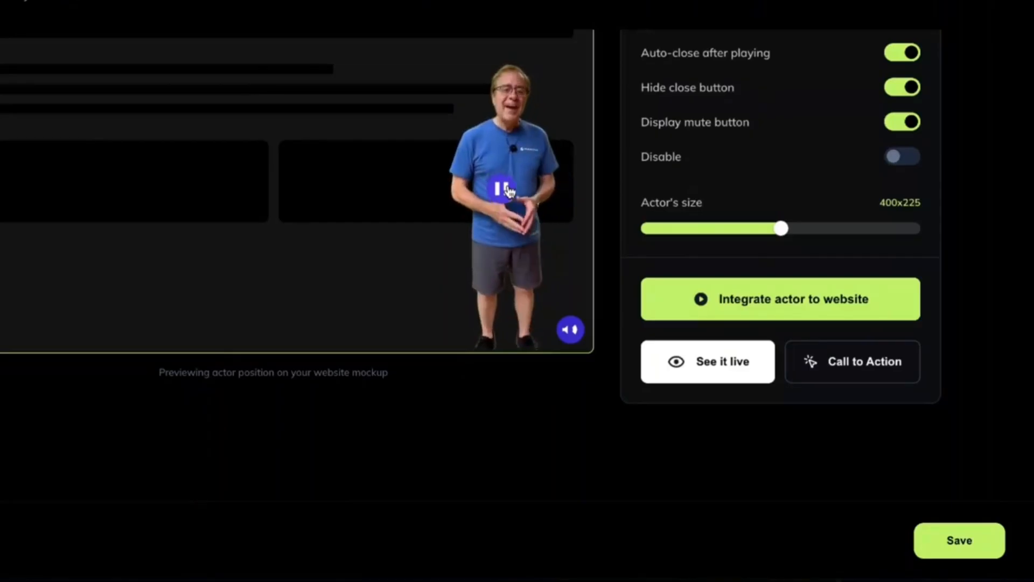
pyautogui.click(502, 188)
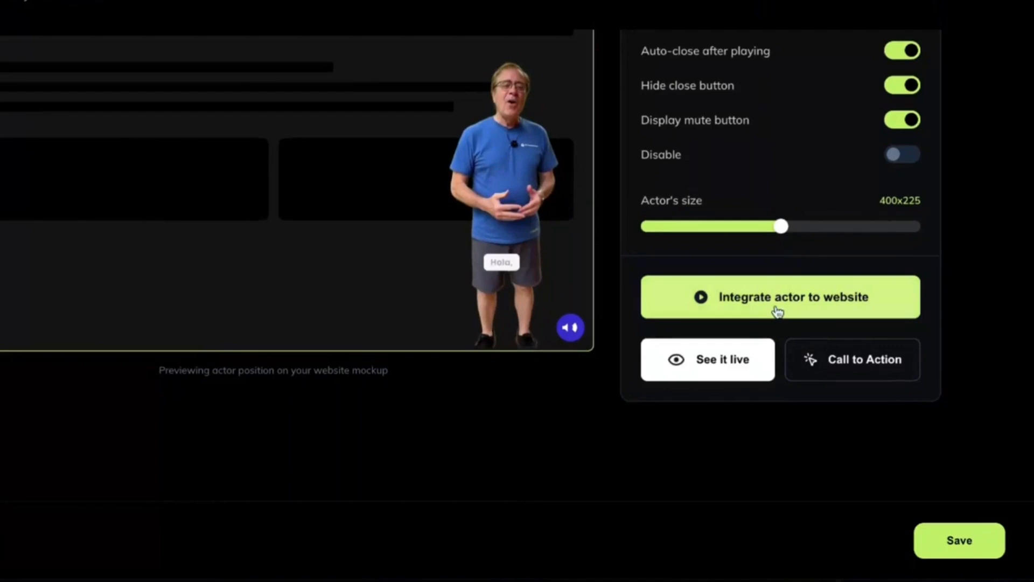
# Step: Turn off Hide close button in the playback settings and enlarge the actor's size to 476x268
pyautogui.scroll(3, 768, 111)
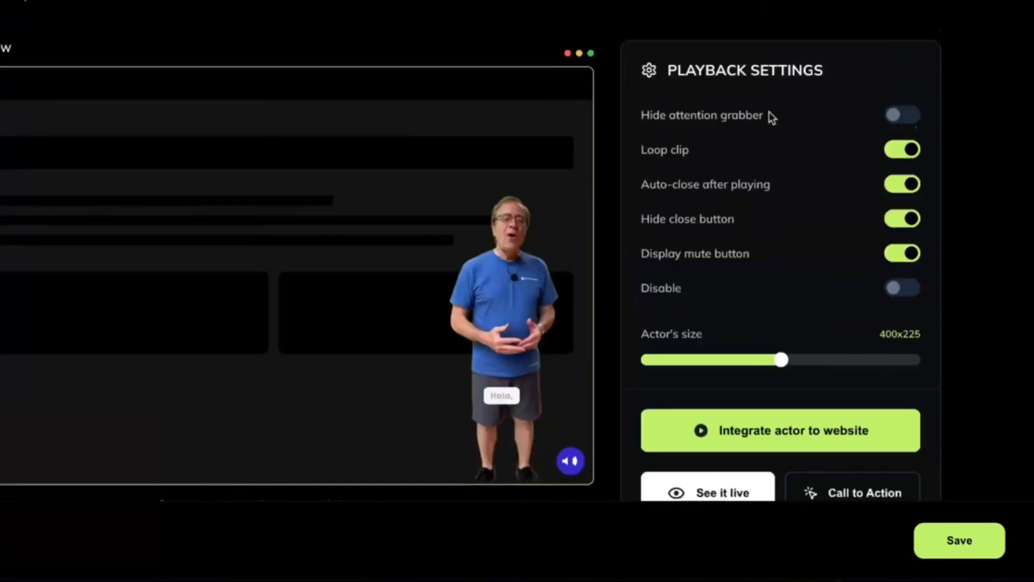
pyautogui.scroll(-1, 738, 132)
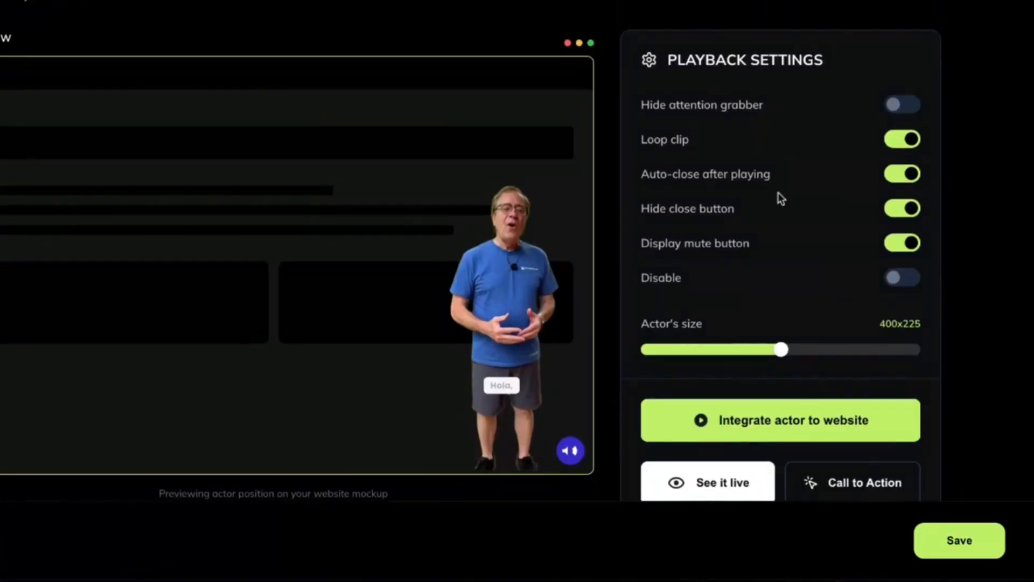
pyautogui.click(888, 215)
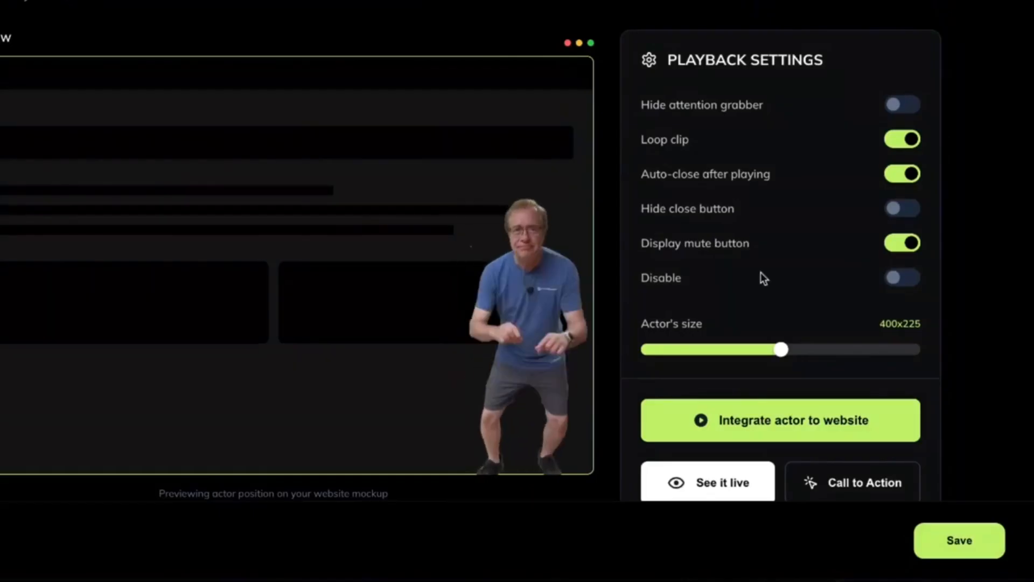
pyautogui.scroll(-2, 760, 273)
pyautogui.moveTo(781, 264); pyautogui.dragTo(845, 266)
pyautogui.scroll(-1, 726, 265)
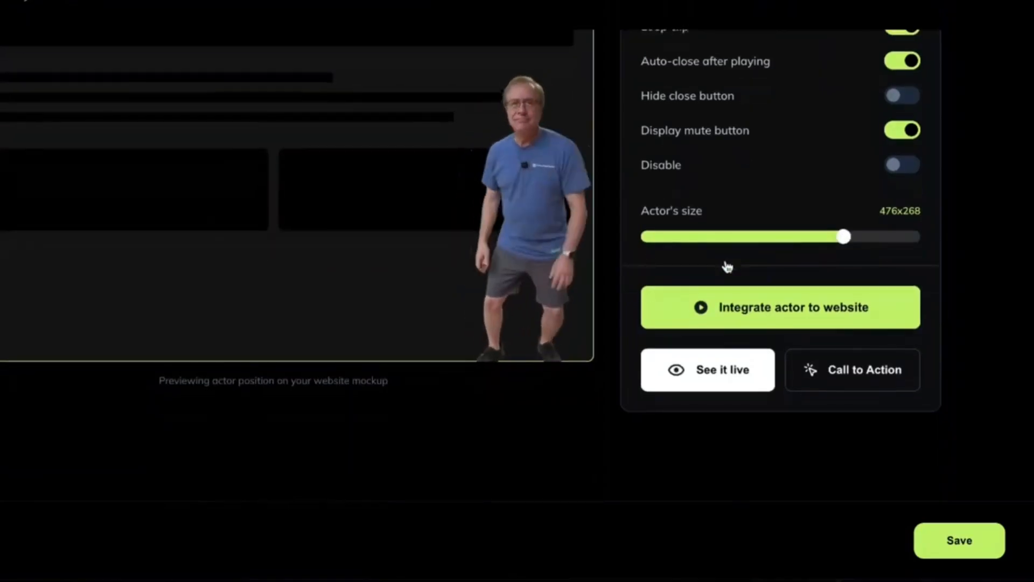
pyautogui.click(741, 302)
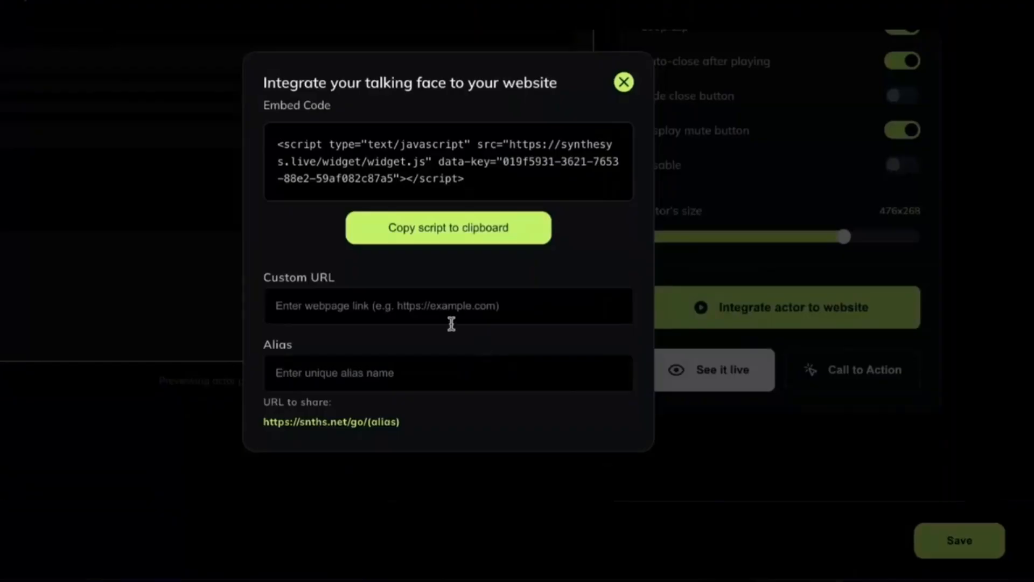
pyautogui.click(450, 307)
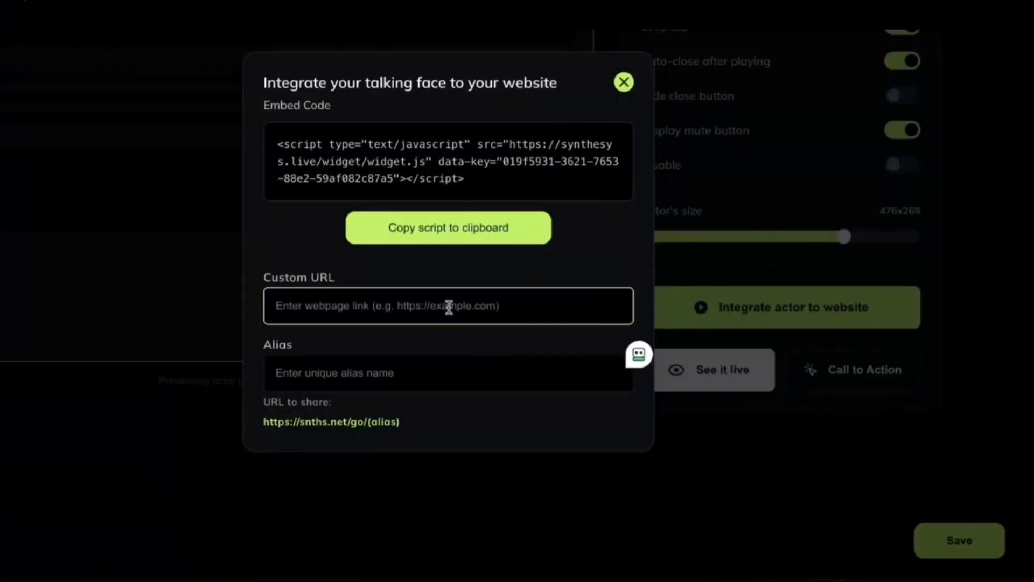
pyautogui.write('https://snths.net/go/wolf')
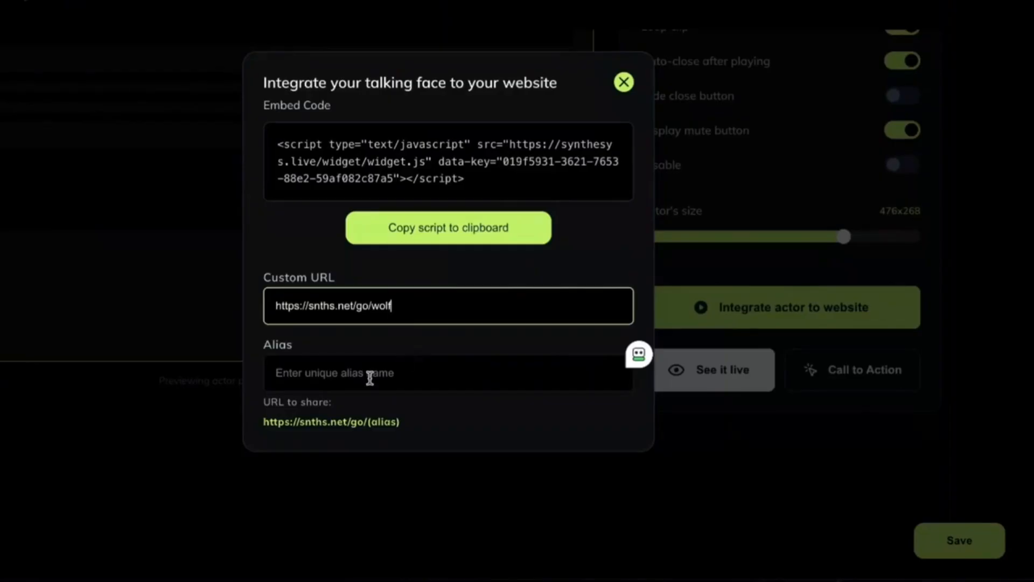
pyautogui.moveTo(392, 305); pyautogui.dragTo(164, 297)
pyautogui.click(164, 297)
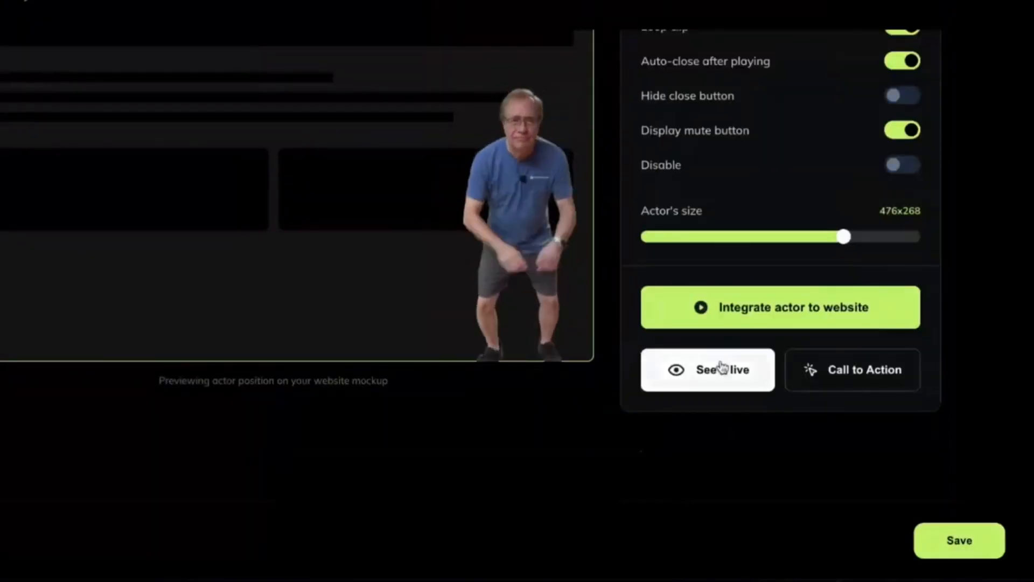
pyautogui.click(839, 309)
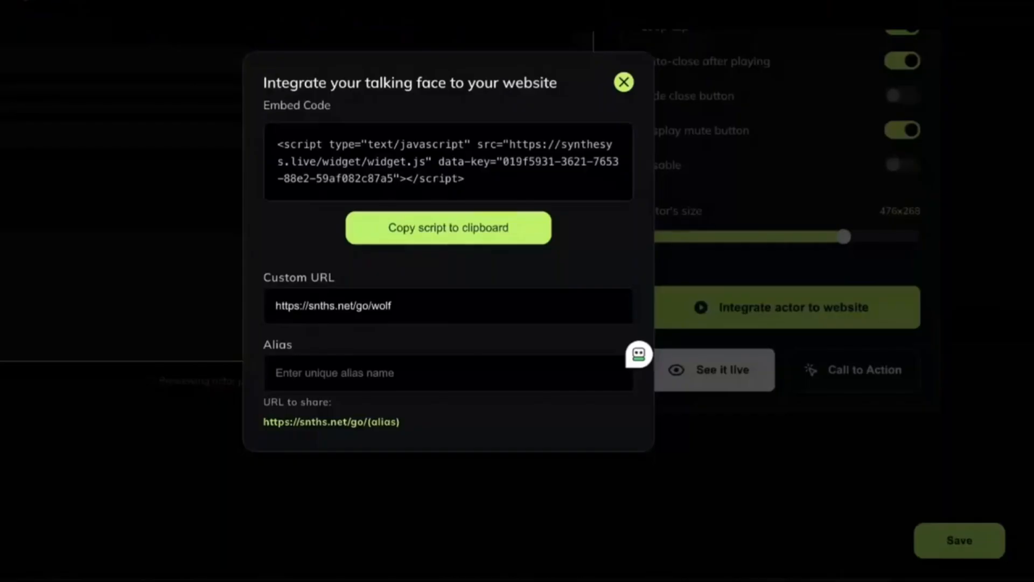
pyautogui.click(339, 370)
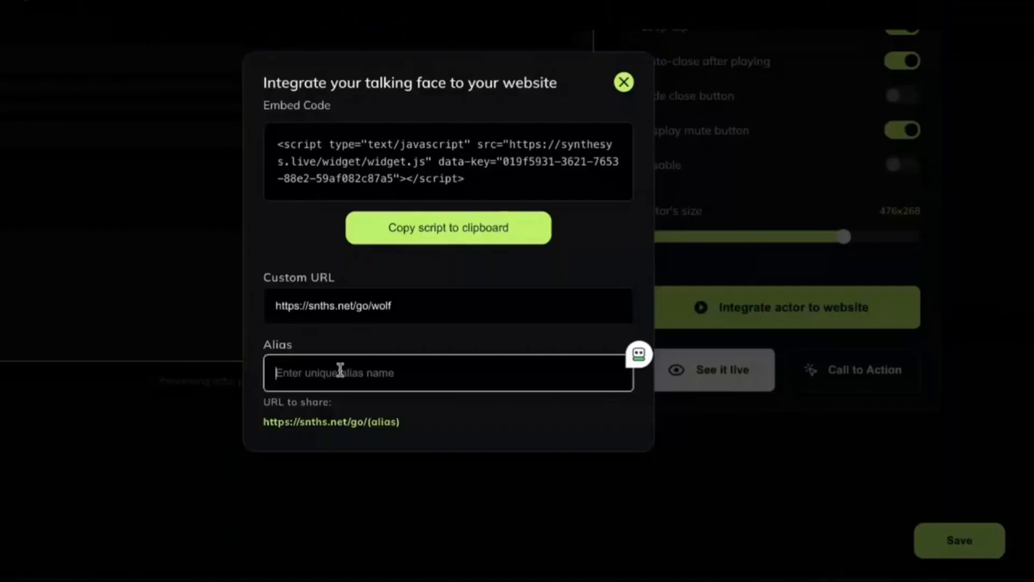
pyautogui.rightClick(339, 371)
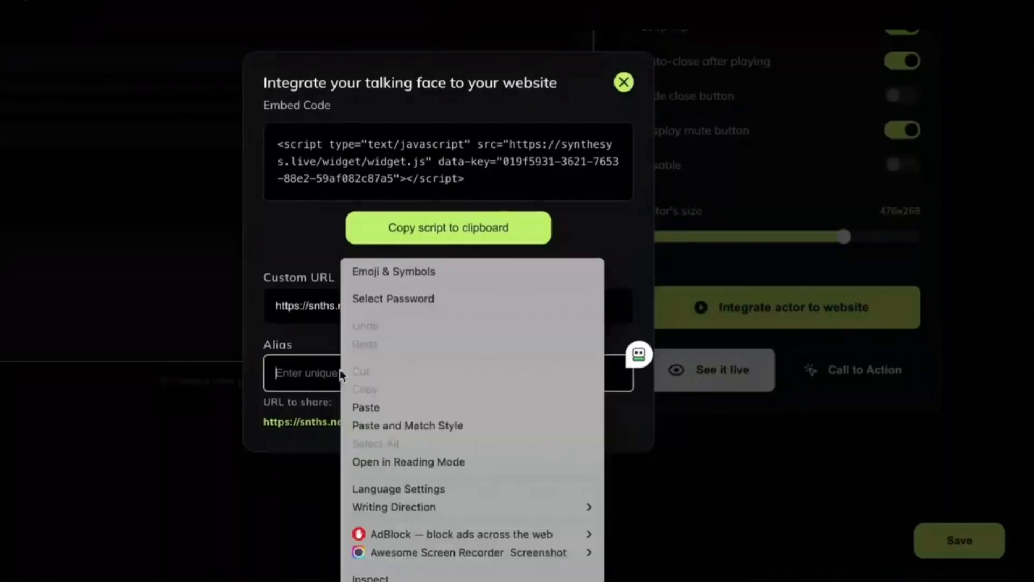
pyautogui.click(370, 401)
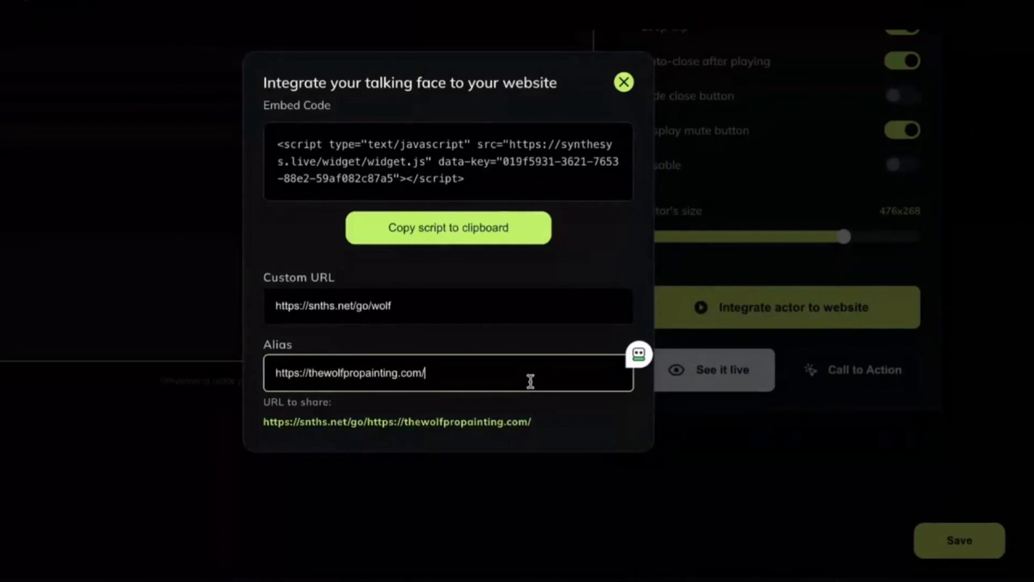
pyautogui.moveTo(406, 303); pyautogui.dragTo(269, 291)
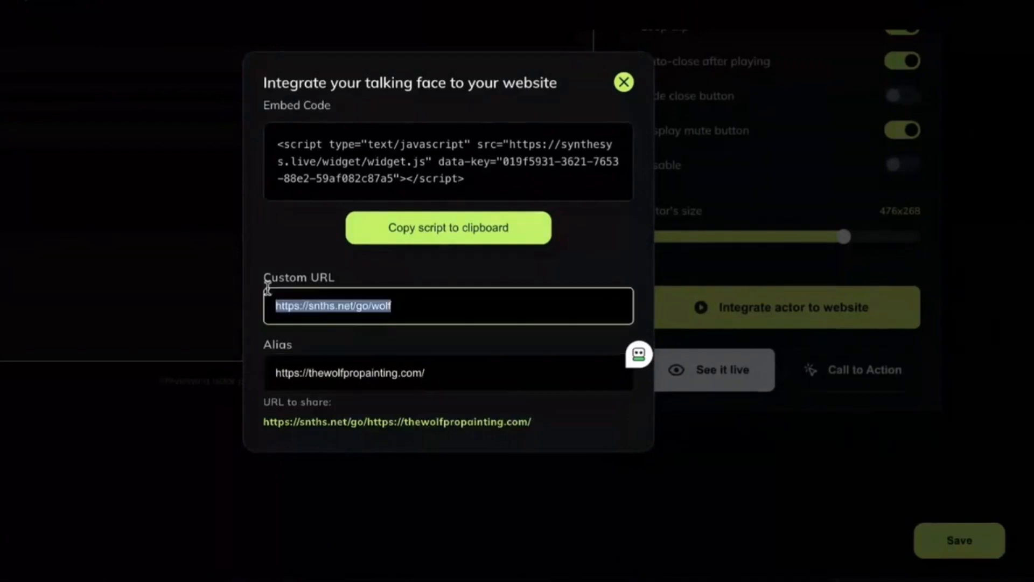
pyautogui.rightClick(348, 311)
pyautogui.click(359, 223)
pyautogui.tripleClick(386, 364)
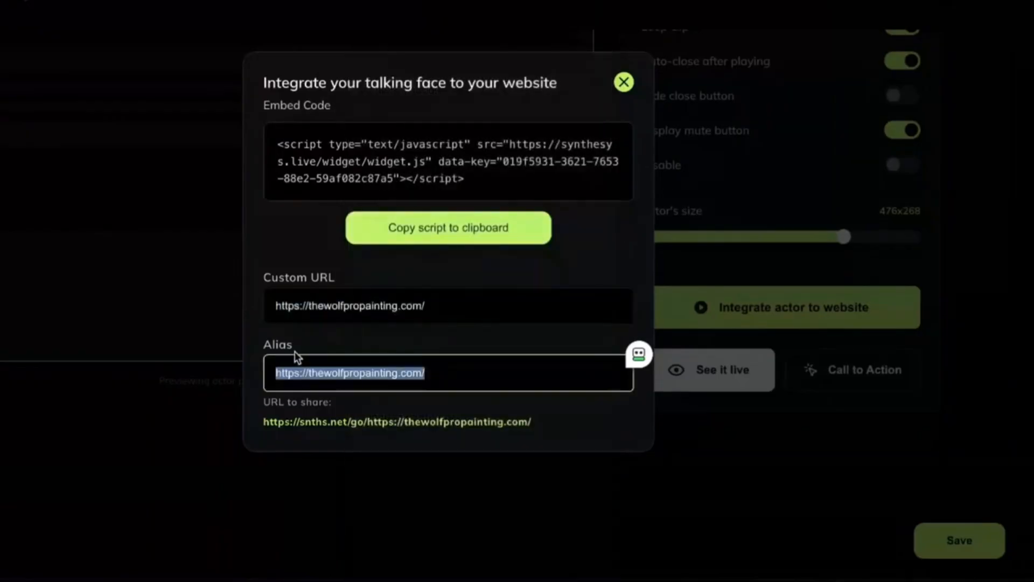
pyautogui.write('wolfy')
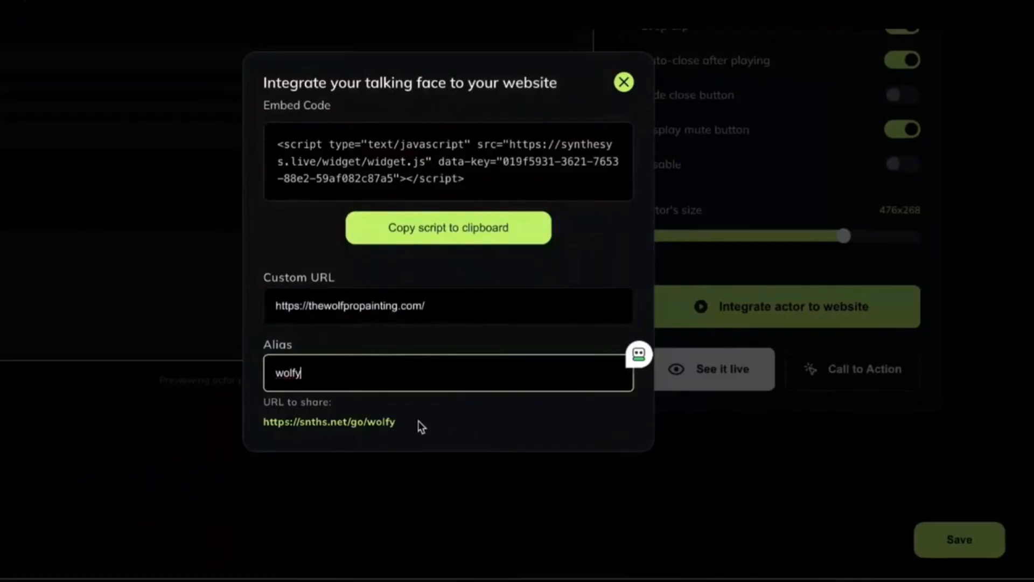
pyautogui.moveTo(418, 420); pyautogui.dragTo(272, 419)
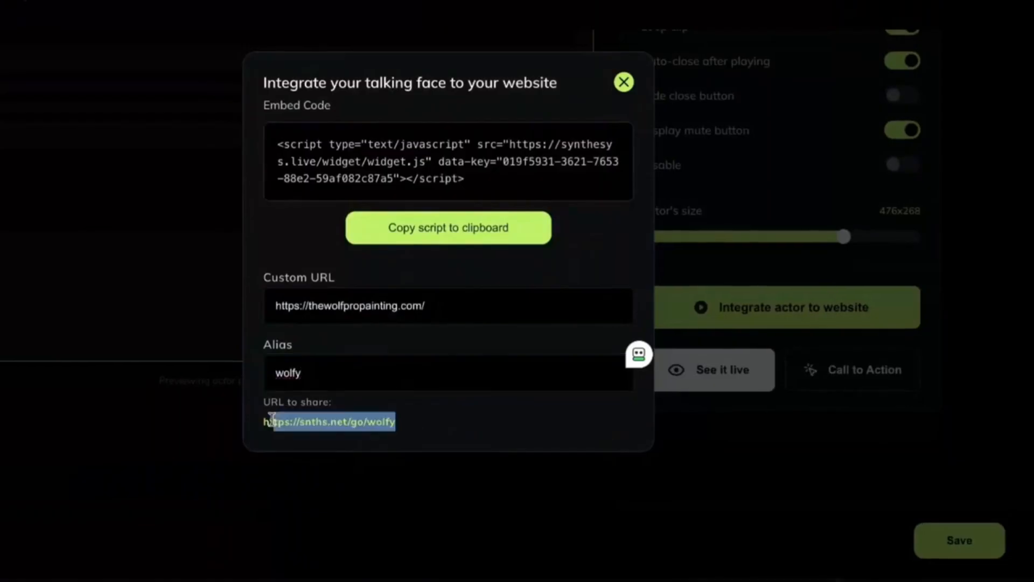
pyautogui.click(5, 1)
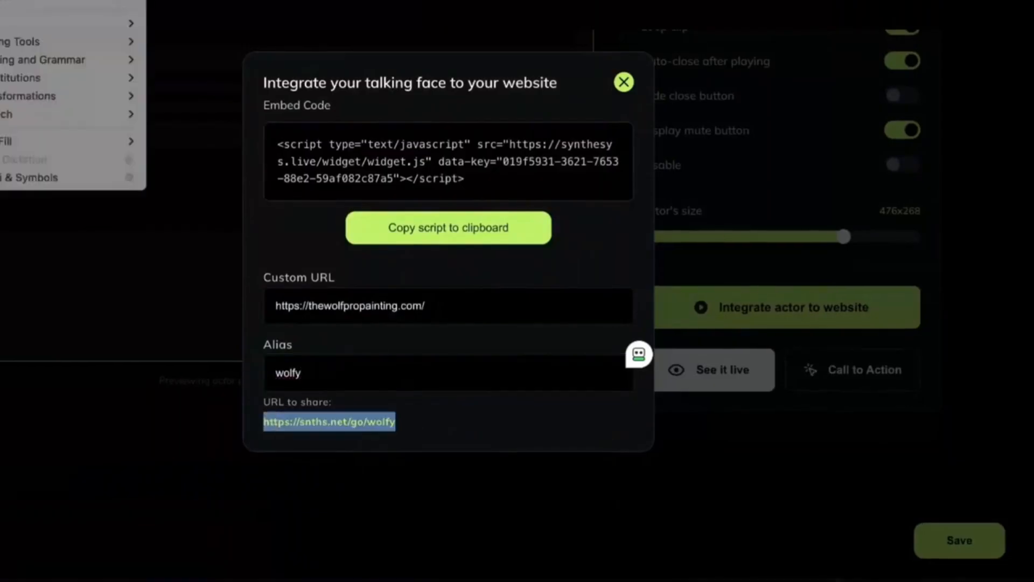
pyautogui.click(32, 1)
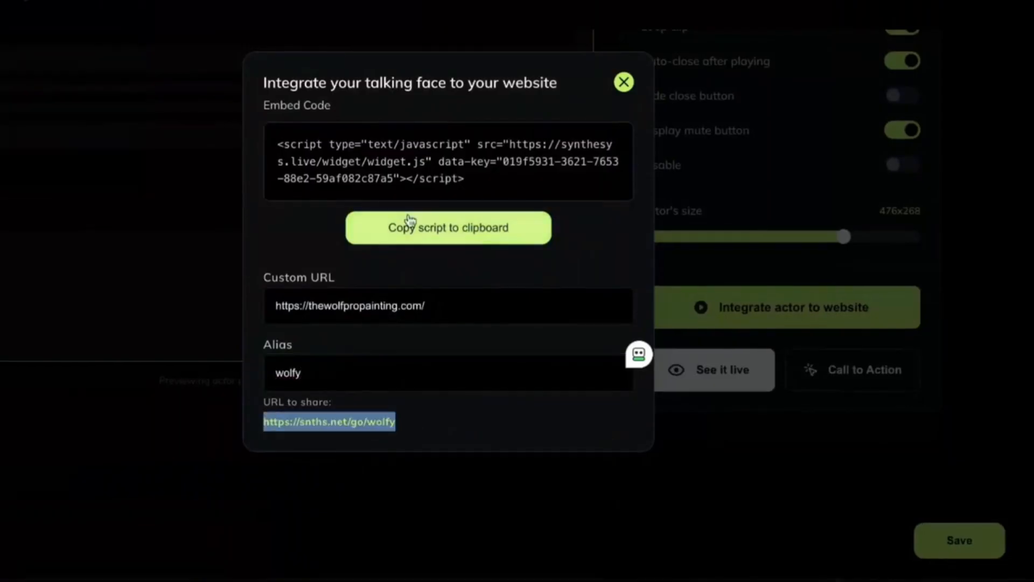
pyautogui.click(623, 83)
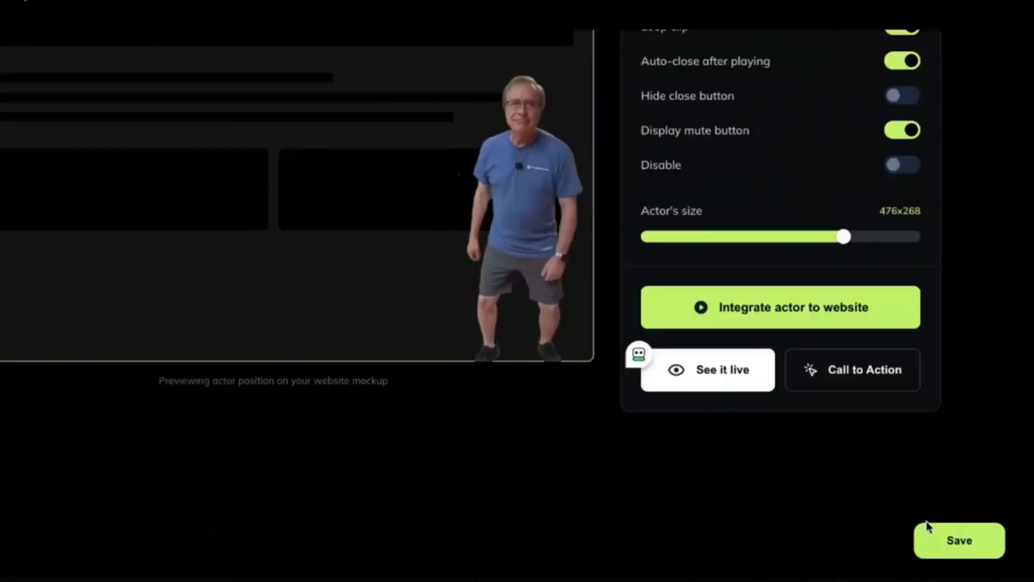
pyautogui.click(959, 541)
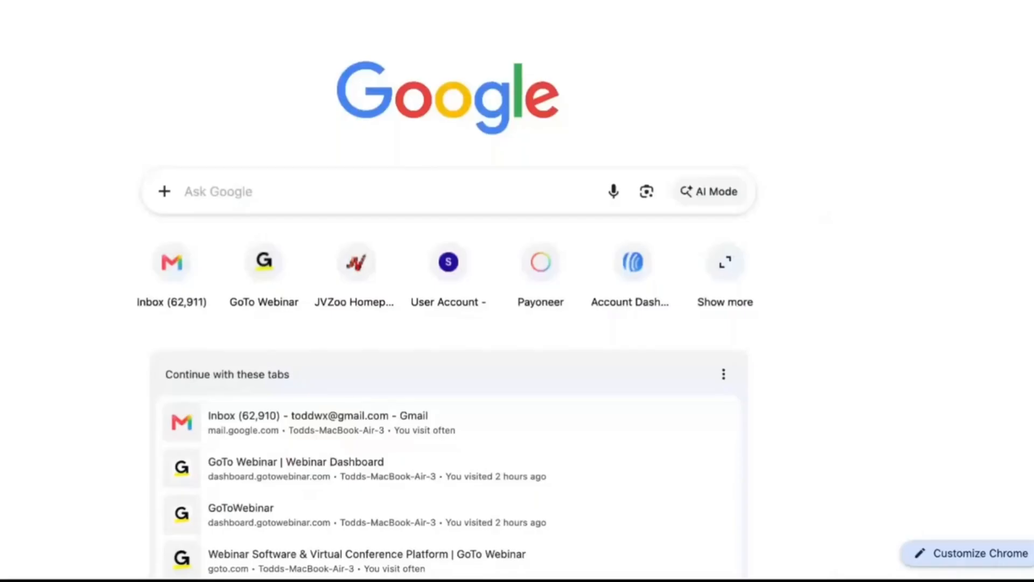
pyautogui.click(150, 1)
pyautogui.rightClick(149, 1)
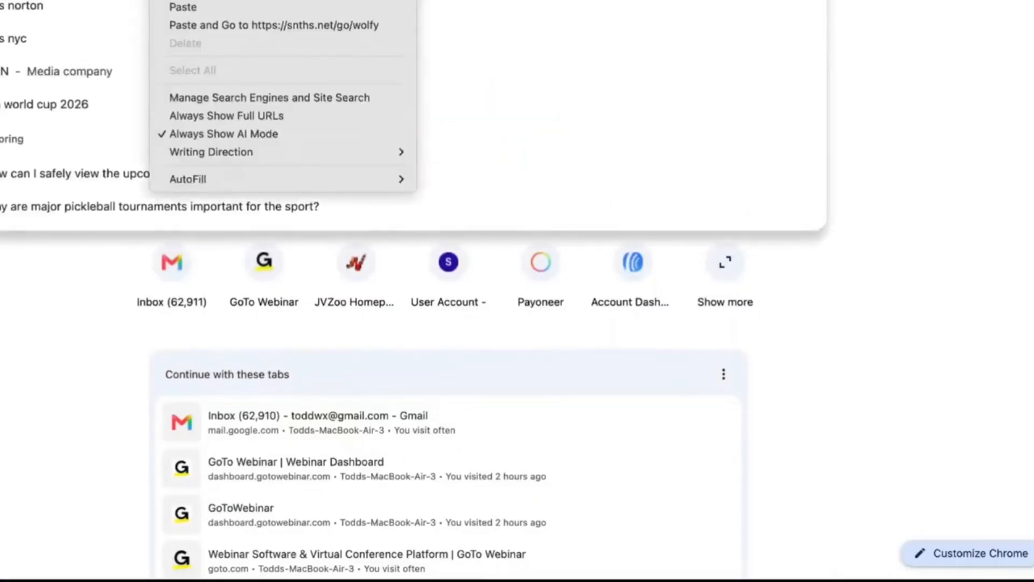
pyautogui.rightClick(95, 1)
pyautogui.click(115, 1)
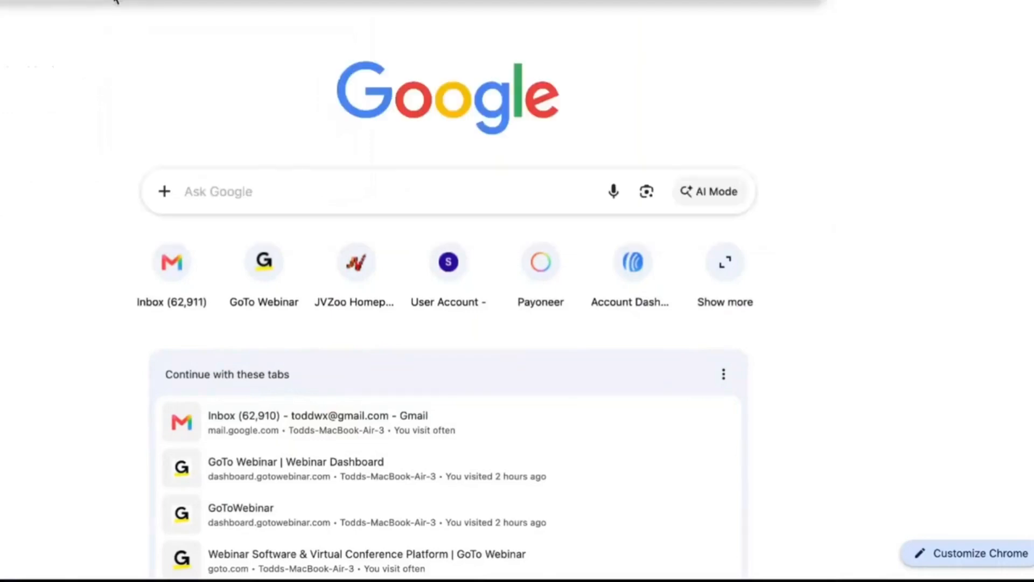
pyautogui.press('Return')
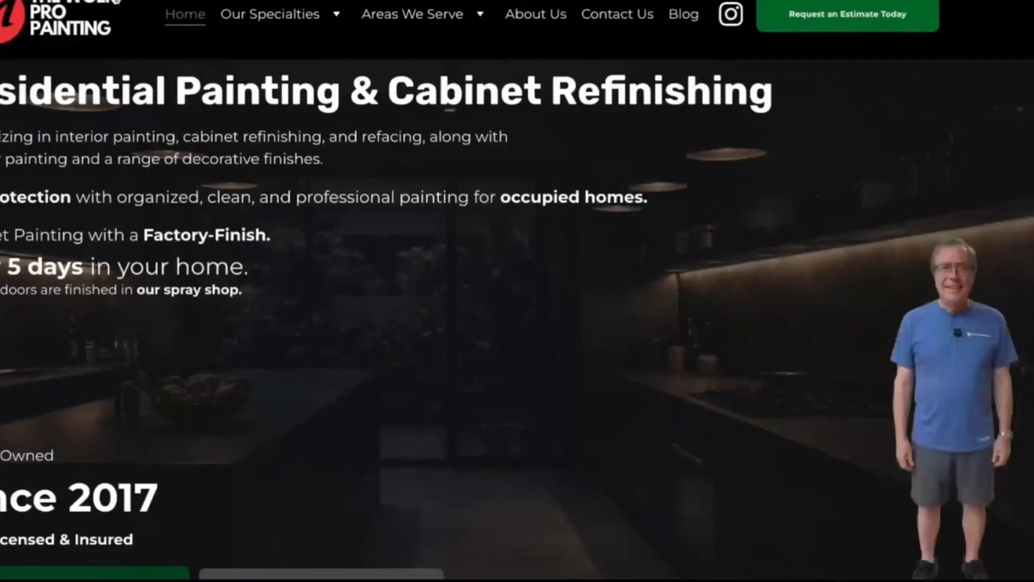
# Step: Test the web actor on the painter's website by pausing and resuming its playback, and close the overlay
pyautogui.moveTo(945, 387)
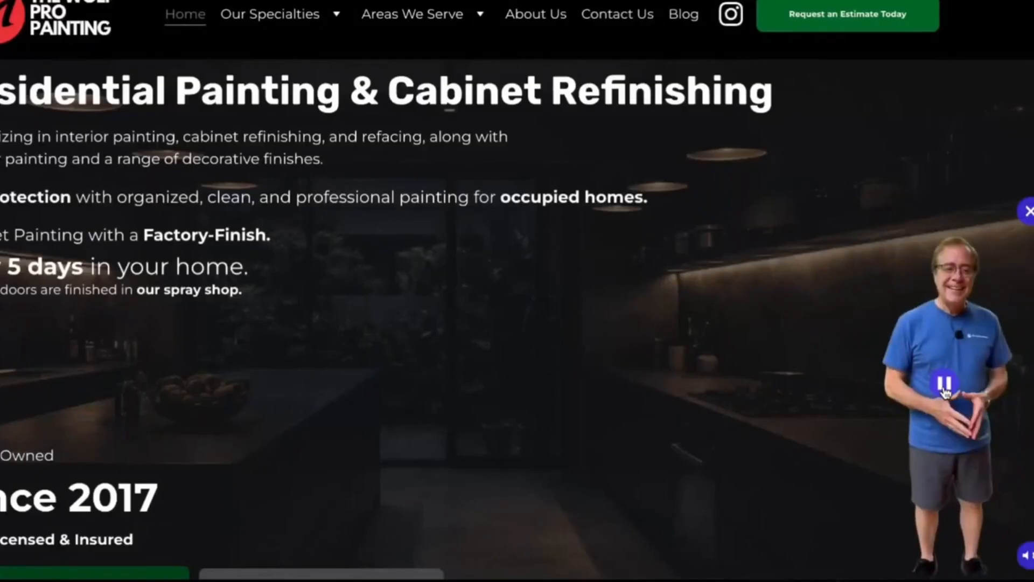
pyautogui.click(944, 384)
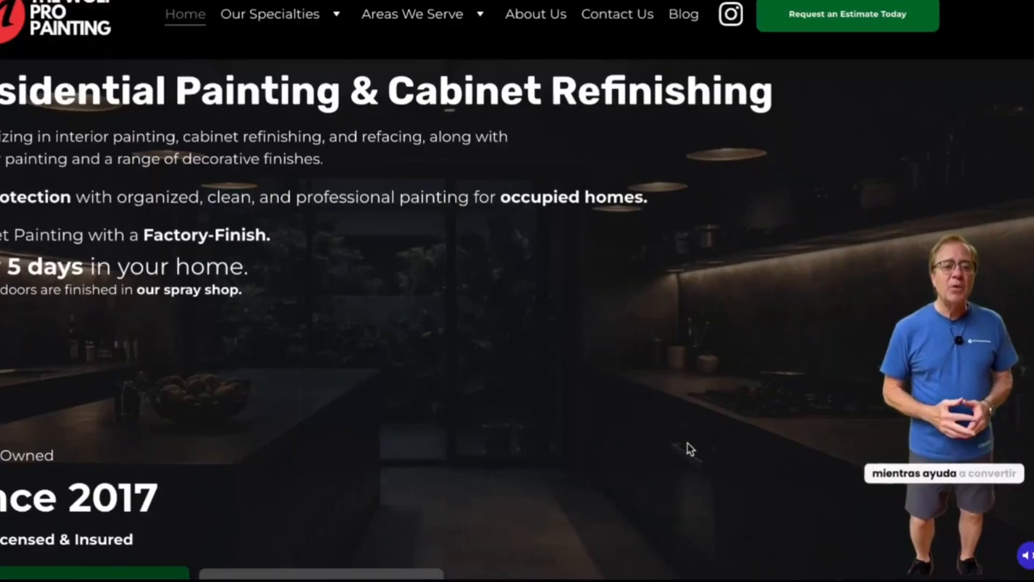
pyautogui.moveTo(942, 394)
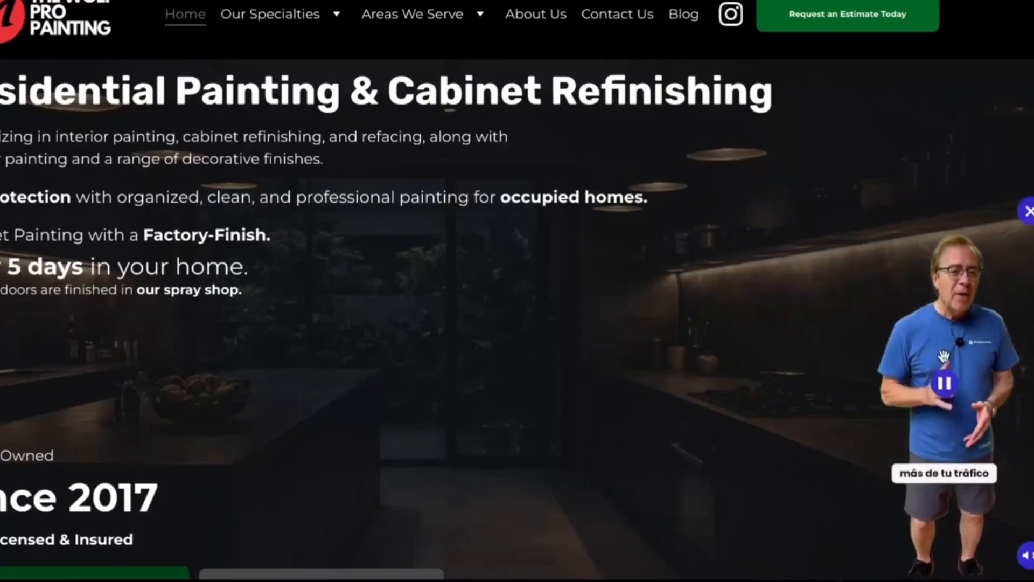
pyautogui.click(942, 395)
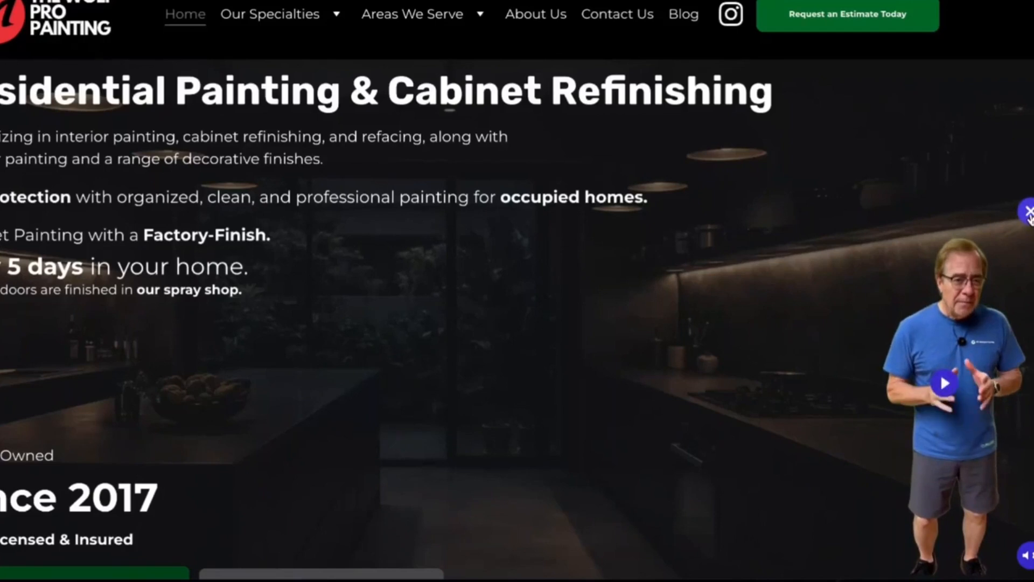
pyautogui.click(944, 383)
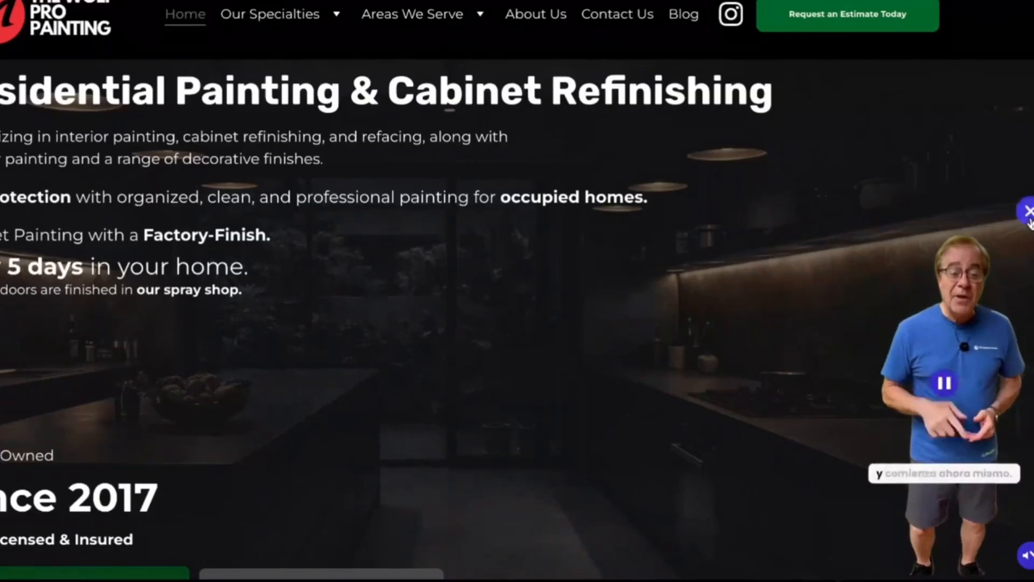
pyautogui.click(1029, 218)
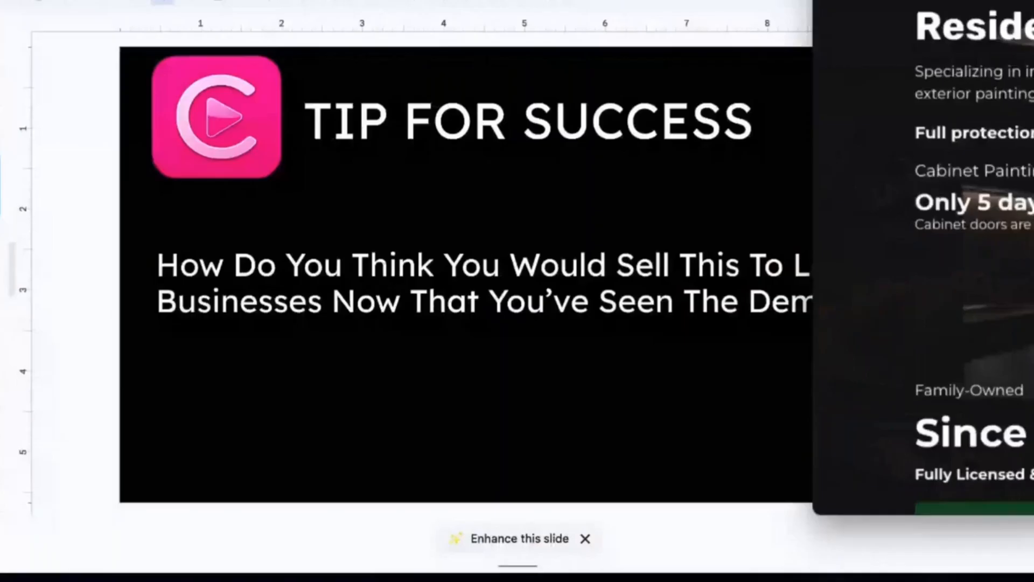
# Step: Return to the recast page, upload MP4fasttrack_overlay.mp4 as the source video, and enable Audio & Sync Settings
pyautogui.scroll(6, 6, 108)
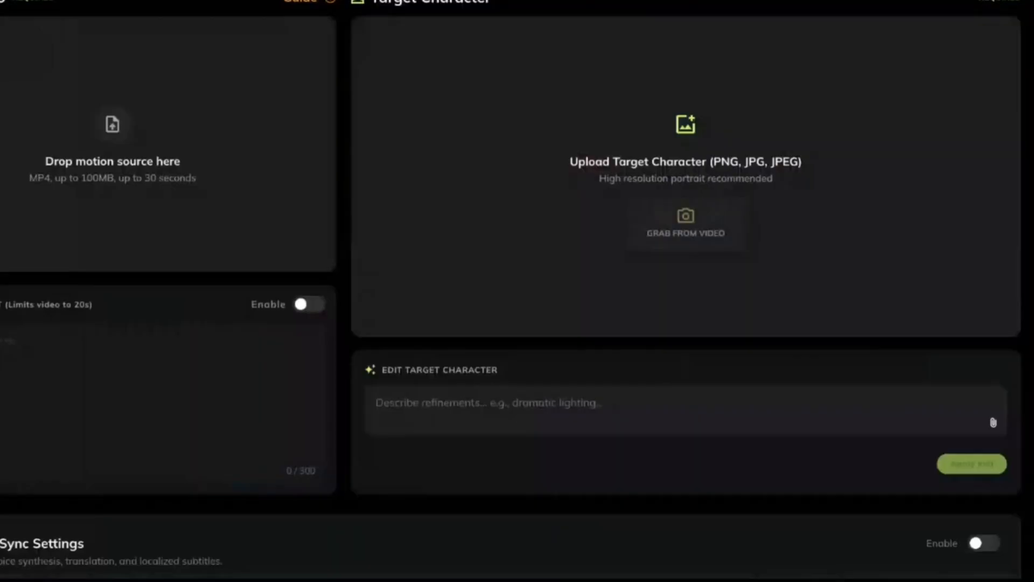
pyautogui.click(115, 126)
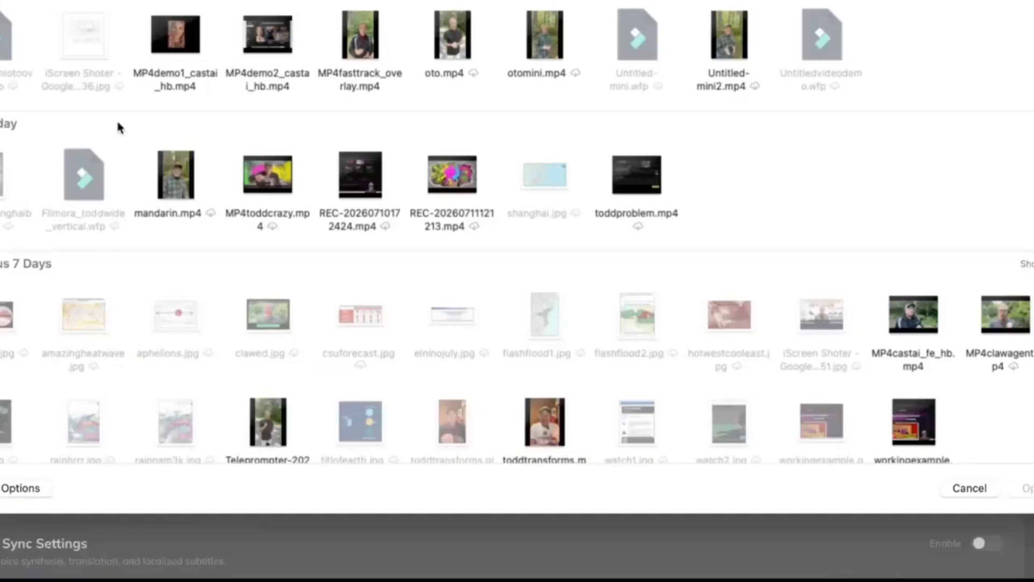
pyautogui.doubleClick(359, 35)
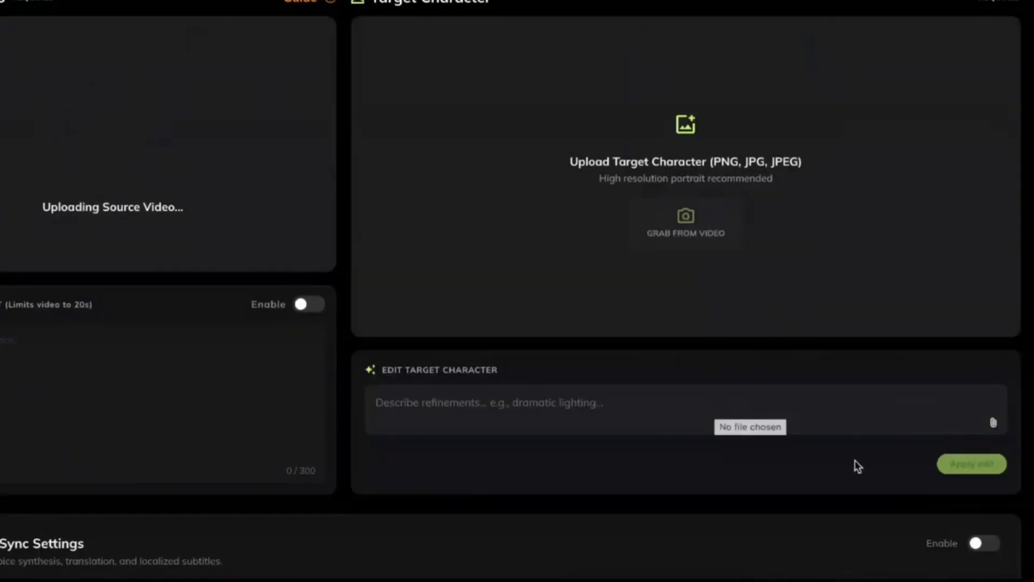
pyautogui.click(986, 544)
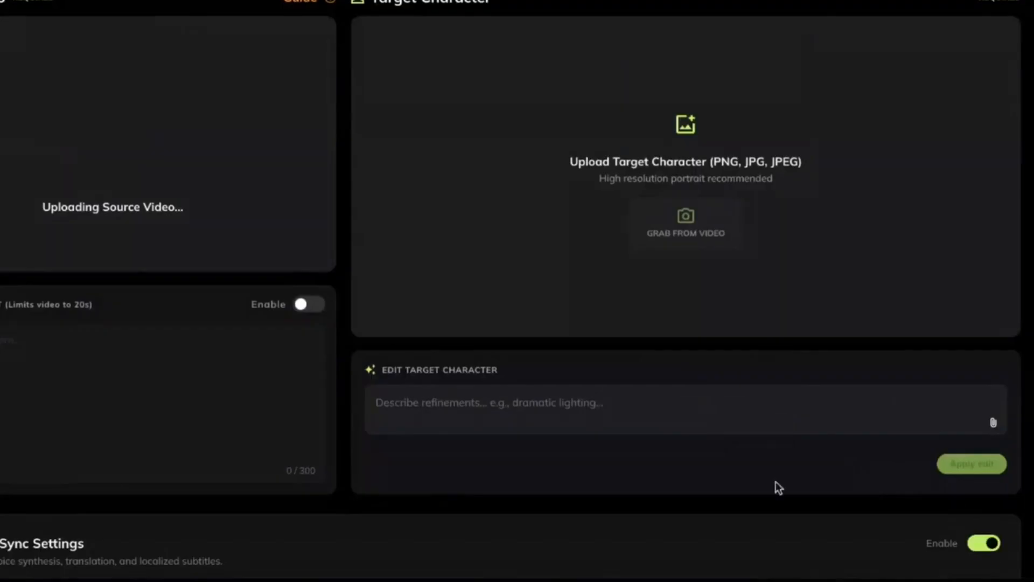
pyautogui.scroll(-1, 753, 474)
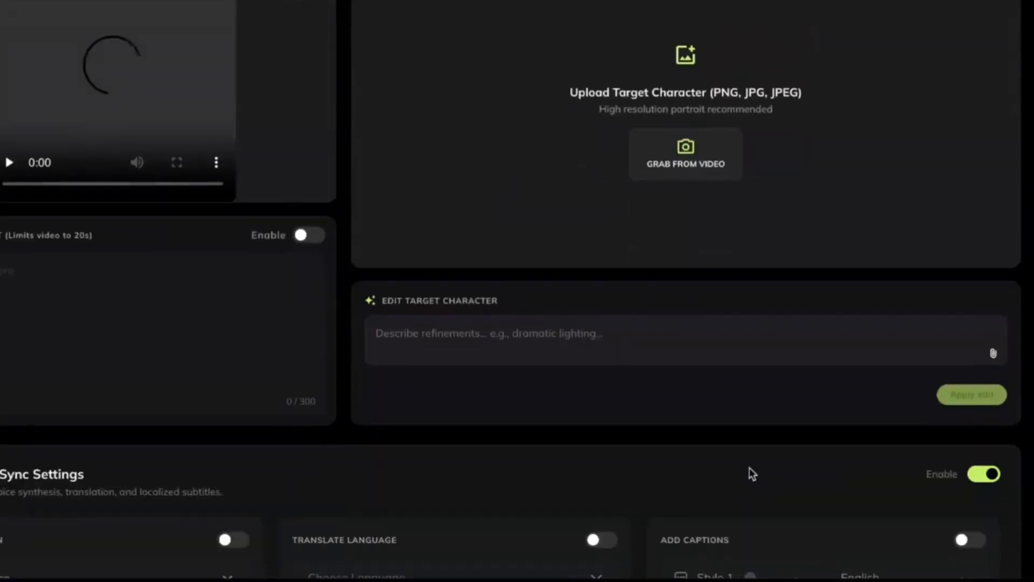
pyautogui.scroll(1, 752, 474)
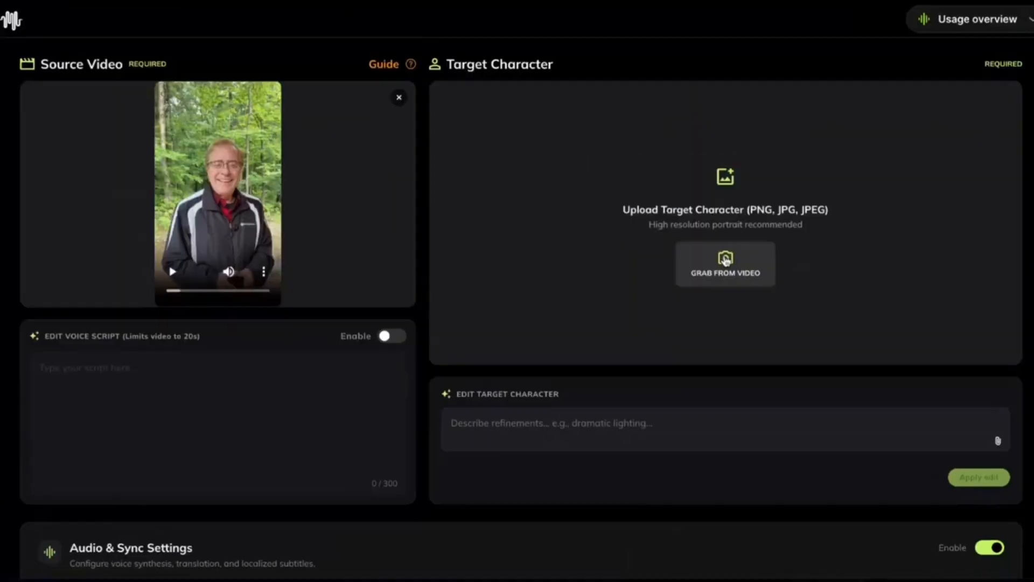
# Step: Grab the target character image from the uploaded source video
pyautogui.click(726, 261)
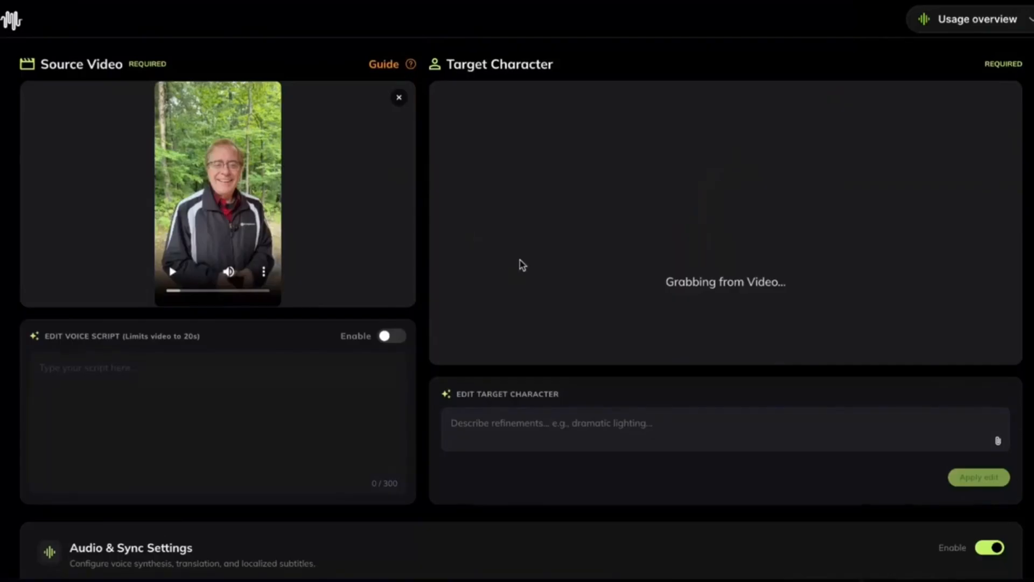
pyautogui.scroll(-1, 522, 264)
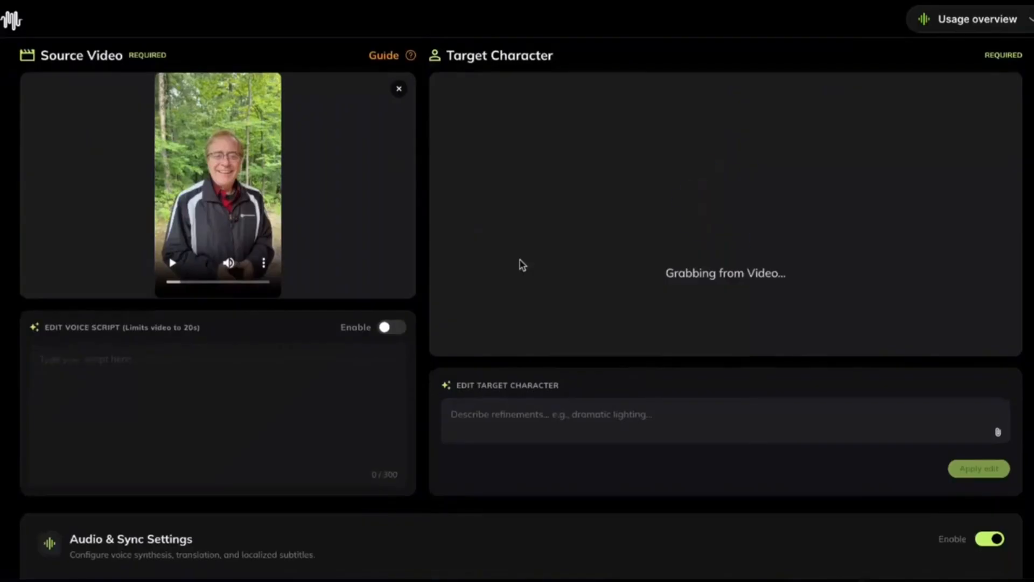
pyautogui.scroll(-3, 522, 264)
pyautogui.scroll(3, 521, 264)
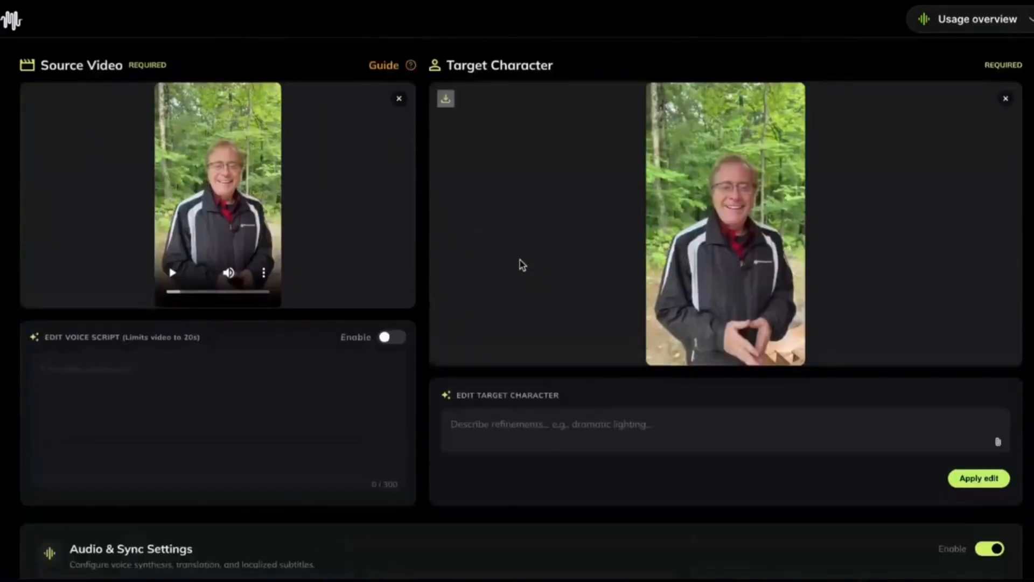
# Step: Enable voice selection for the recast and choose the presenter's V2 voice from the saved custom voices
pyautogui.scroll(-3, 522, 264)
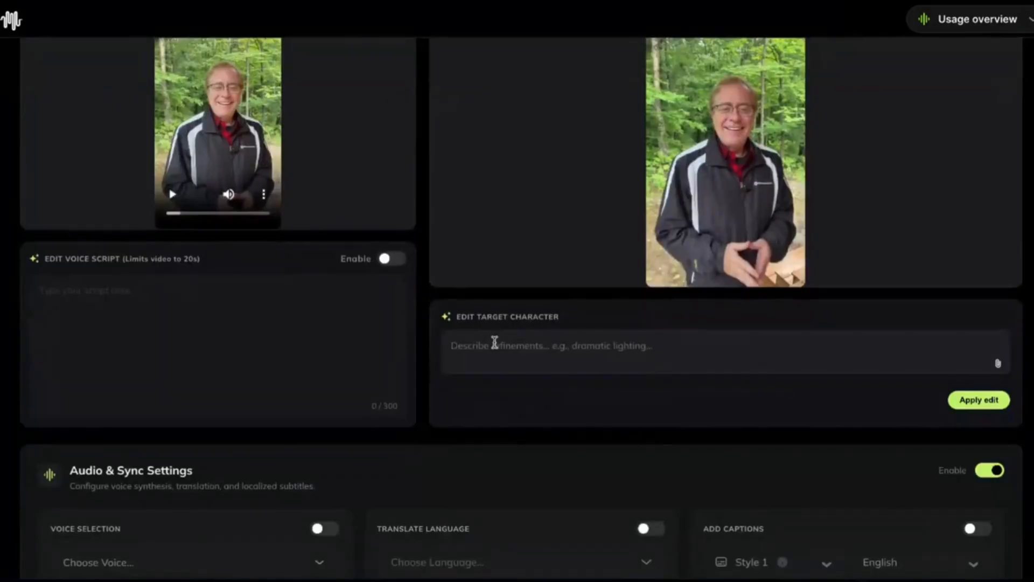
pyautogui.scroll(-3, 494, 342)
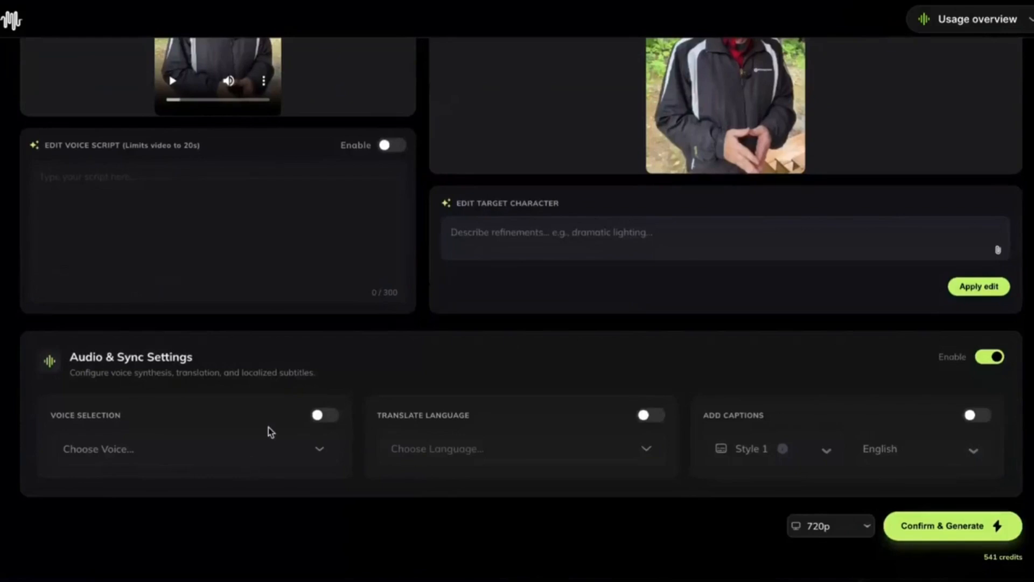
pyautogui.click(329, 416)
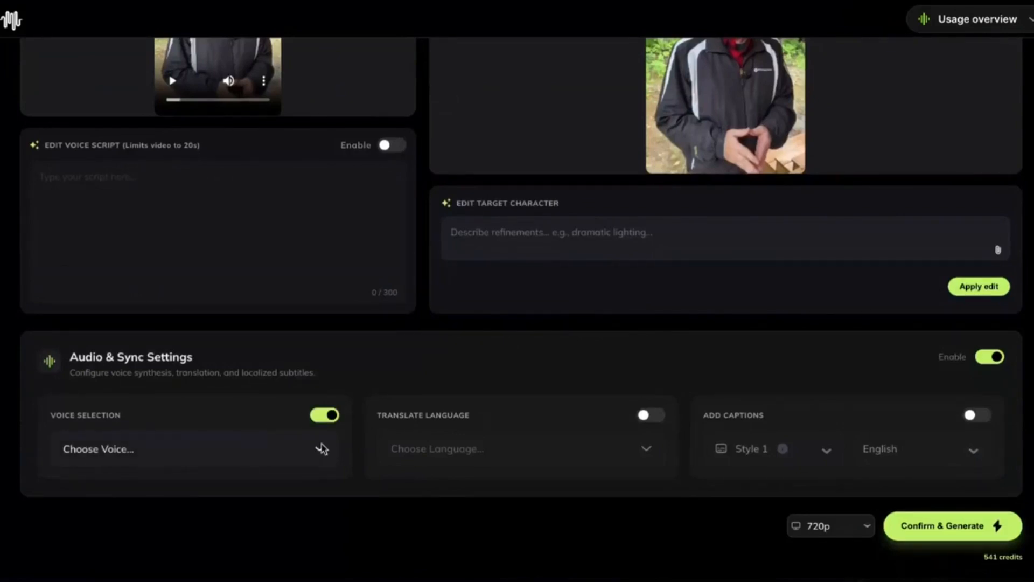
pyautogui.click(322, 448)
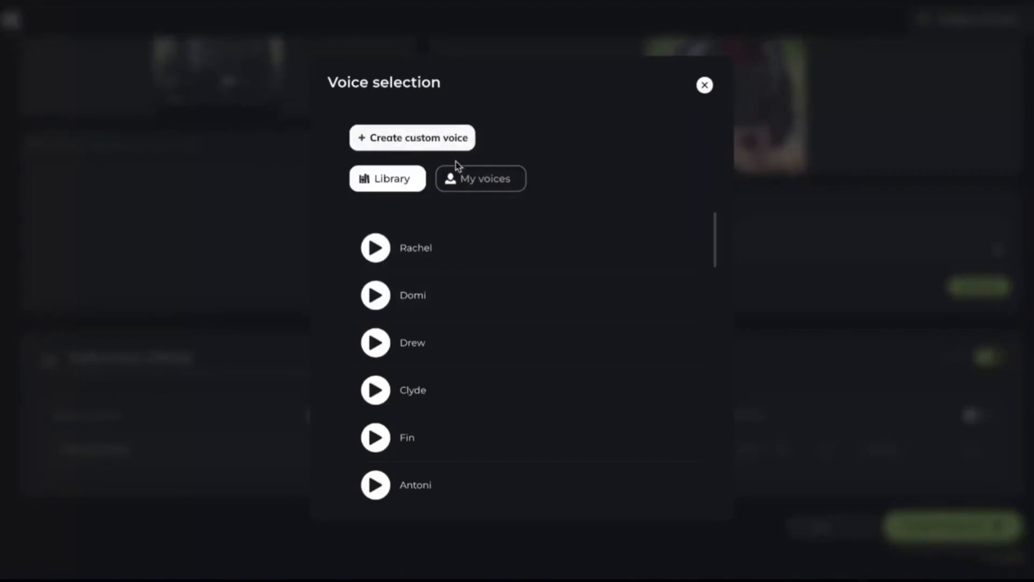
pyautogui.click(468, 182)
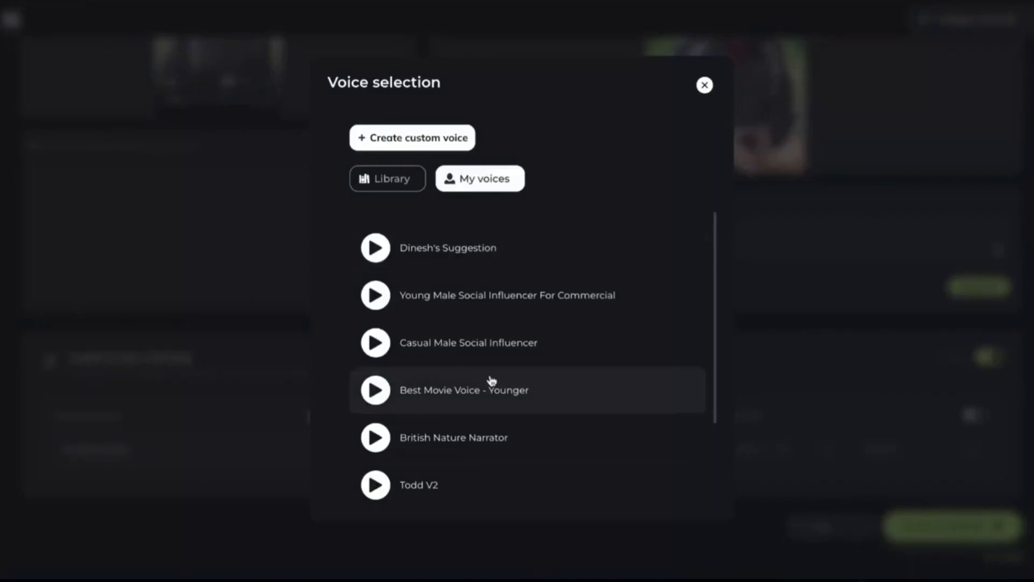
pyautogui.click(424, 487)
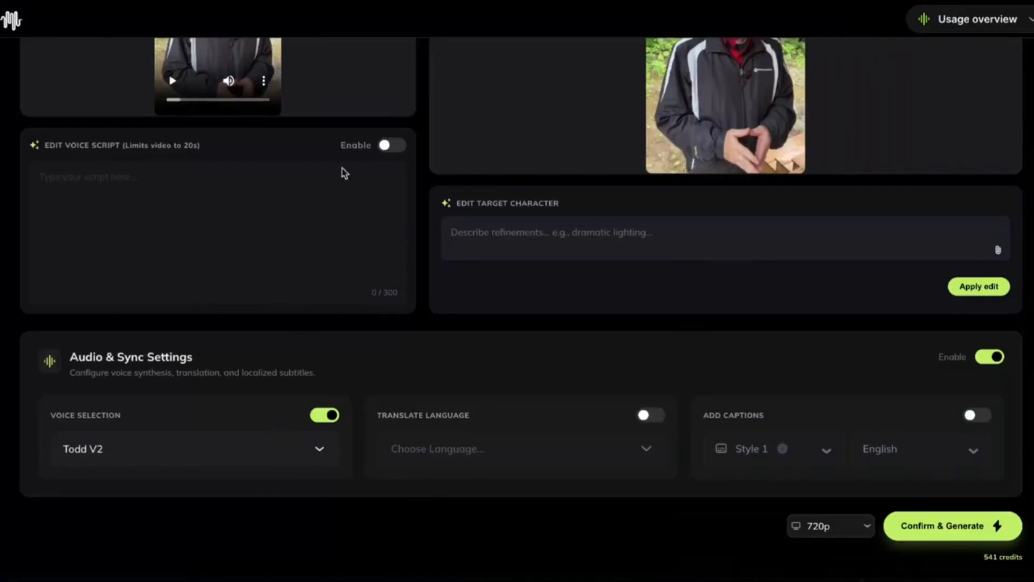
# Step: Enable the voice script edit and start the script with "Hey gang, this is" followed by the presenter's full name
pyautogui.click(393, 147)
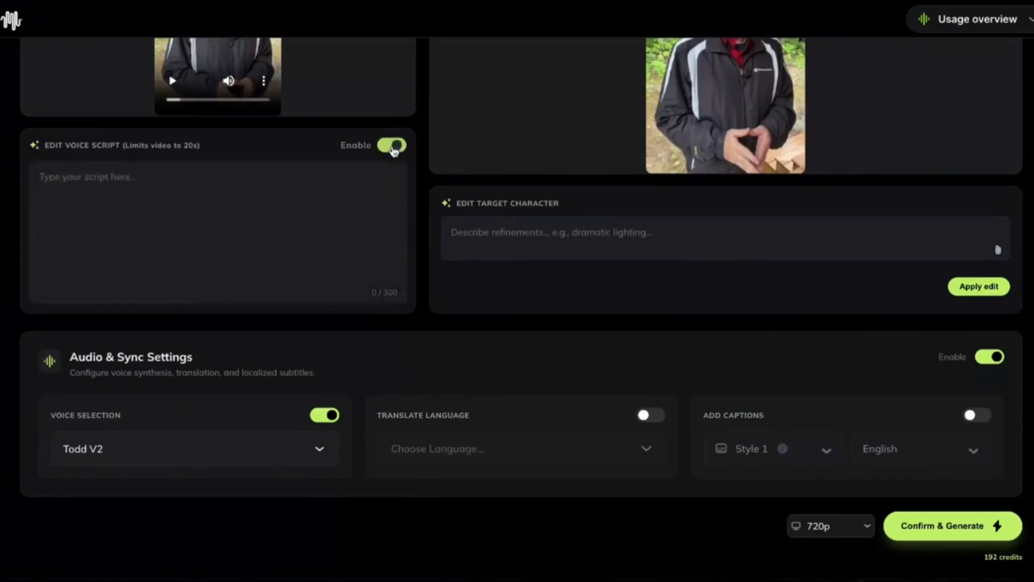
pyautogui.click(204, 184)
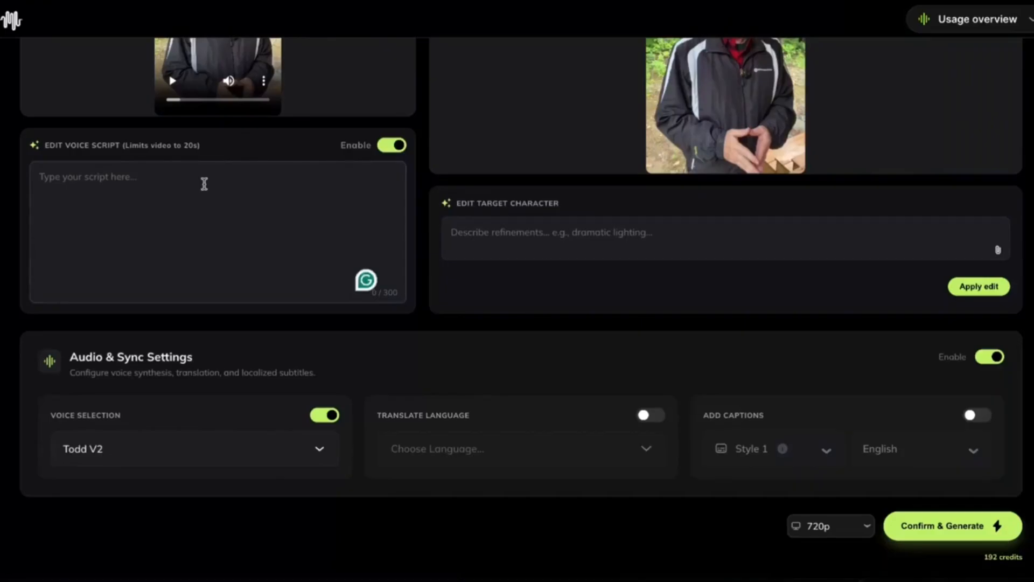
pyautogui.write('Hey gang, th')
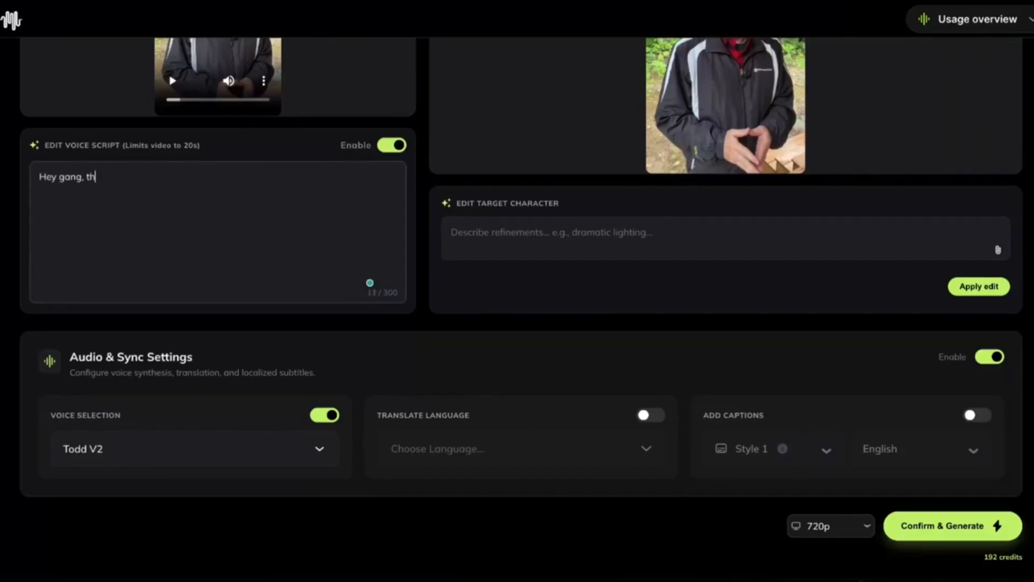
pyautogui.write('is is TODD')
pyautogui.press('BackSpace')
pyautogui.press('BackSpace')
pyautogui.press('BackSpace')
pyautogui.press('BackSpace')
pyautogui.write('odd Grose')
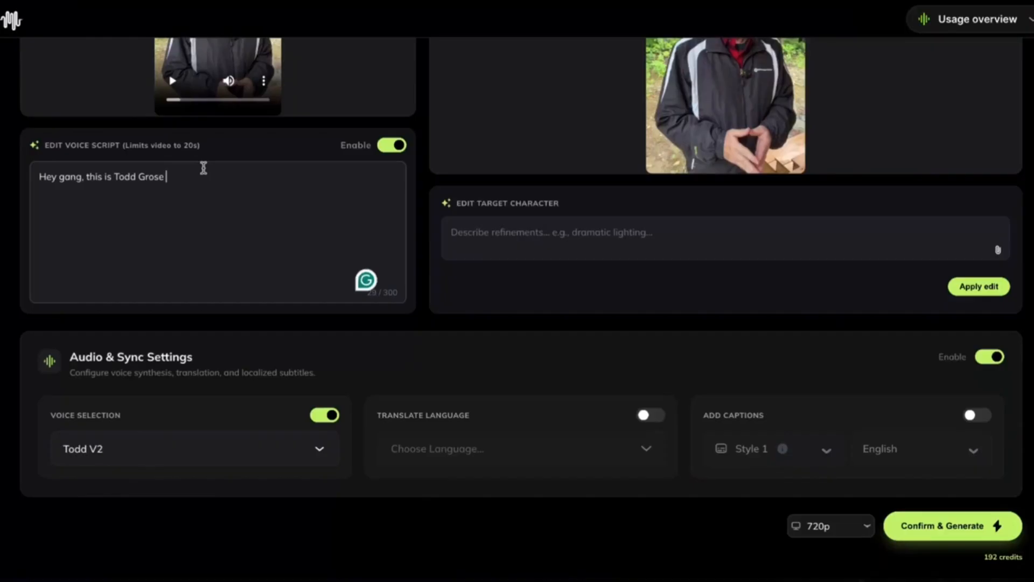
# Step: Add "Did you know that a big meteor shower is coming in August, on August 12th?" to the voice script
pyautogui.press('BackSpace')
pyautogui.write('. Did you know th')
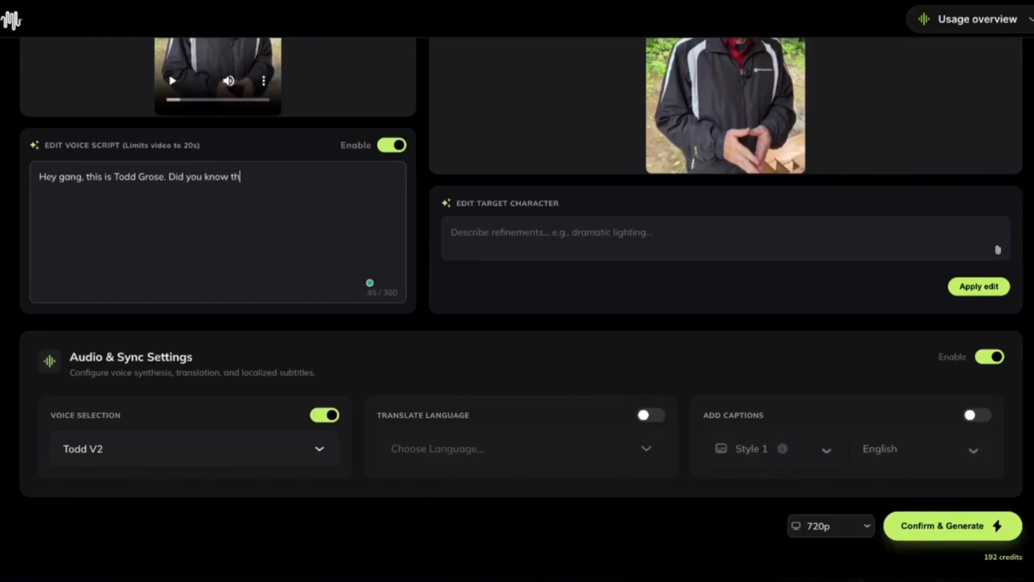
pyautogui.write('at a big meteor shower is com')
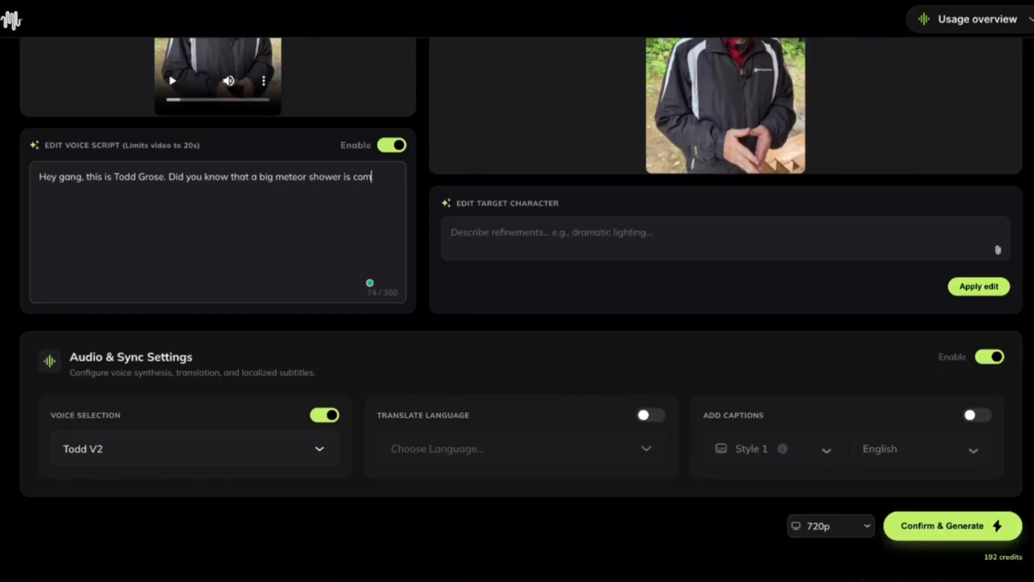
pyautogui.write('ing in Aug')
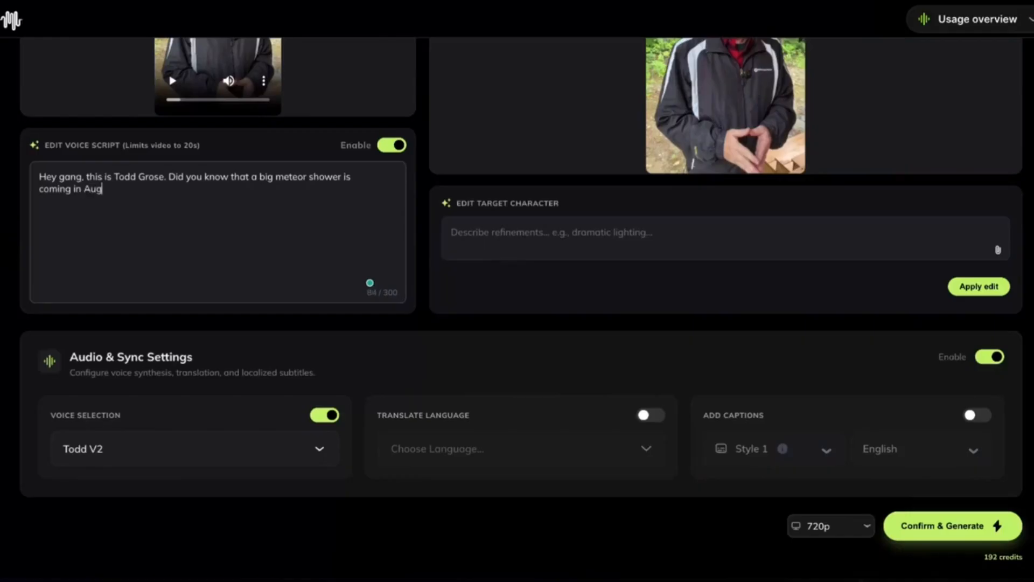
pyautogui.write('ust, on August 12th? In f')
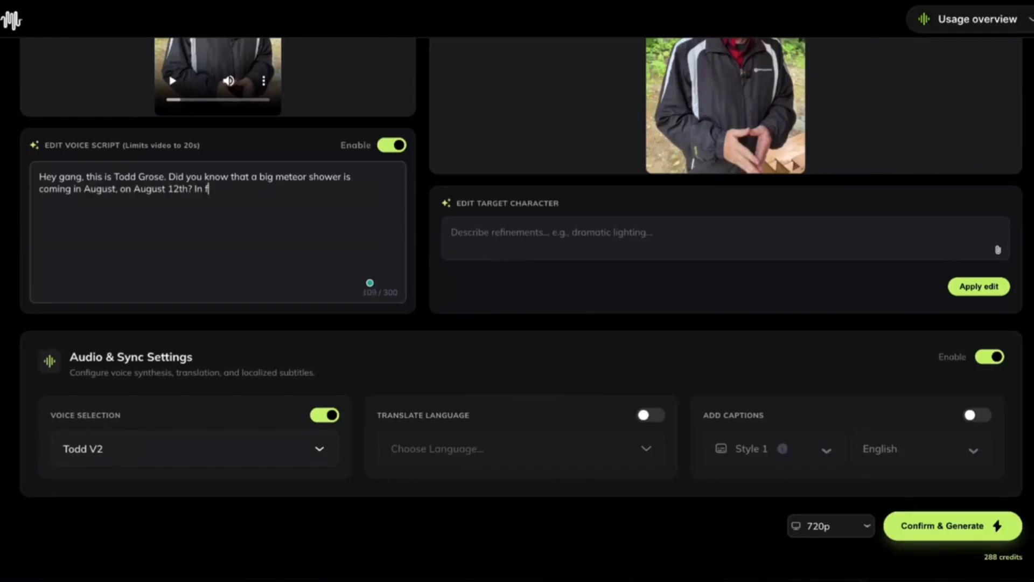
# Step: Continue the voice script with "In fact, it is same day as the total eclipse of the sun!"
pyautogui.write('act, it is same s')
pyautogui.press('BackSpace')
pyautogui.write('day as teh')
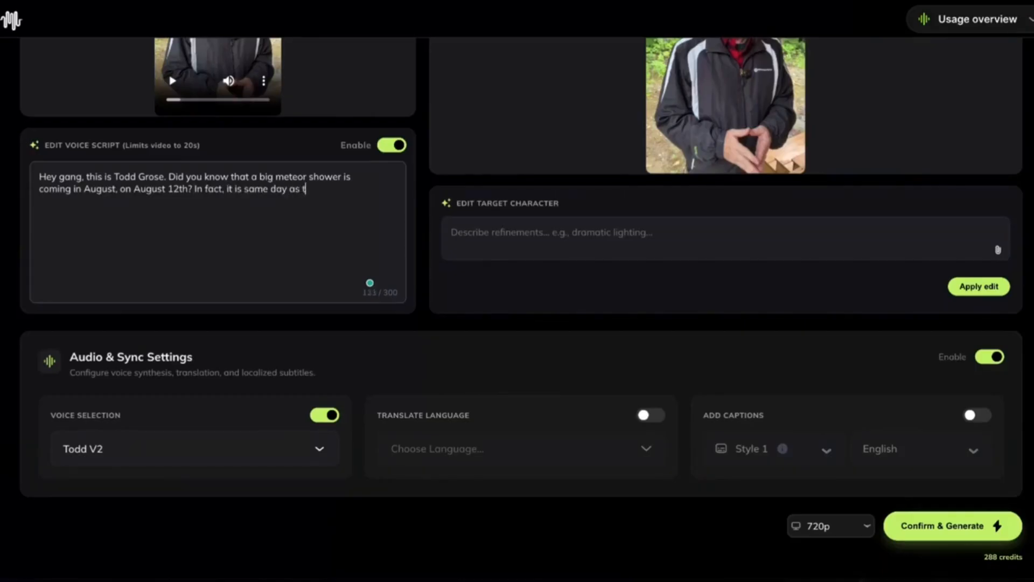
pyautogui.press('BackSpace')
pyautogui.press('BackSpace')
pyautogui.press('BackSpace')
pyautogui.press('BackSpace')
pyautogui.write('the total ec')
pyautogui.write('l')
pyautogui.write('ipse of the sun! Thi')
# Step: Finish the voice script with "This is good news because it means that the meteor shower will be seen in very dark, moonless skies!"
pyautogui.write('s is good n')
pyautogui.write('ews be')
pyautogui.write('cause it means')
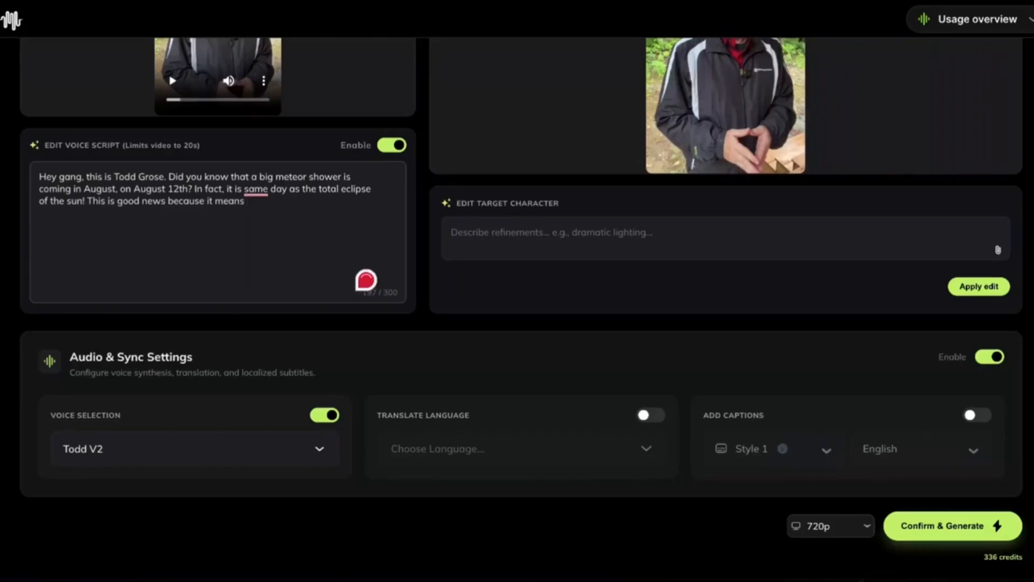
pyautogui.write('that the Per')
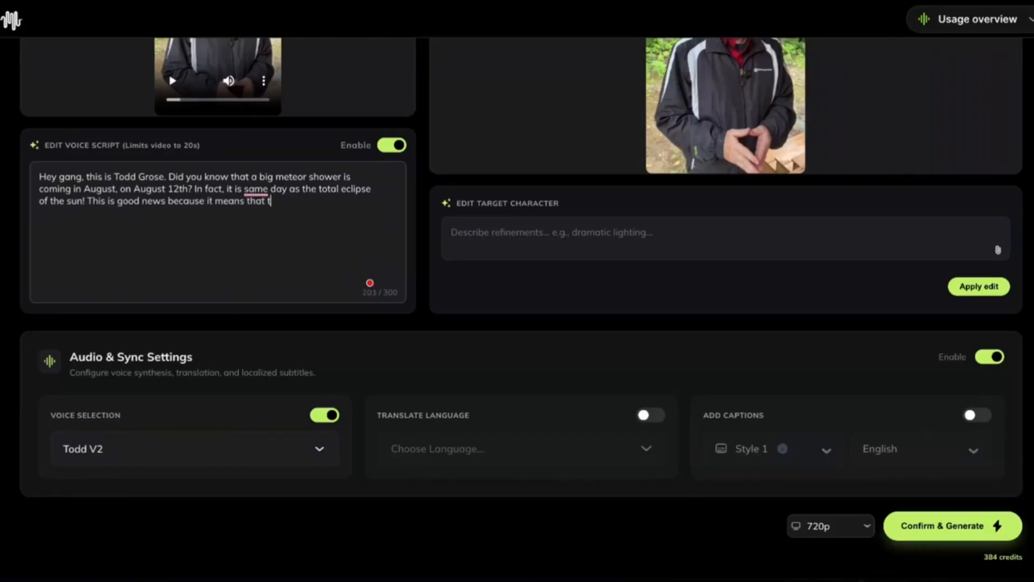
pyautogui.press('BackSpace')
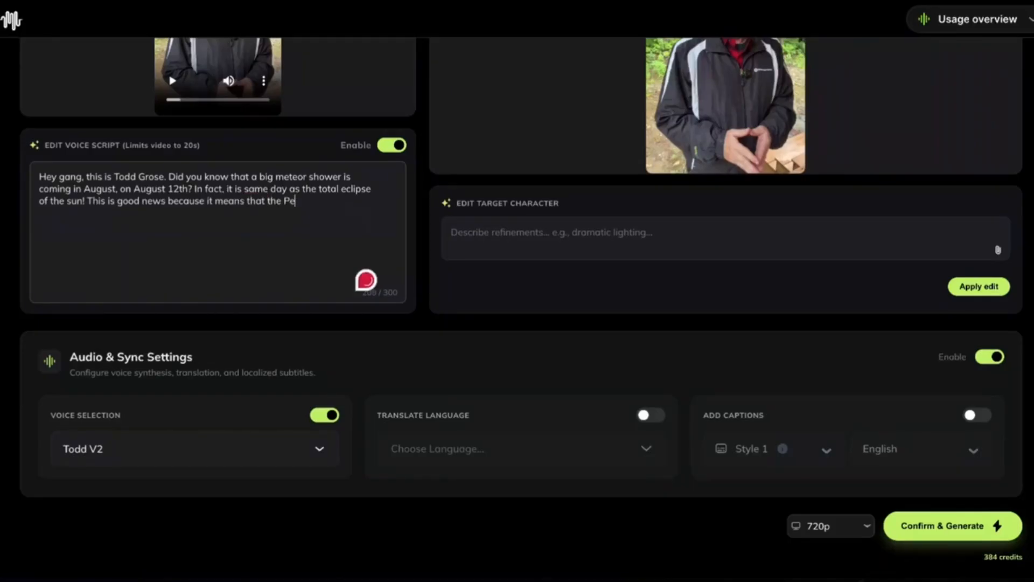
pyautogui.press('BackSpace')
pyautogui.press('BackSpace')
pyautogui.write('meteor')
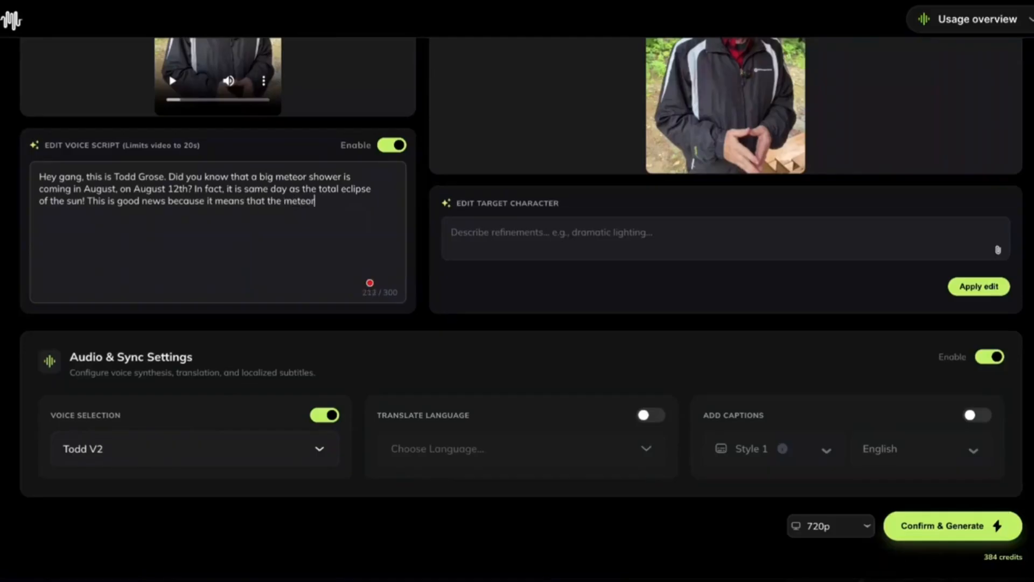
pyautogui.write(' shower will be ')
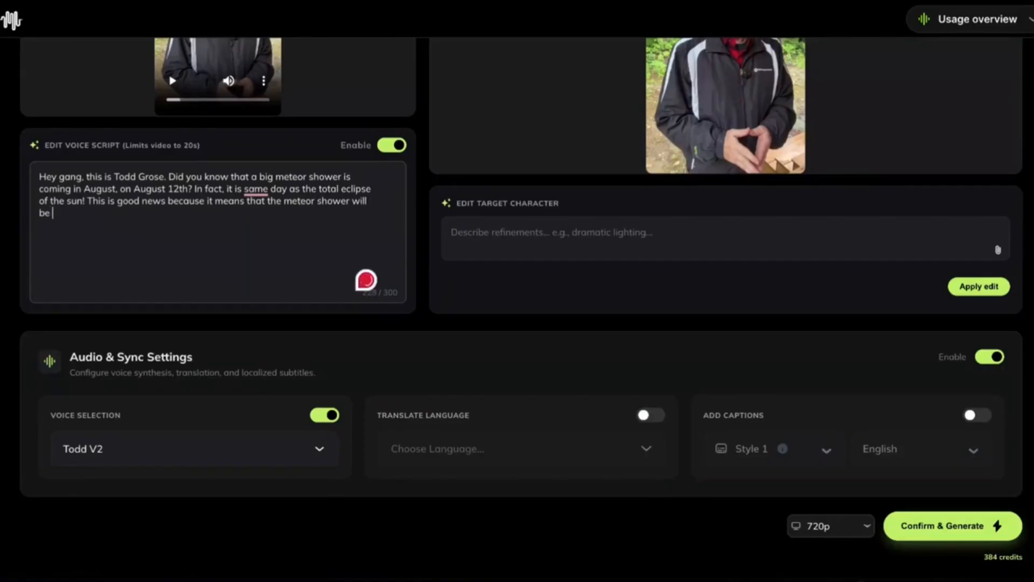
pyautogui.write('seen in very ')
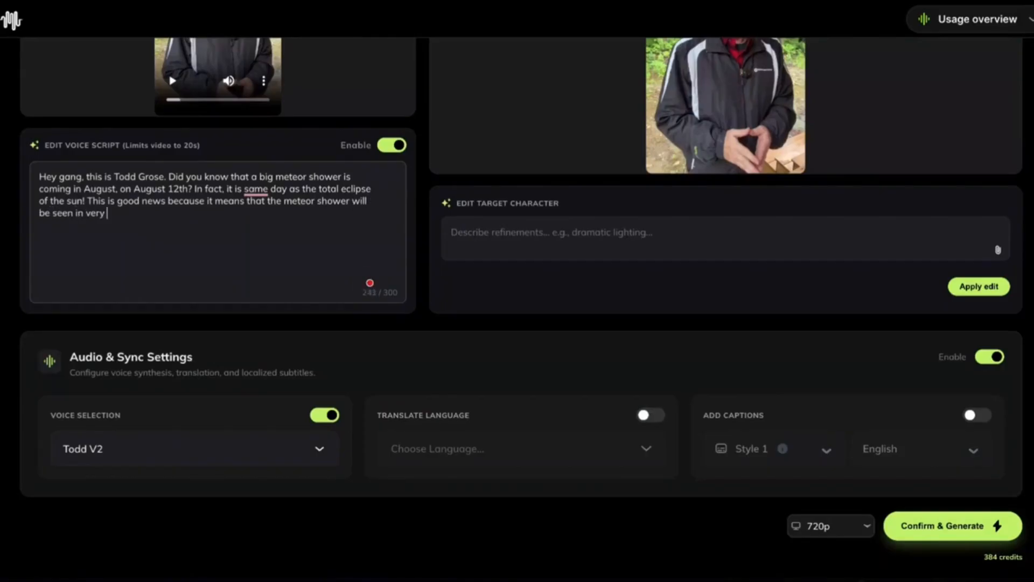
pyautogui.write('dark, moonless skies!')
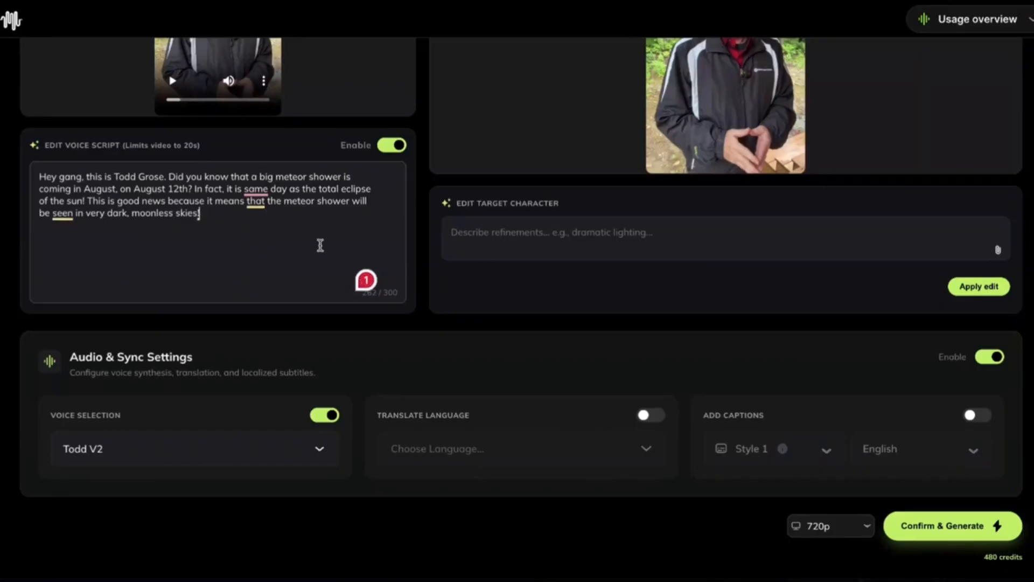
# Step: Review the recast setup and generate the video at 720p with the new script and selected voice
pyautogui.scroll(1, 320, 245)
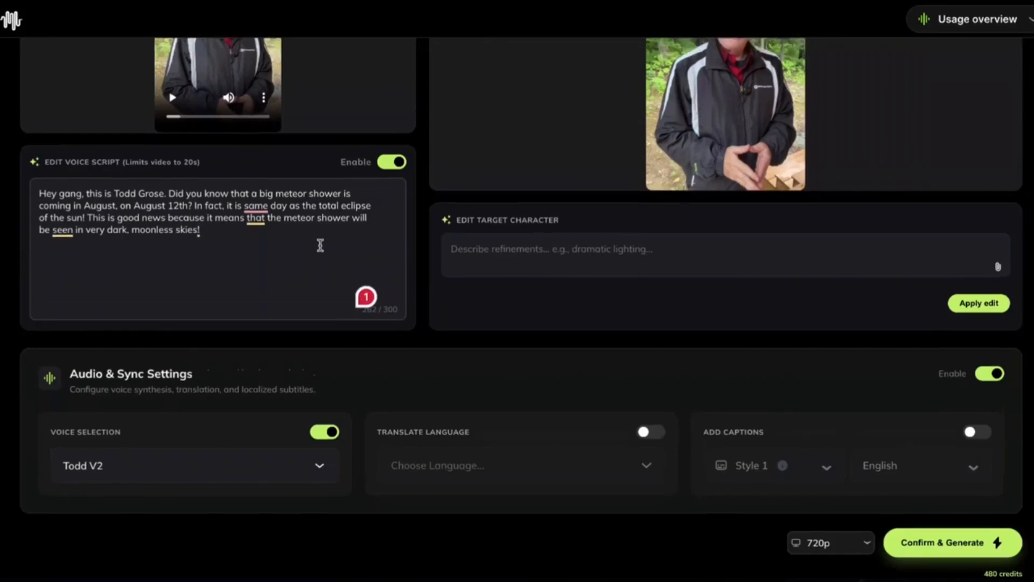
pyautogui.scroll(3, 320, 245)
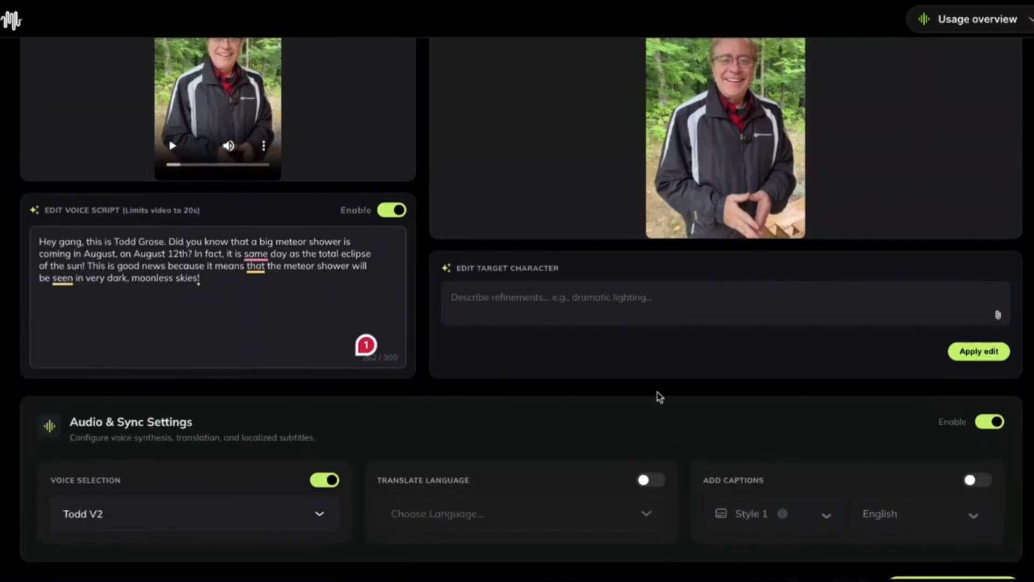
pyautogui.scroll(-1, 660, 397)
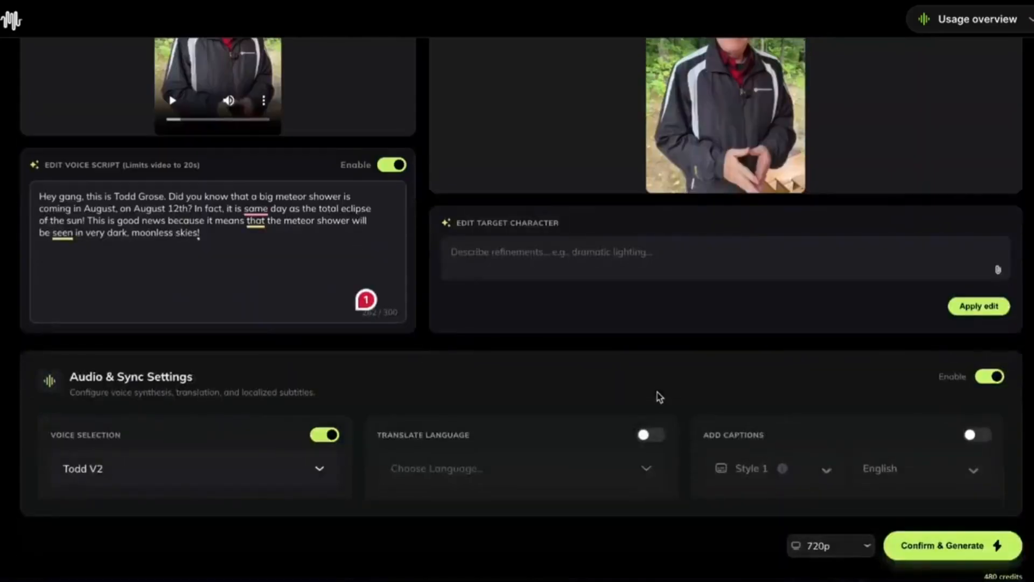
pyautogui.scroll(-1, 659, 397)
pyautogui.click(961, 529)
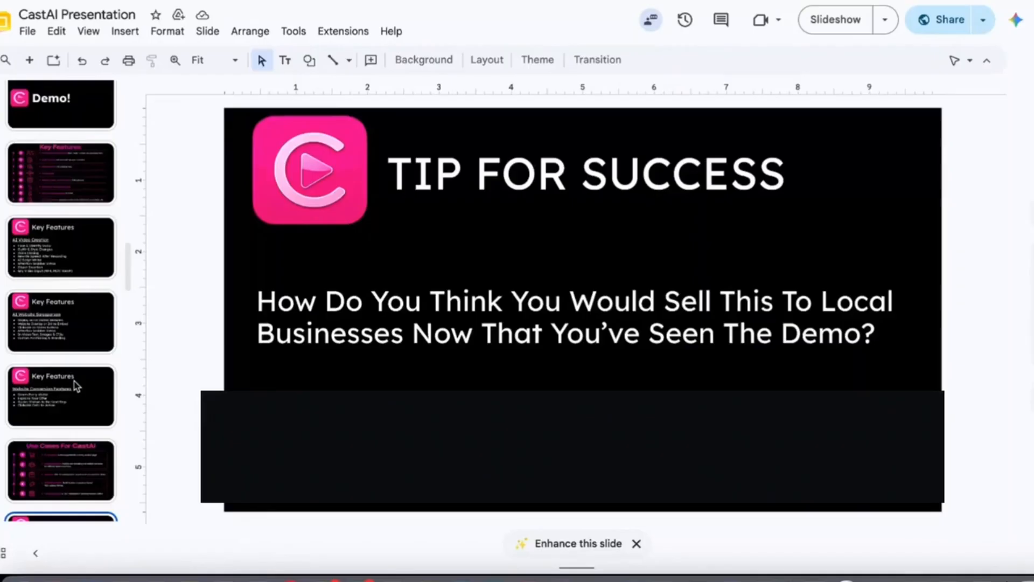
# Step: Switch to the CastAI presentation in Google Slides and show the Front End + Fast Track Bundle pricing slide
pyautogui.scroll(3, 75, 384)
pyautogui.scroll(5, 75, 385)
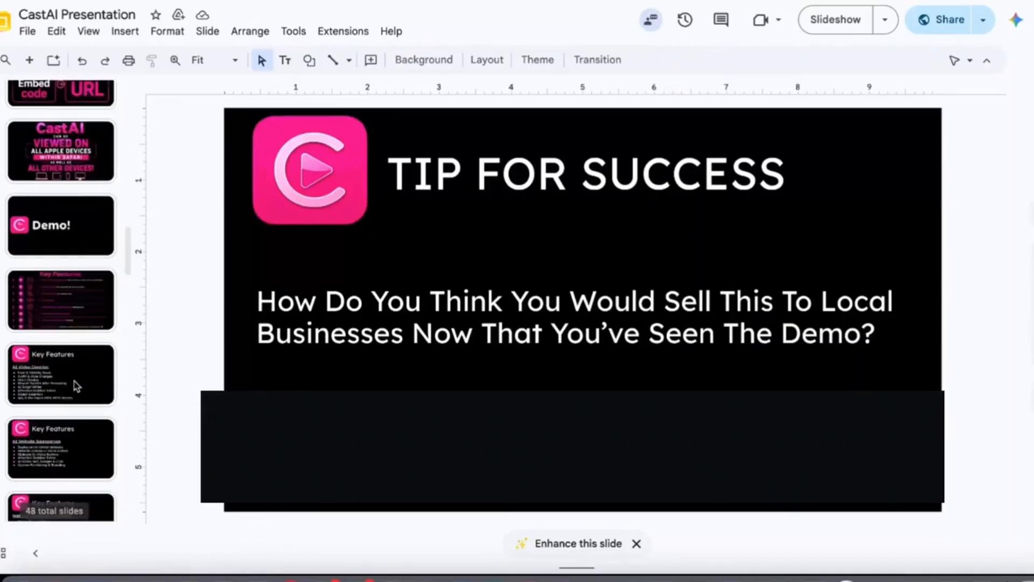
pyautogui.scroll(-6, 77, 385)
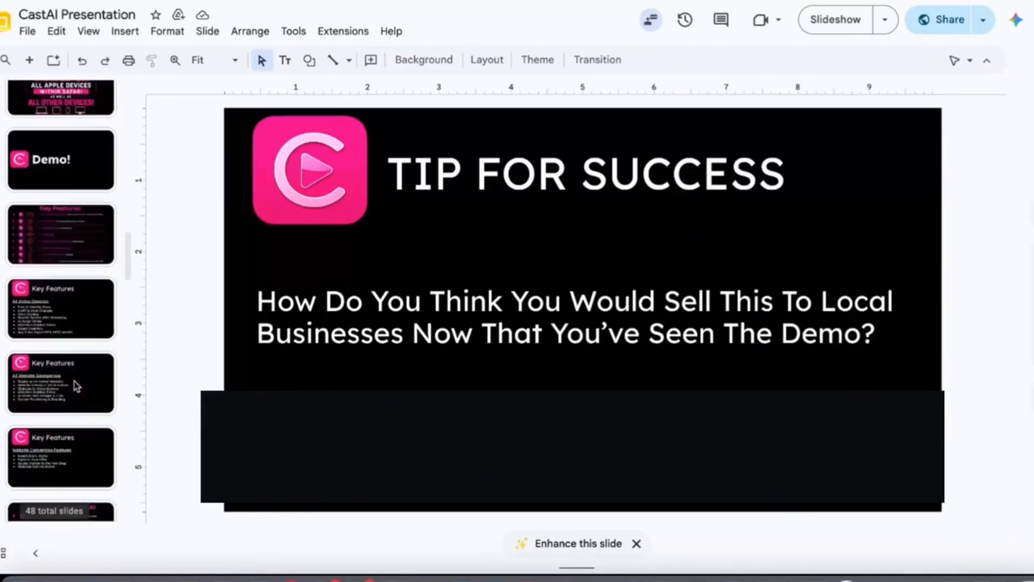
pyautogui.scroll(-2, 76, 386)
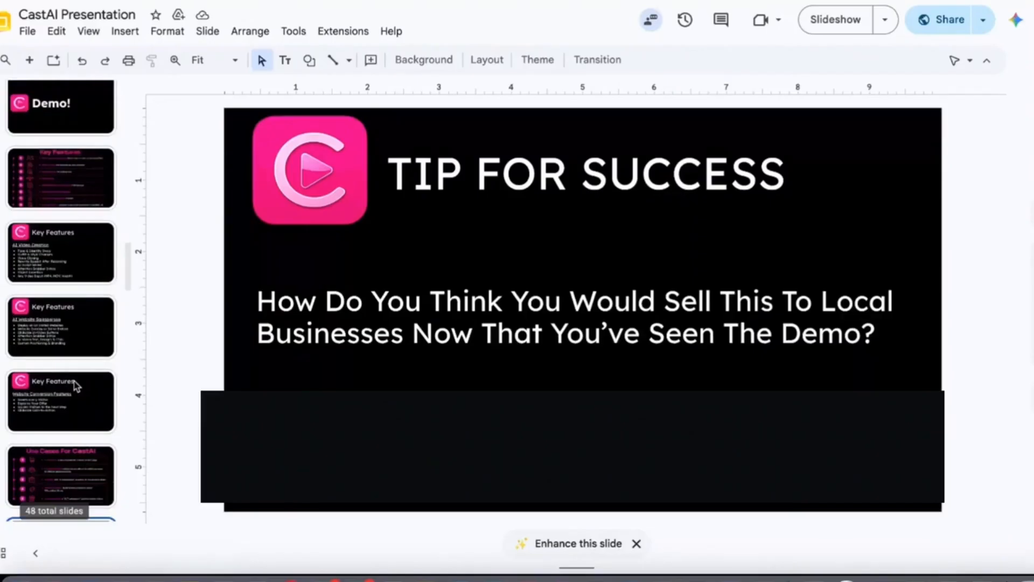
pyautogui.scroll(5, 76, 385)
pyautogui.scroll(-8, 77, 385)
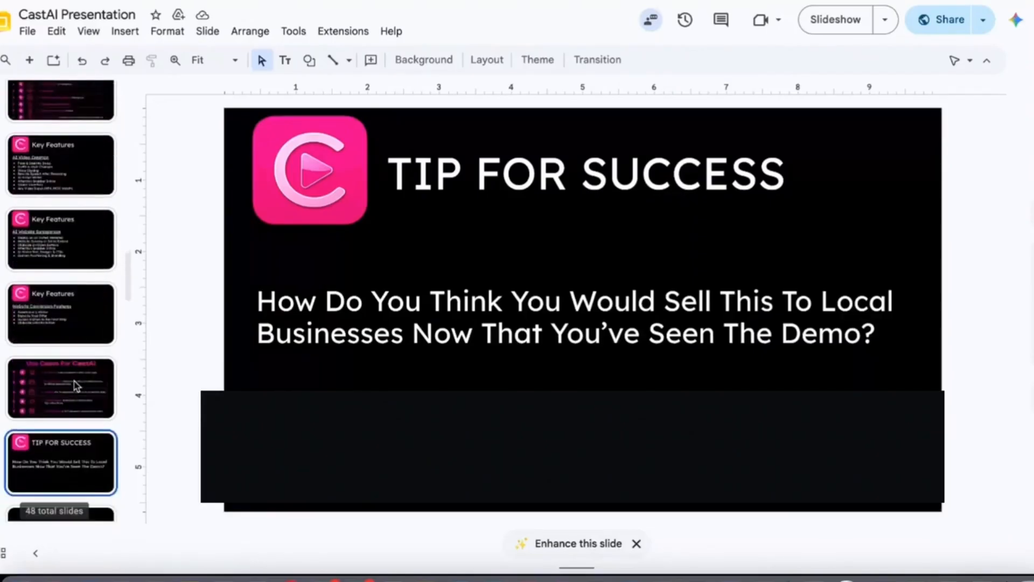
pyautogui.scroll(-8, 76, 386)
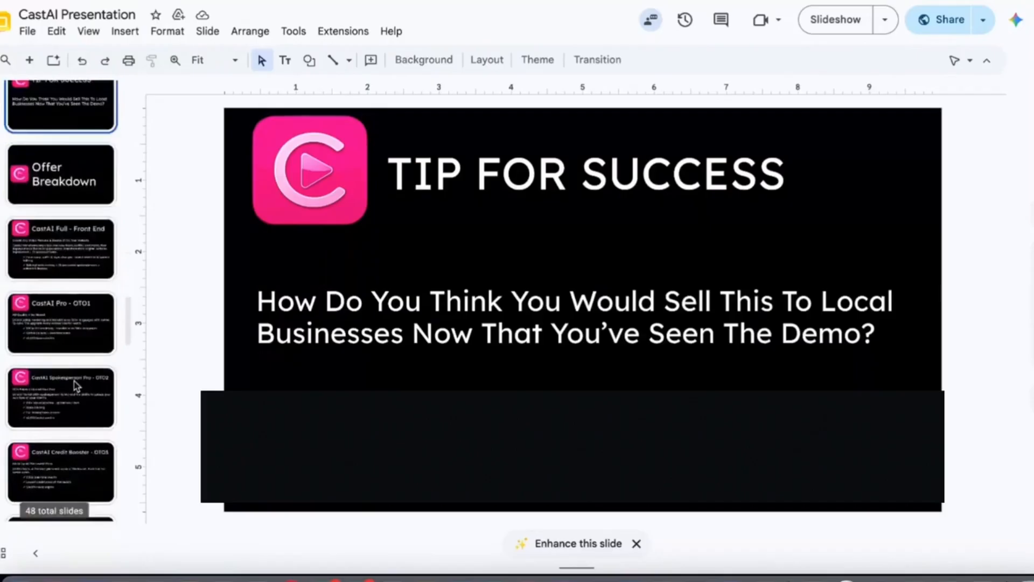
pyautogui.scroll(-10, 76, 385)
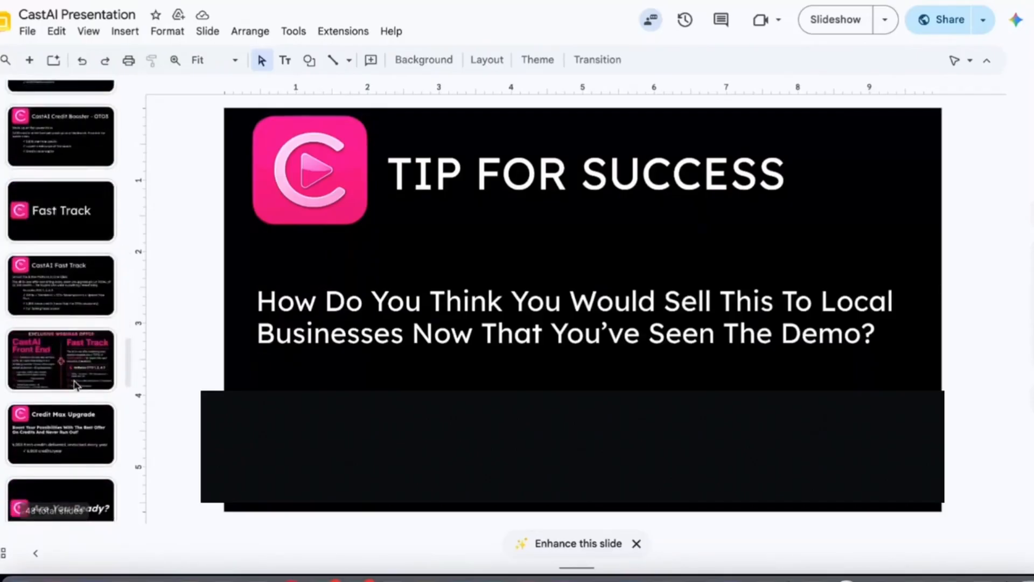
pyautogui.scroll(-4, 75, 384)
pyautogui.click(76, 385)
pyautogui.scroll(1, 75, 385)
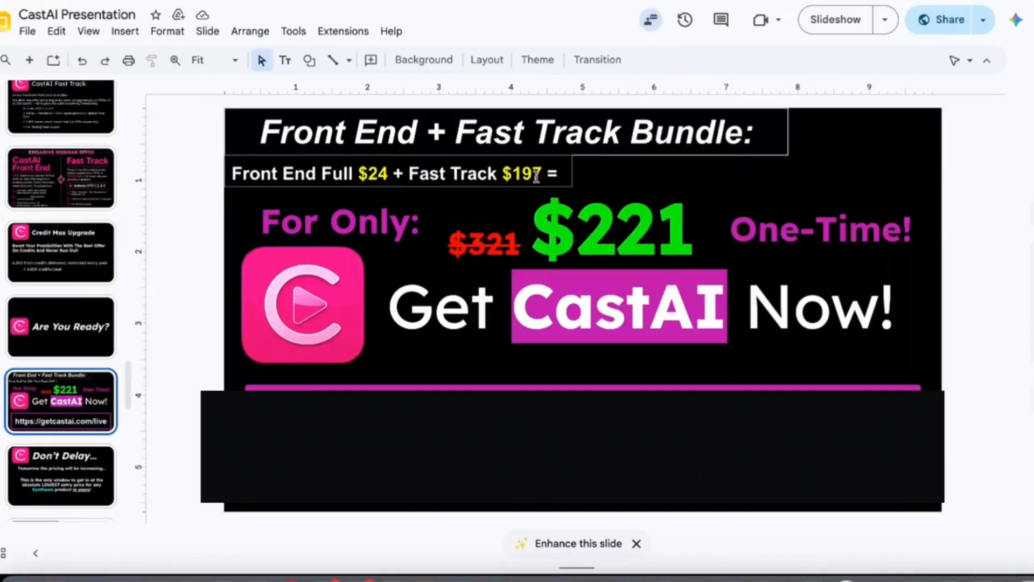
pyautogui.press('Up')
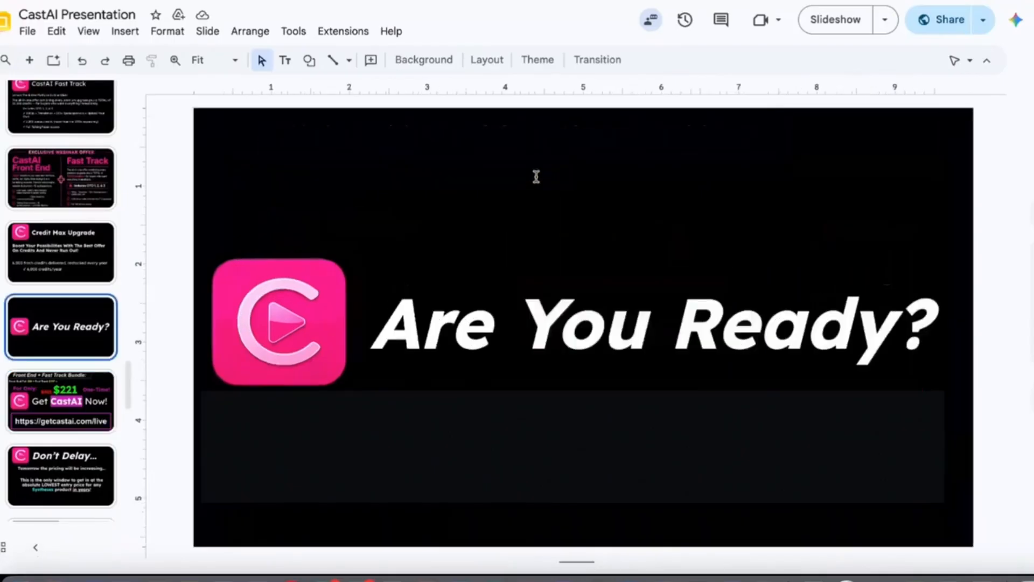
pyautogui.press('Down')
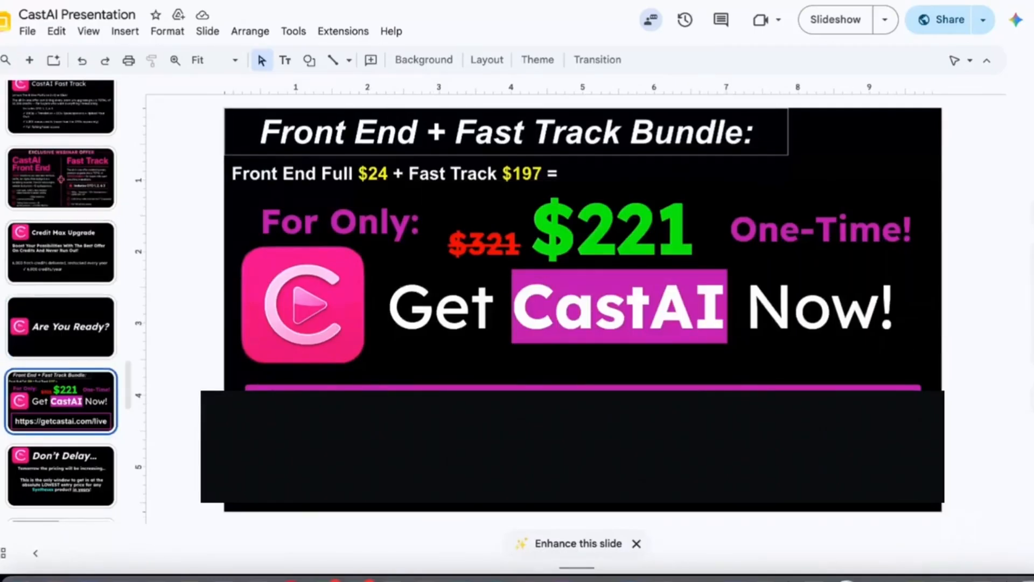
# Step: Switch back to Synthesys, play the finished recast video and download it
pyautogui.moveTo(1033, 1); pyautogui.dragTo(137, 0)
pyautogui.click(944, 70)
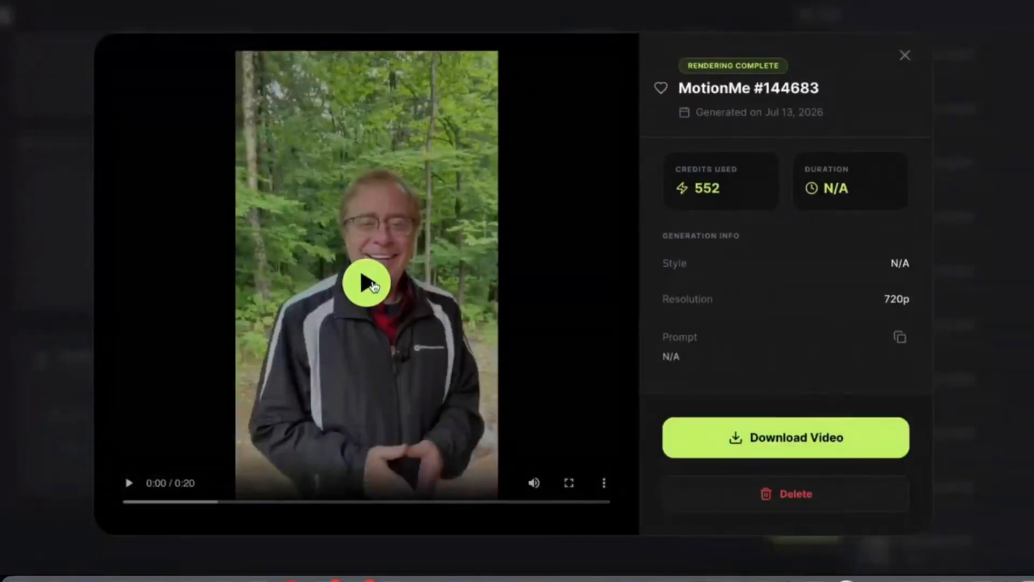
pyautogui.click(371, 282)
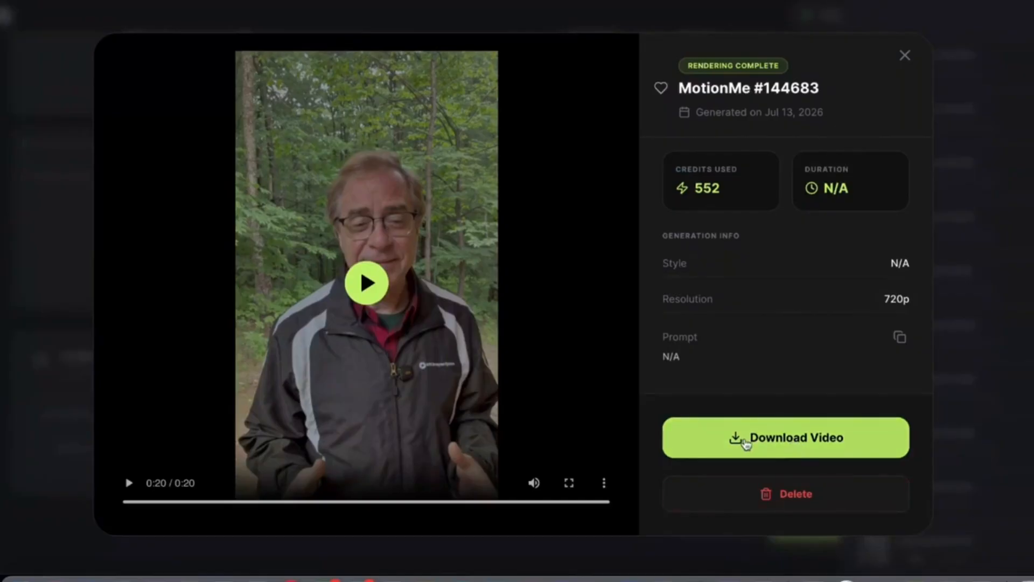
pyautogui.click(746, 444)
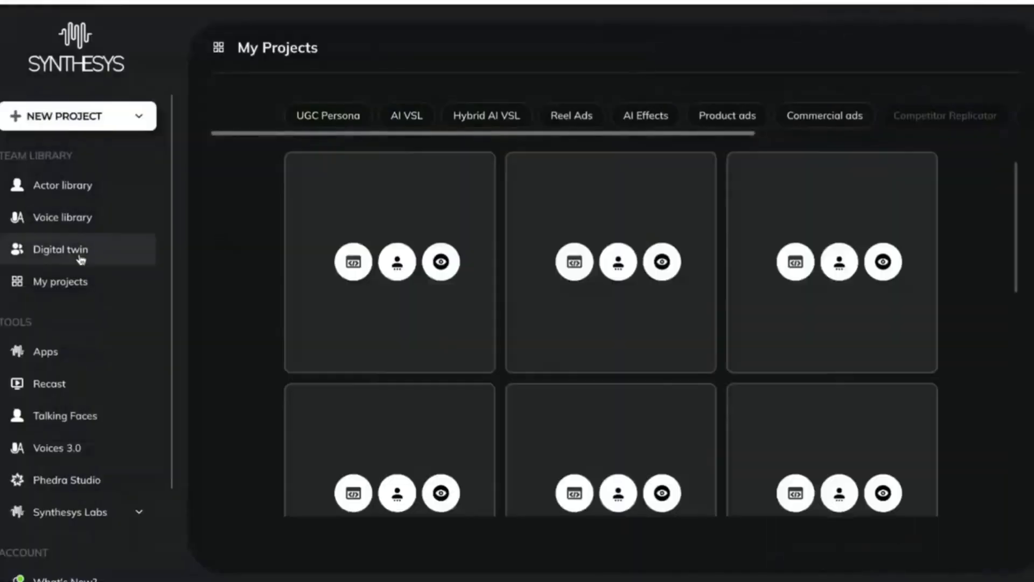
# Step: Open a blank Recast project and enable Edit Voice Script, Audio & Sync Settings and Translate Language
pyautogui.click(49, 386)
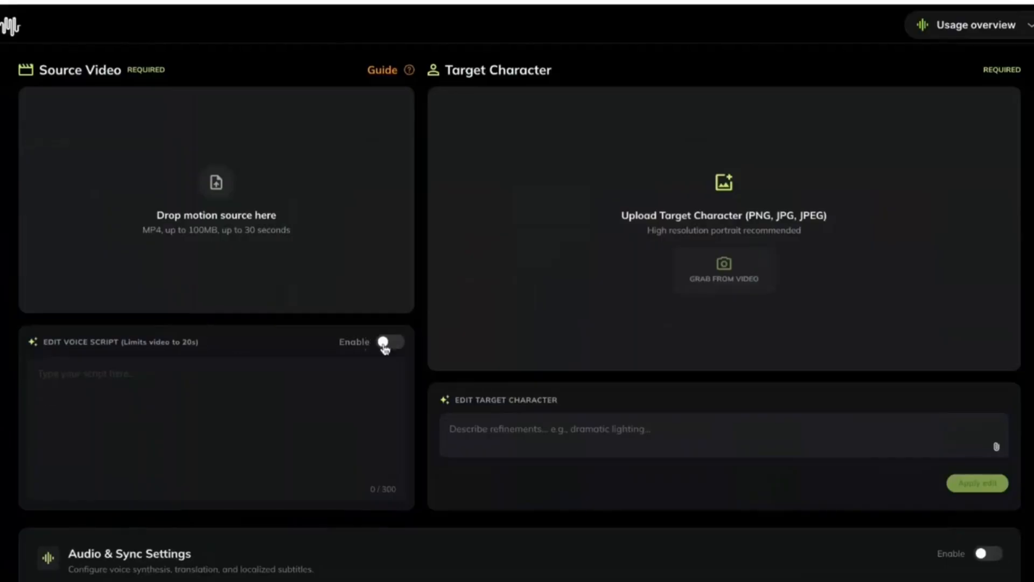
pyautogui.click(391, 342)
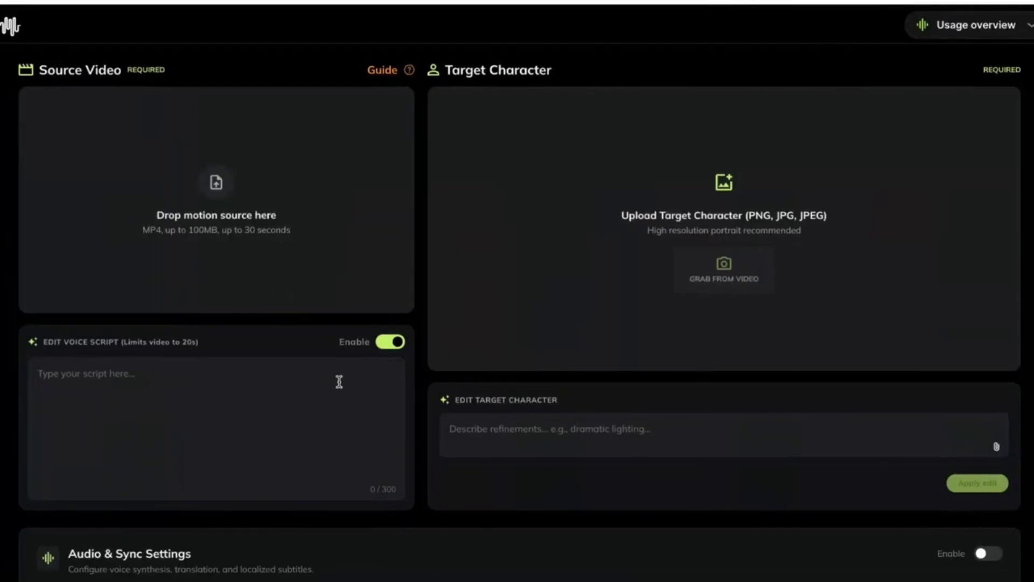
pyautogui.scroll(-2, 339, 381)
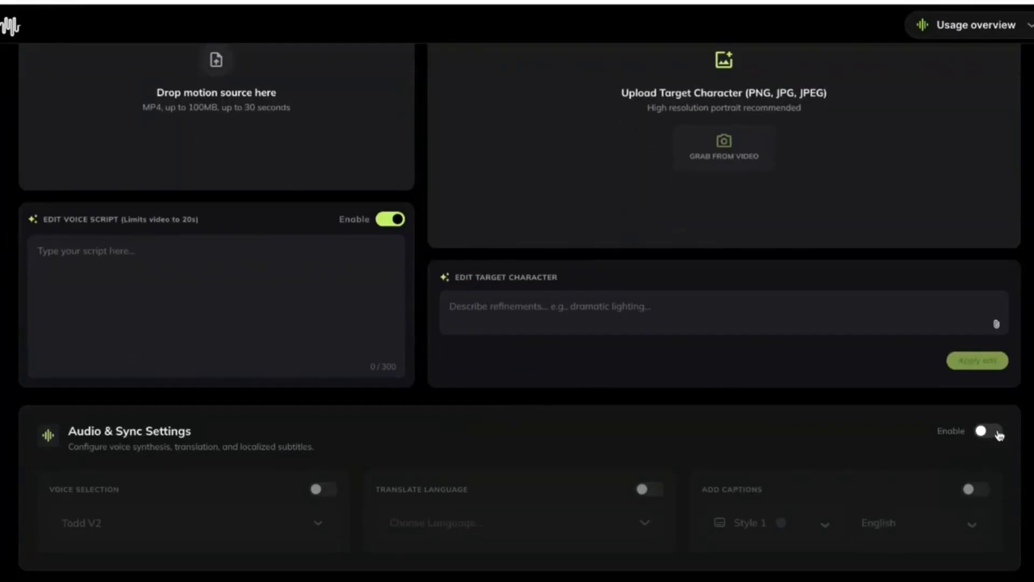
pyautogui.click(999, 434)
pyautogui.scroll(-1, 677, 487)
pyautogui.click(654, 426)
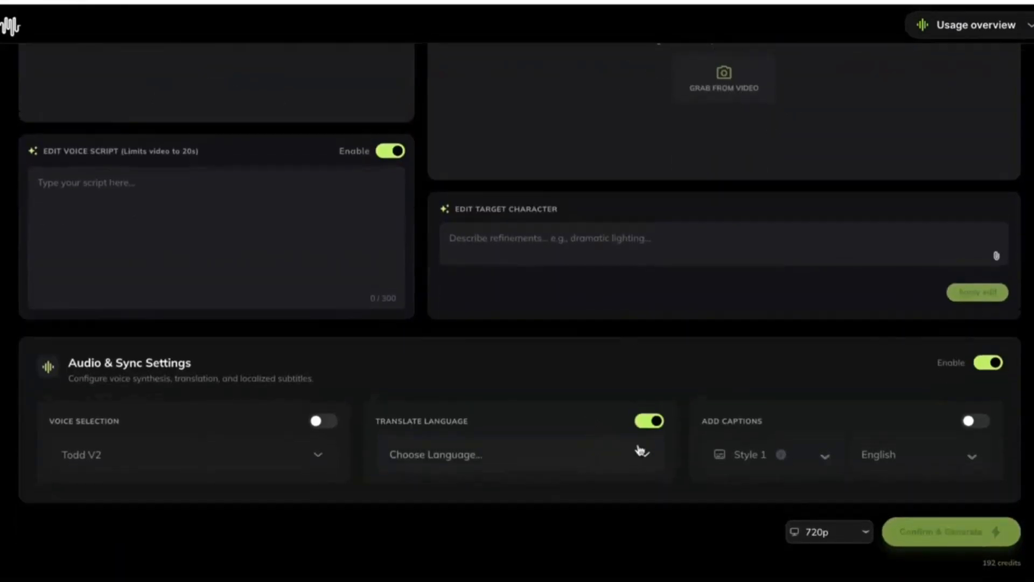
# Step: Look through the list of languages available for translating the recast's voice
pyautogui.click(647, 457)
pyautogui.scroll(-2, 578, 492)
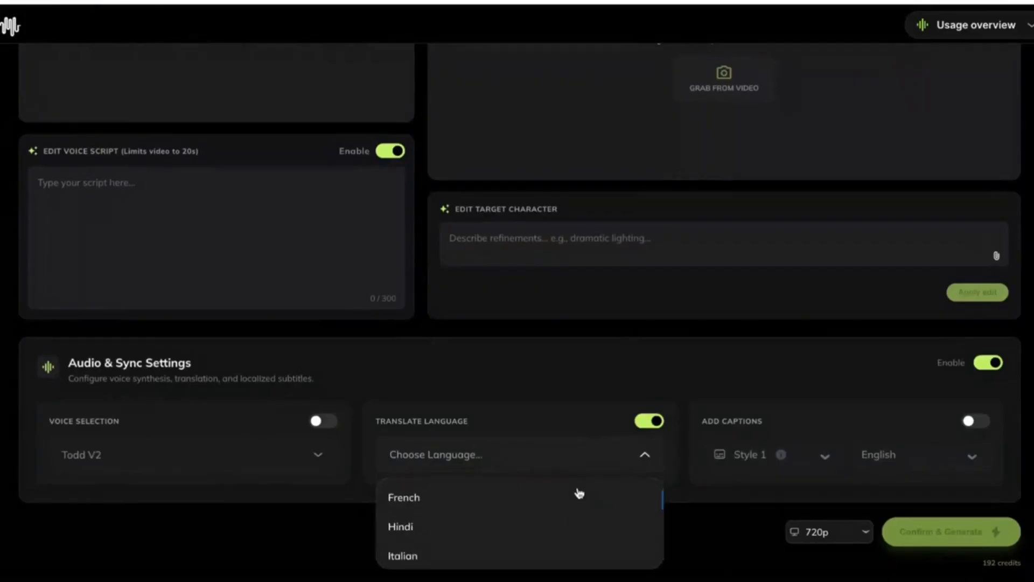
pyautogui.scroll(-1, 579, 493)
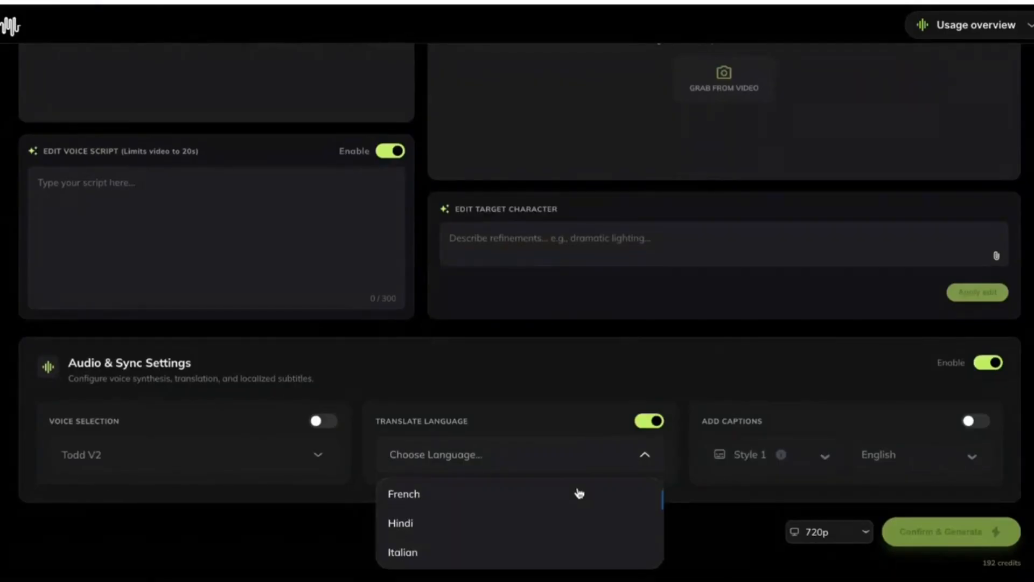
pyautogui.scroll(-3, 579, 493)
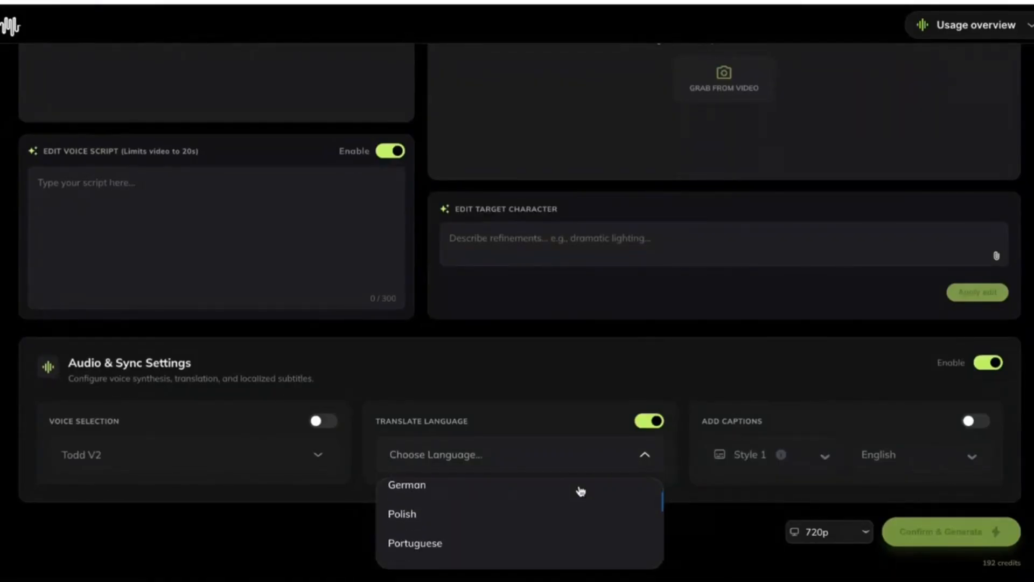
pyautogui.scroll(-3, 580, 490)
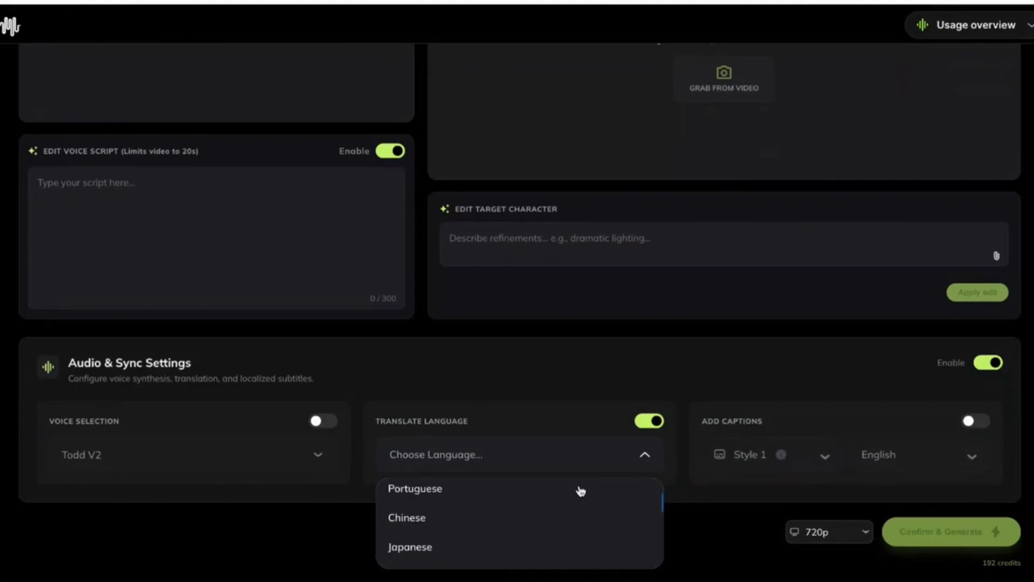
pyautogui.scroll(-1, 580, 491)
pyautogui.scroll(-2, 580, 490)
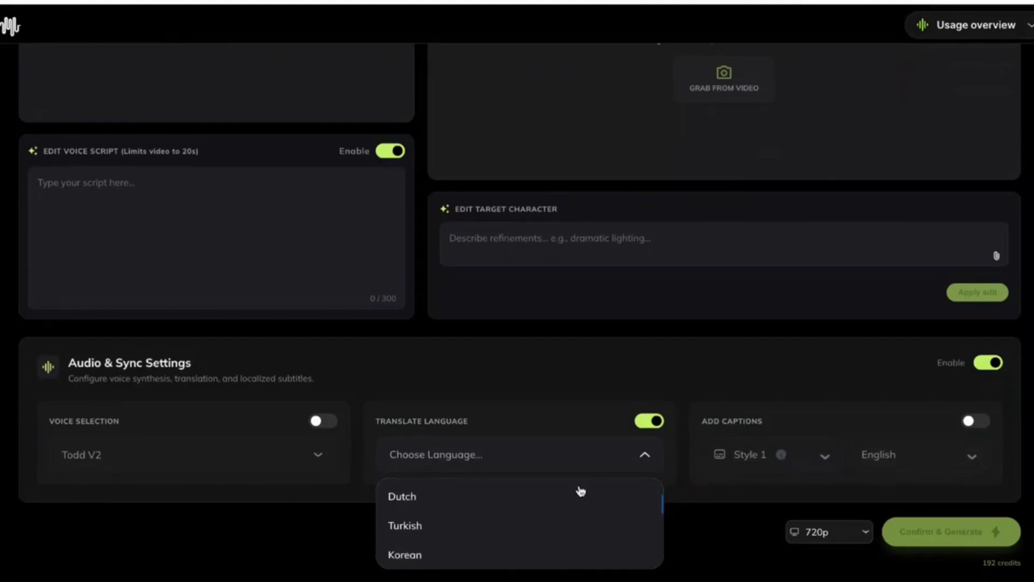
pyautogui.scroll(-2, 580, 491)
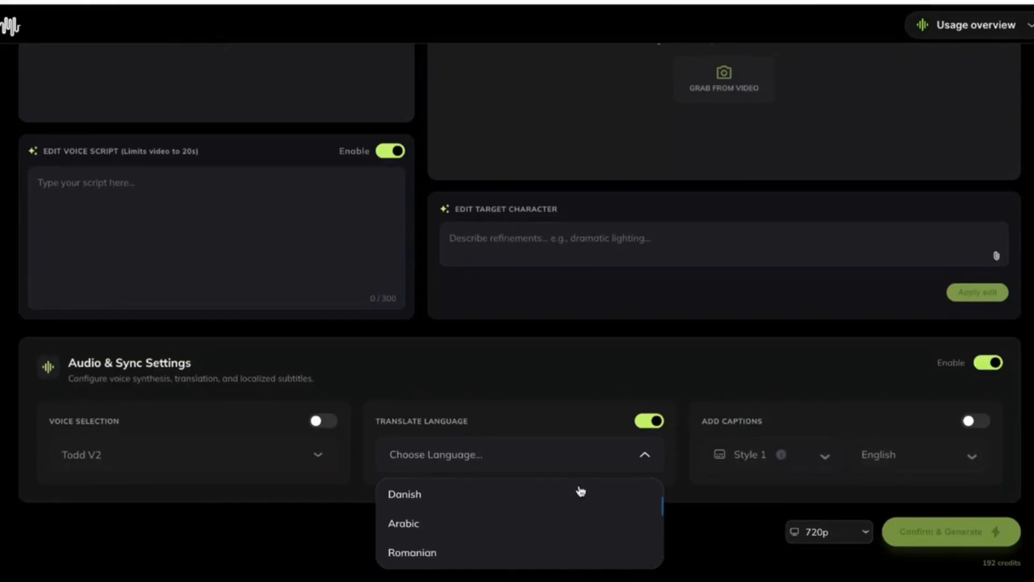
pyautogui.scroll(-1, 580, 490)
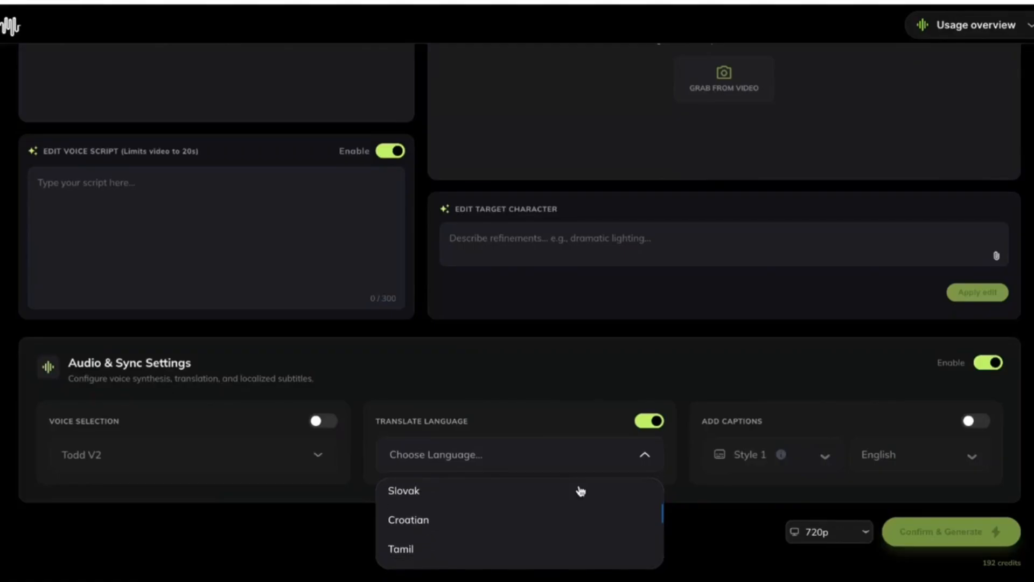
pyautogui.scroll(-2, 581, 491)
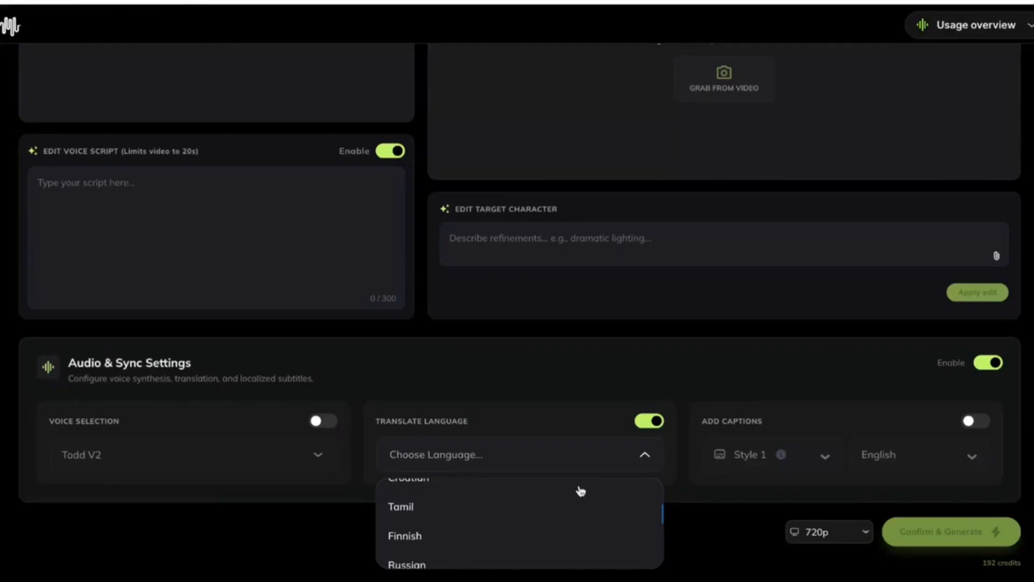
# Step: Examine the rest of the Translate Language options, from Russian and Afrikaans through to Vietnamese and Welsh
pyautogui.scroll(-4, 580, 490)
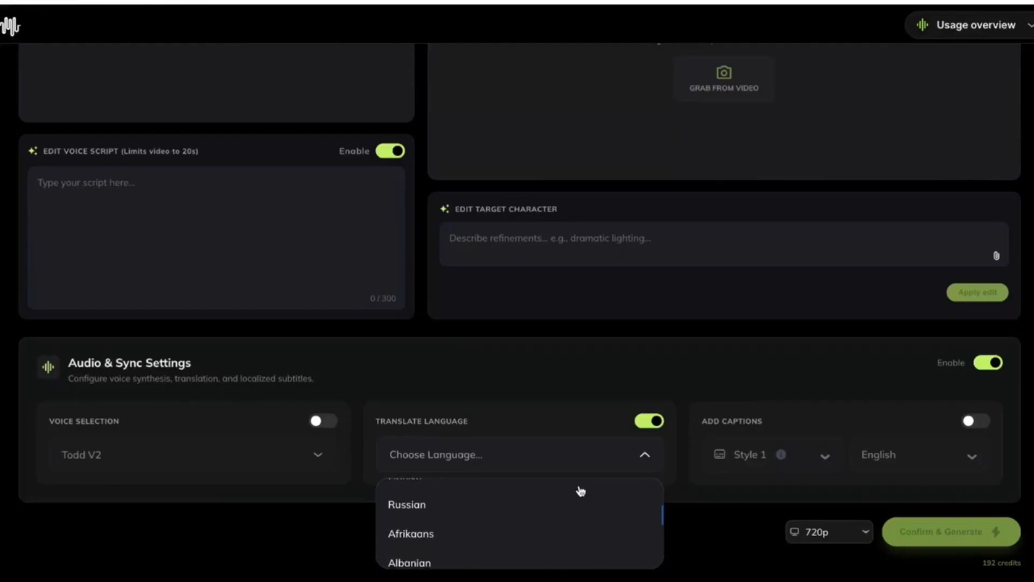
pyautogui.scroll(-1, 580, 490)
pyautogui.scroll(-2, 580, 490)
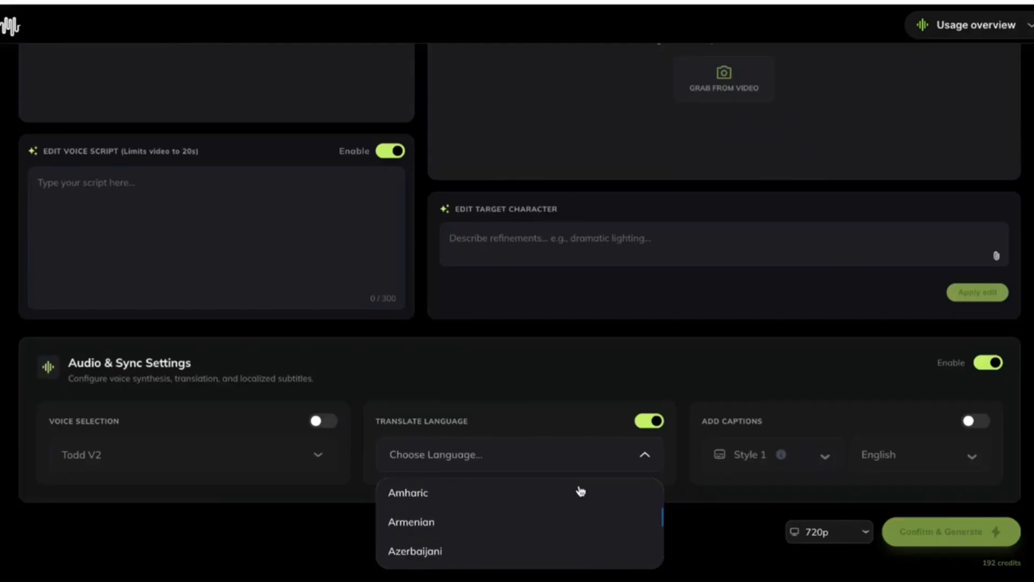
pyautogui.scroll(-1, 580, 490)
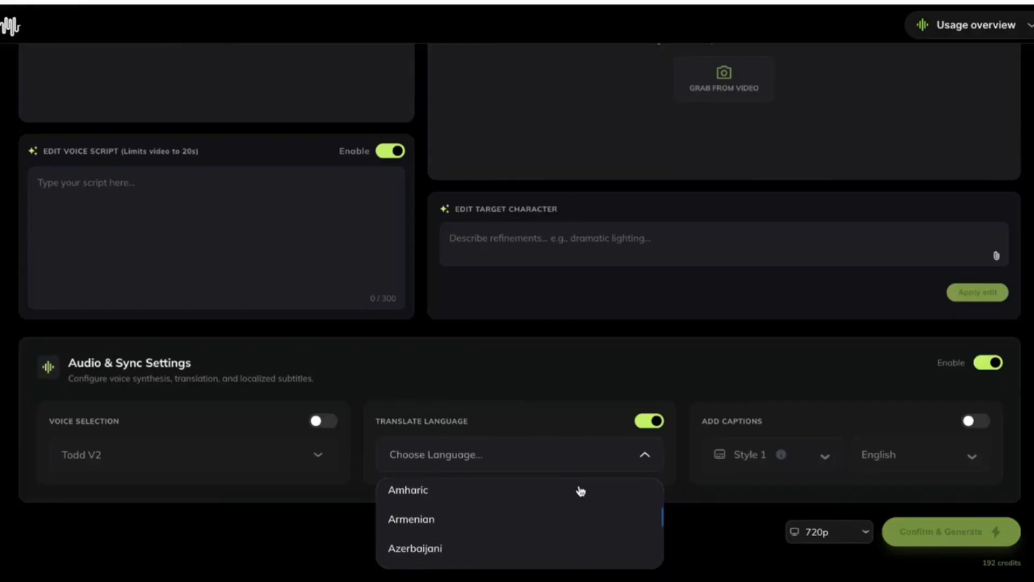
pyautogui.scroll(-1, 580, 490)
pyautogui.scroll(-1, 580, 490)
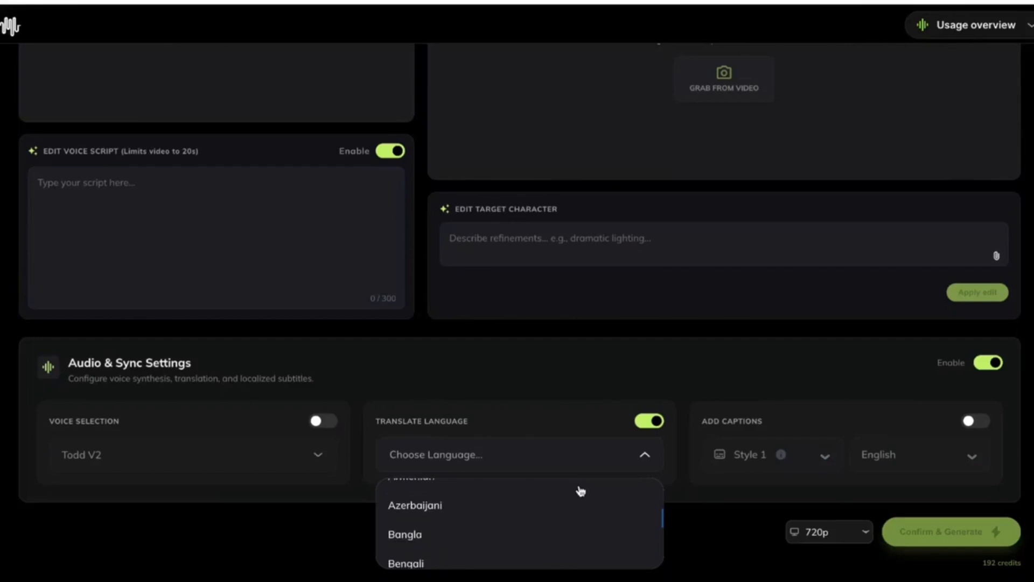
pyautogui.scroll(-1, 580, 490)
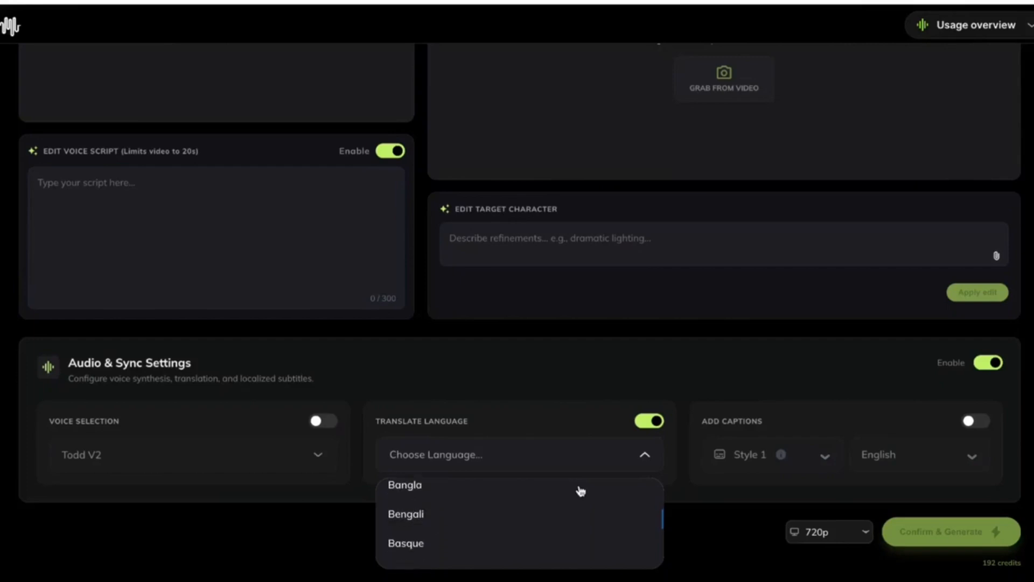
pyautogui.scroll(-1, 580, 490)
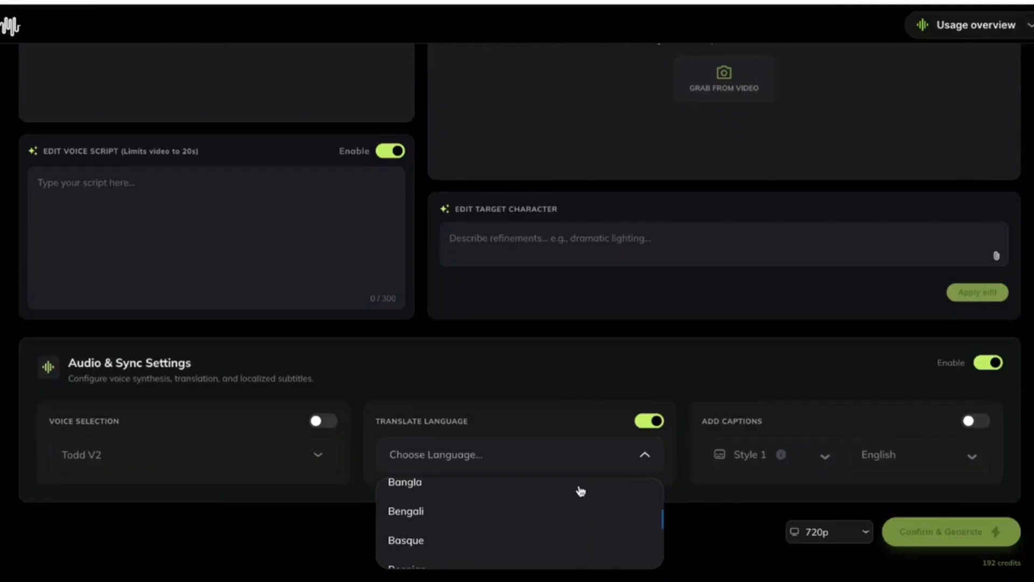
pyautogui.scroll(1, 581, 490)
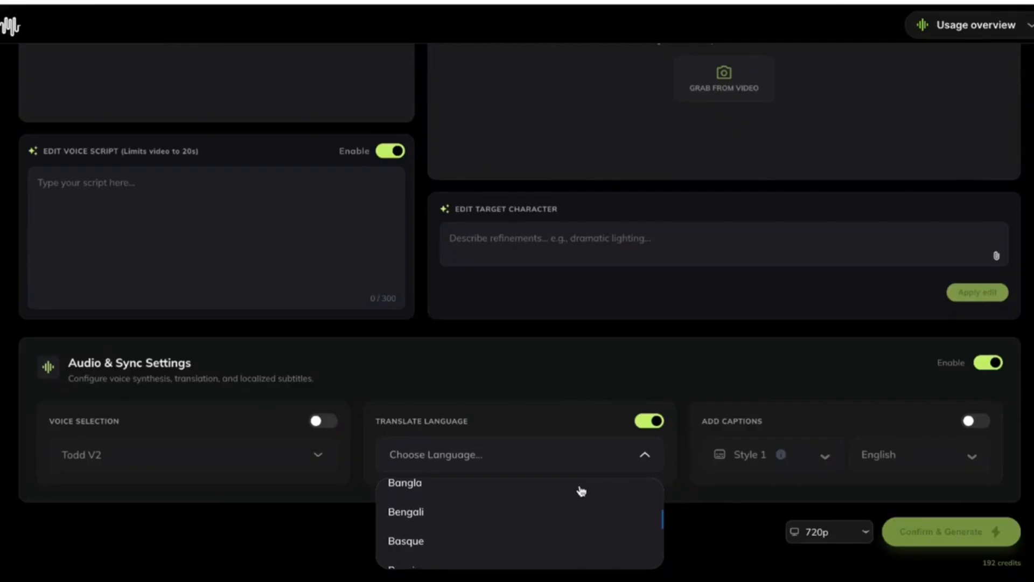
pyautogui.scroll(-1, 581, 490)
pyautogui.scroll(-1, 580, 490)
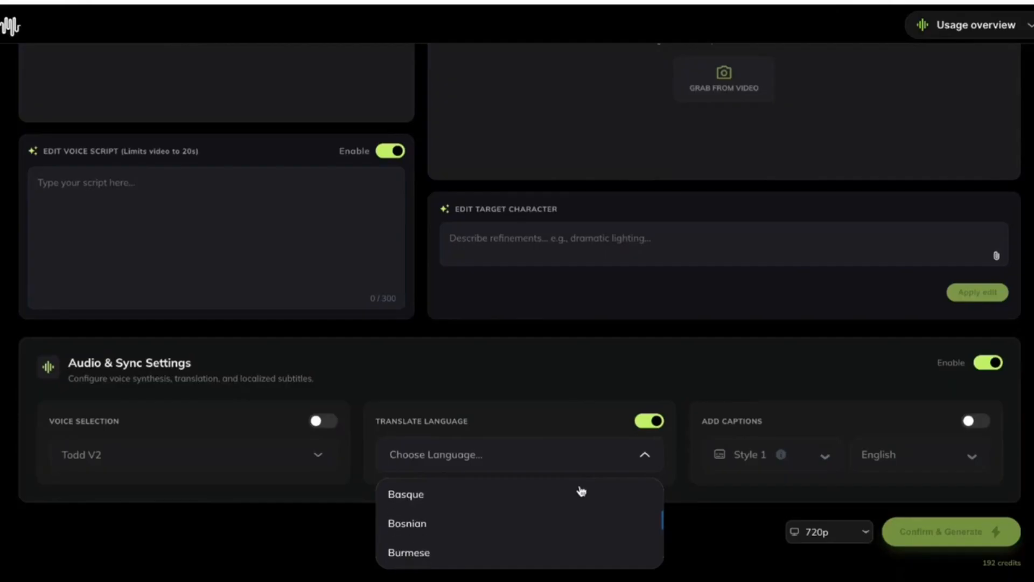
pyautogui.scroll(-3, 581, 490)
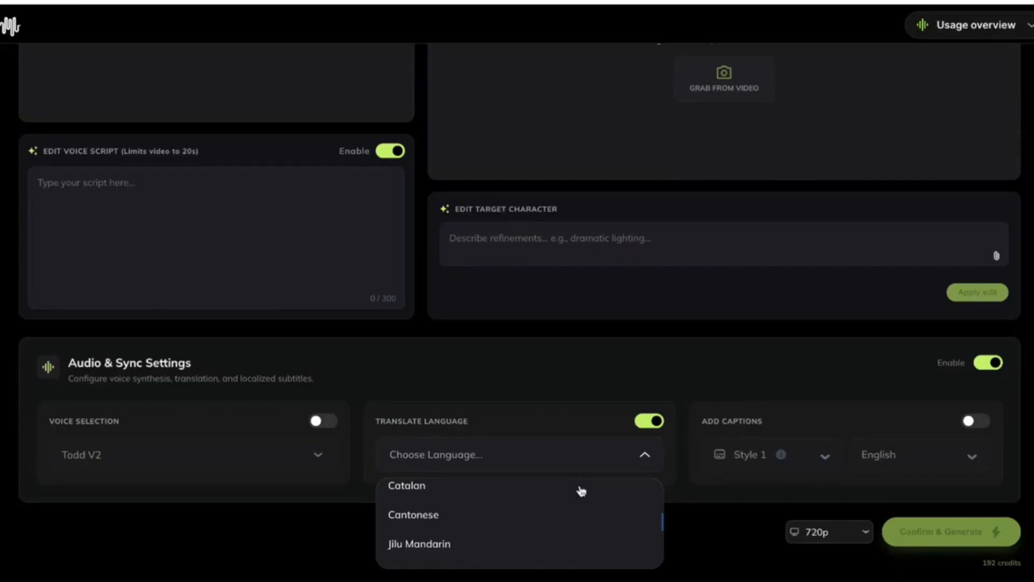
pyautogui.scroll(-1, 581, 490)
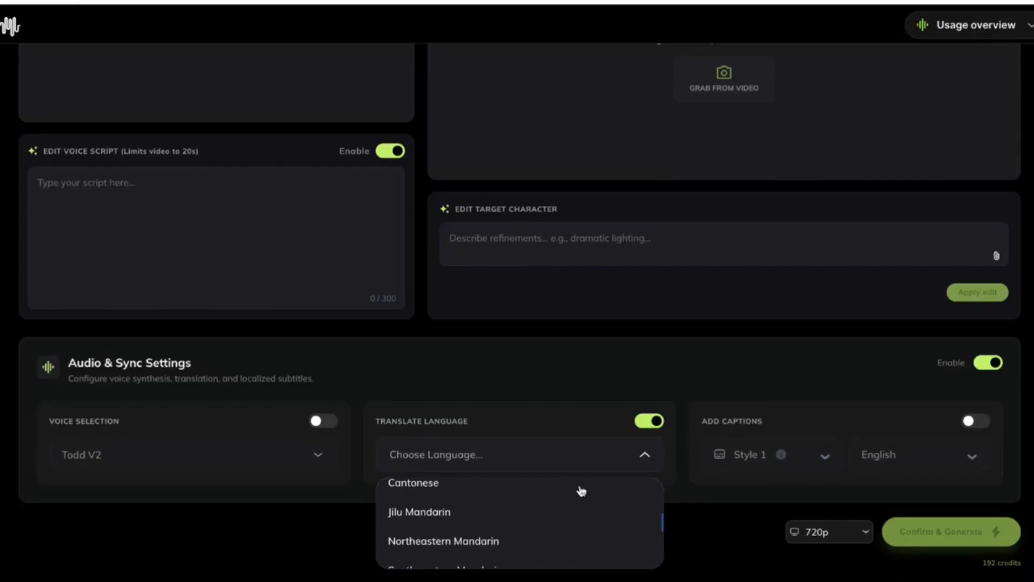
pyautogui.scroll(-1, 581, 490)
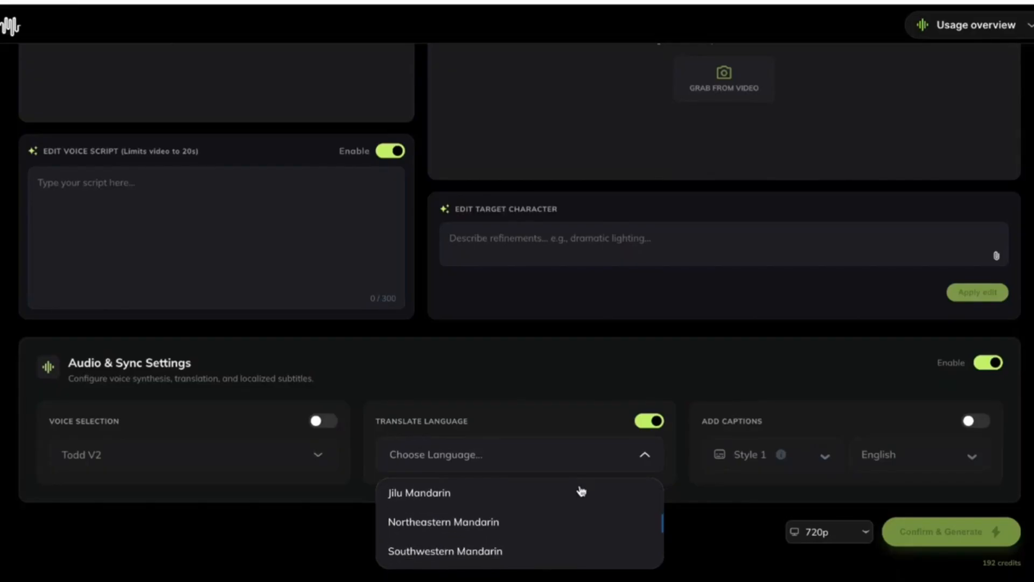
pyautogui.scroll(-1, 580, 491)
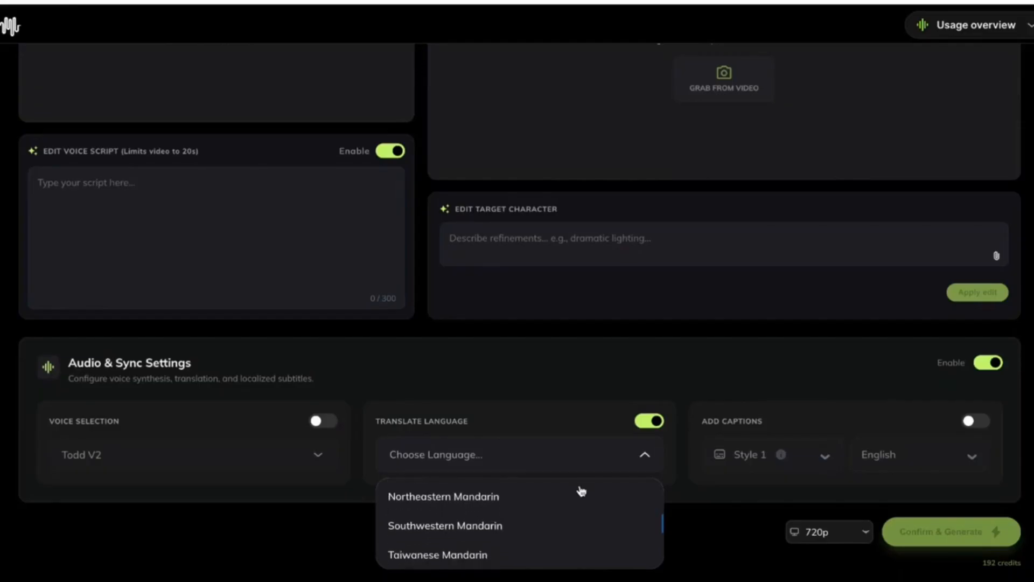
pyautogui.scroll(-1, 581, 491)
pyautogui.scroll(-3, 580, 490)
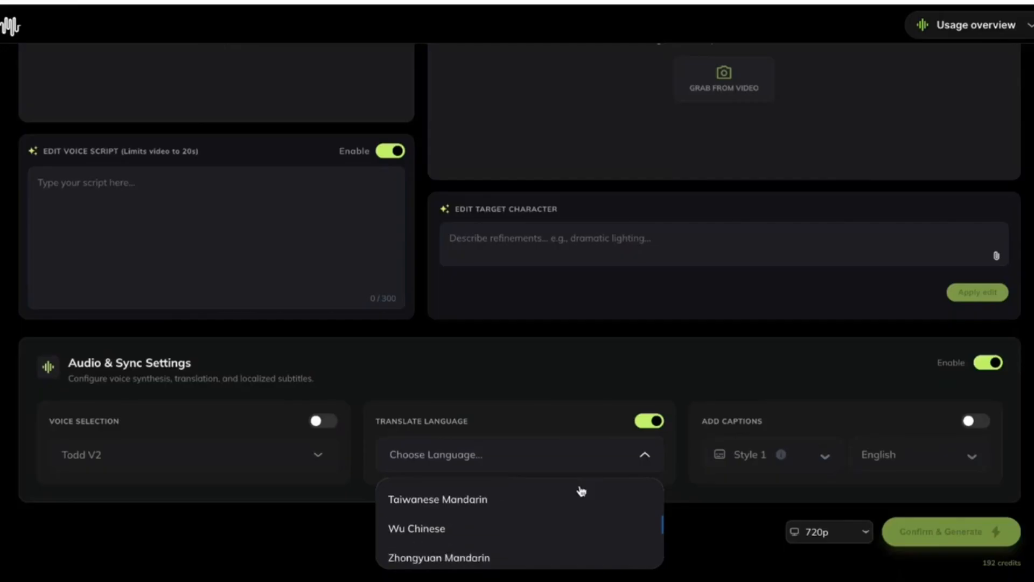
pyautogui.scroll(-1, 580, 490)
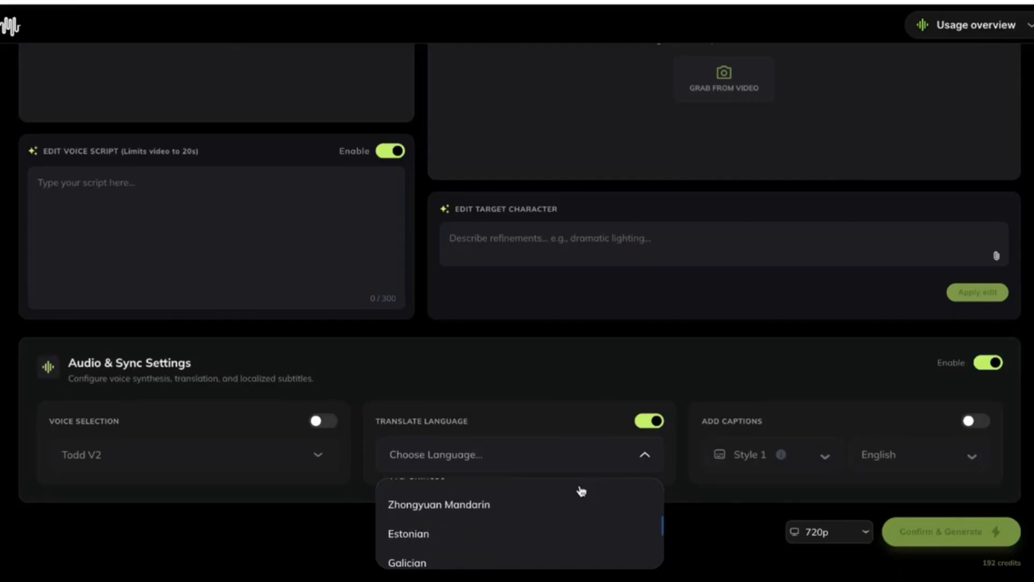
pyautogui.scroll(-2, 580, 490)
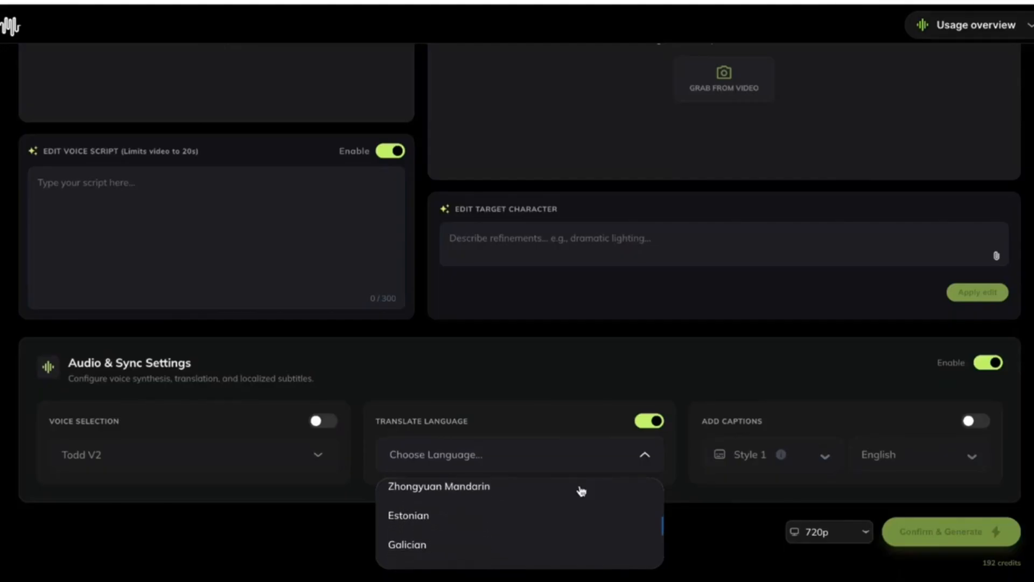
pyautogui.scroll(-1, 581, 490)
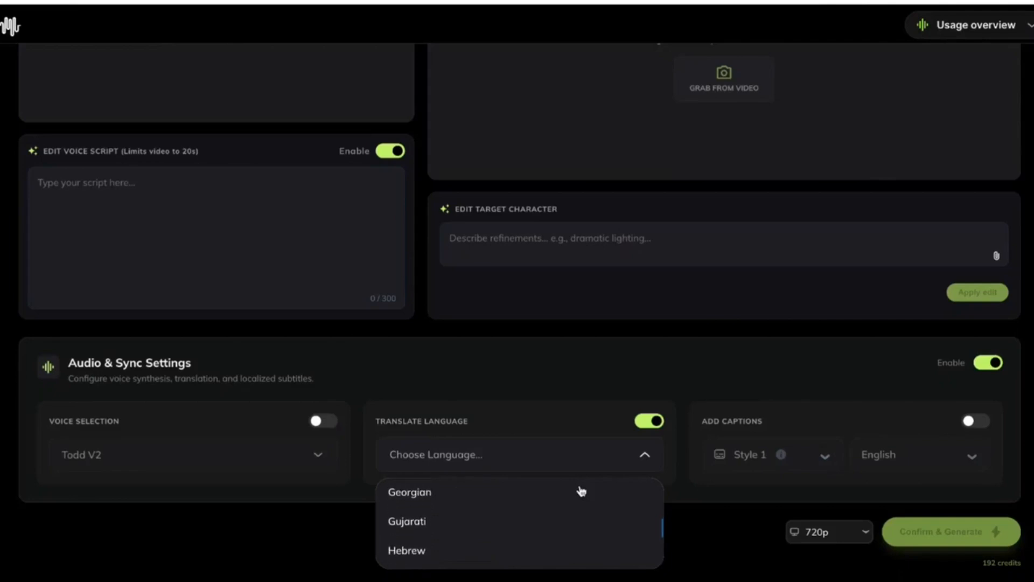
pyautogui.scroll(-1, 580, 490)
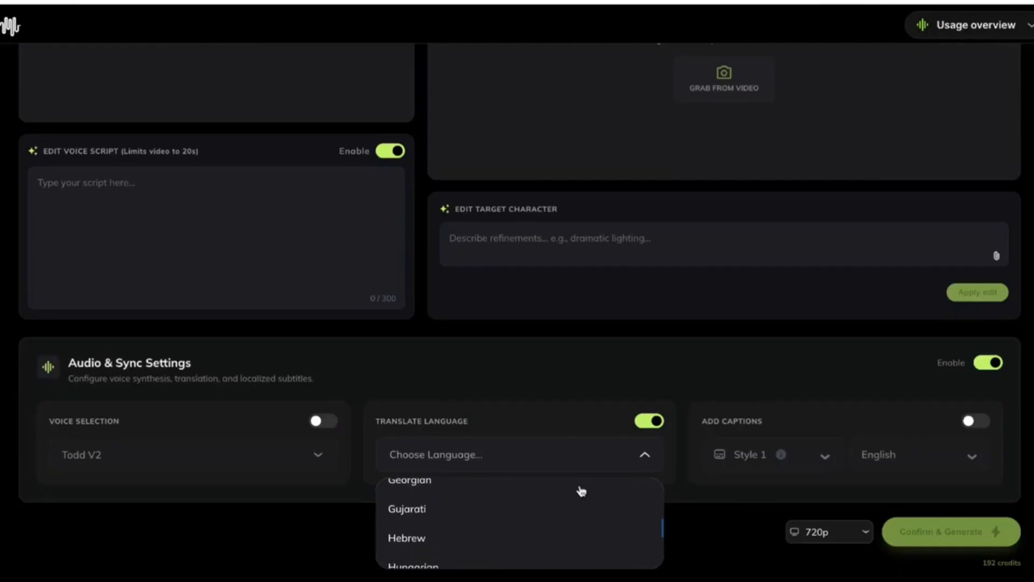
pyautogui.scroll(-1, 580, 490)
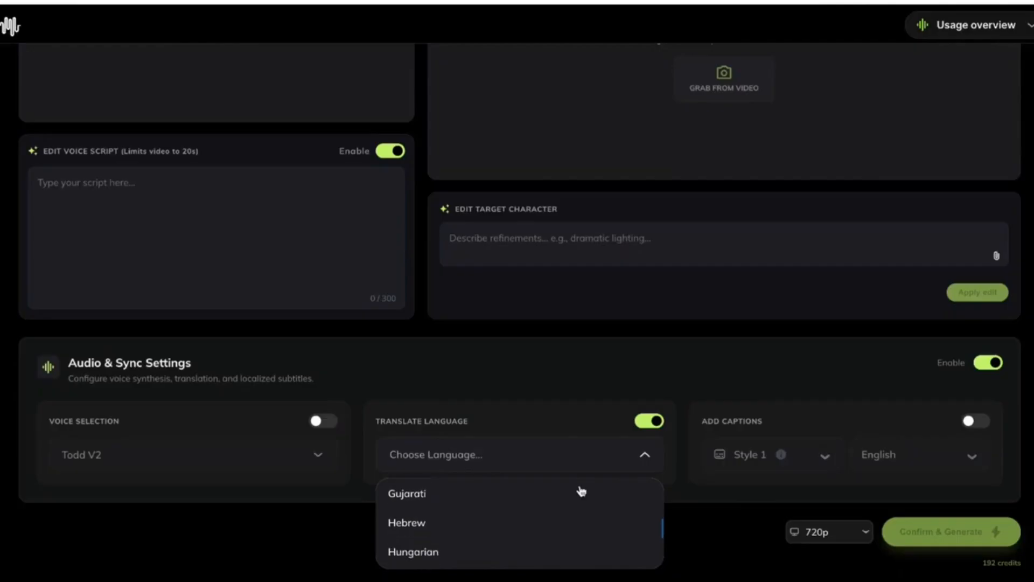
pyautogui.scroll(-2, 581, 490)
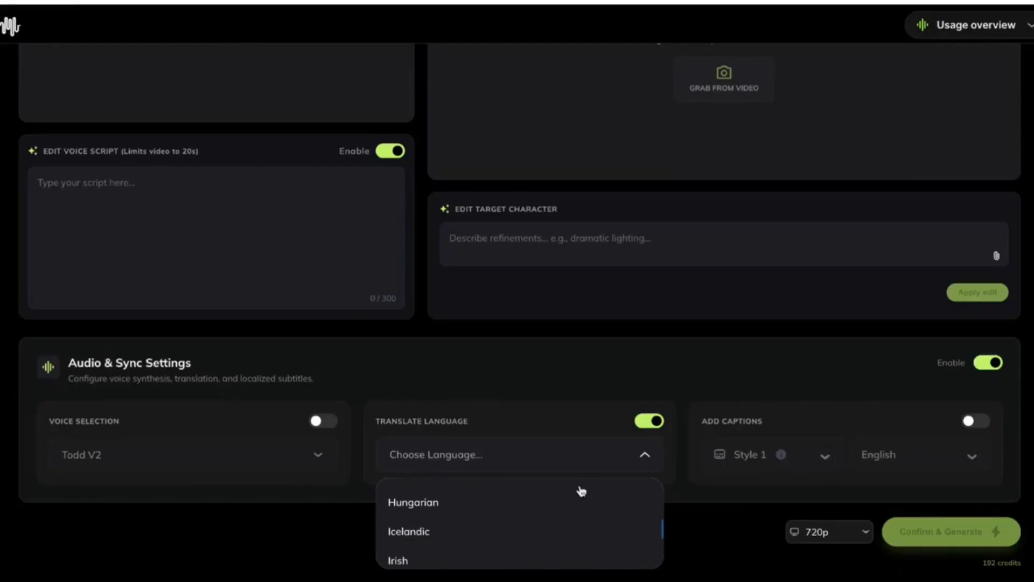
pyautogui.scroll(-3, 581, 490)
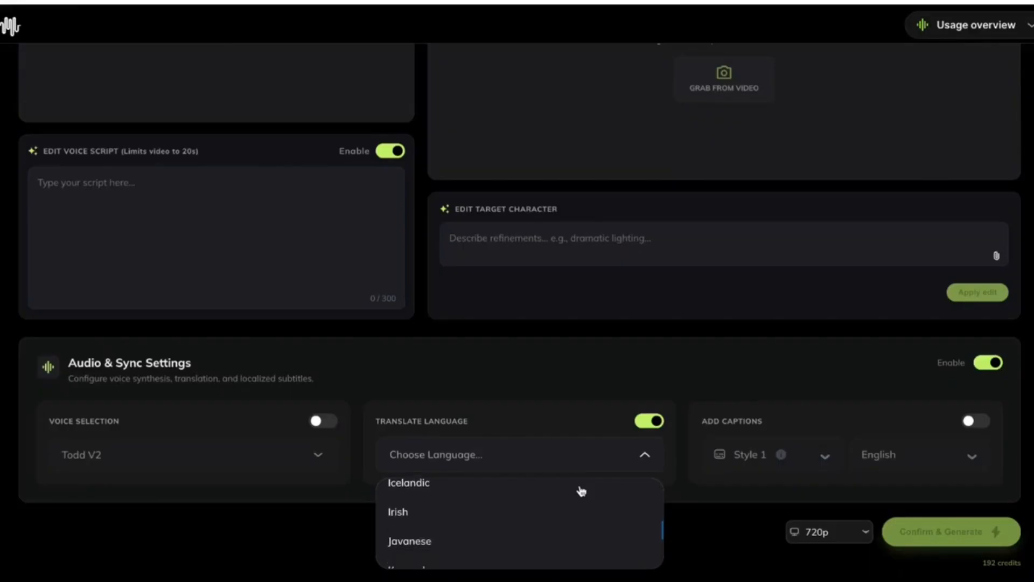
pyautogui.scroll(-1, 581, 491)
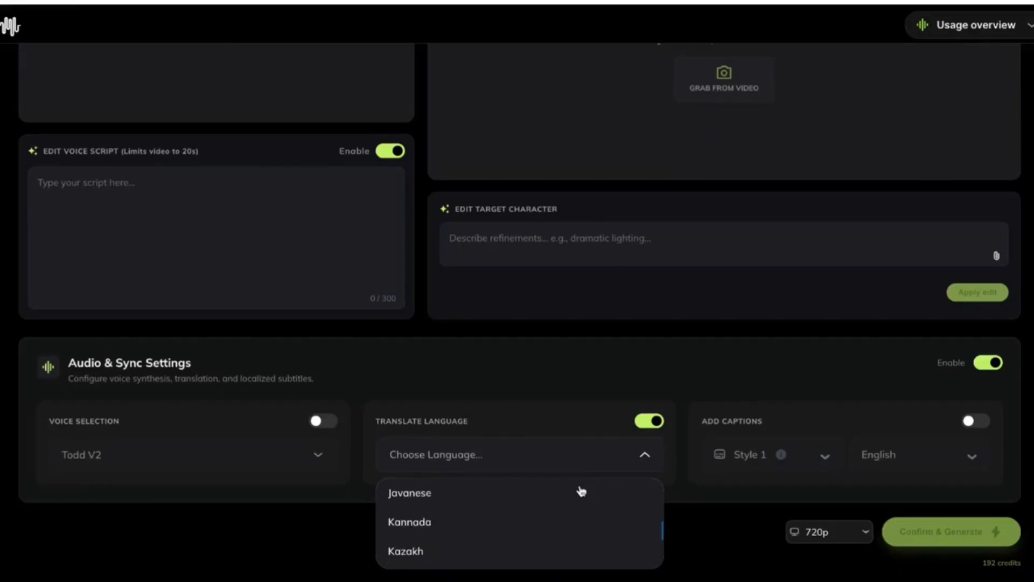
pyautogui.scroll(-1, 581, 490)
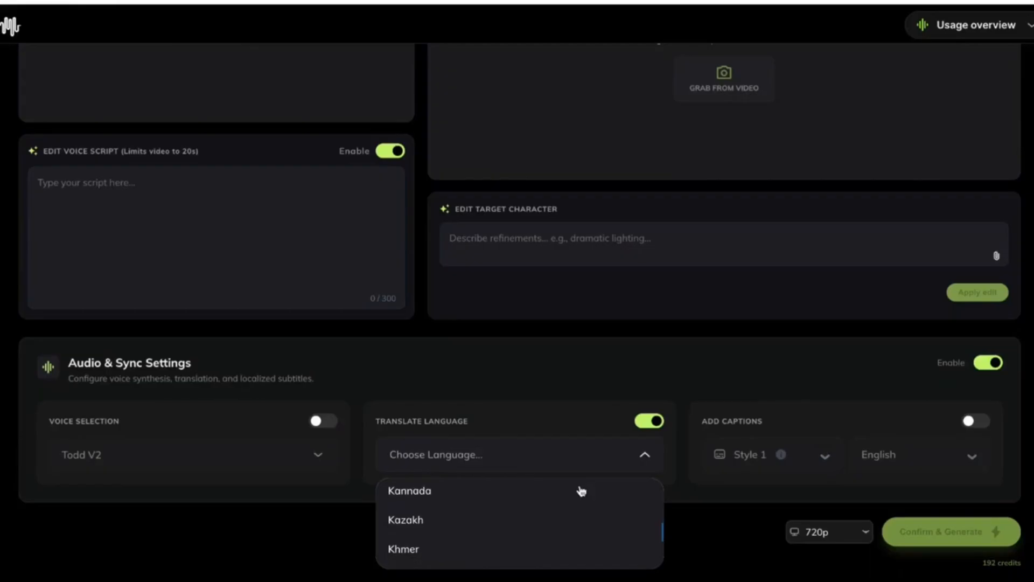
pyautogui.scroll(-1, 582, 491)
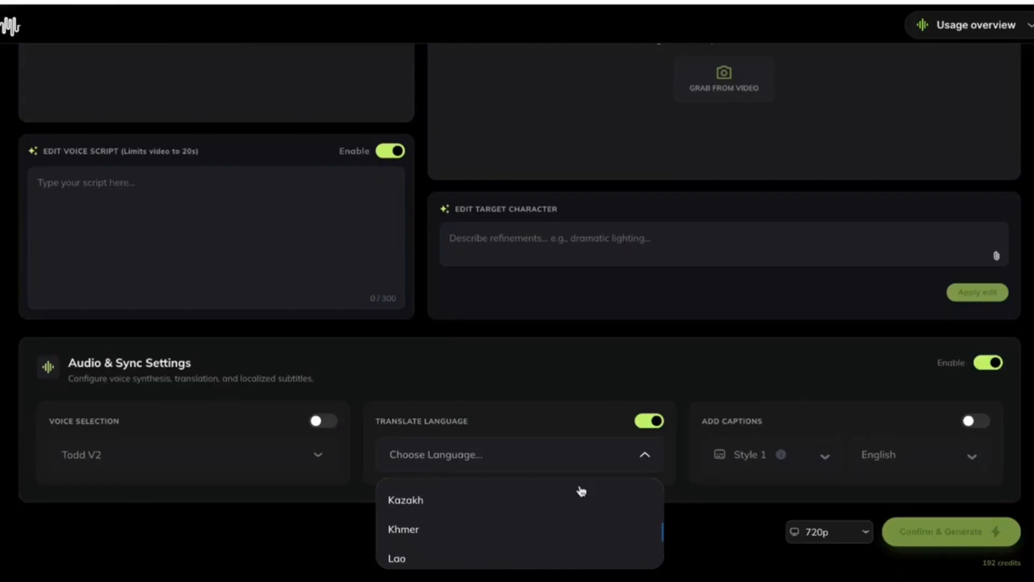
pyautogui.scroll(-1, 581, 491)
pyautogui.scroll(-1, 582, 490)
pyautogui.scroll(-1, 581, 490)
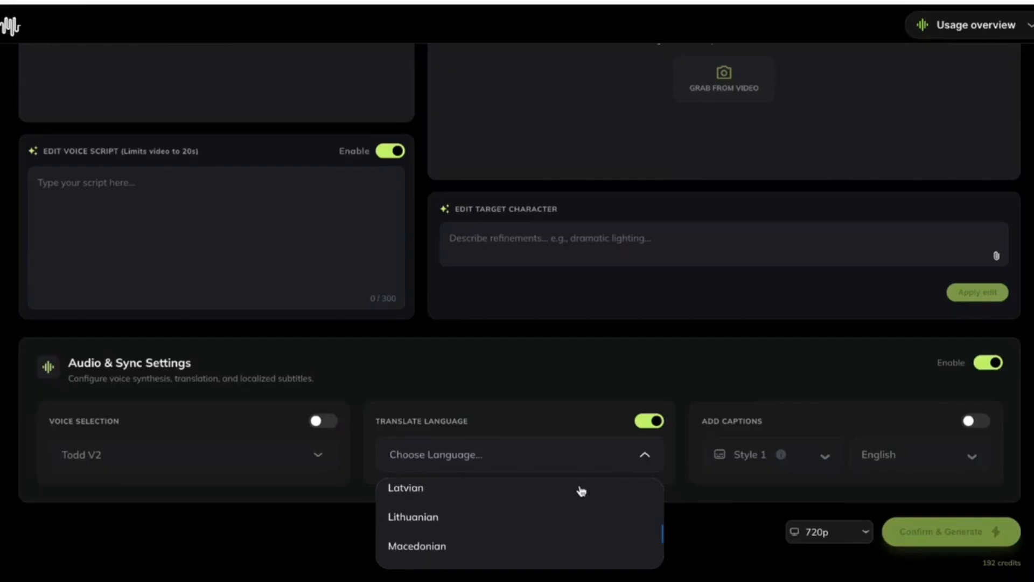
pyautogui.scroll(-2, 581, 491)
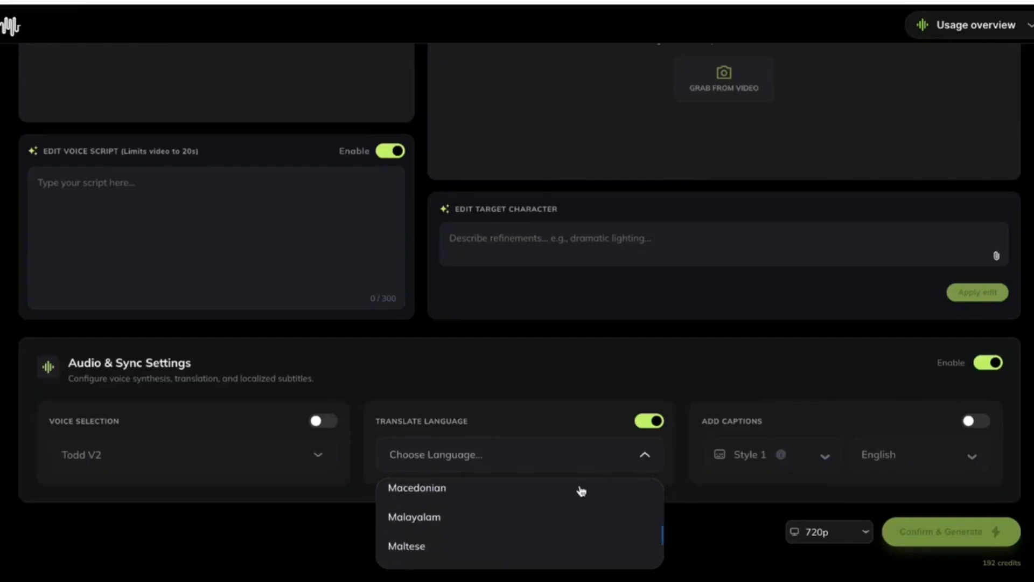
pyautogui.scroll(-1, 581, 491)
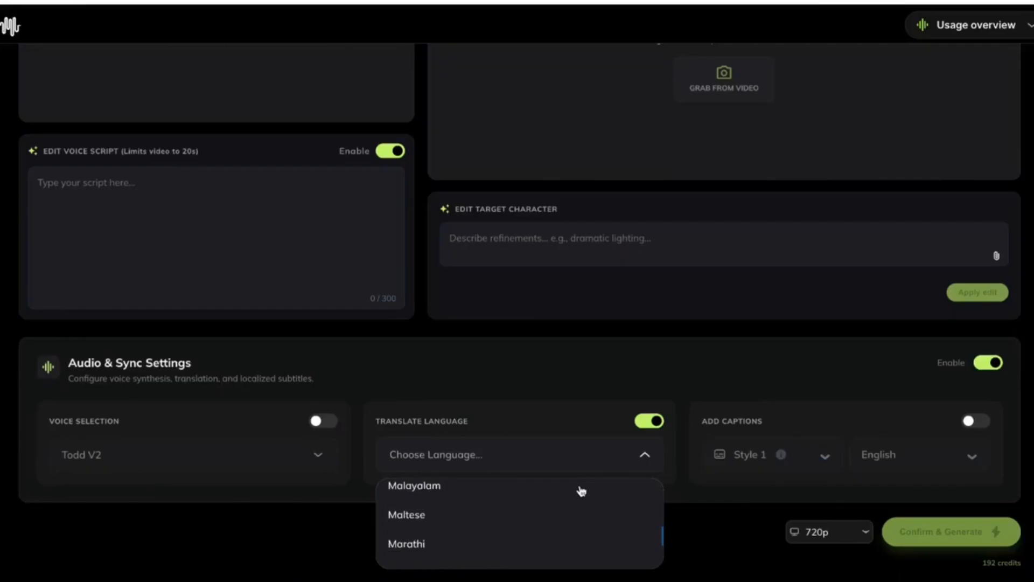
pyautogui.scroll(1, 581, 491)
pyautogui.scroll(-1, 581, 490)
pyautogui.scroll(-1, 581, 491)
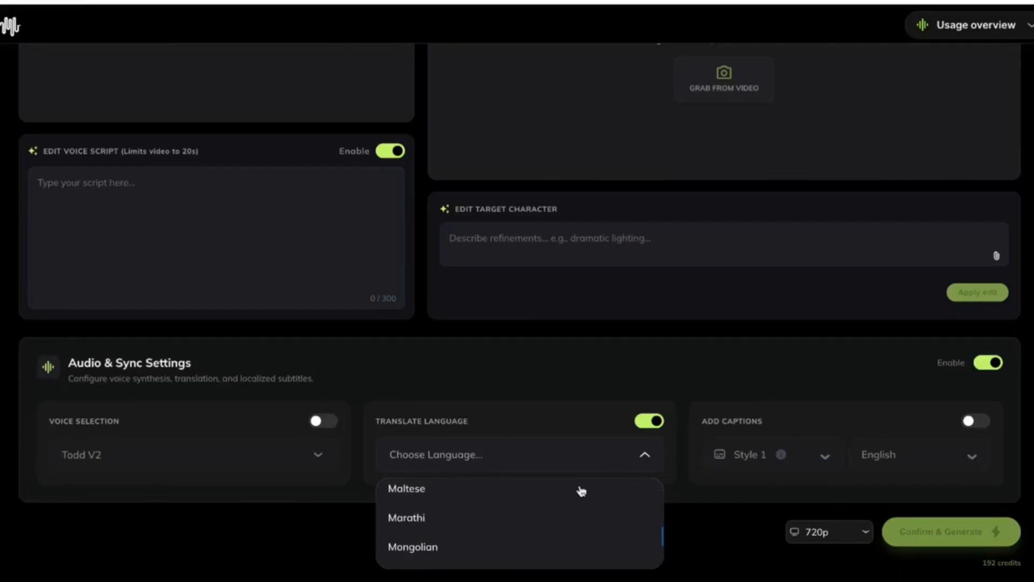
pyautogui.scroll(-1, 581, 490)
pyautogui.scroll(-2, 581, 490)
pyautogui.scroll(-1, 582, 490)
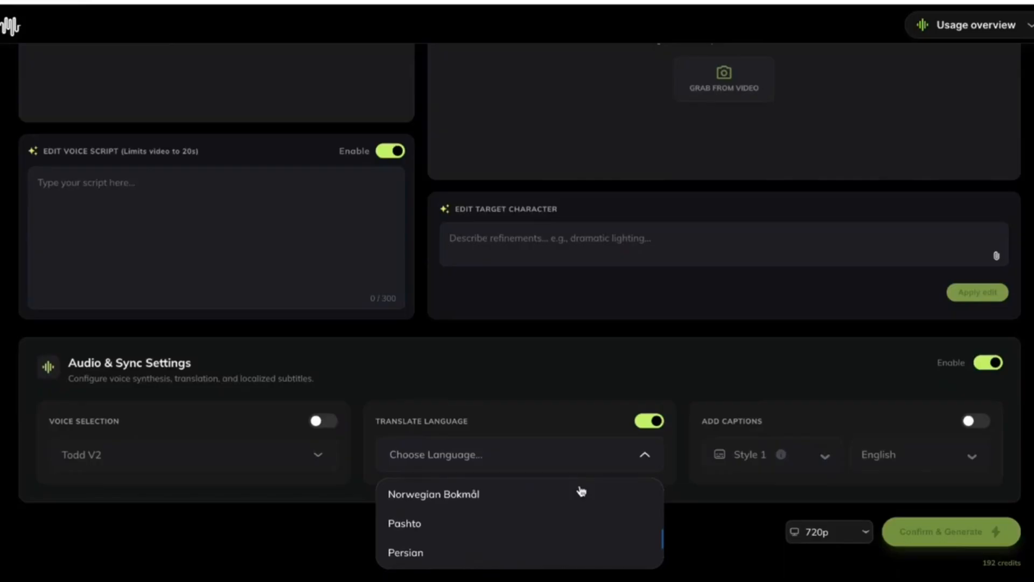
pyautogui.scroll(-1, 581, 490)
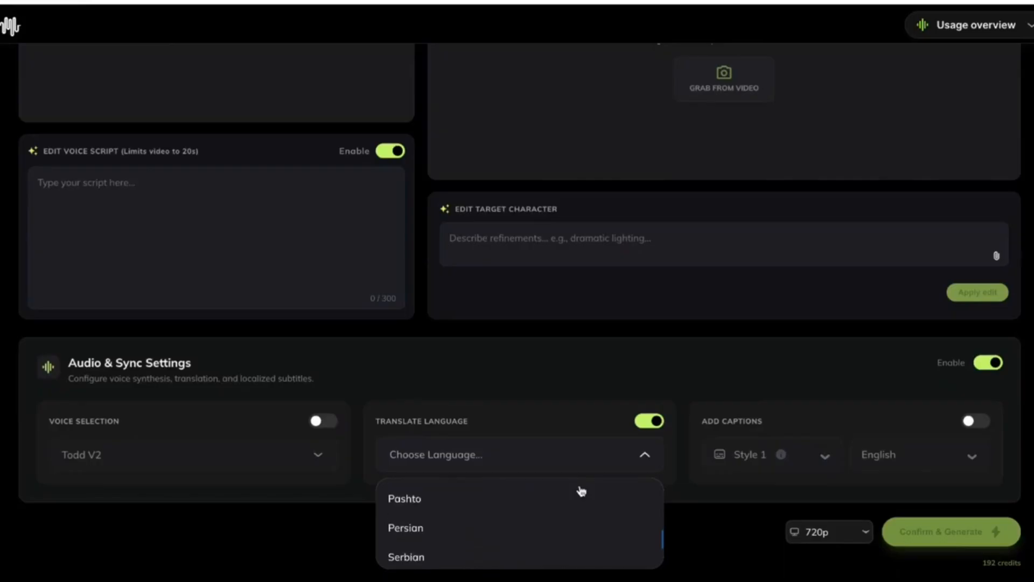
pyautogui.scroll(-3, 582, 491)
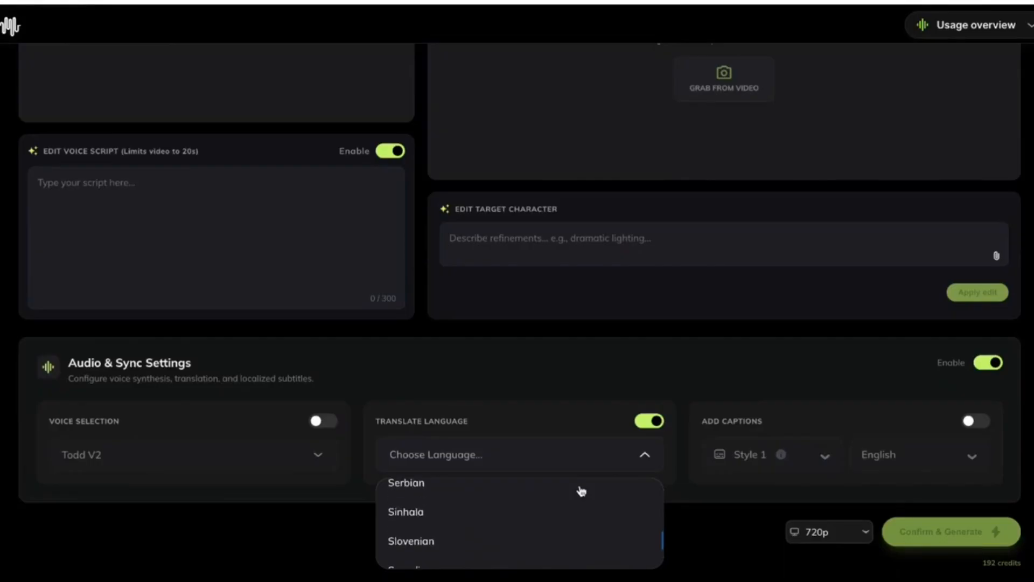
pyautogui.scroll(-2, 581, 490)
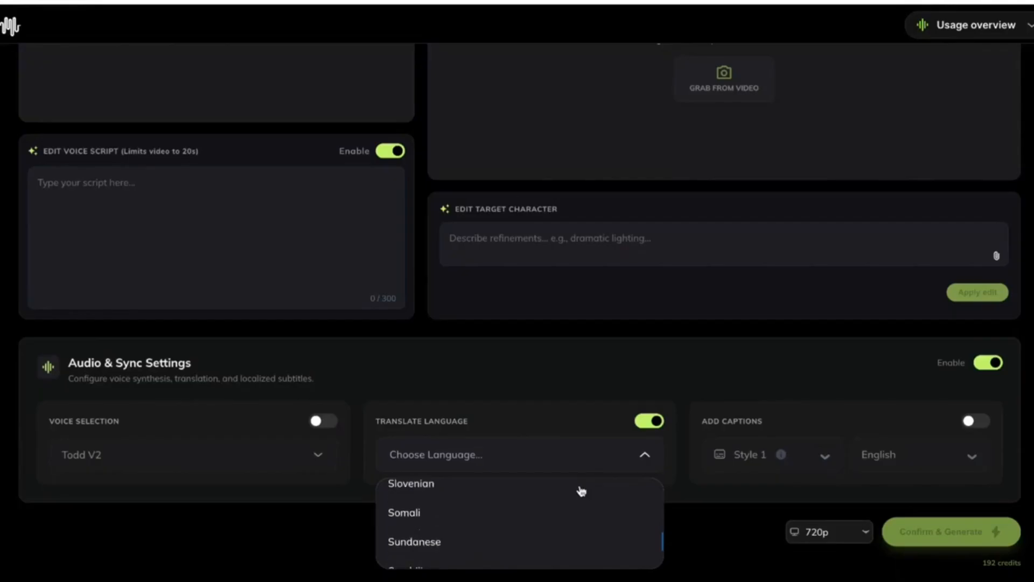
pyautogui.scroll(-1, 581, 491)
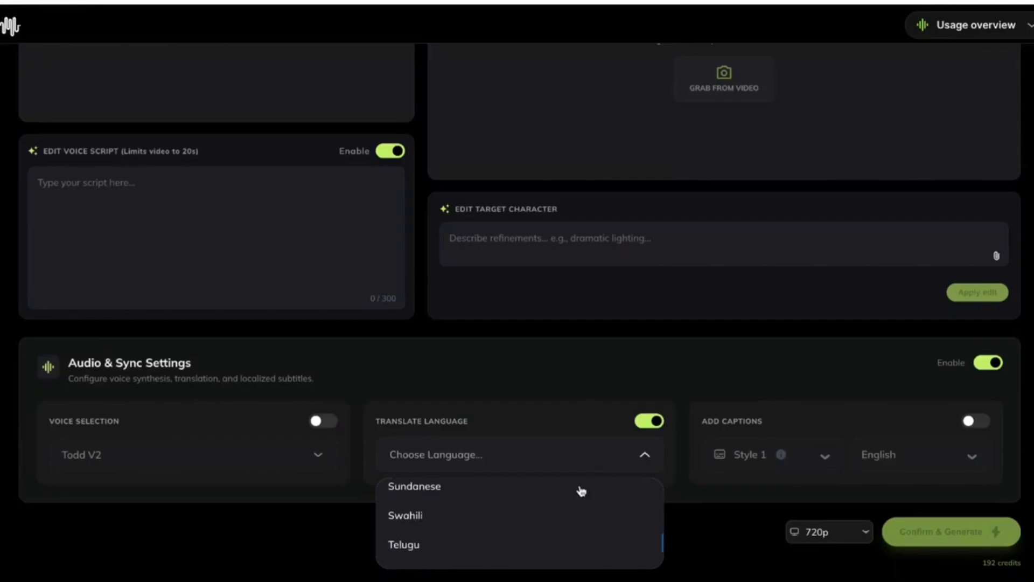
pyautogui.scroll(-2, 581, 490)
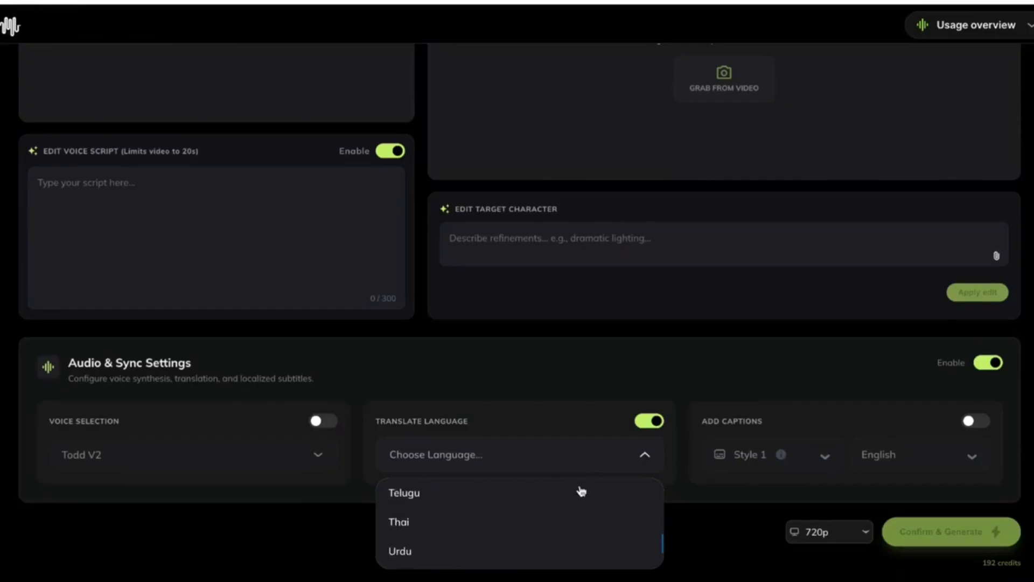
pyautogui.scroll(-1, 582, 490)
pyautogui.scroll(-1, 581, 490)
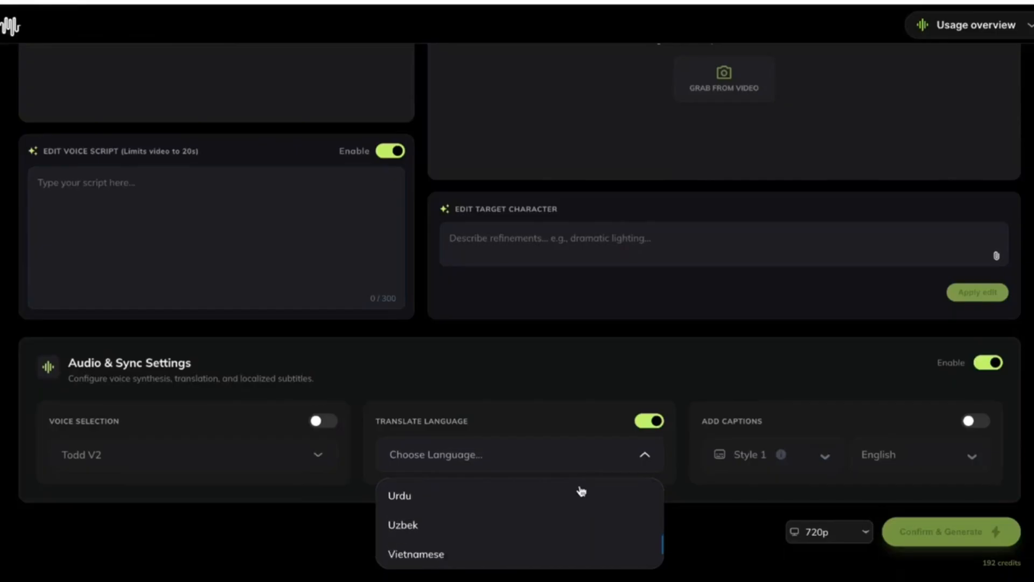
pyautogui.scroll(-1, 581, 491)
pyautogui.scroll(-1, 581, 490)
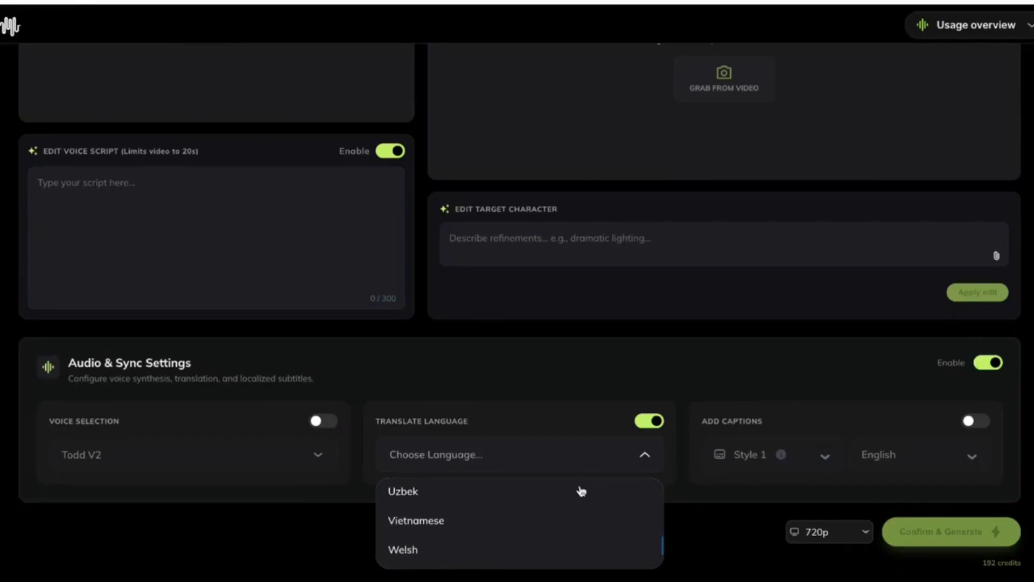
# Step: Examine the end of the Translate Language options, from Uzbek through Zulu to the English accent variants
pyautogui.scroll(-1, 581, 490)
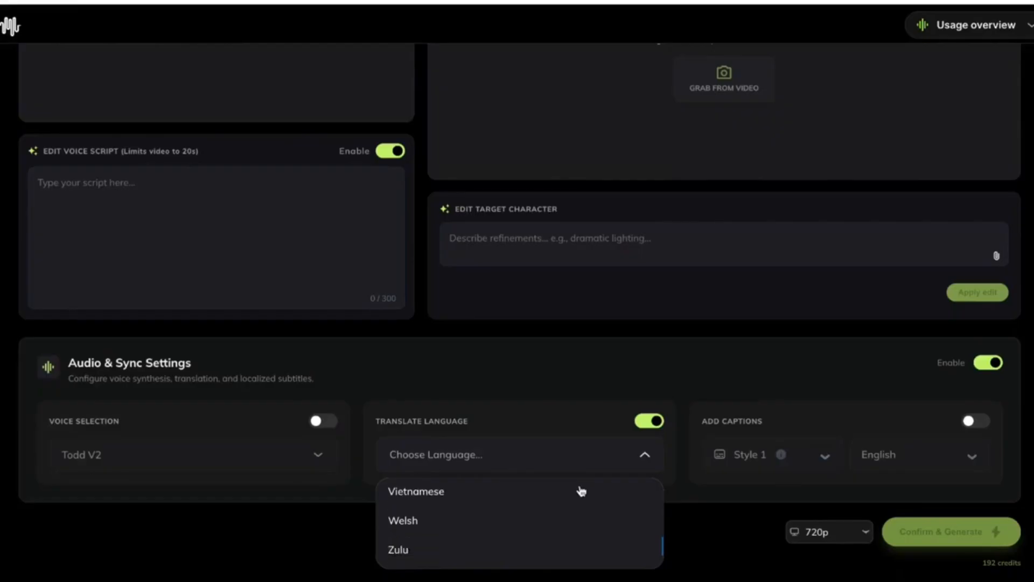
pyautogui.scroll(-2, 581, 490)
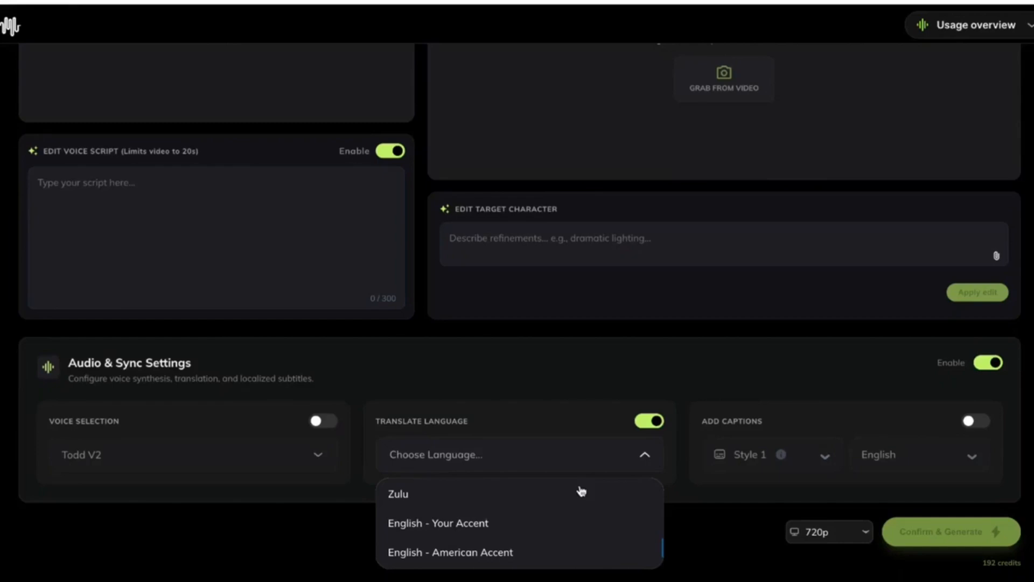
pyautogui.scroll(20, 581, 490)
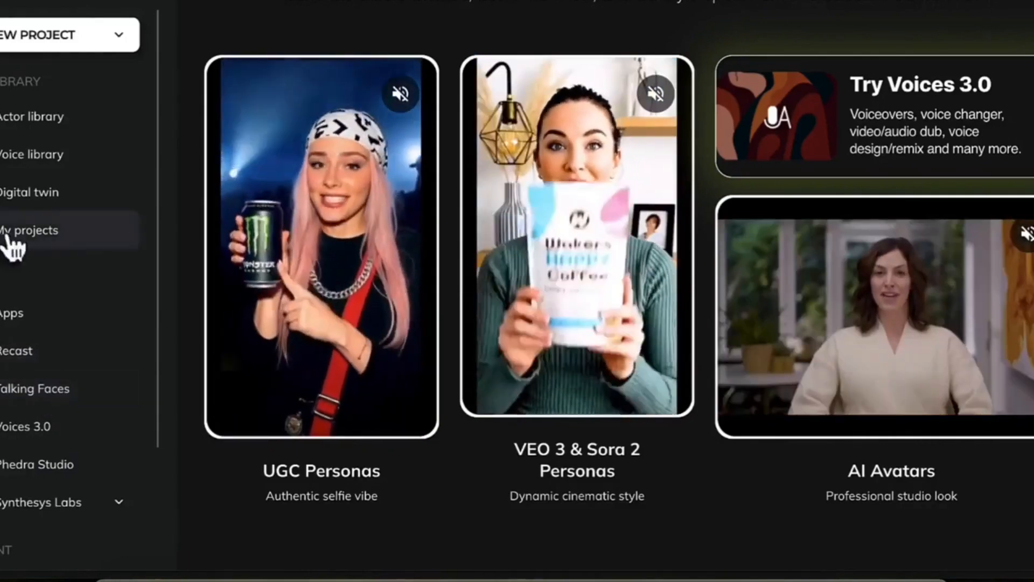
# Step: Open a new Recast project and upload MP4fasttrack_overlay.mp4 as the motion source
pyautogui.click(12, 360)
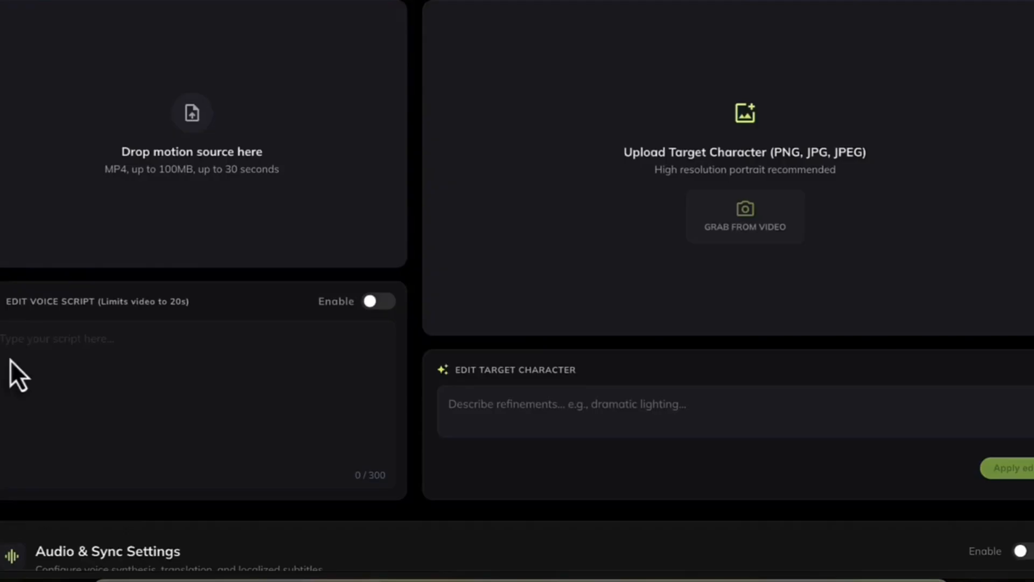
pyautogui.click(191, 125)
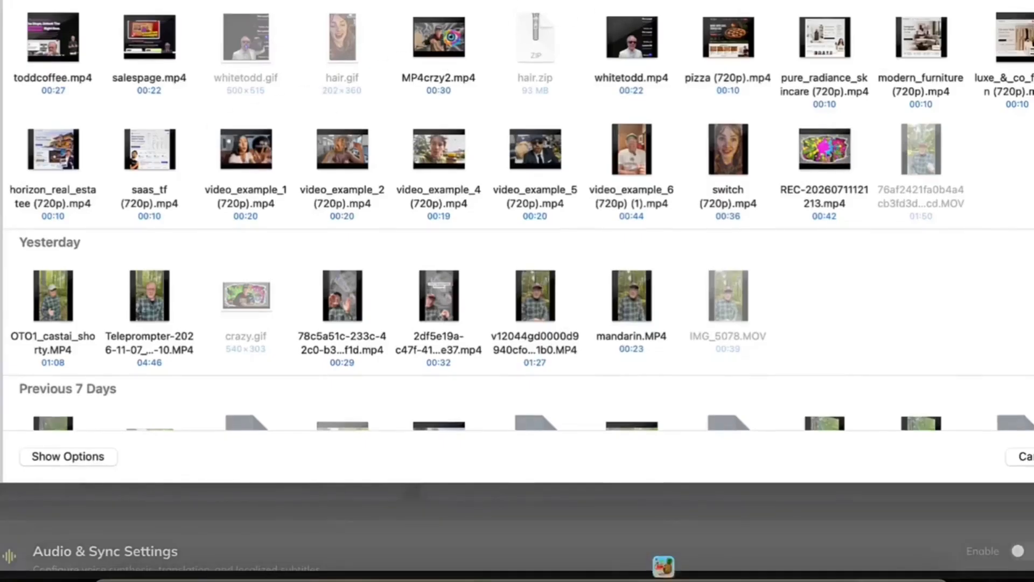
pyautogui.click(577, 4)
pyautogui.click(535, 66)
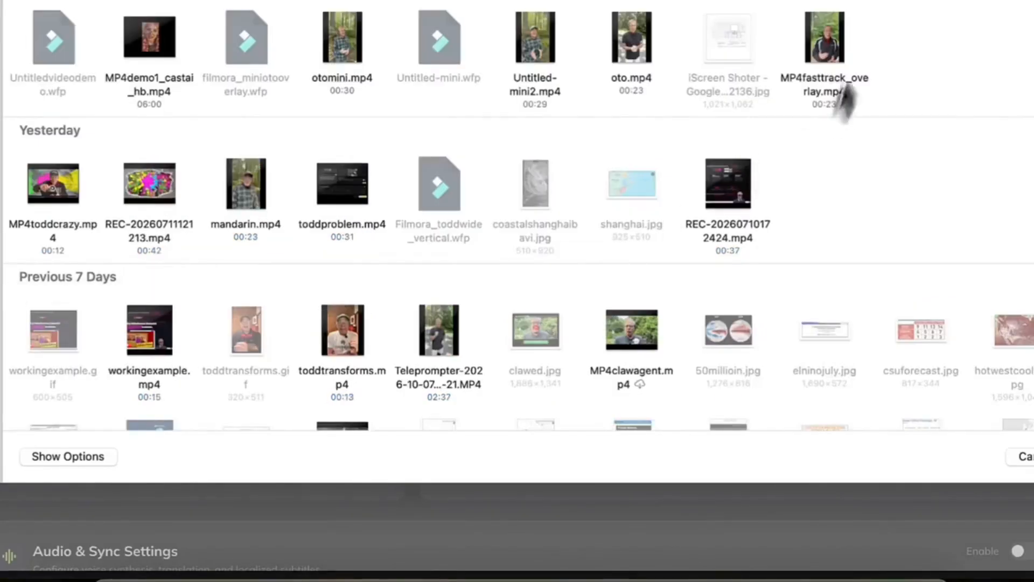
pyautogui.click(825, 56)
pyautogui.doubleClick(825, 56)
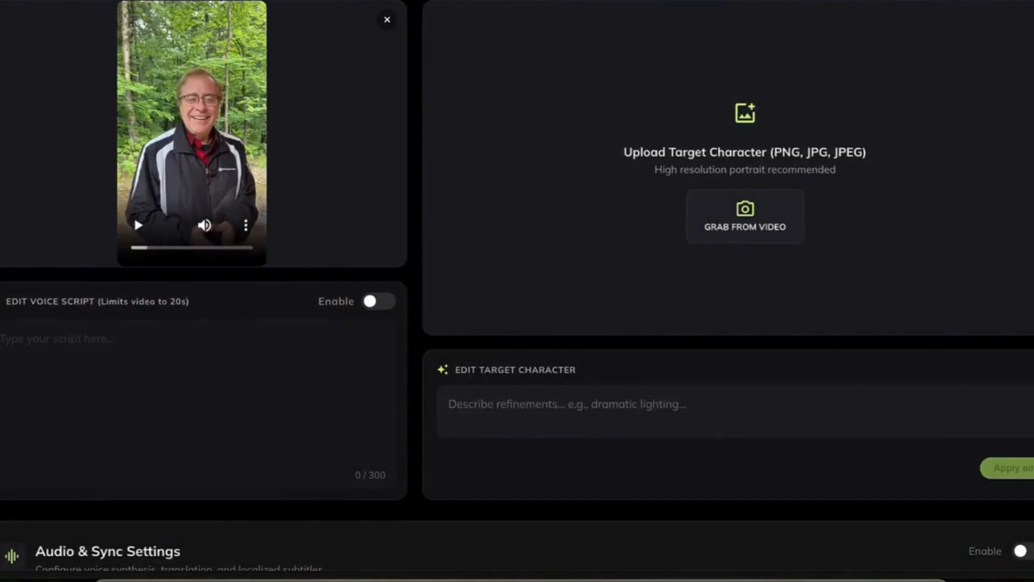
# Step: Play the uploaded source video and grab the target character from it
pyautogui.click(141, 224)
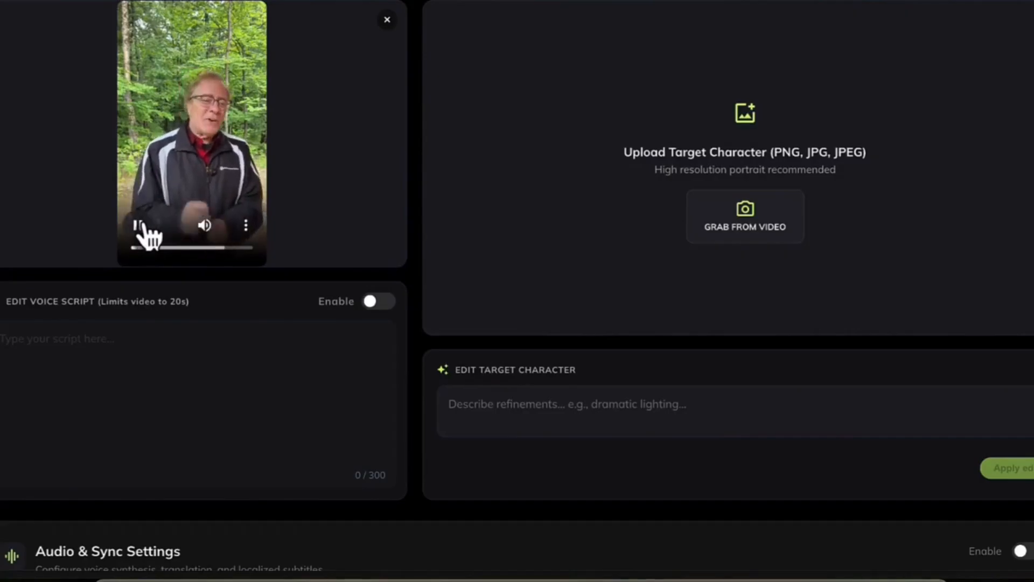
pyautogui.click(141, 223)
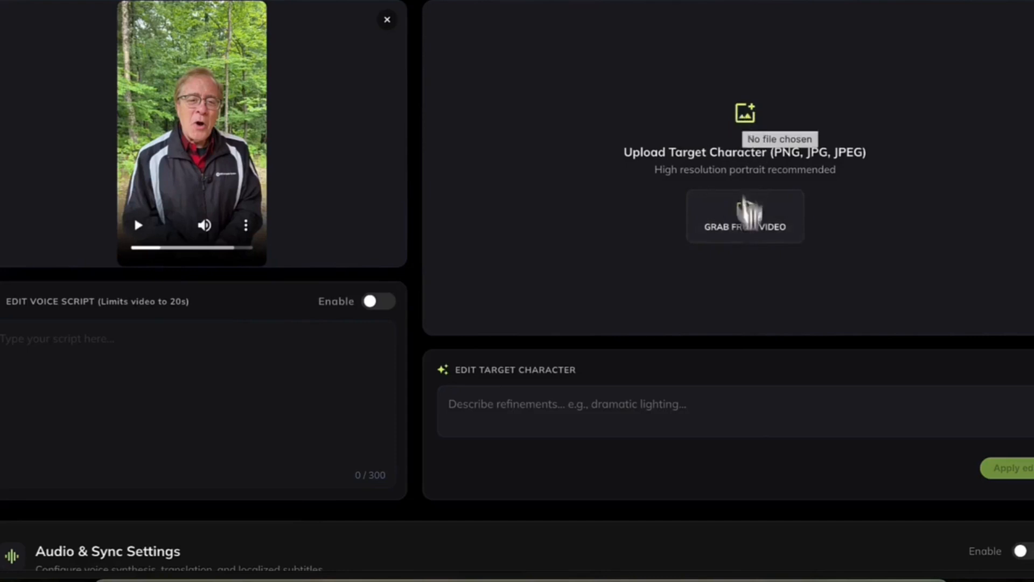
pyautogui.click(746, 213)
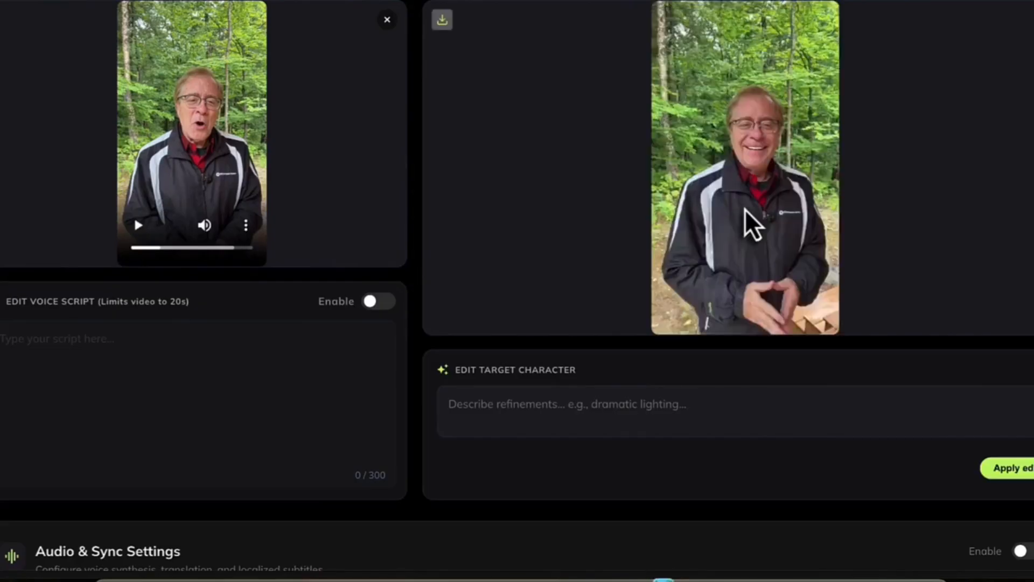
# Step: Edit the target character with the prompt "Have this person as a 35 year old with brown hair and holding a coffee mug that is steaming"
pyautogui.click(578, 406)
pyautogui.write('H')
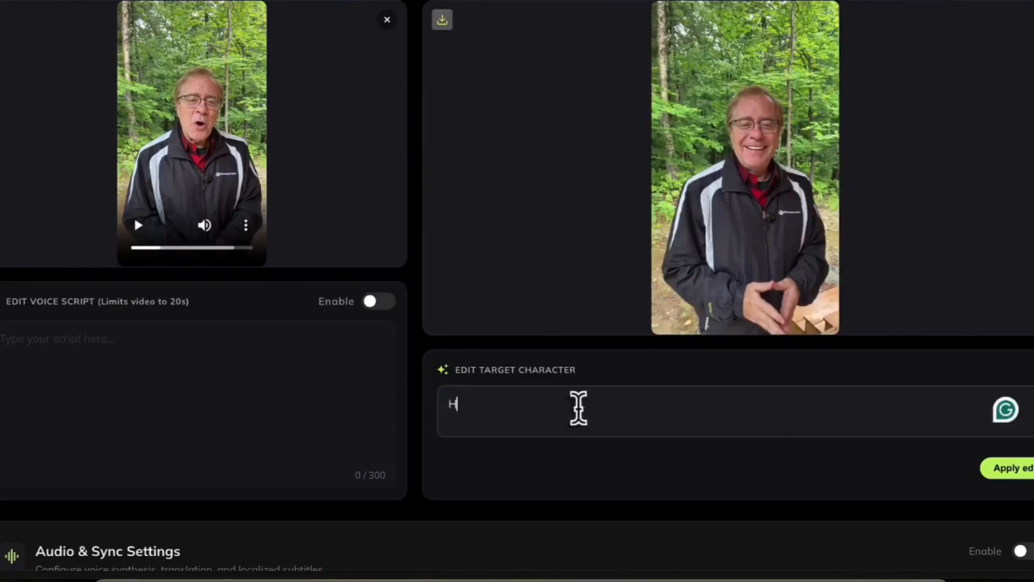
pyautogui.write('ave t')
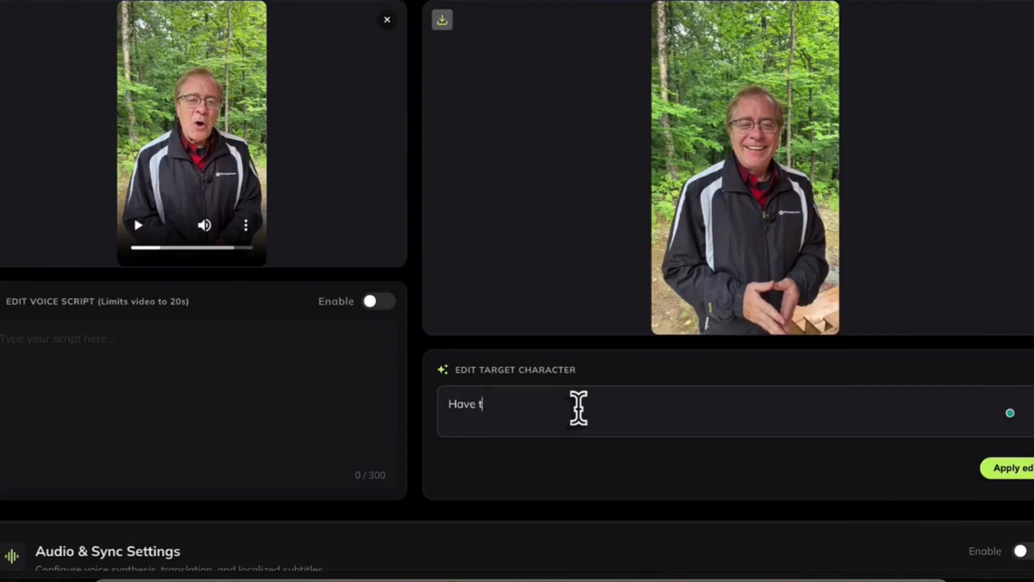
pyautogui.write('his person as a 35 year old ')
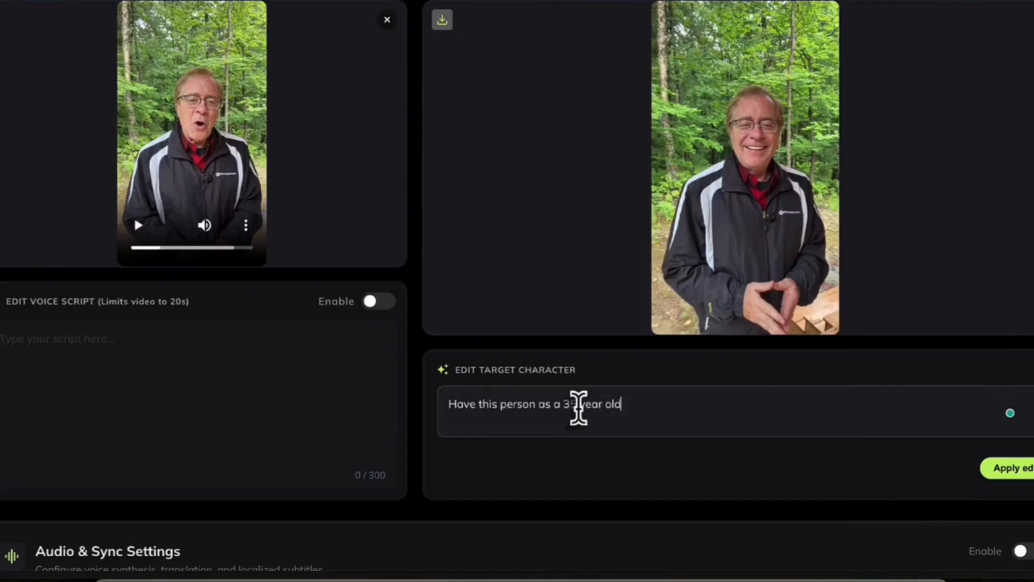
pyautogui.write('with bro')
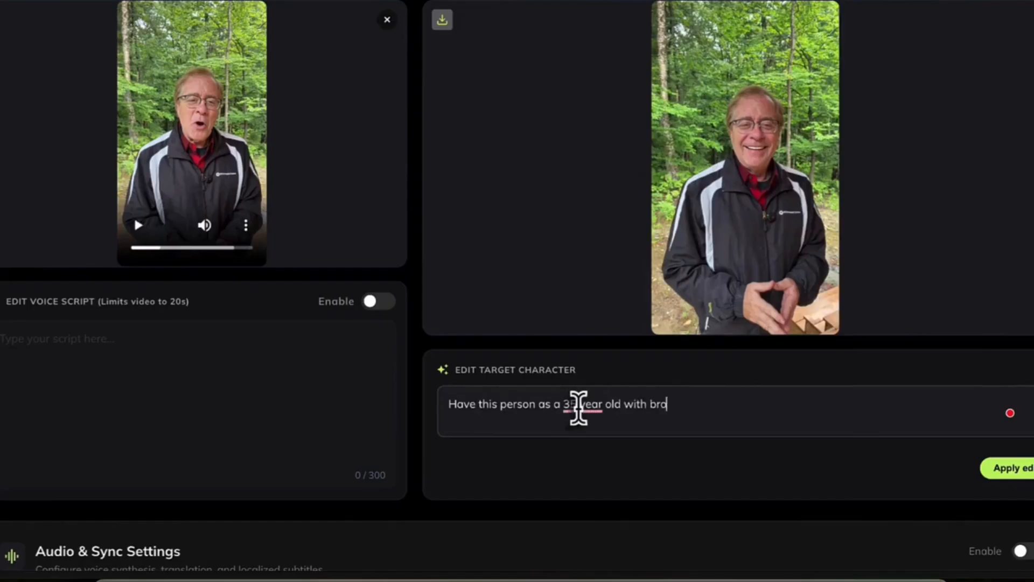
pyautogui.write('wn hair and holding a ')
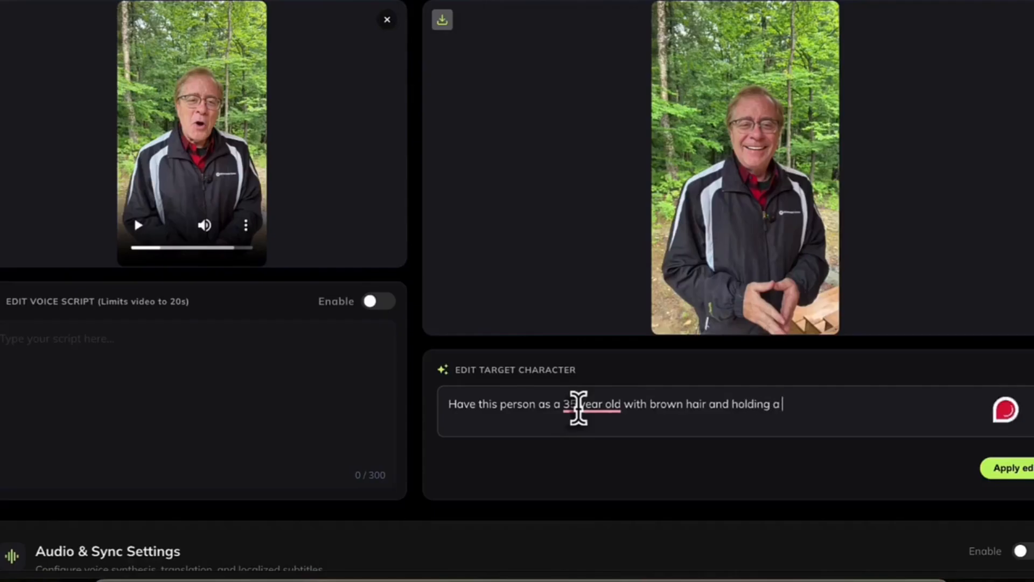
pyautogui.write('coffee m')
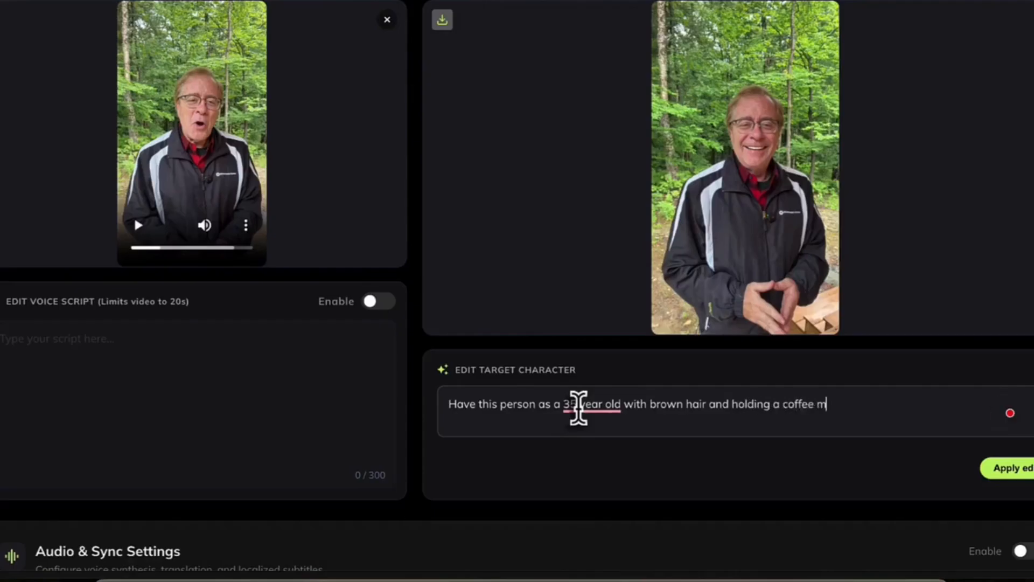
pyautogui.write('ug that is steaming')
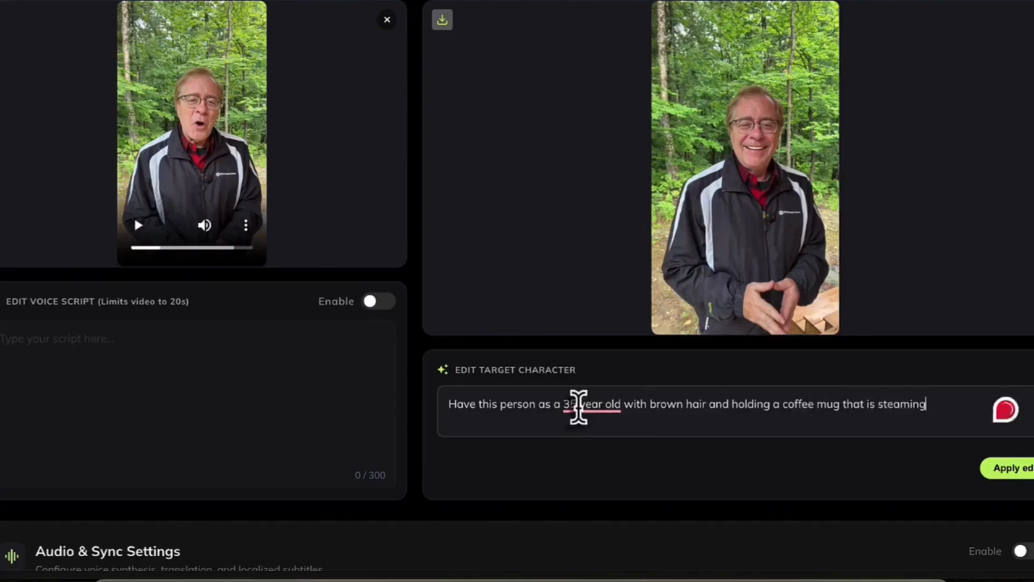
pyautogui.click(991, 473)
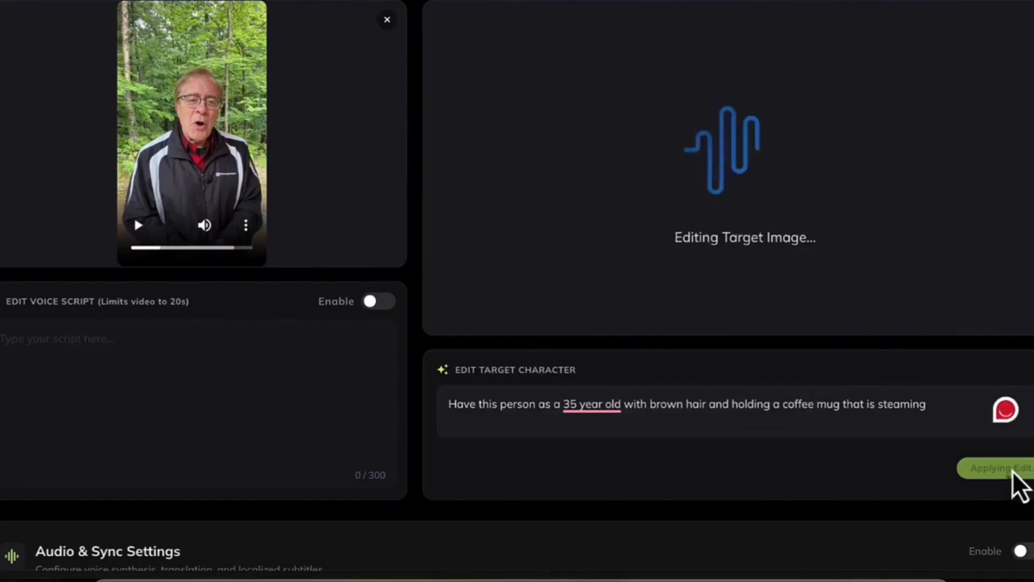
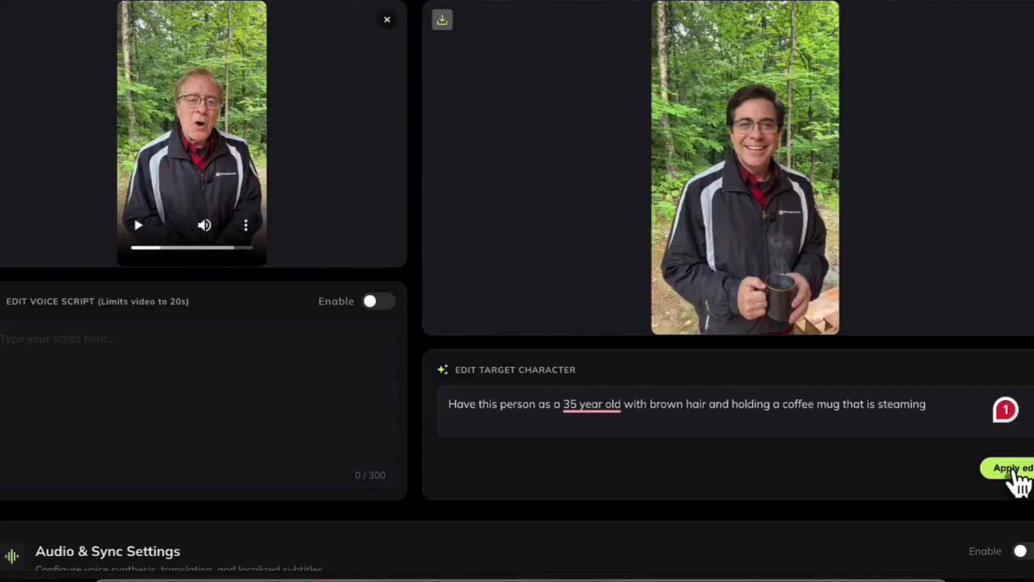
# Step: Enable Audio & Sync Settings and Translate Language, and choose Spanish as the translation language
pyautogui.scroll(-3, 1017, 482)
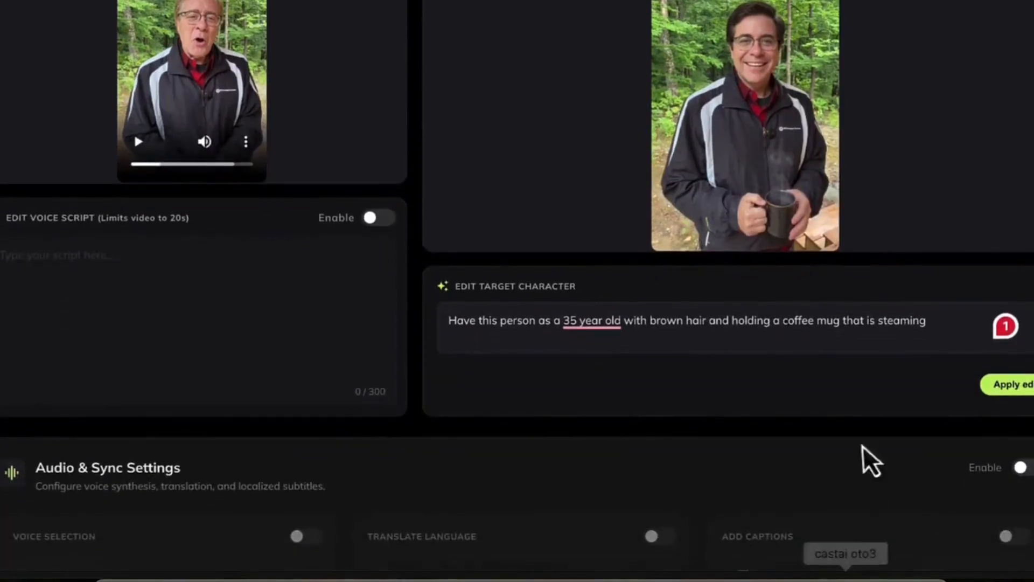
pyautogui.scroll(-2, 784, 236)
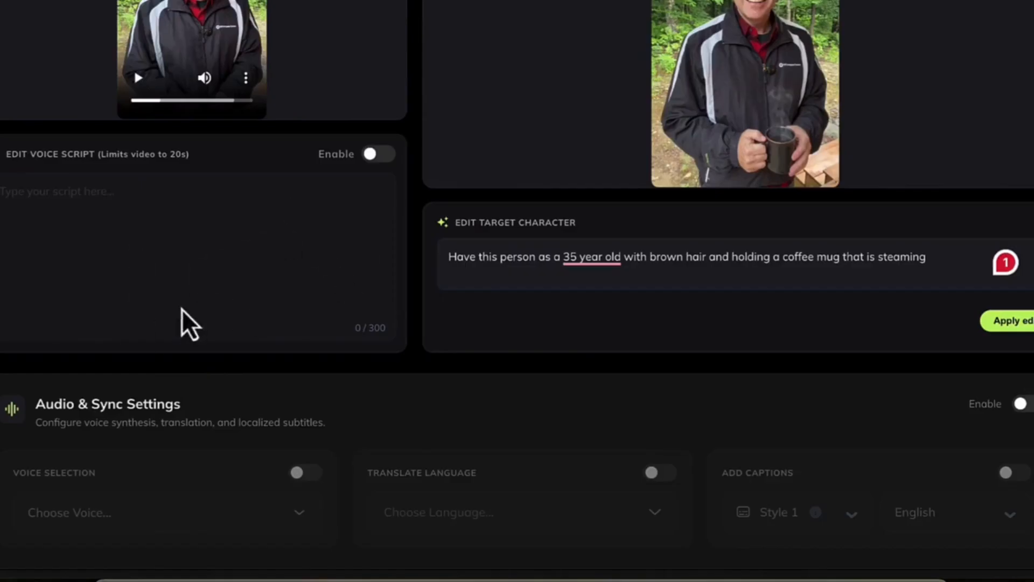
pyautogui.scroll(-2, 182, 309)
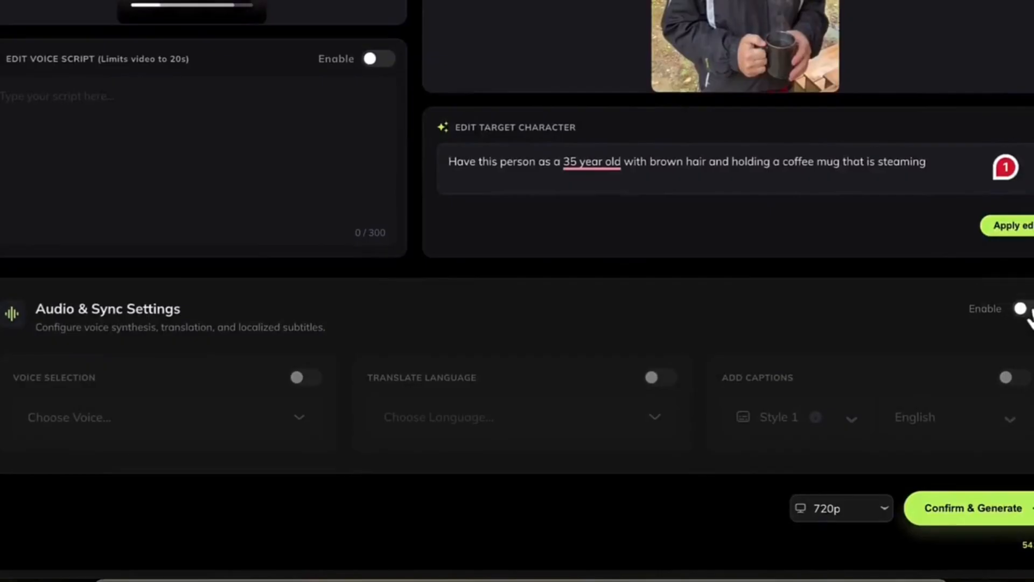
pyautogui.click(1021, 308)
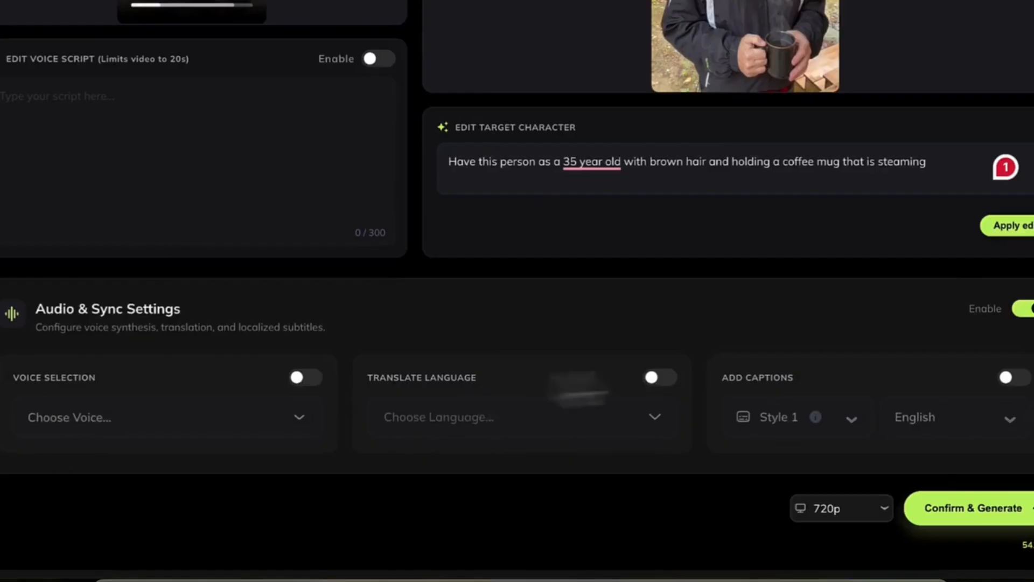
pyautogui.click(668, 380)
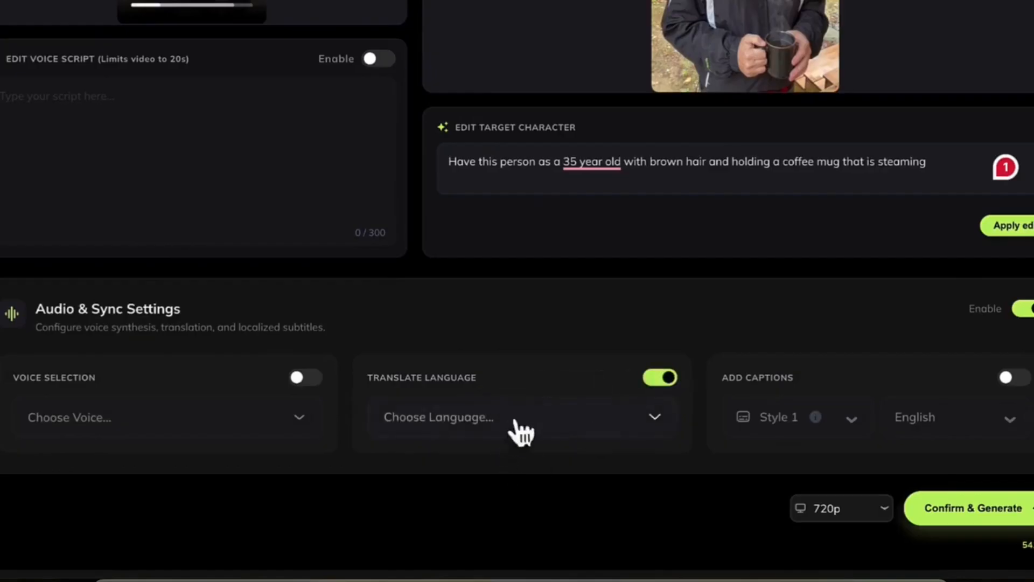
pyautogui.click(551, 417)
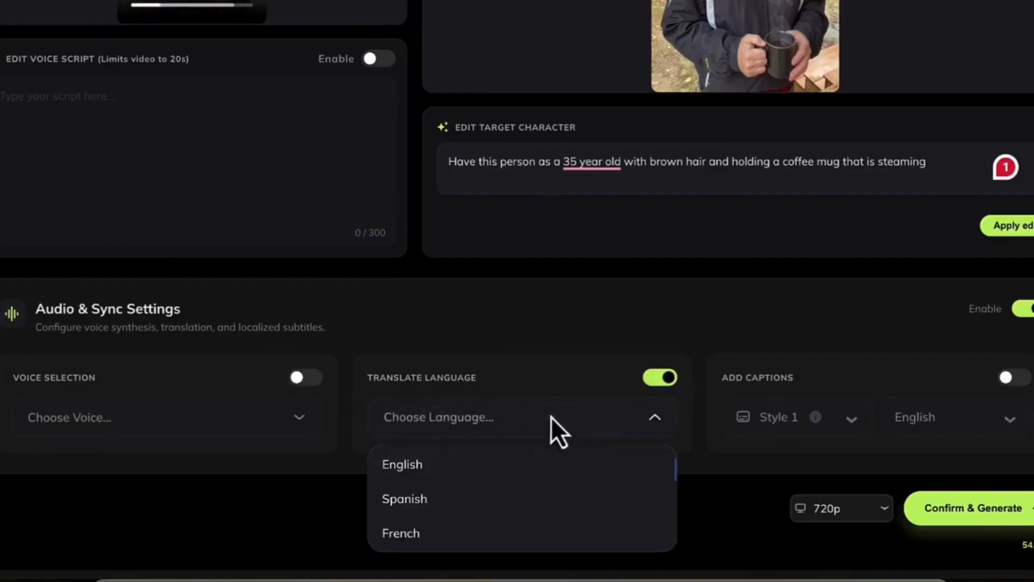
pyautogui.click(426, 504)
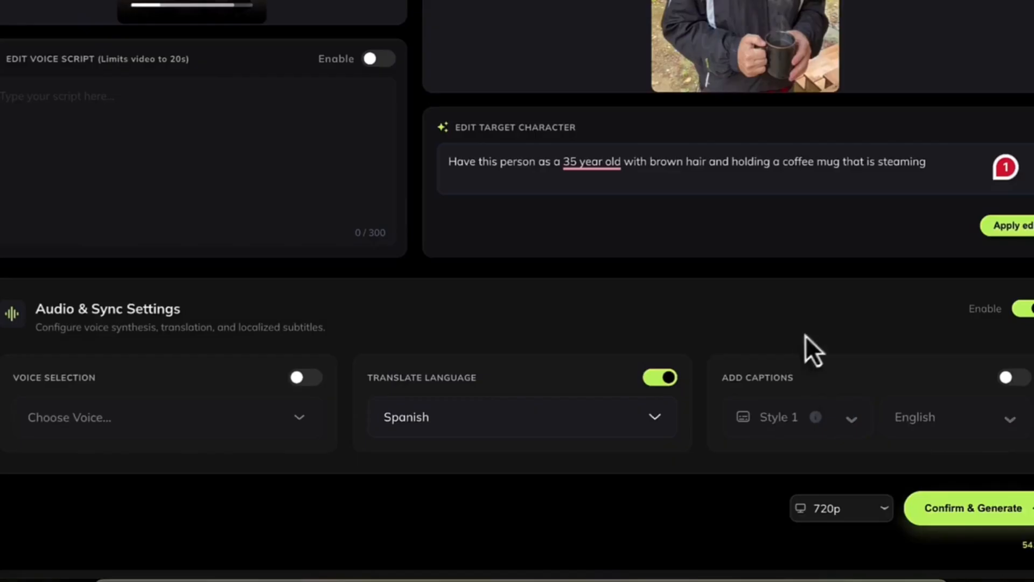
# Step: Review the edited target character and Recast settings, and confirm generation of the video
pyautogui.scroll(5, 806, 335)
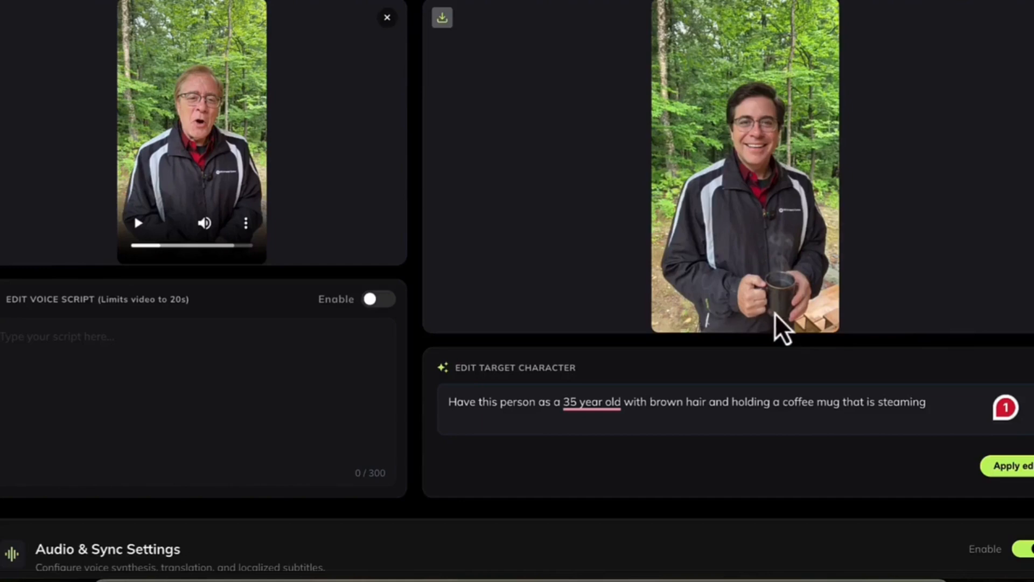
pyautogui.scroll(-5, 775, 313)
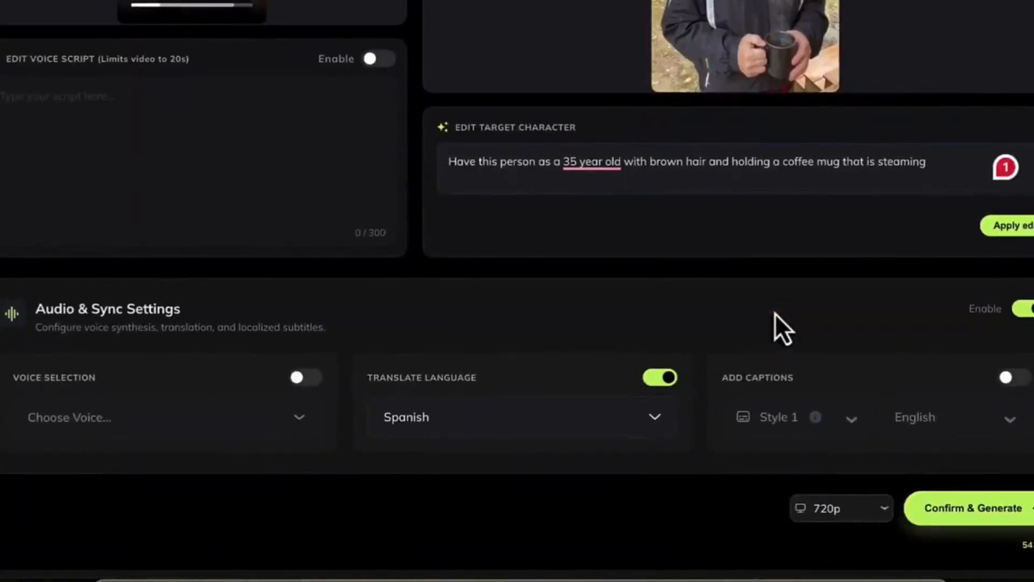
pyautogui.scroll(3, 715, 156)
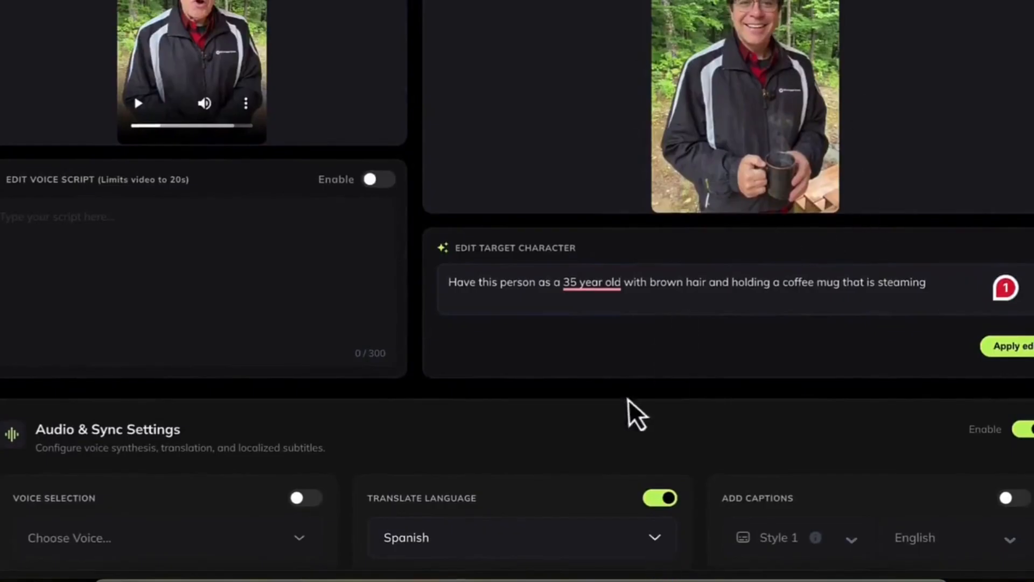
pyautogui.scroll(-3, 632, 416)
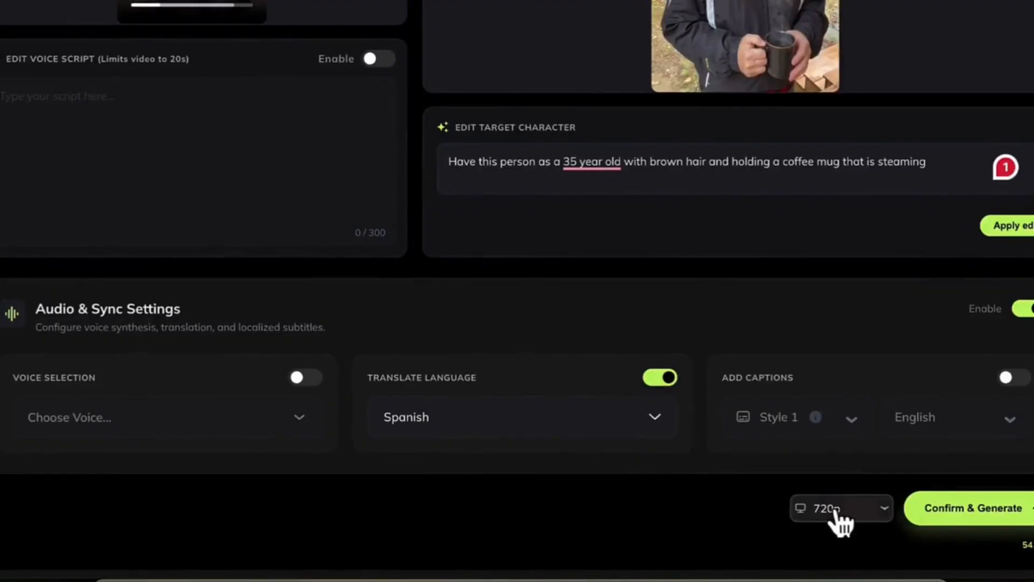
pyautogui.click(974, 511)
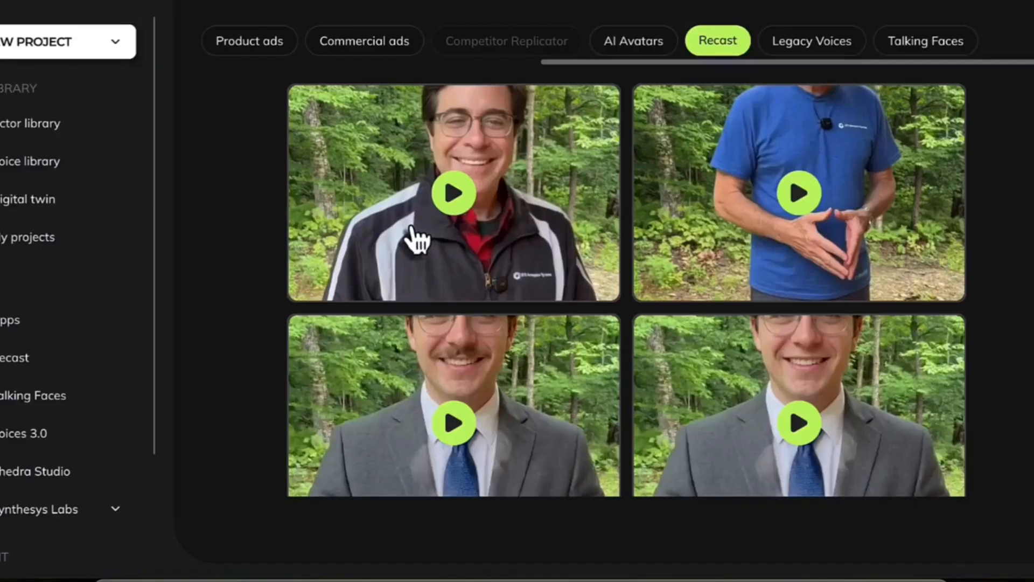
pyautogui.click(22, 399)
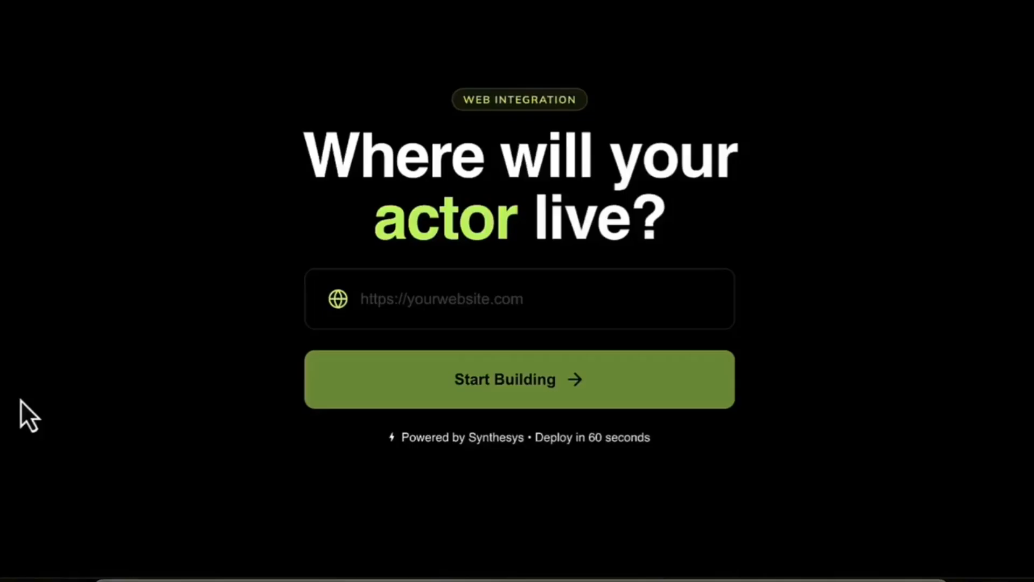
pyautogui.click(442, 299)
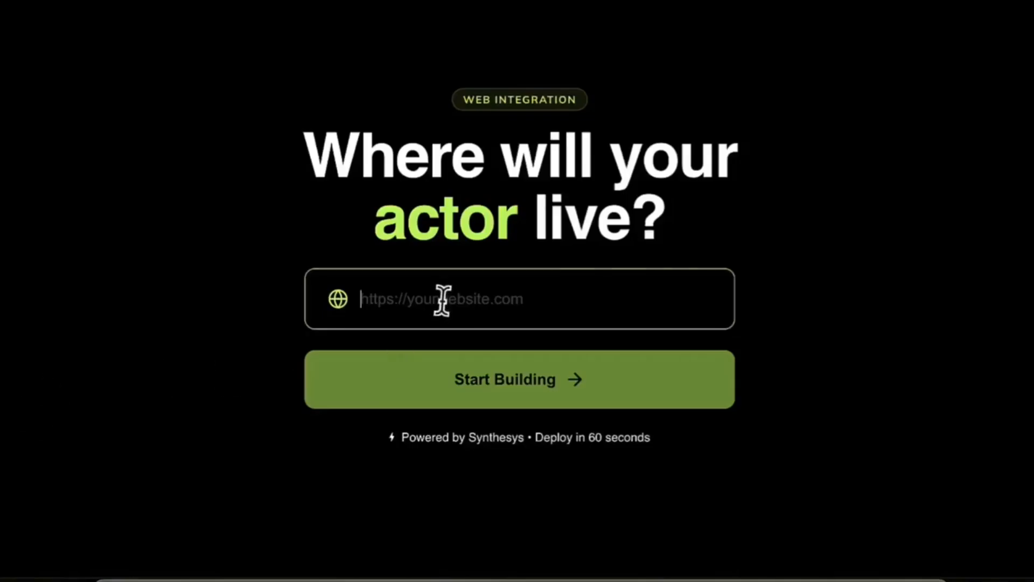
pyautogui.write('https://')
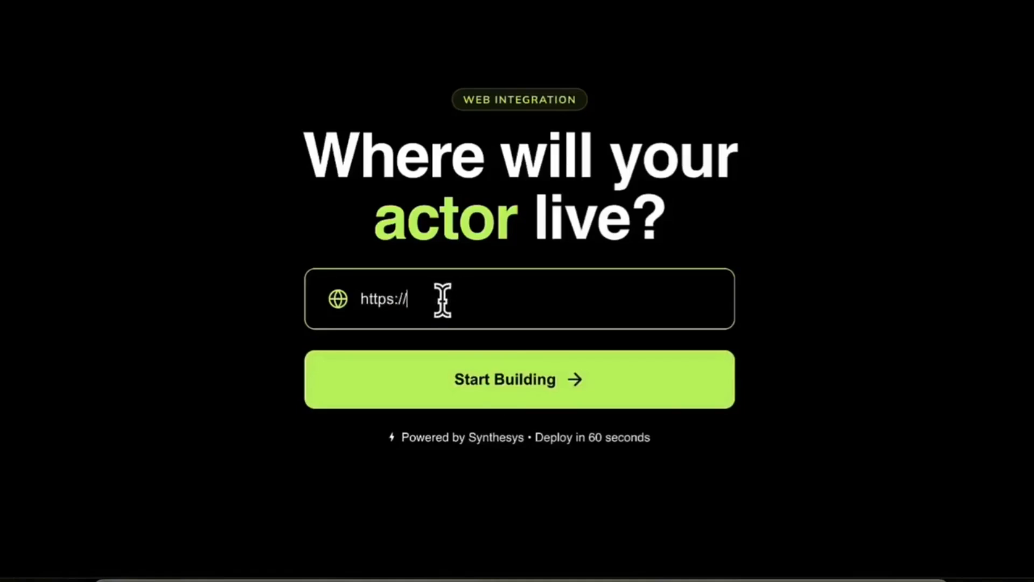
pyautogui.write('toddauggest')
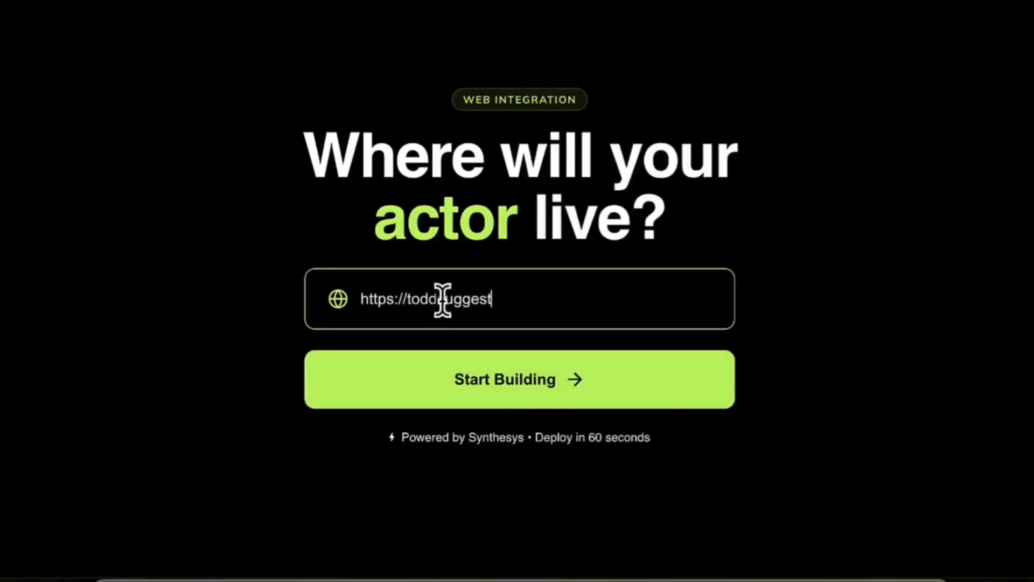
pyautogui.write('s.com/odinai')
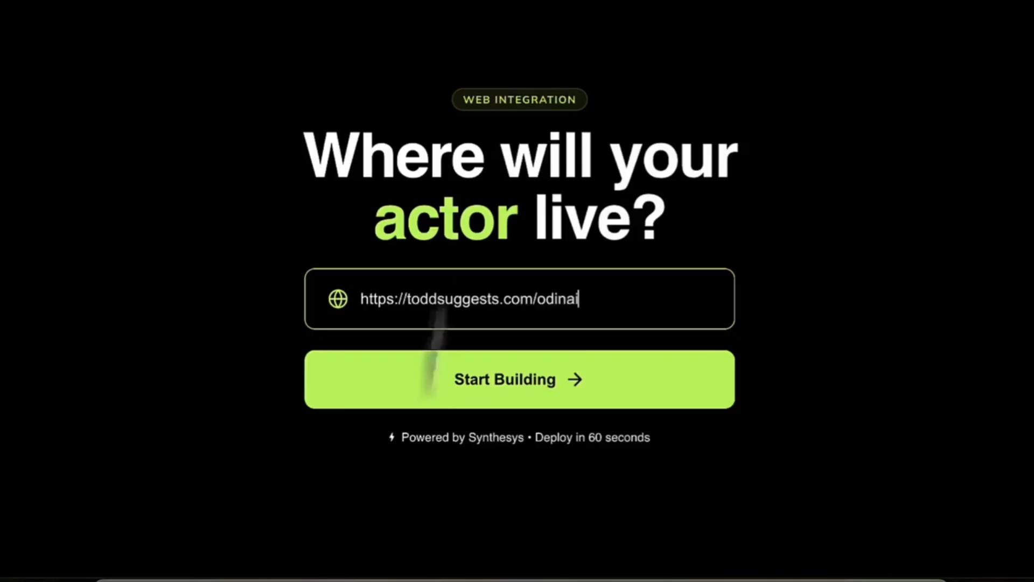
pyautogui.click(517, 397)
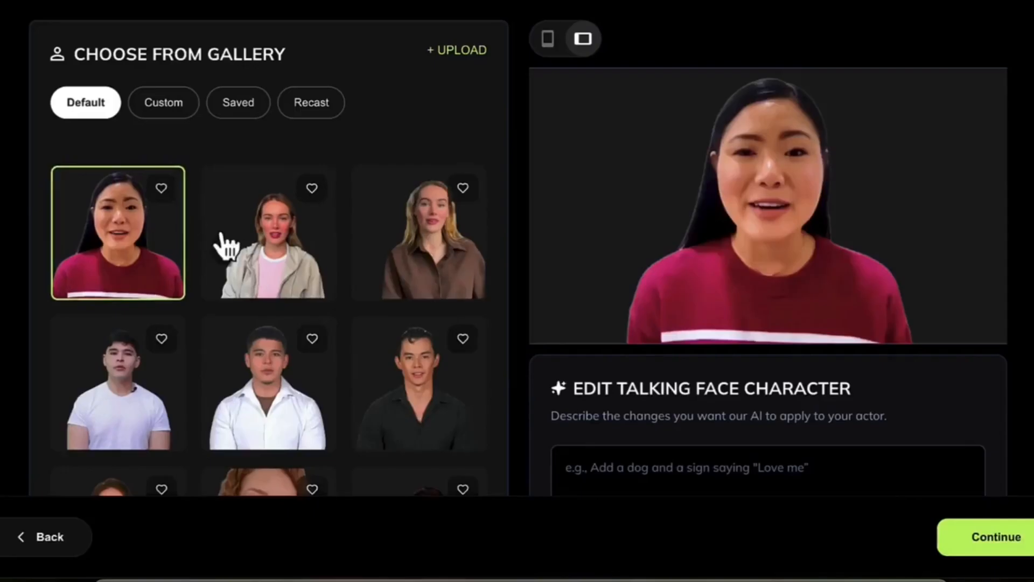
# Step: Browse the default actor gallery and try the woman with curly blonde hair and a black blazer
pyautogui.scroll(-2, 226, 245)
pyautogui.scroll(-4, 226, 245)
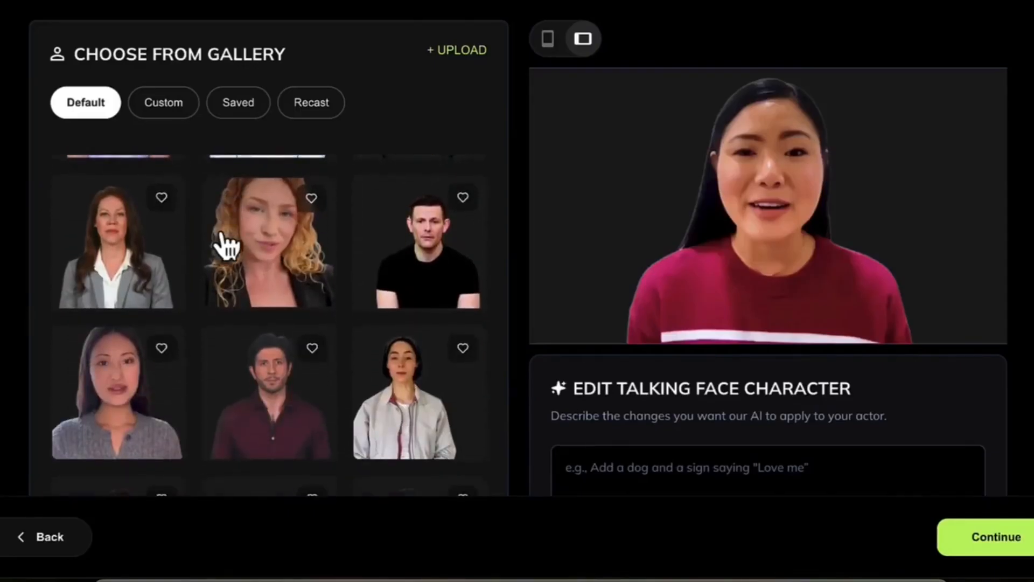
pyautogui.click(249, 233)
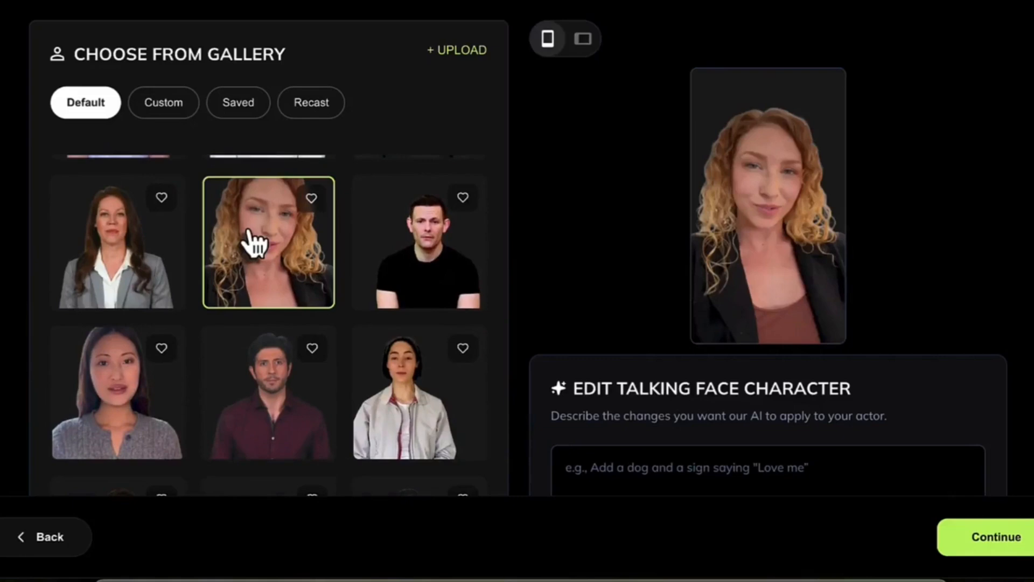
# Step: Choose the Recast character in the black-and-white jacket holding a steaming mug as the talking face
pyautogui.click(312, 110)
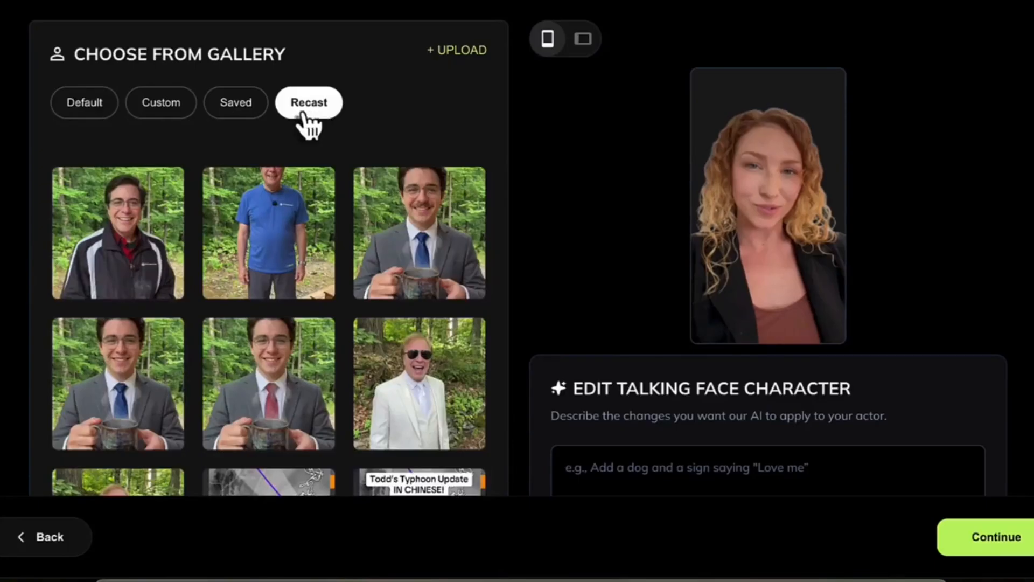
pyautogui.click(126, 220)
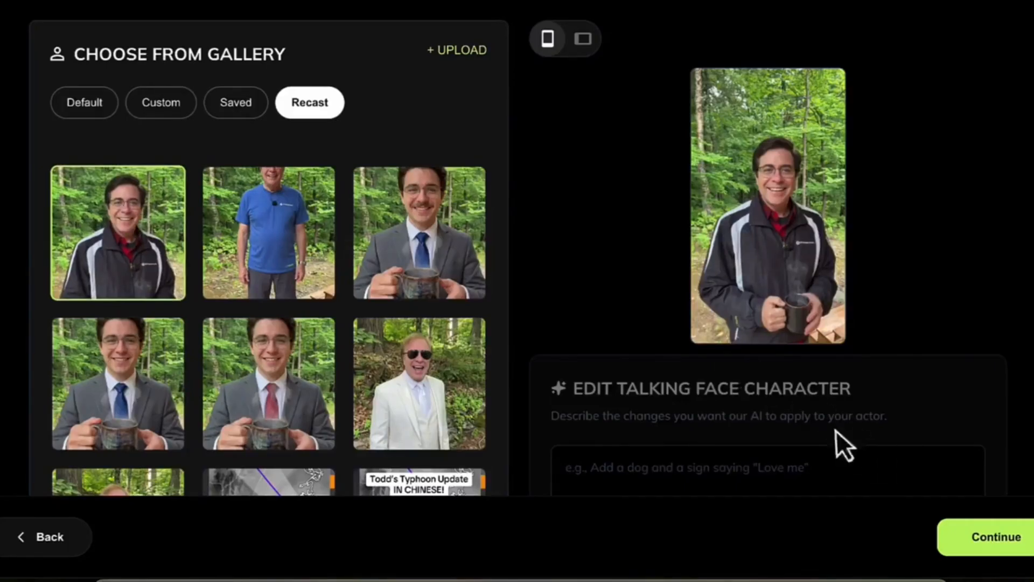
pyautogui.scroll(-2, 775, 398)
pyautogui.scroll(1, 775, 397)
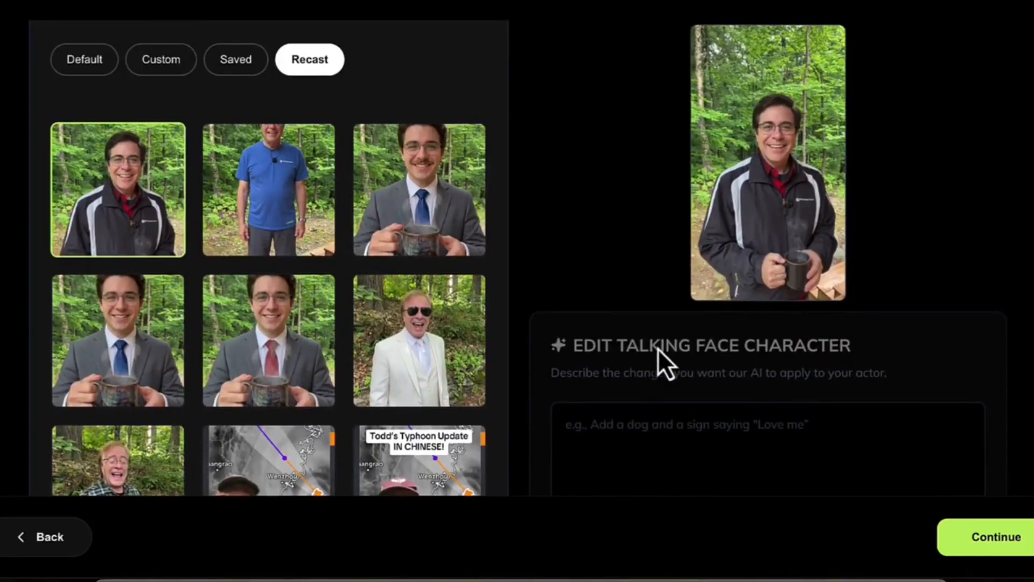
# Step: Continue to the message settings, place the actor in the right corner, and proceed
pyautogui.click(983, 536)
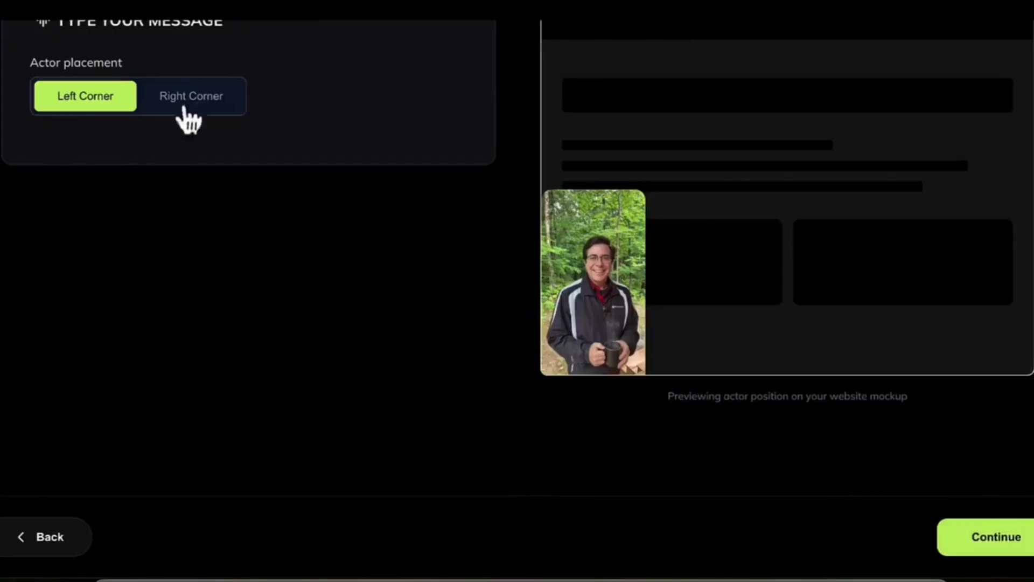
pyautogui.click(203, 100)
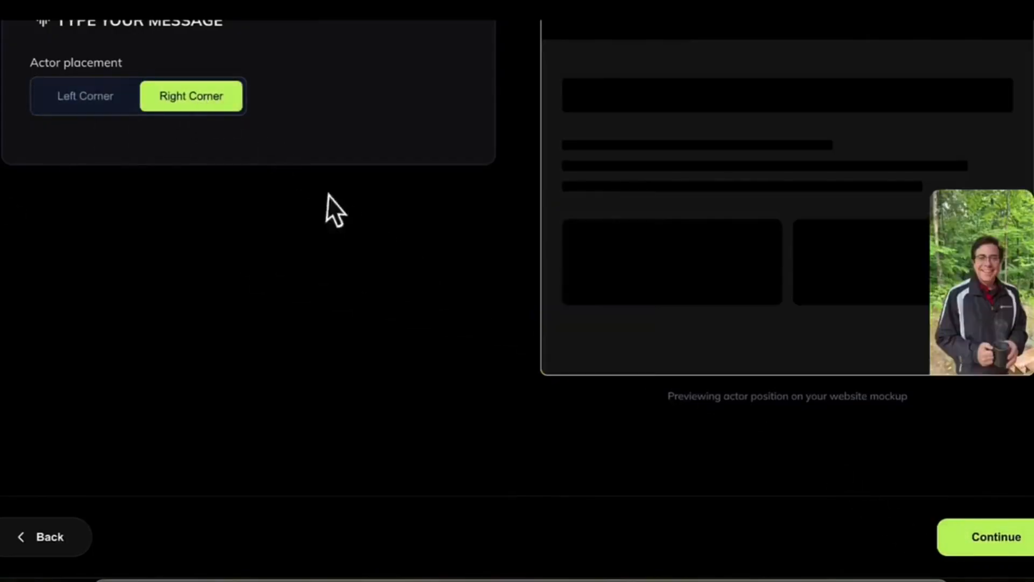
pyautogui.click(972, 537)
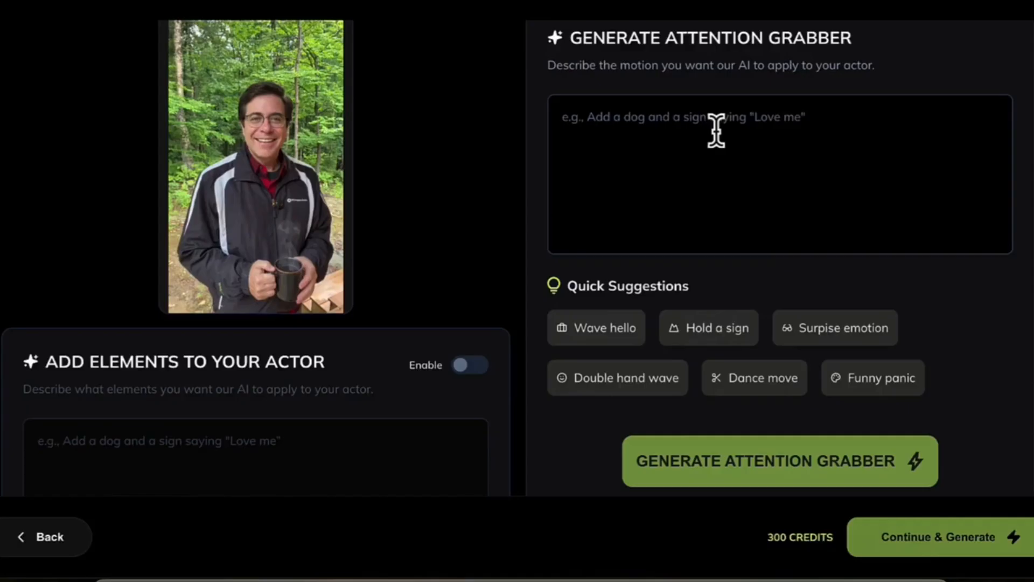
# Step: Generate an attention grabber from the Wave hello suggestion and continue to generate the actor
pyautogui.click(604, 336)
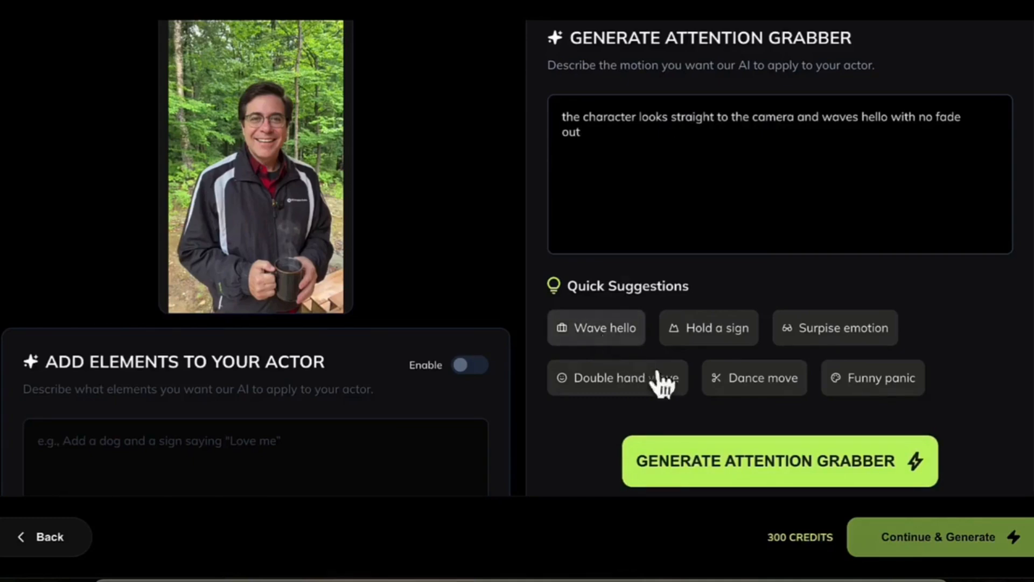
pyautogui.click(754, 456)
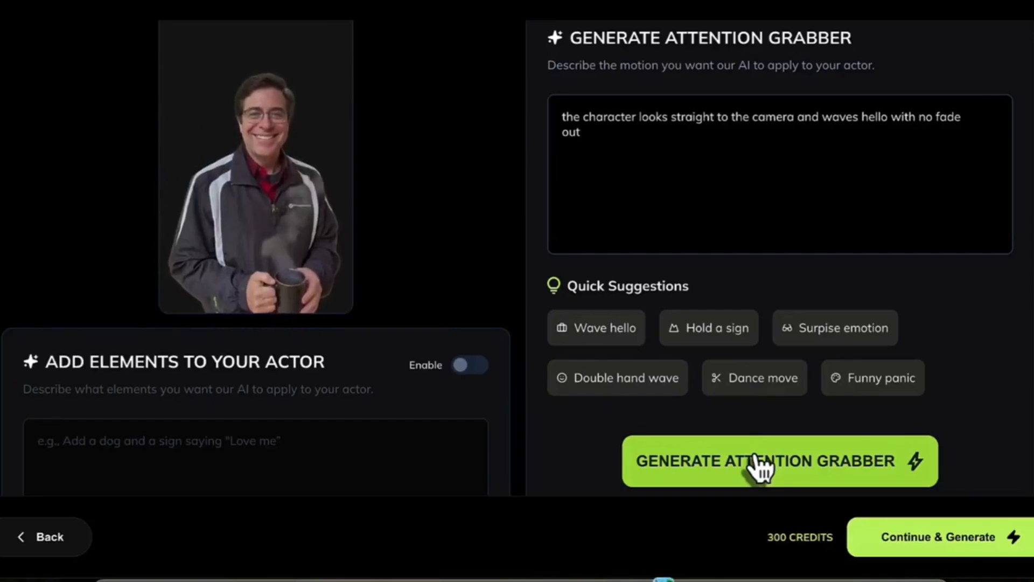
pyautogui.click(948, 541)
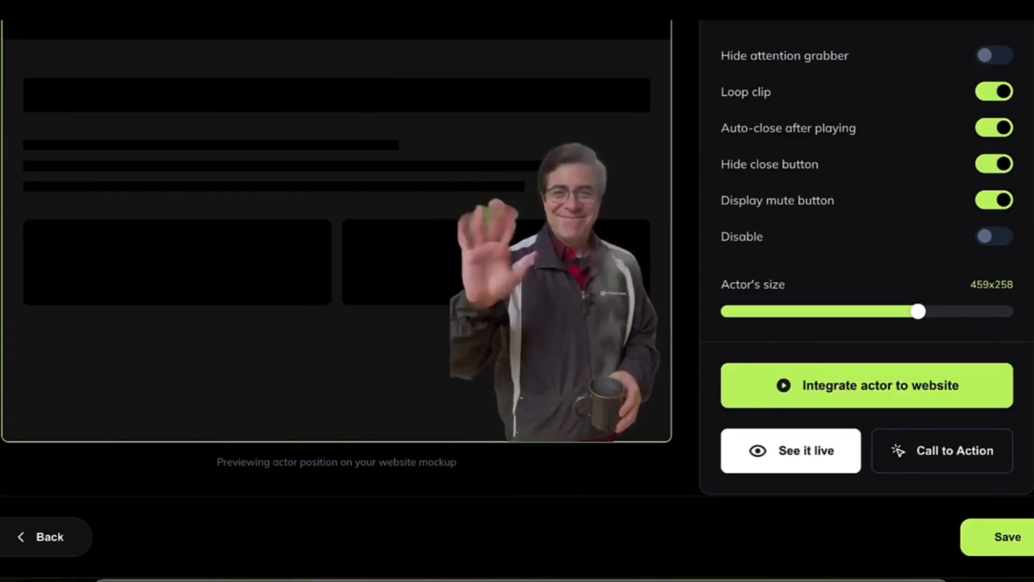
# Step: Turn off the mute button display in the playback settings and set the actor's size to 473x266
pyautogui.scroll(2, 914, 219)
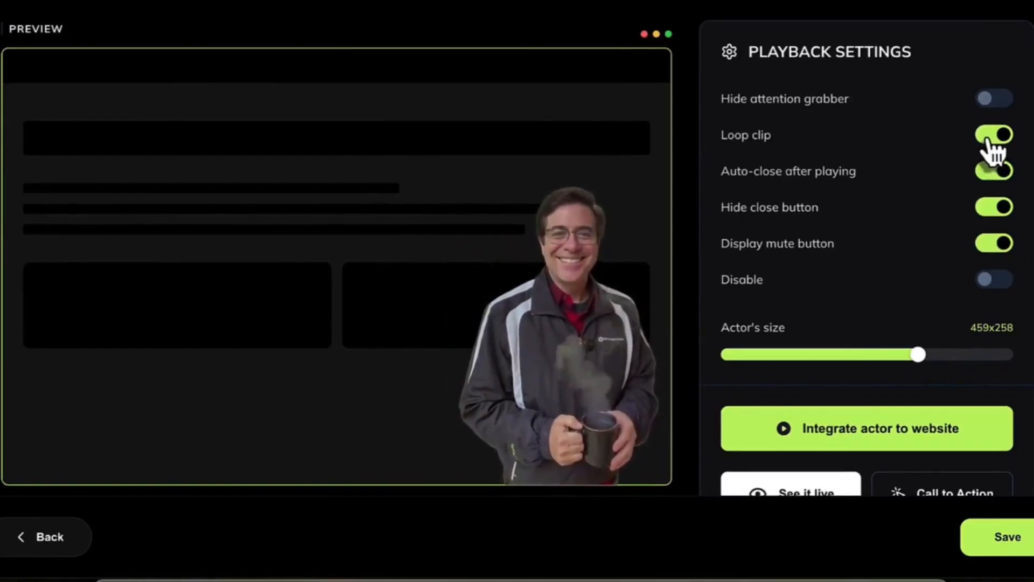
pyautogui.scroll(-1, 988, 141)
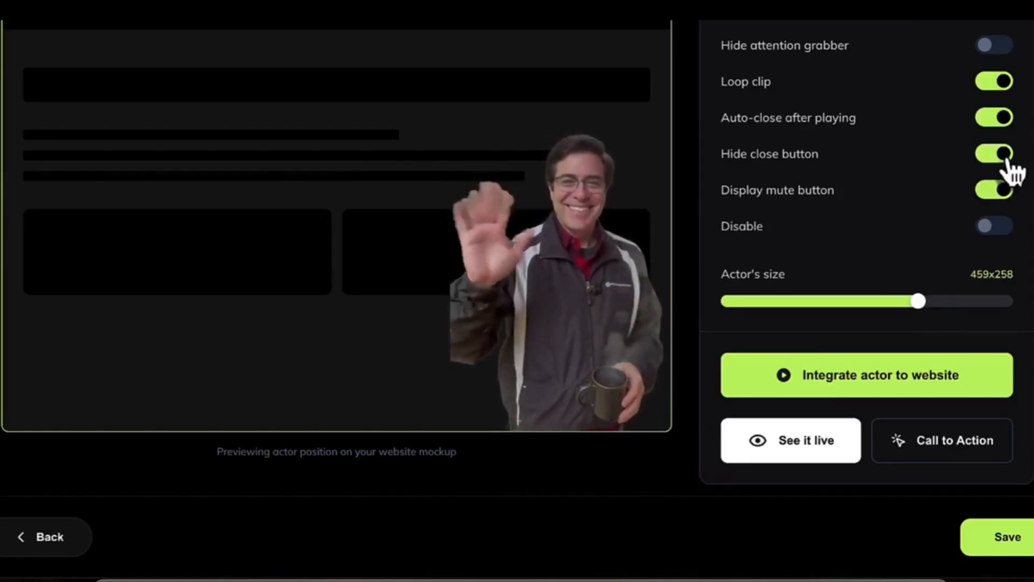
pyautogui.click(1005, 198)
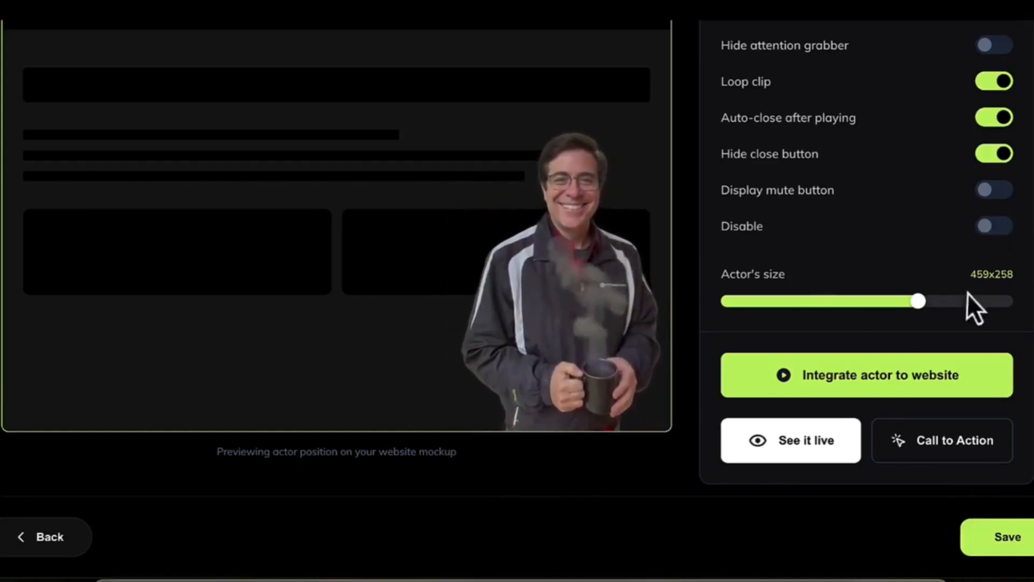
pyautogui.moveTo(917, 301)
pyautogui.mouseDown()
pyautogui.moveTo(887, 302)
pyautogui.moveTo(942, 311)
pyautogui.moveTo(932, 312)
pyautogui.mouseUp()
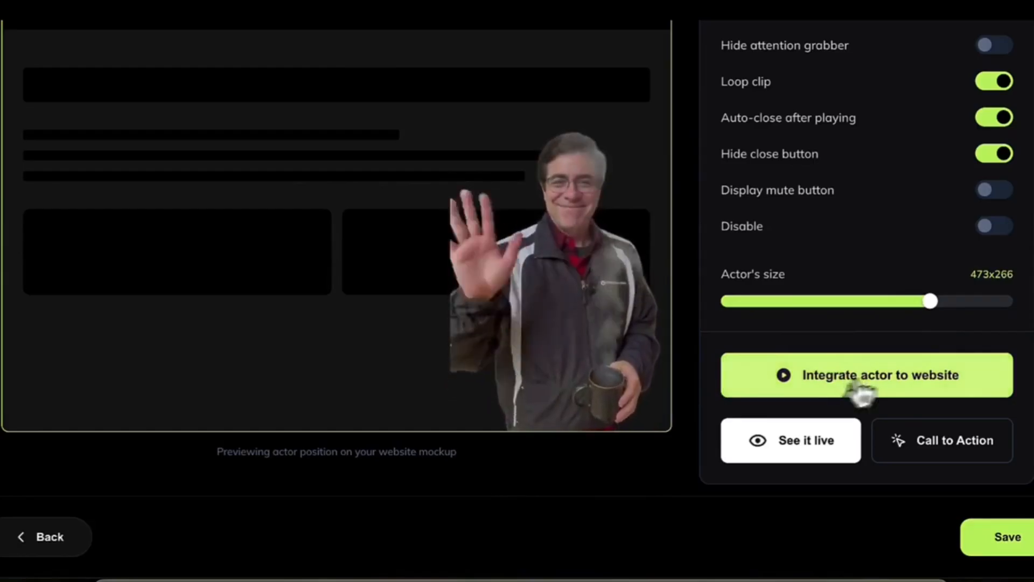
pyautogui.click(939, 447)
pyautogui.click(434, 126)
pyautogui.write('Cloick')
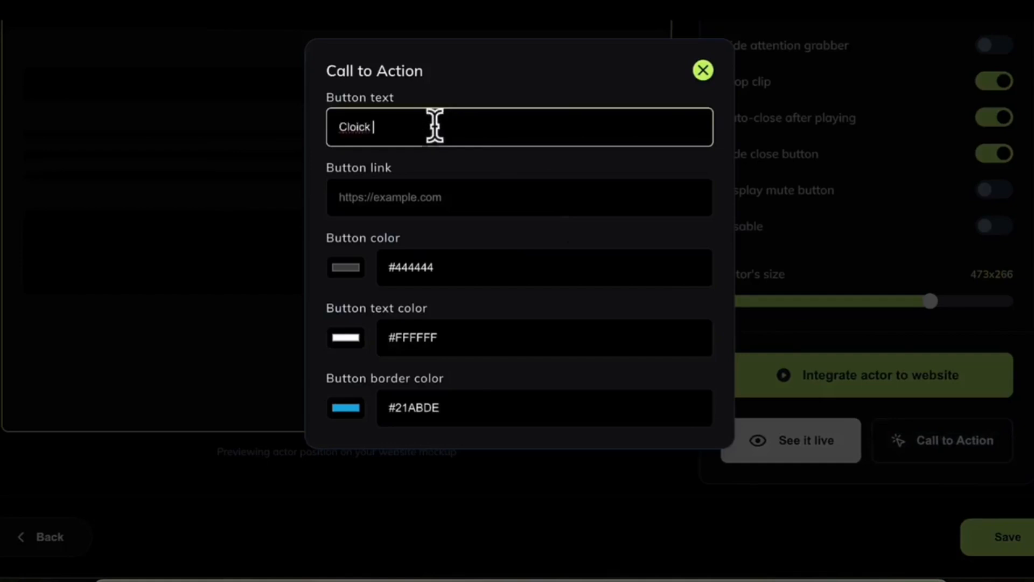
pyautogui.write(' Here')
pyautogui.click(414, 196)
pyautogui.write('http')
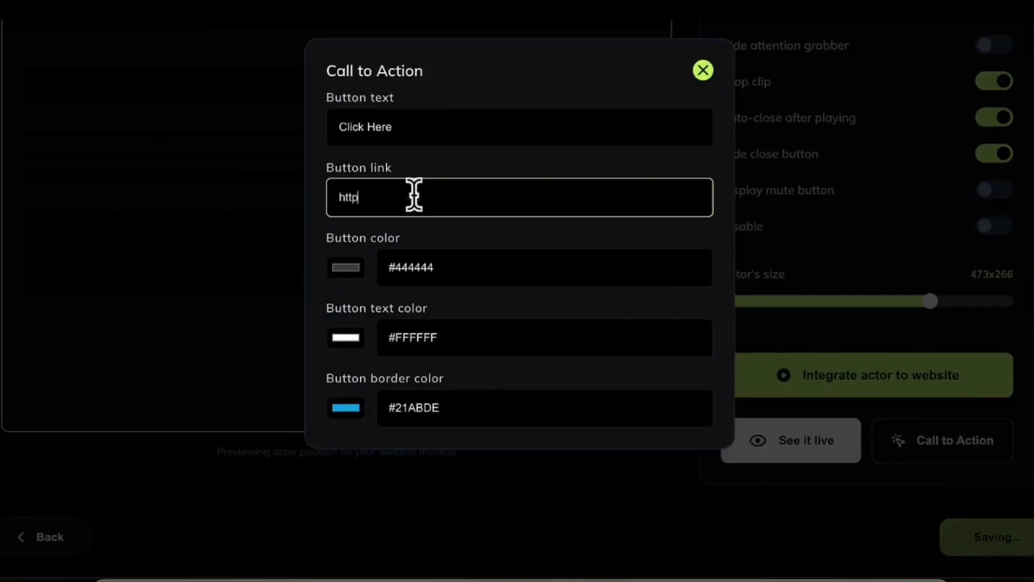
pyautogui.write('s://toddsuggests.com/odina')
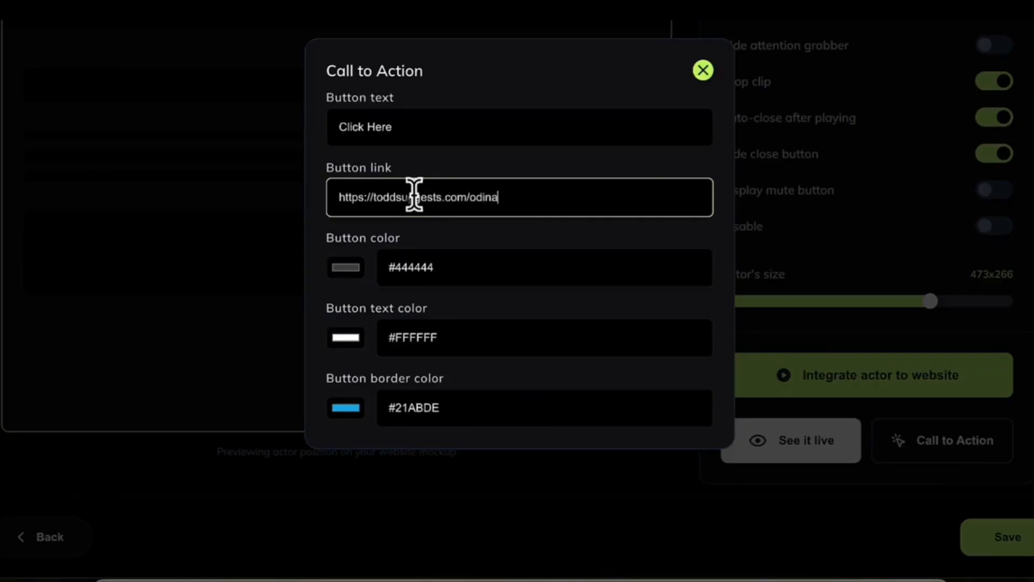
pyautogui.write('i')
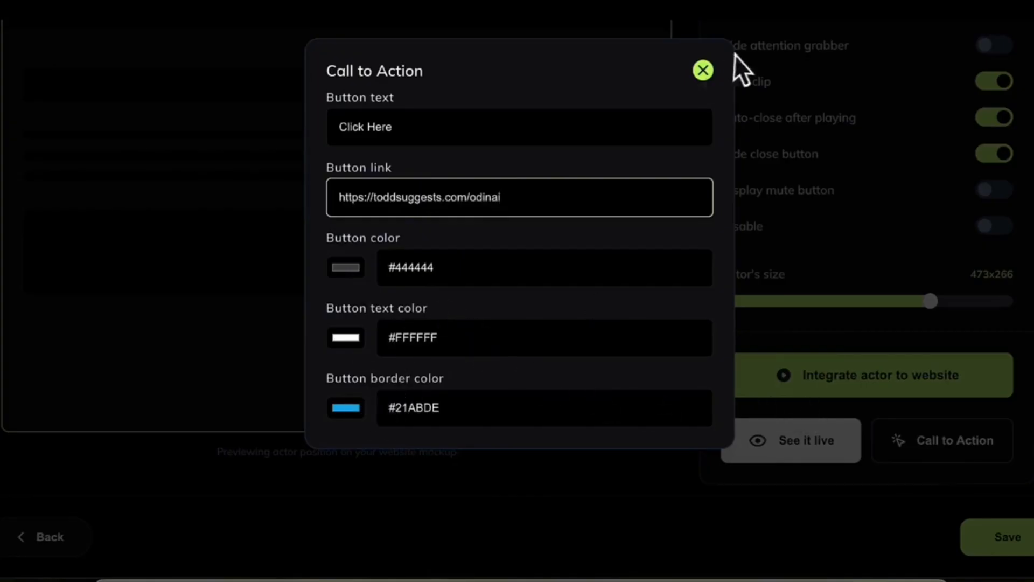
pyautogui.click(703, 70)
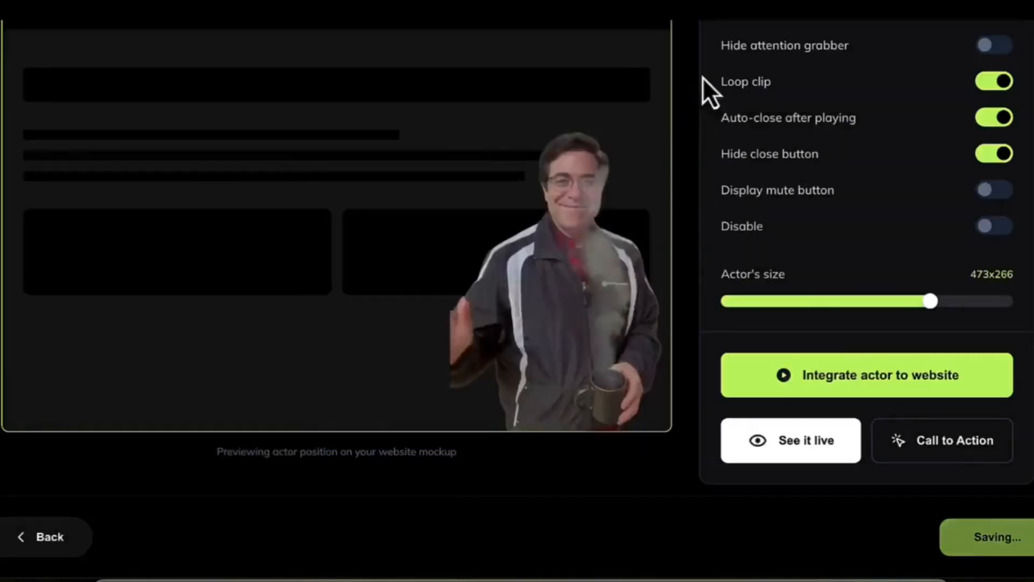
pyautogui.click(992, 533)
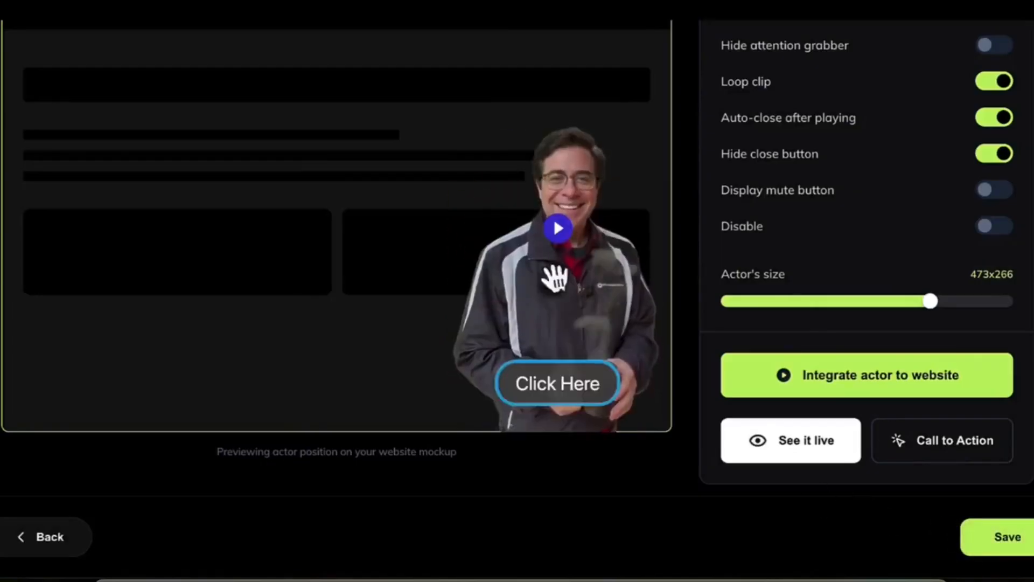
pyautogui.scroll(-2, 700, 141)
pyautogui.scroll(3, 700, 141)
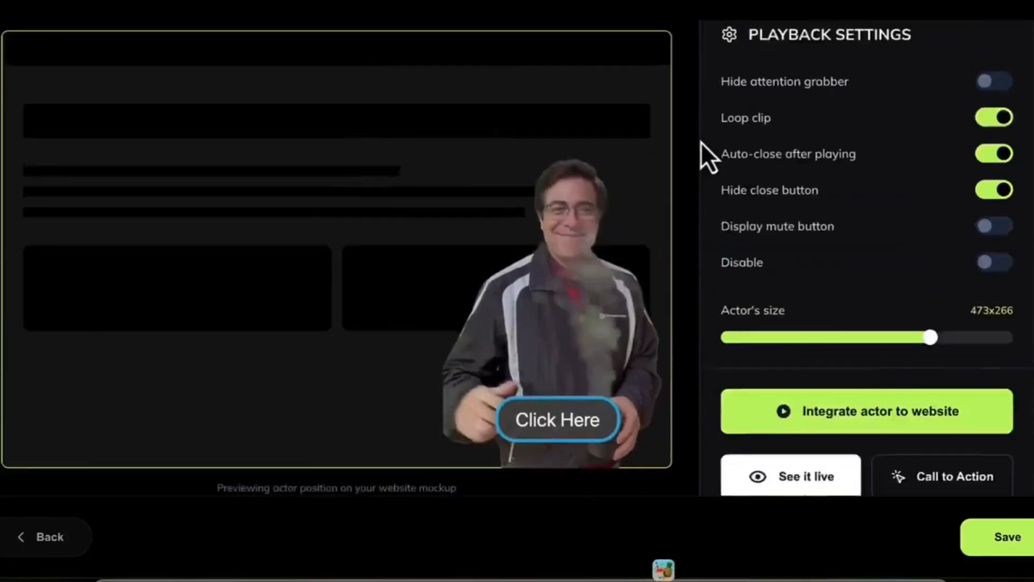
pyautogui.click(863, 437)
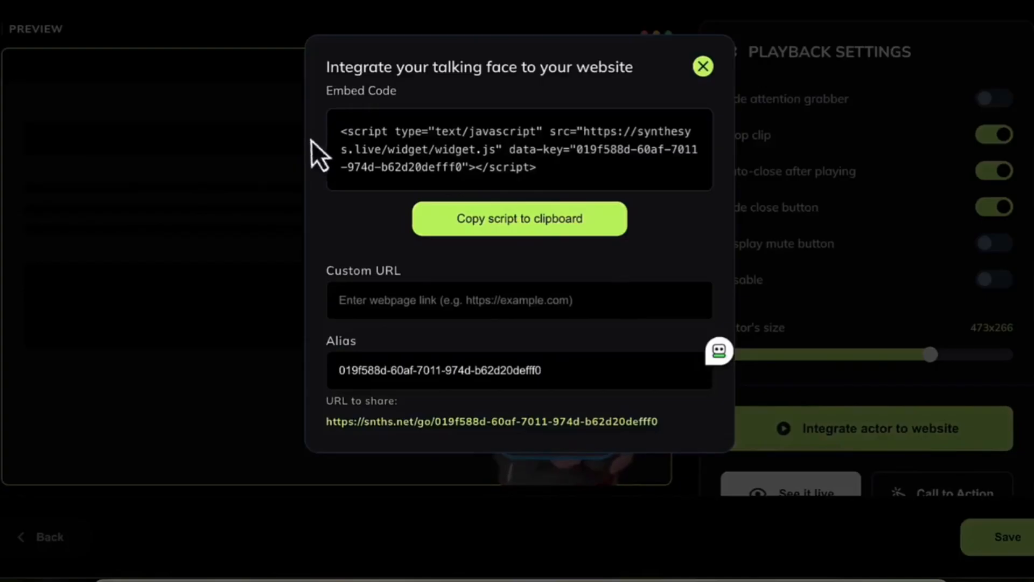
pyautogui.click(531, 313)
pyautogui.write('https://to')
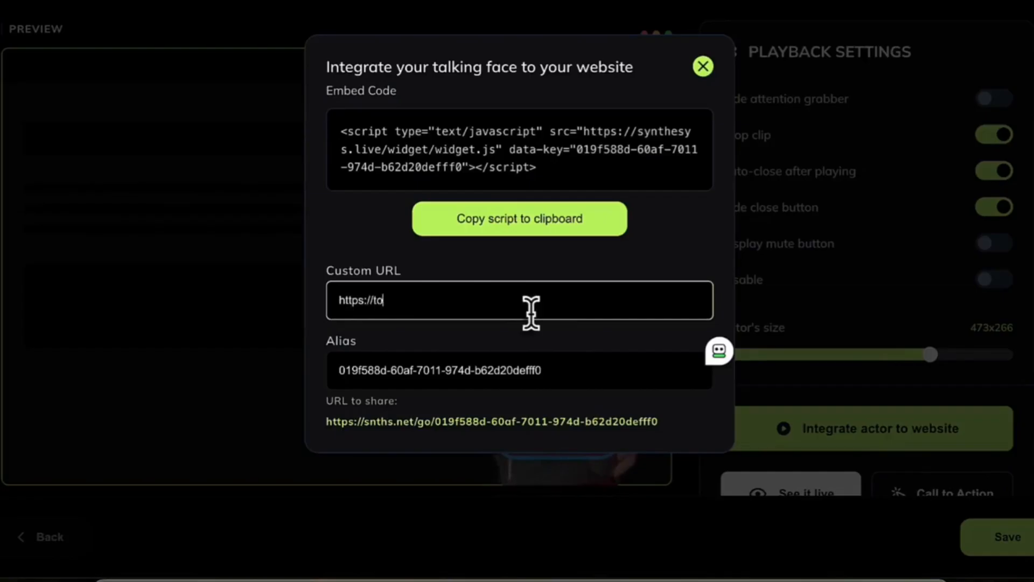
pyautogui.write('ddsuggests')
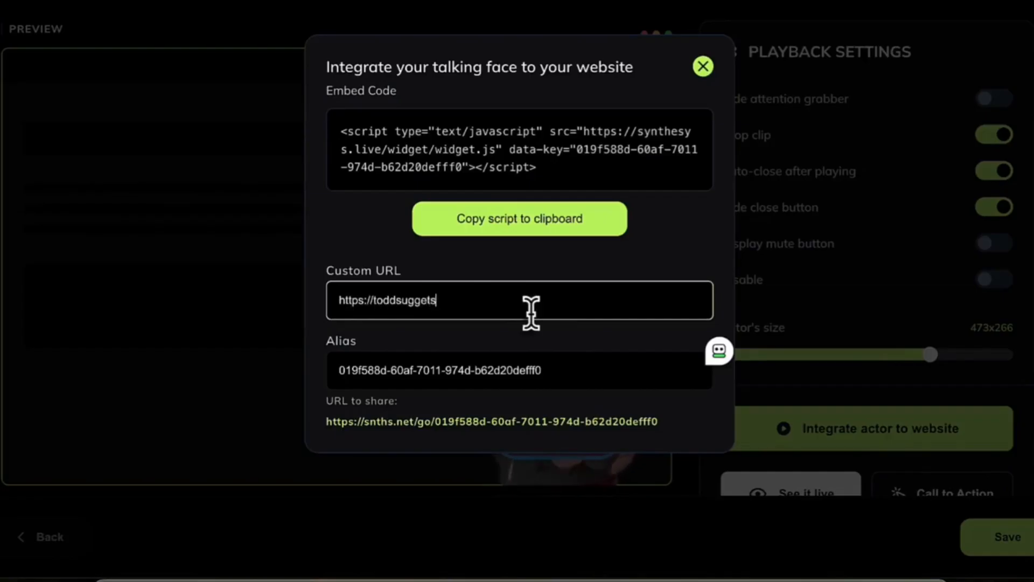
pyautogui.write('.com/odinai')
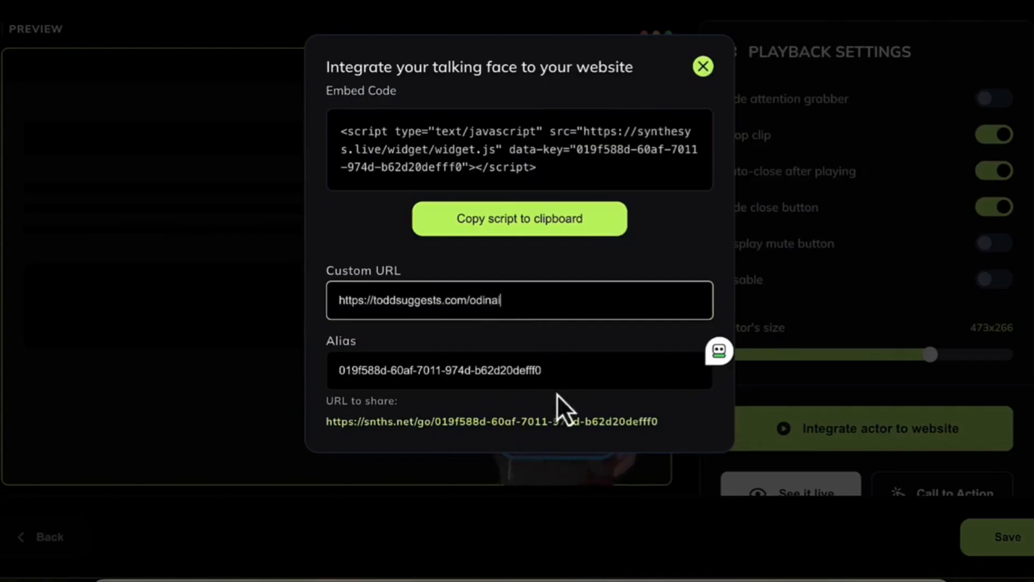
# Step: Replace the alias in the website integration options with odinaioverlay
pyautogui.moveTo(555, 371); pyautogui.dragTo(258, 376)
pyautogui.click(816, 430)
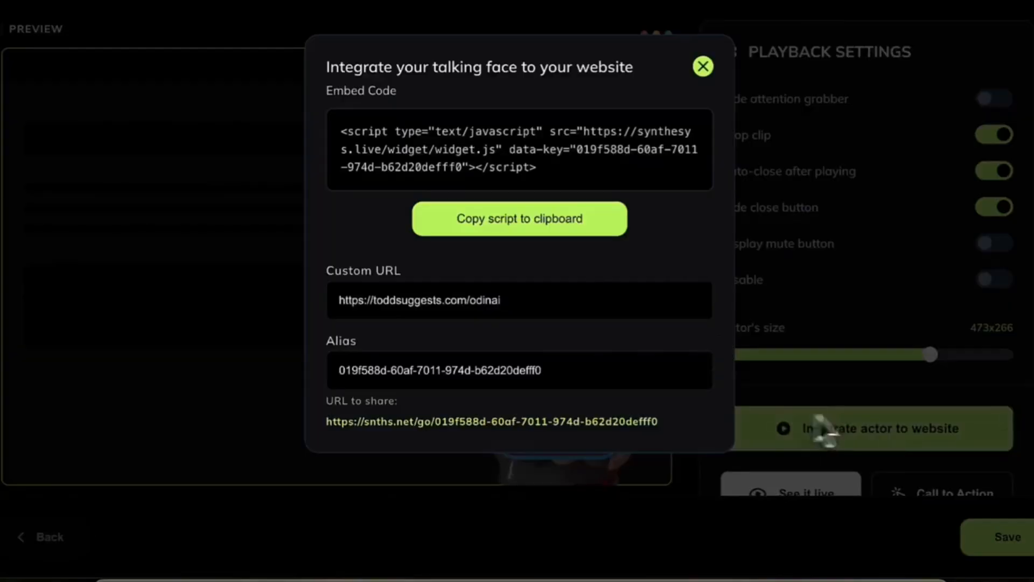
pyautogui.moveTo(554, 369); pyautogui.dragTo(325, 368)
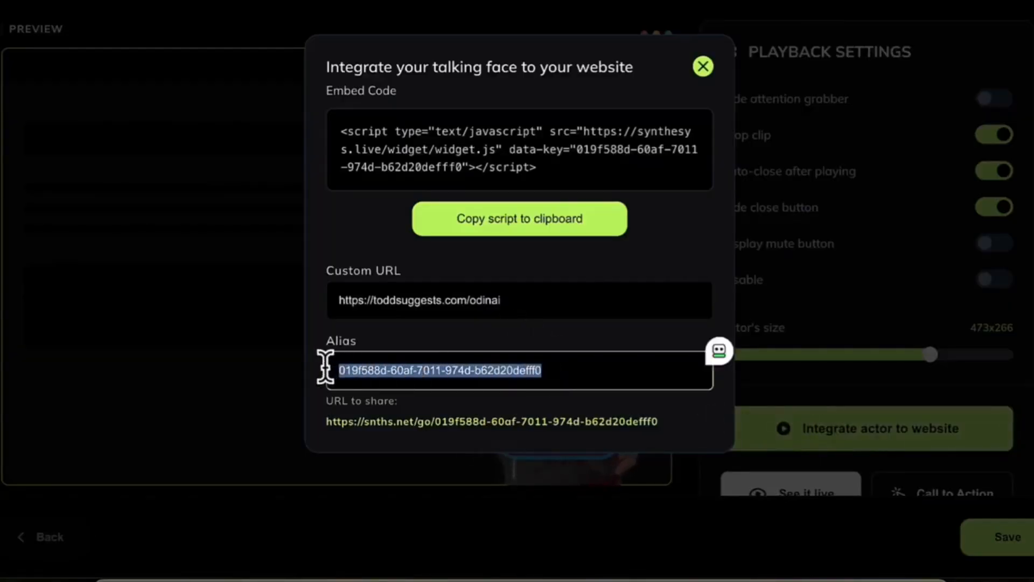
pyautogui.write('odino')
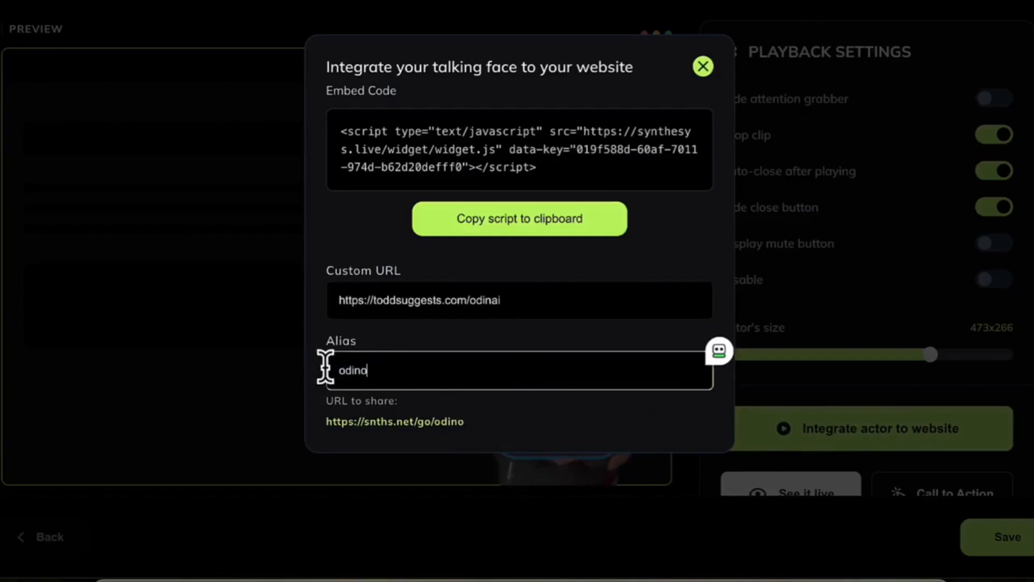
pyautogui.write('verlay')
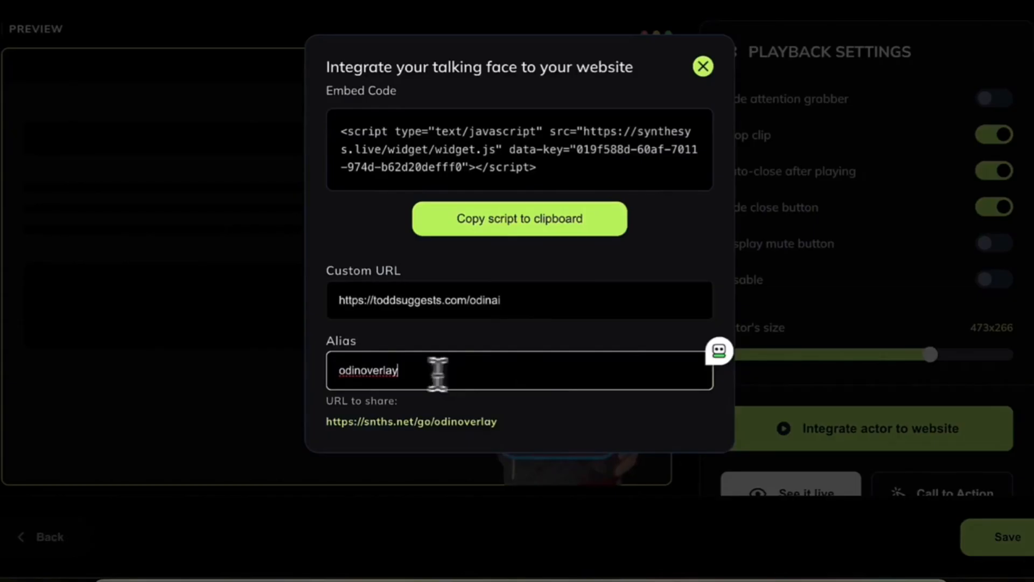
pyautogui.click(359, 370)
pyautogui.write('ai')
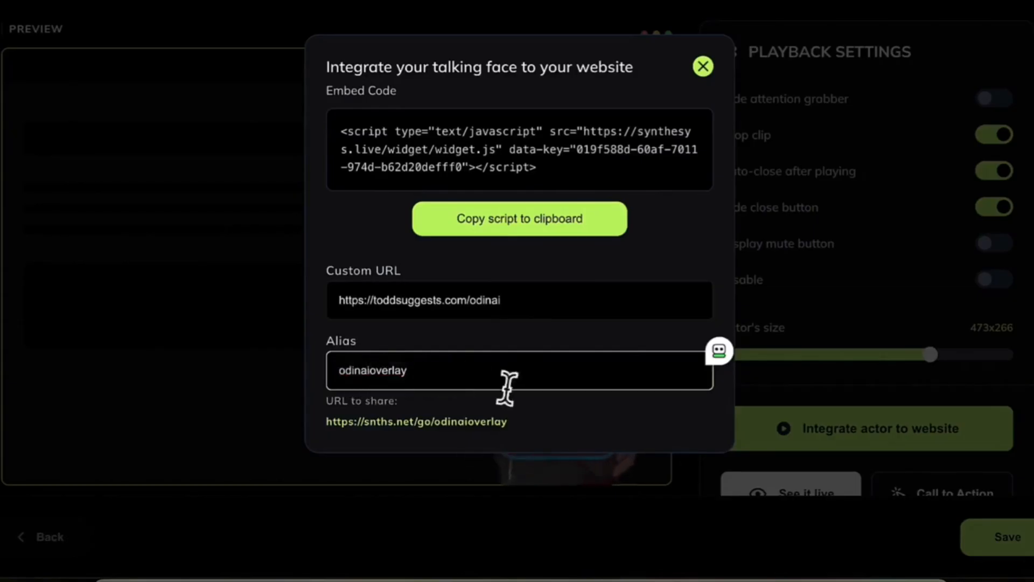
pyautogui.click(502, 377)
pyautogui.moveTo(521, 421); pyautogui.dragTo(326, 418)
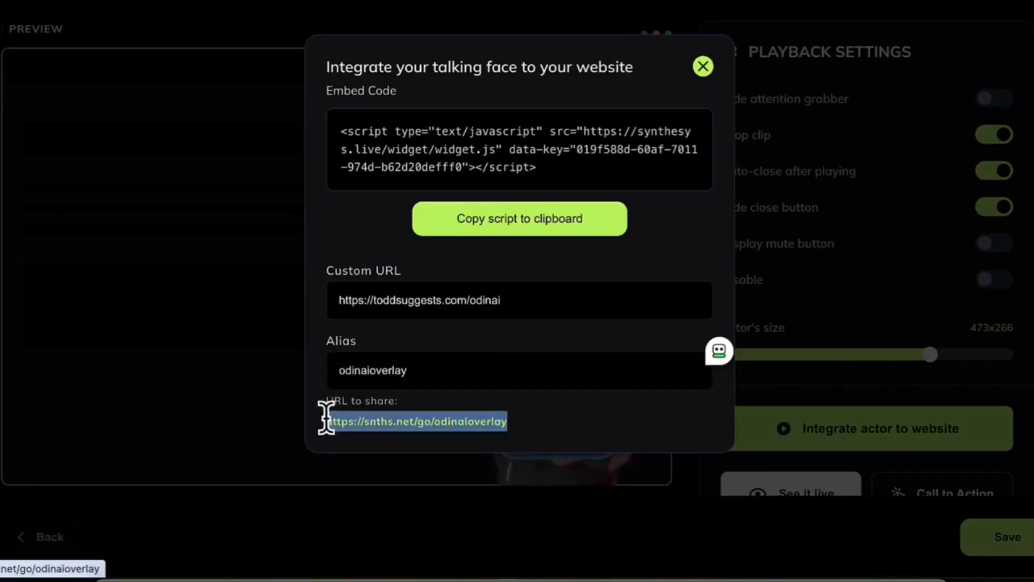
pyautogui.click(36, 0)
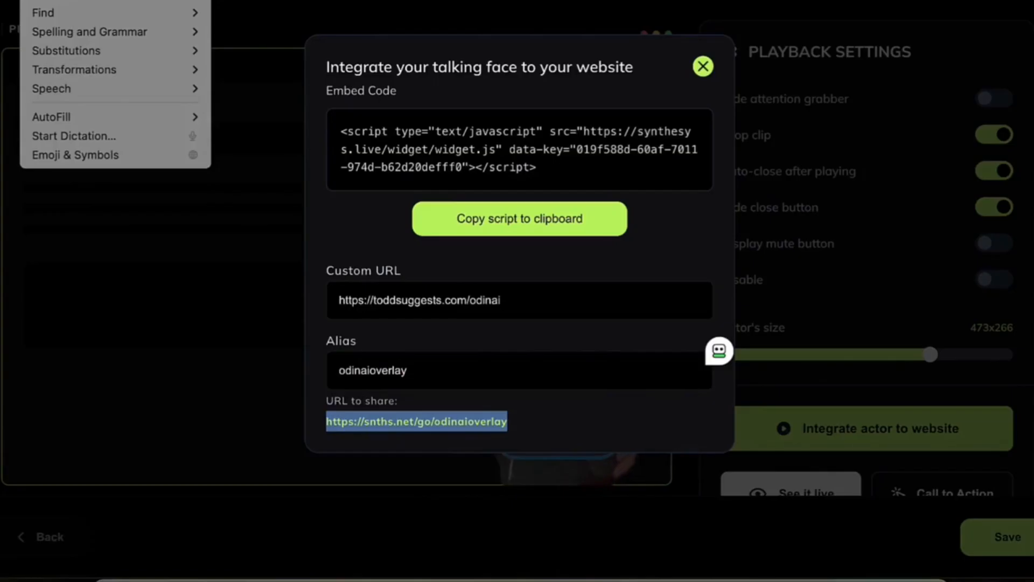
pyautogui.click(45, 0)
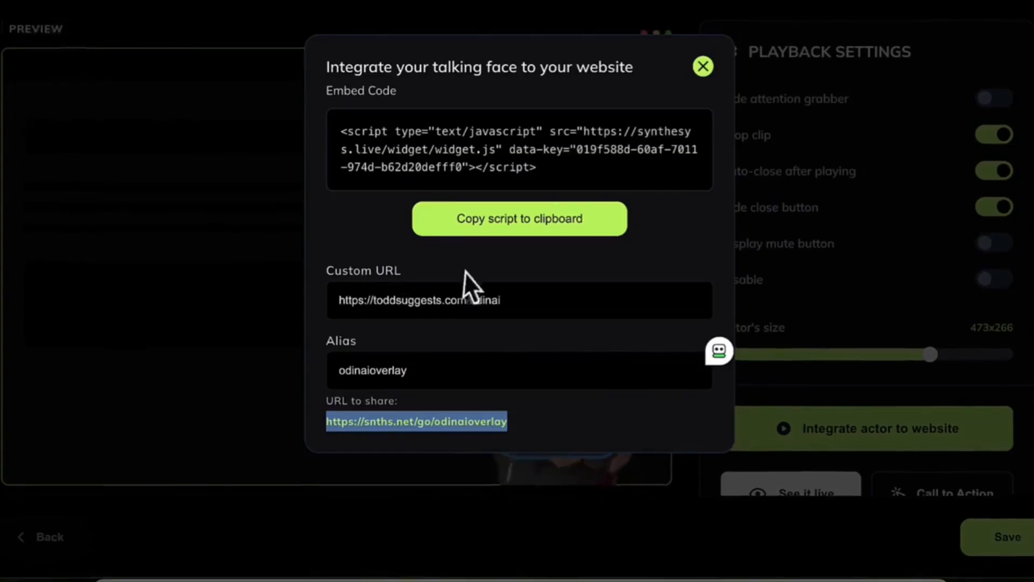
pyautogui.click(704, 69)
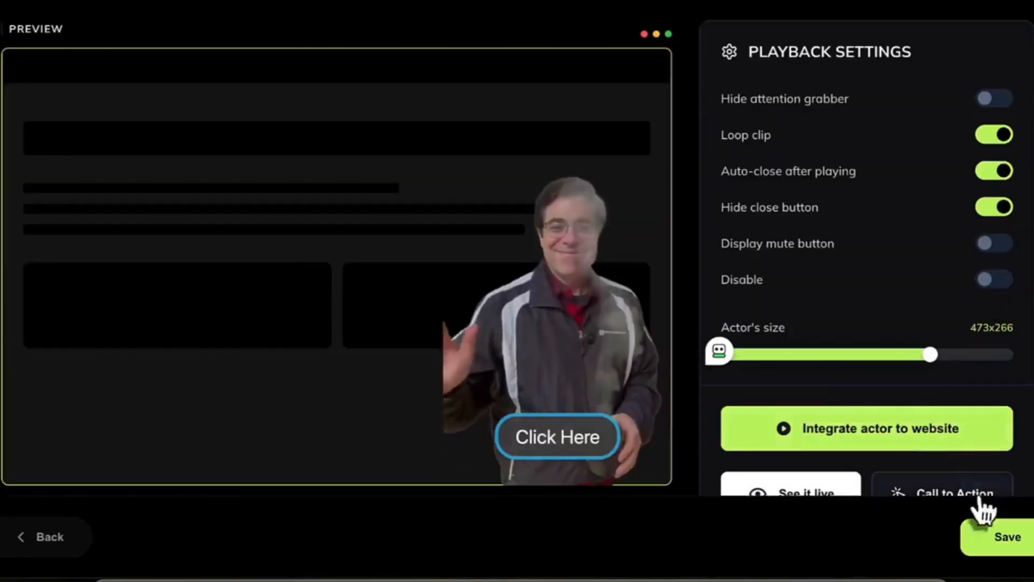
pyautogui.click(993, 528)
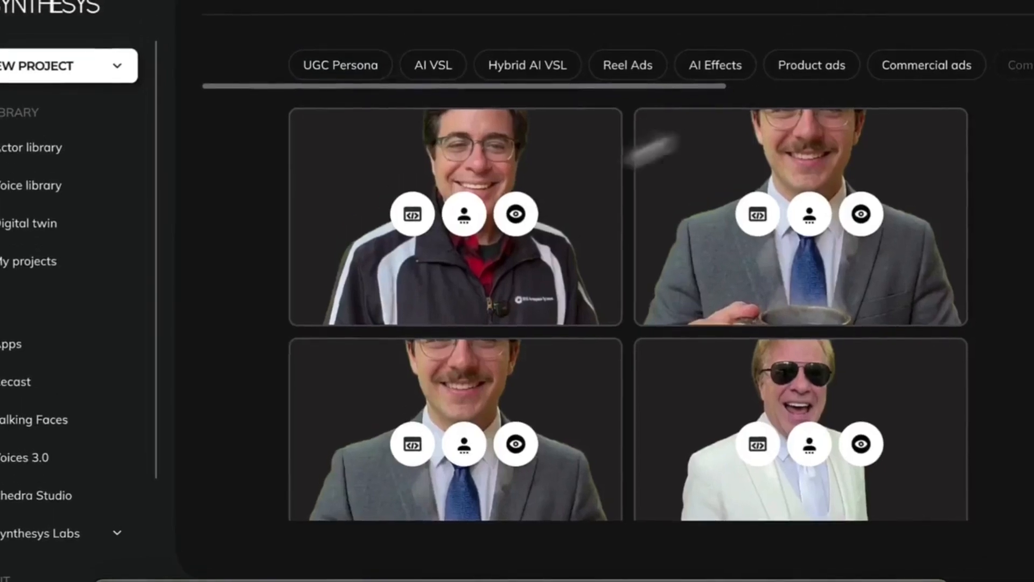
# Step: Reopen the website integration options of the first Talking Faces actor and examine its embed code and custom URL
pyautogui.click(464, 214)
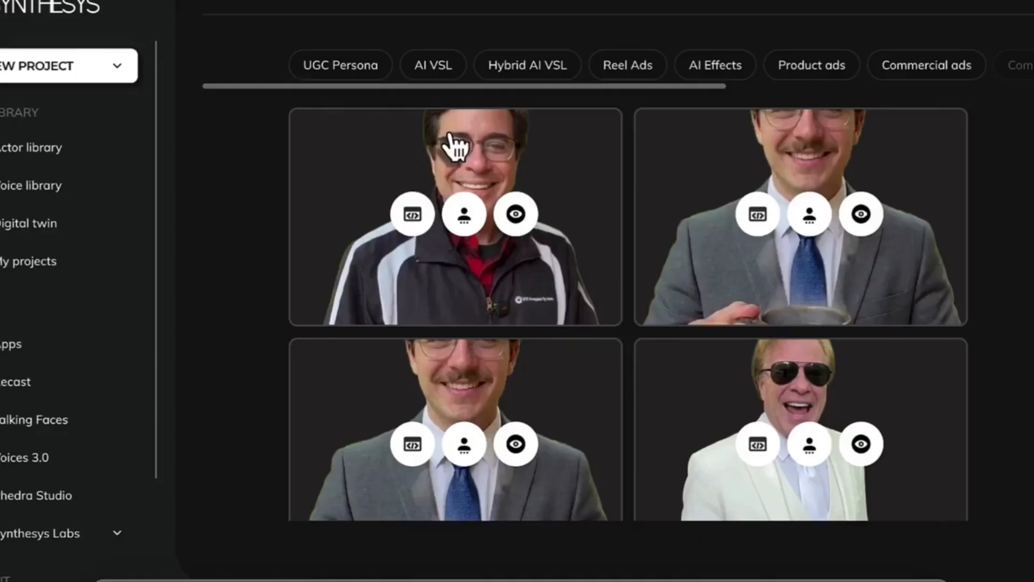
pyautogui.click(414, 216)
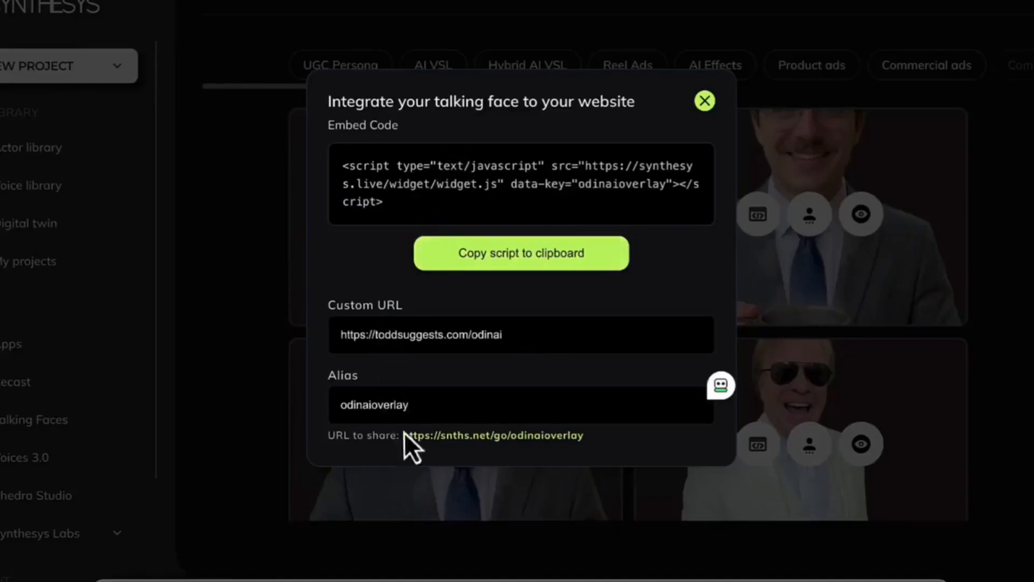
pyautogui.click(530, 331)
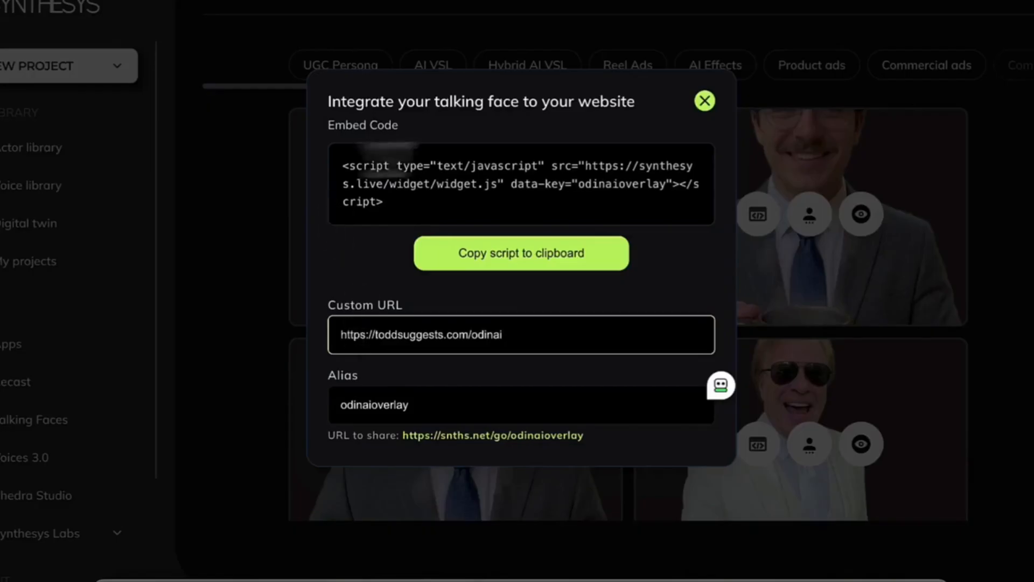
pyautogui.moveTo(434, 199); pyautogui.dragTo(345, 156)
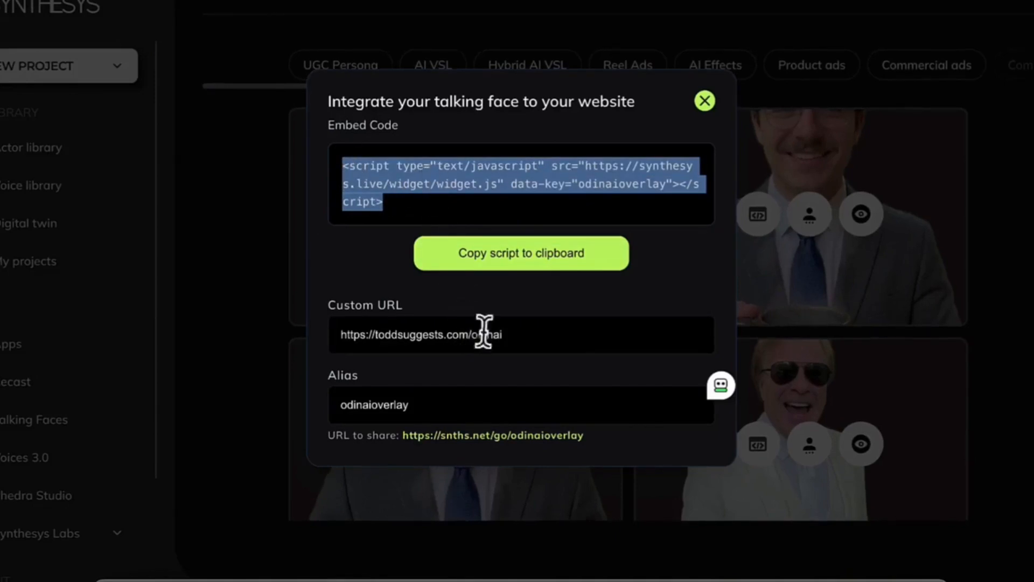
pyautogui.click(548, 343)
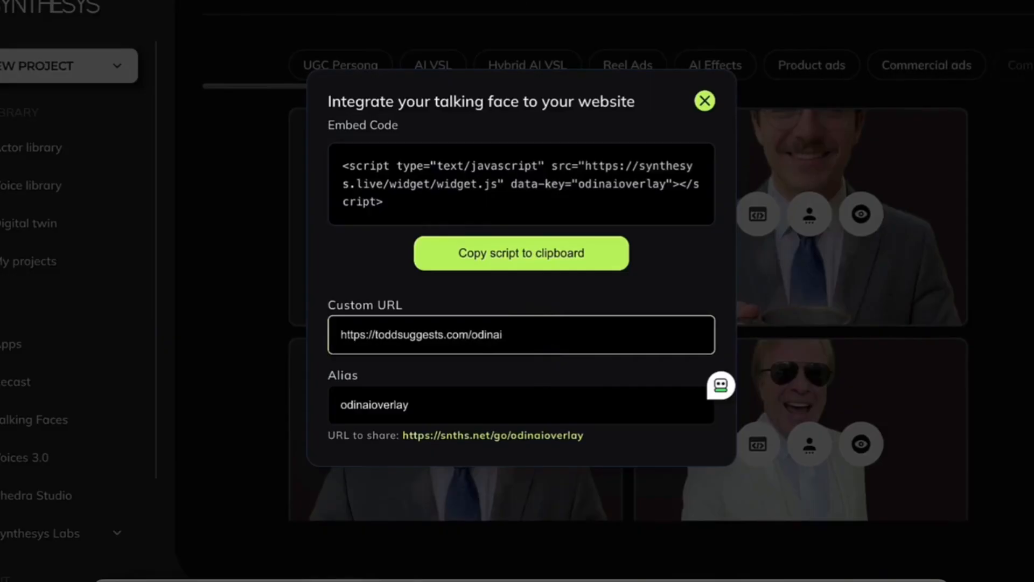
pyautogui.press('super+t')
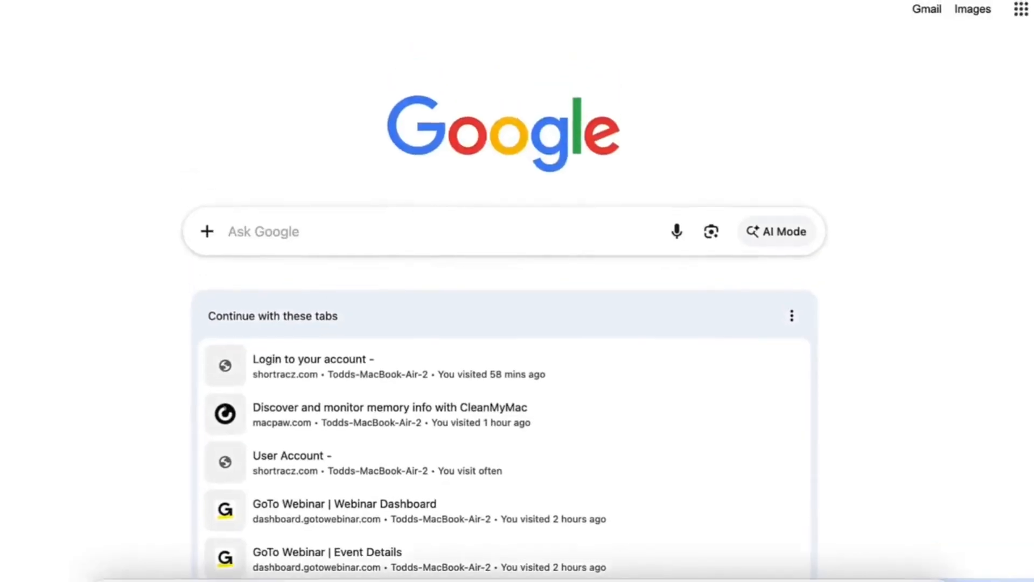
pyautogui.rightClick(142, 1)
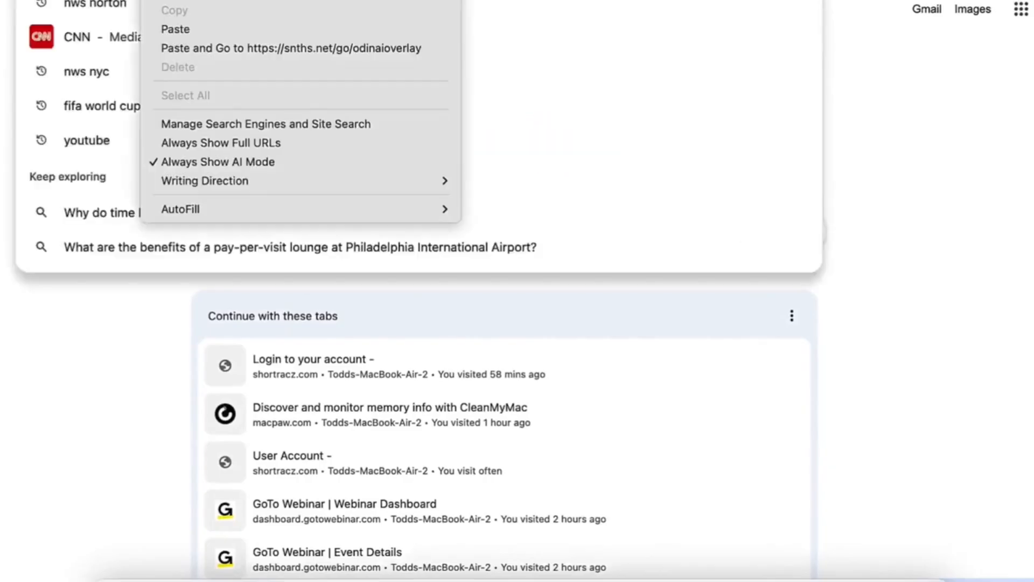
pyautogui.click(188, 33)
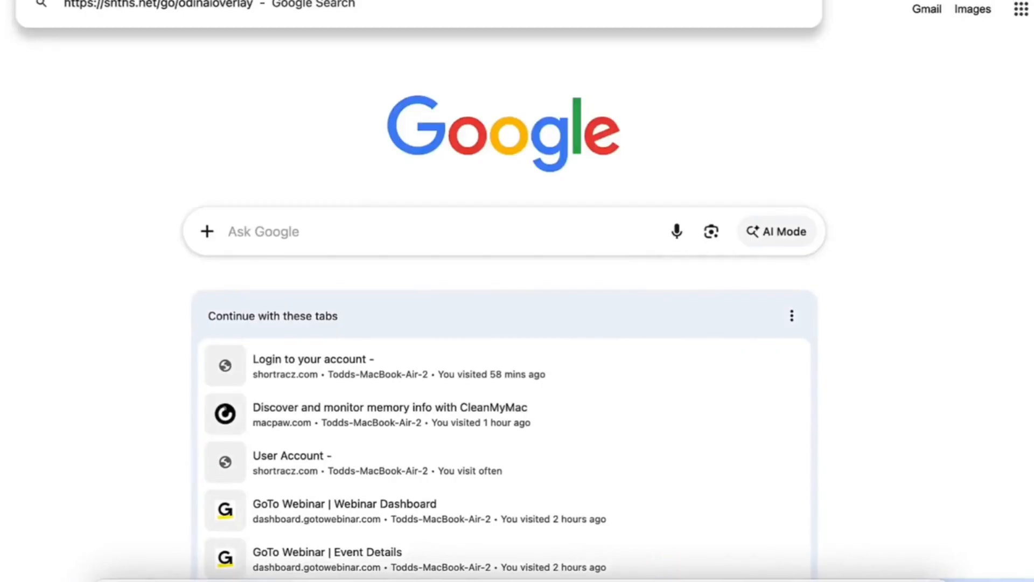
pyautogui.press('Return')
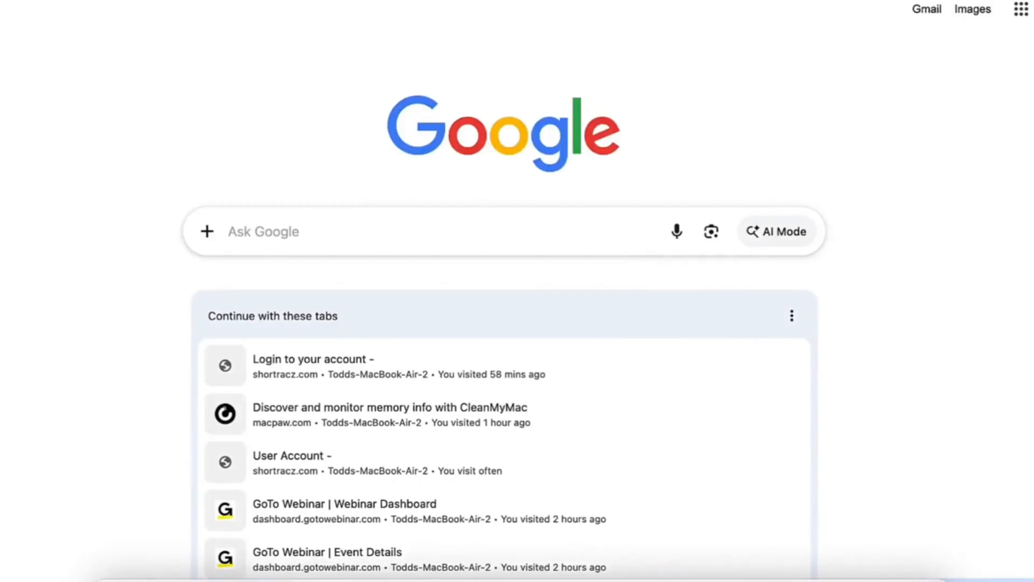